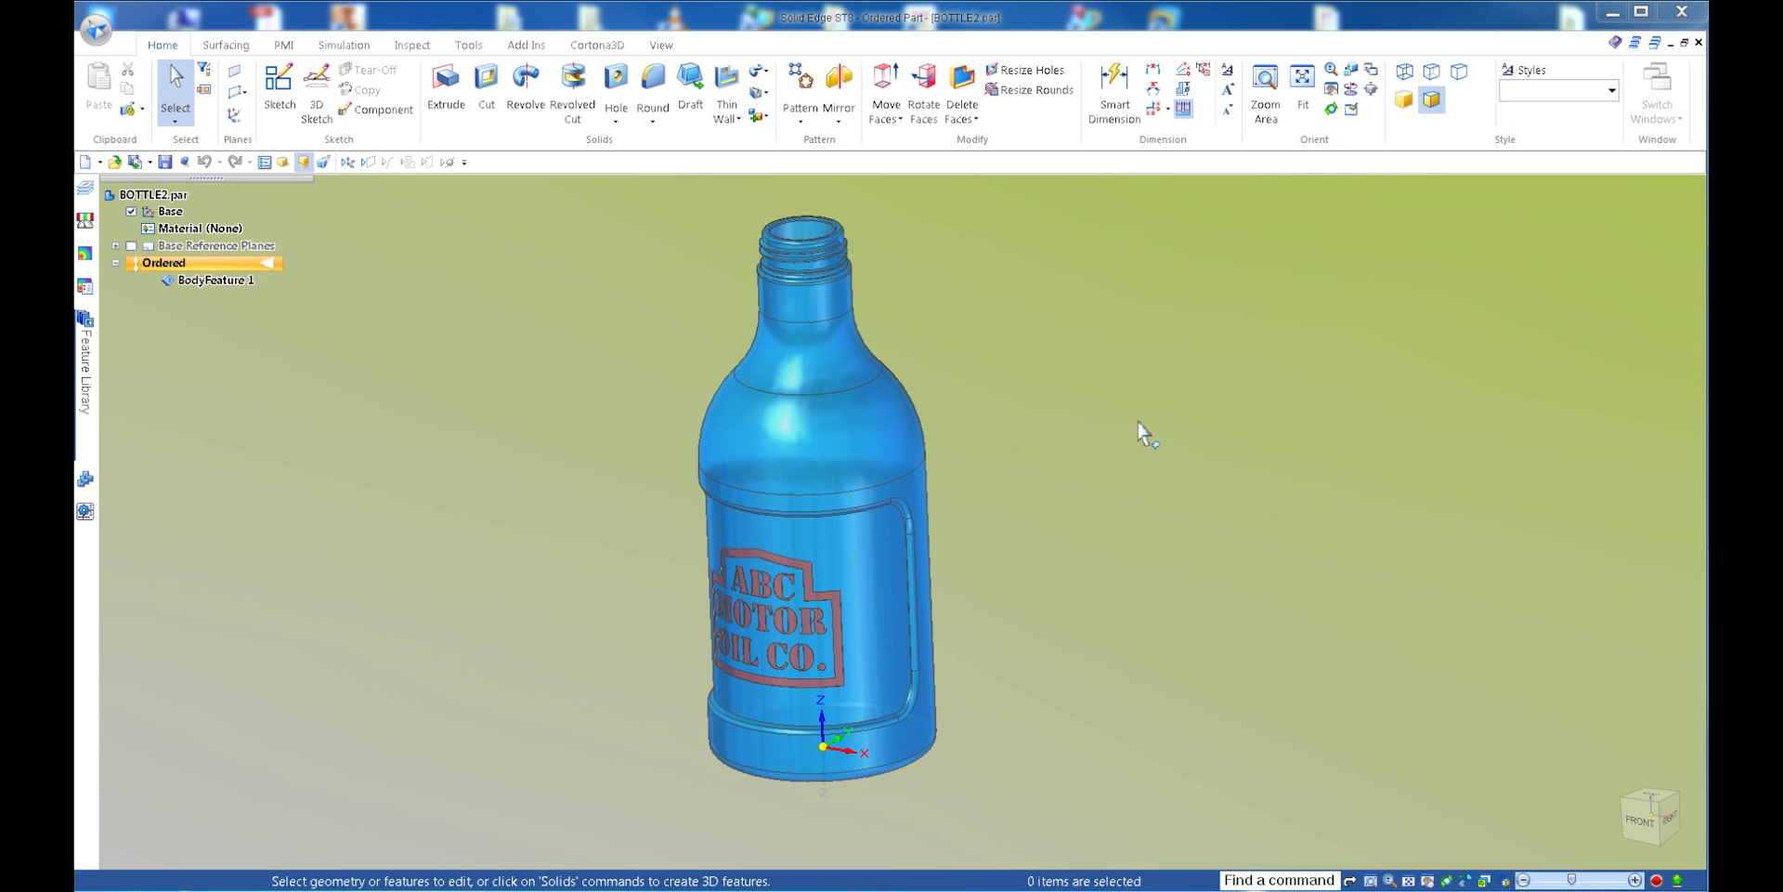
- Create an assembly of the active bottle model using the default assembly template
middle_drag(1047, 481, 1101, 483)
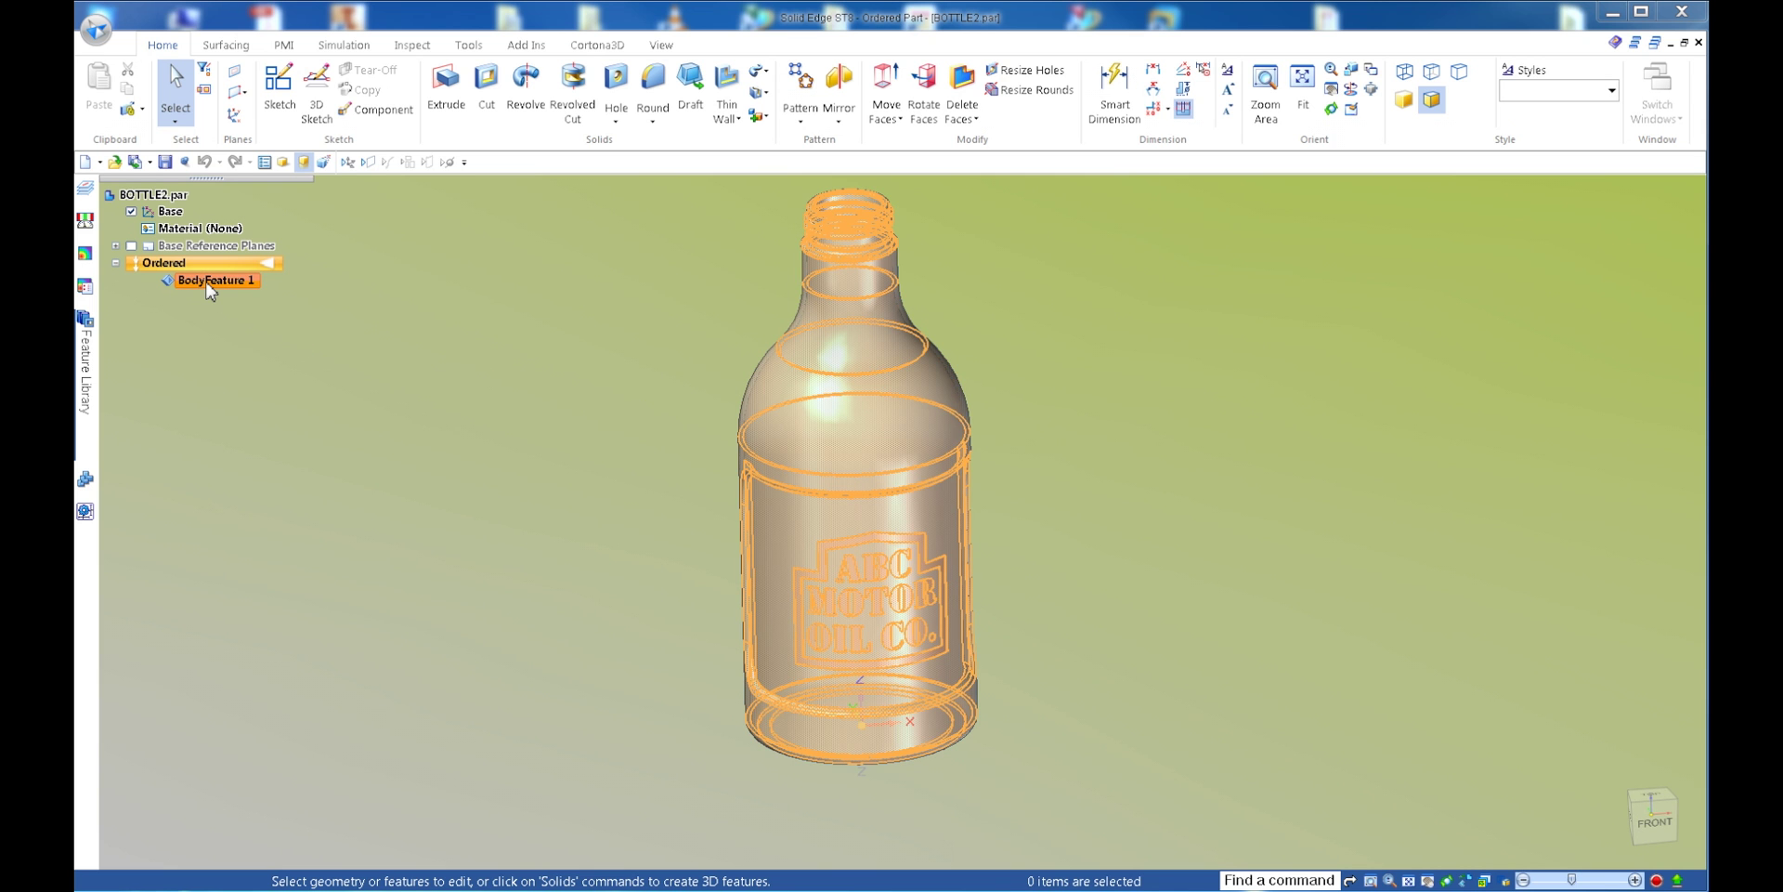
middle_drag(640, 540, 813, 546)
click(813, 554)
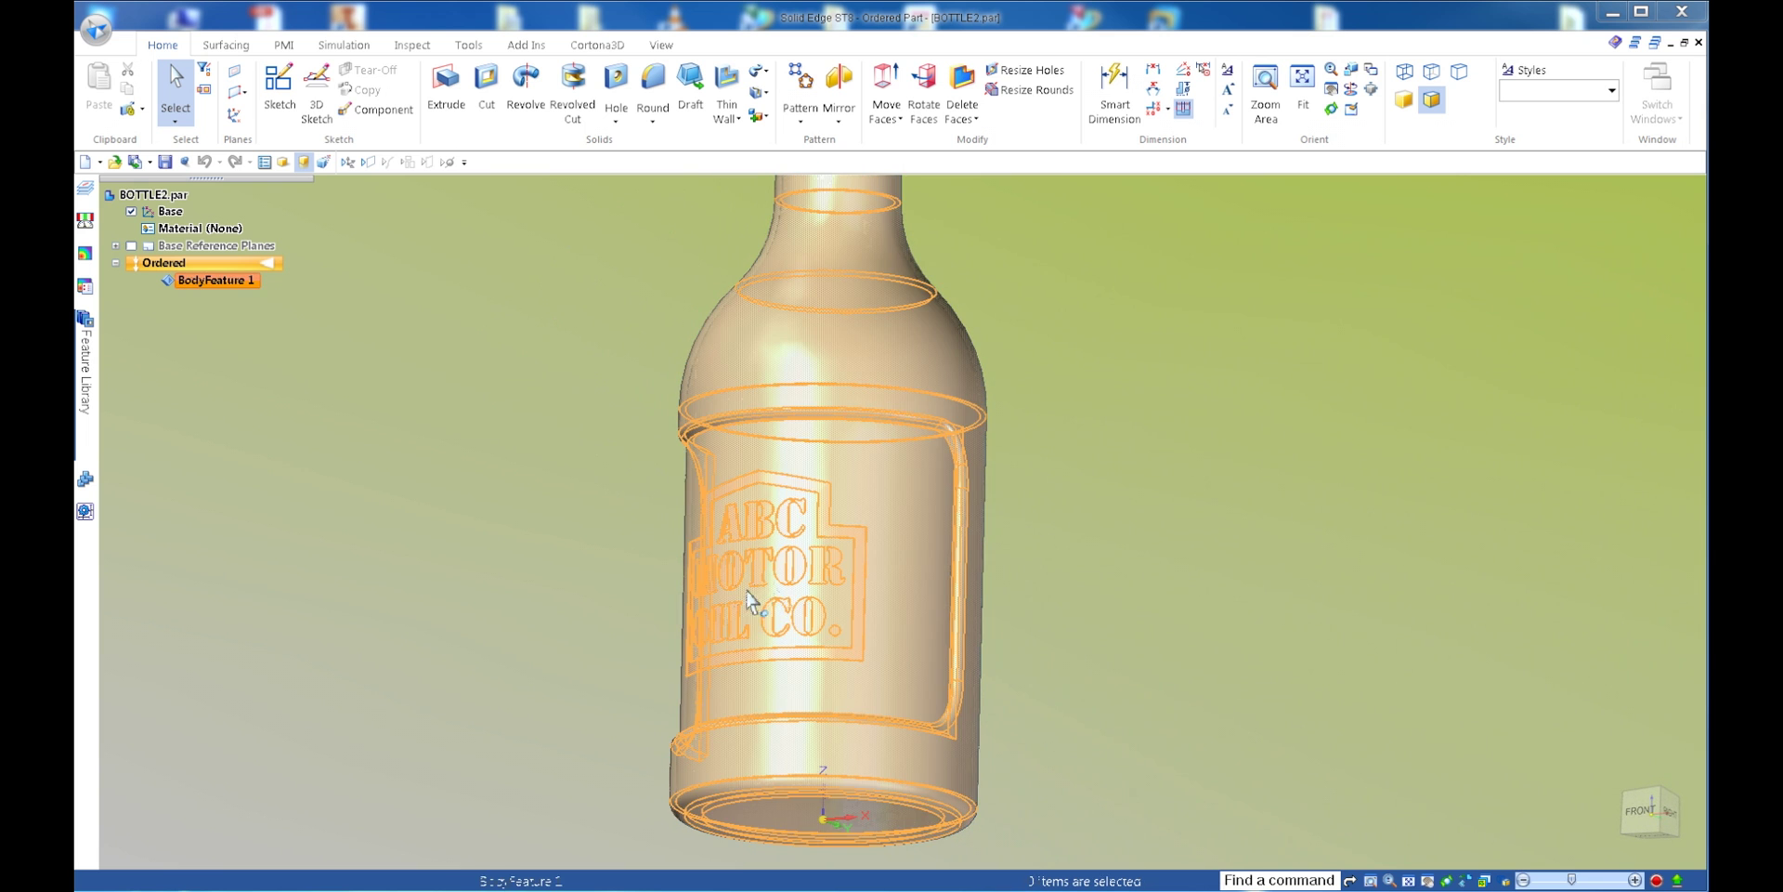
middle_drag(652, 665, 842, 661)
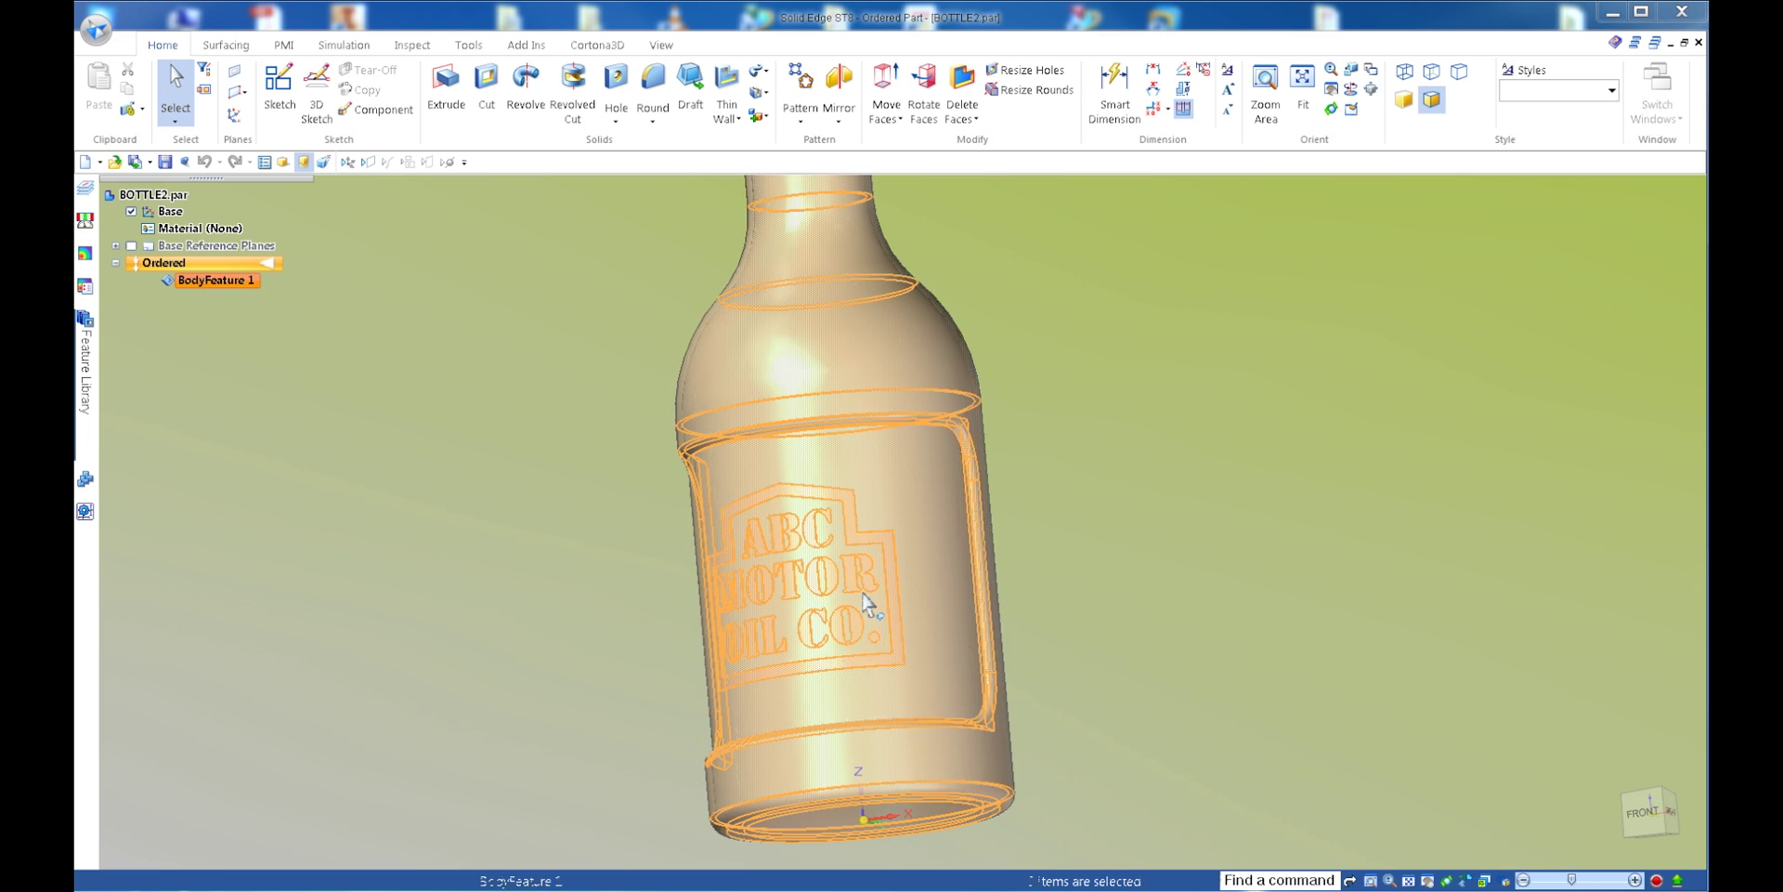
middle_drag(865, 595, 873, 635)
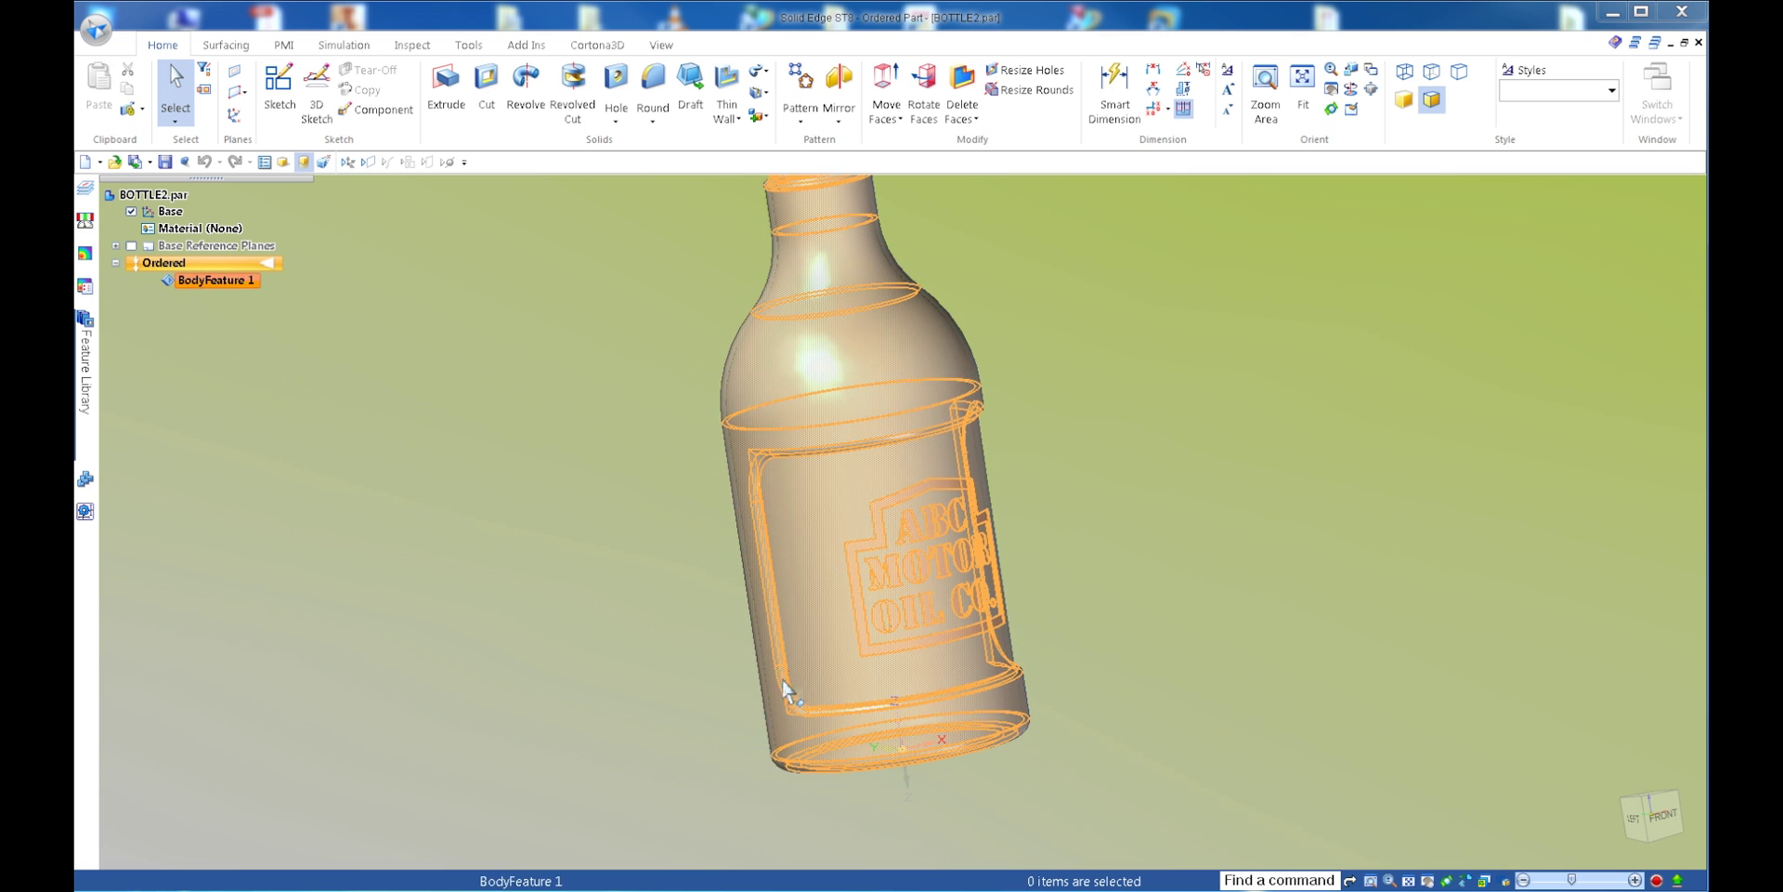
middle_drag(781, 681, 932, 500)
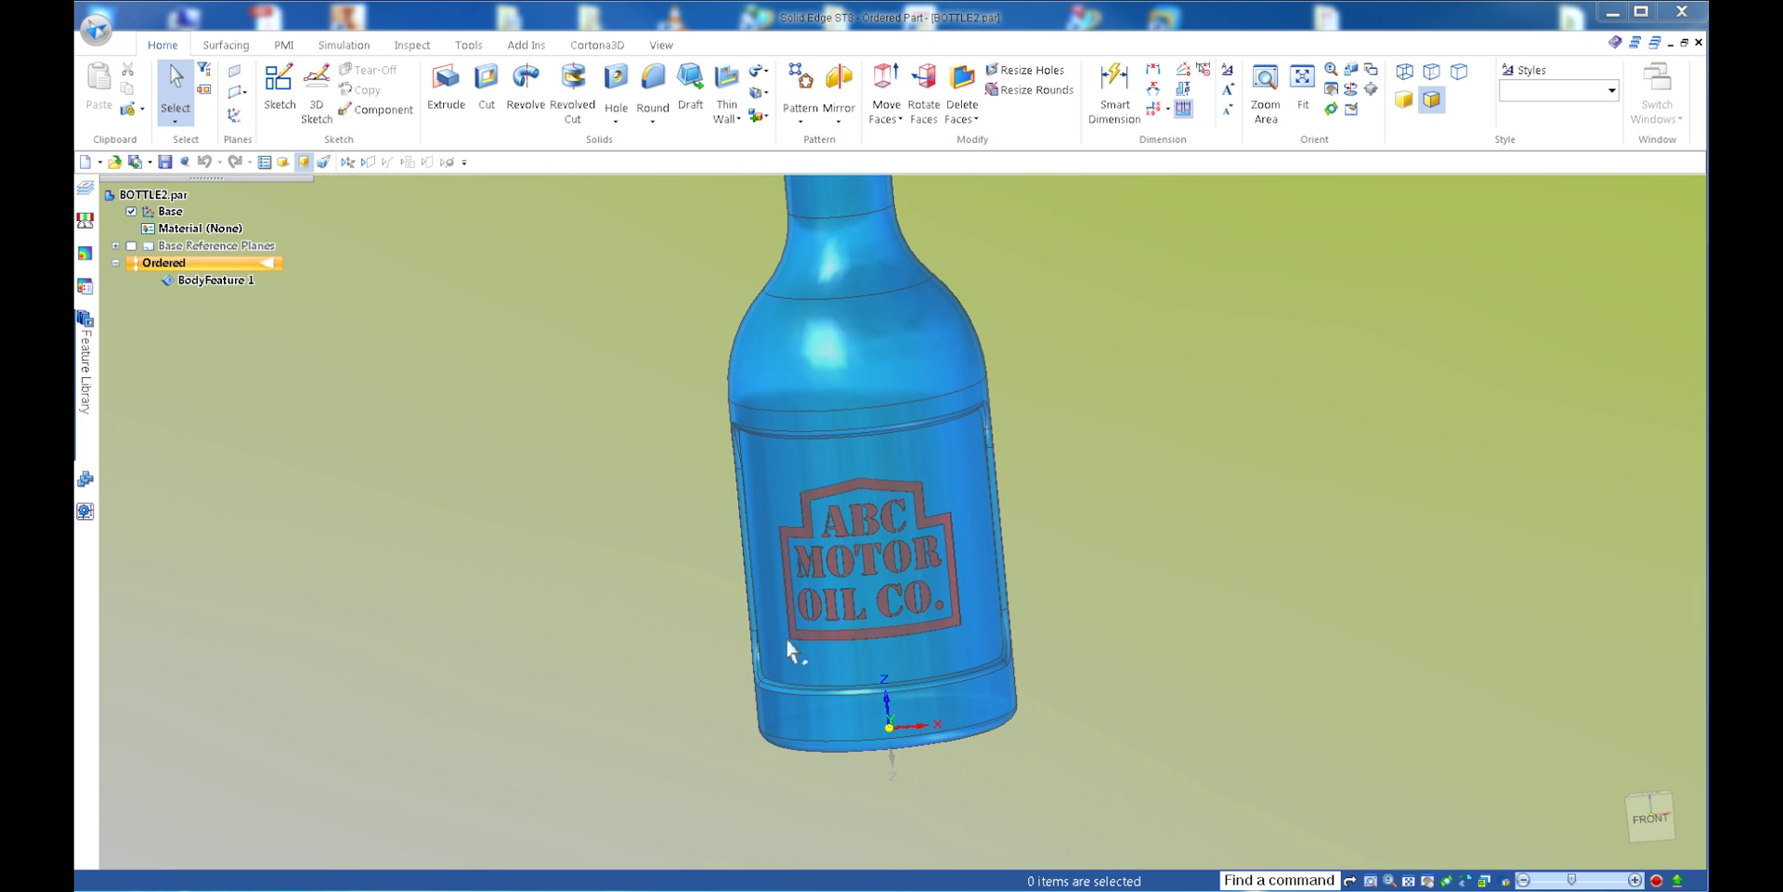
middle_drag(787, 639, 621, 582)
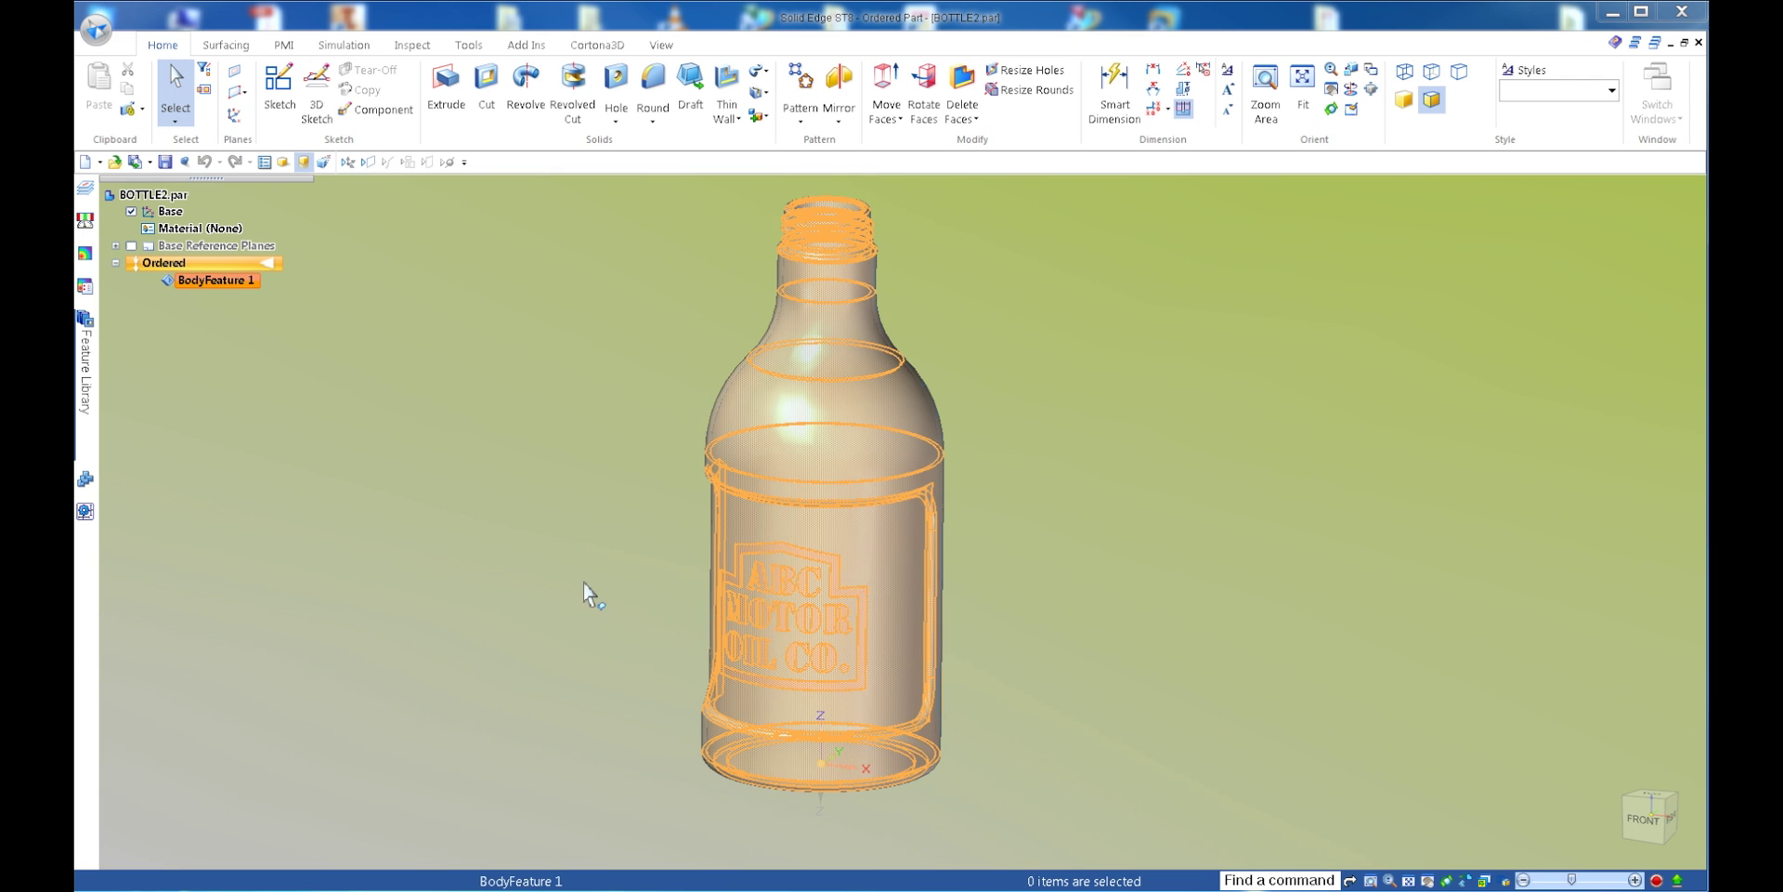
click(96, 30)
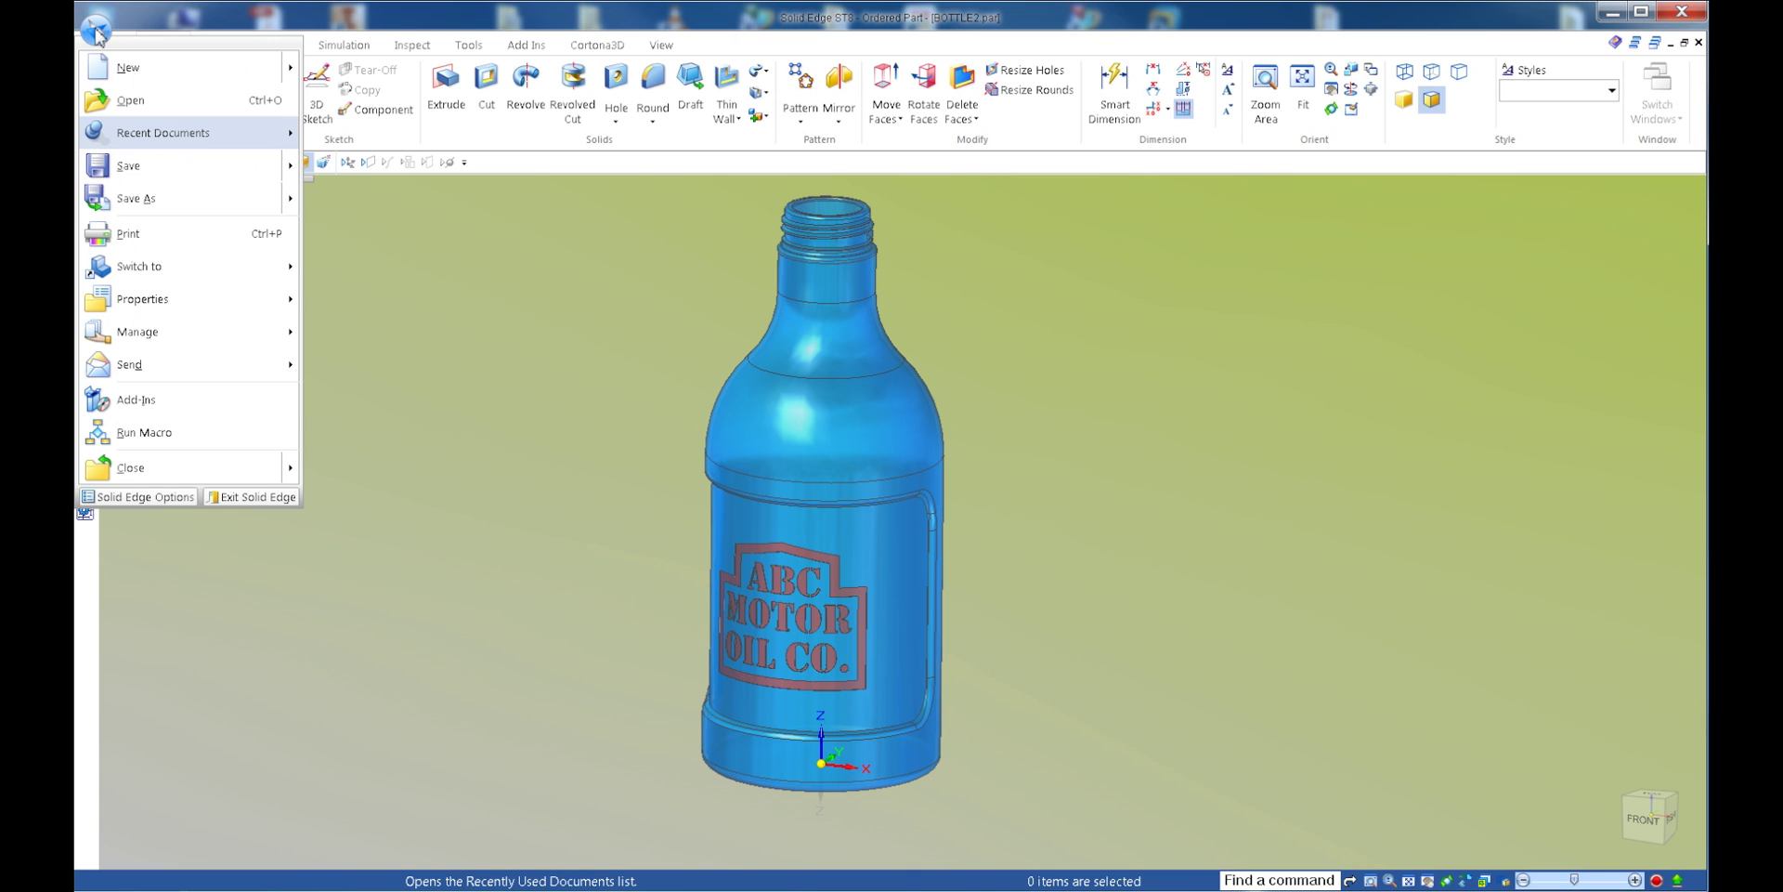
mouse_move(139, 71)
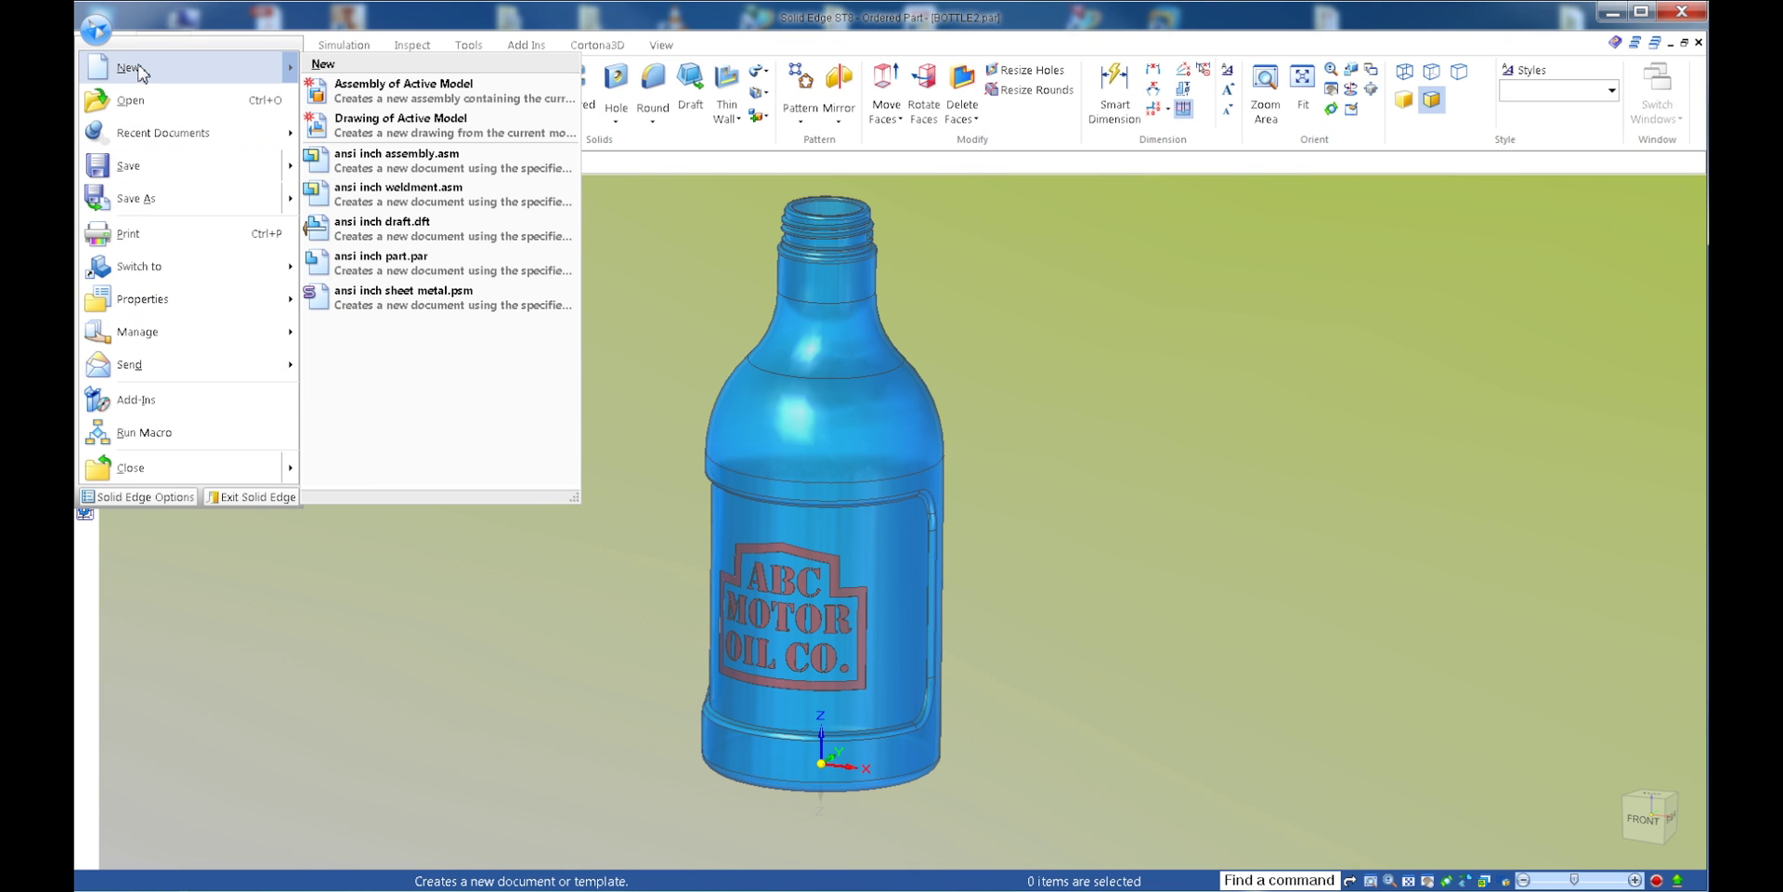
click(415, 96)
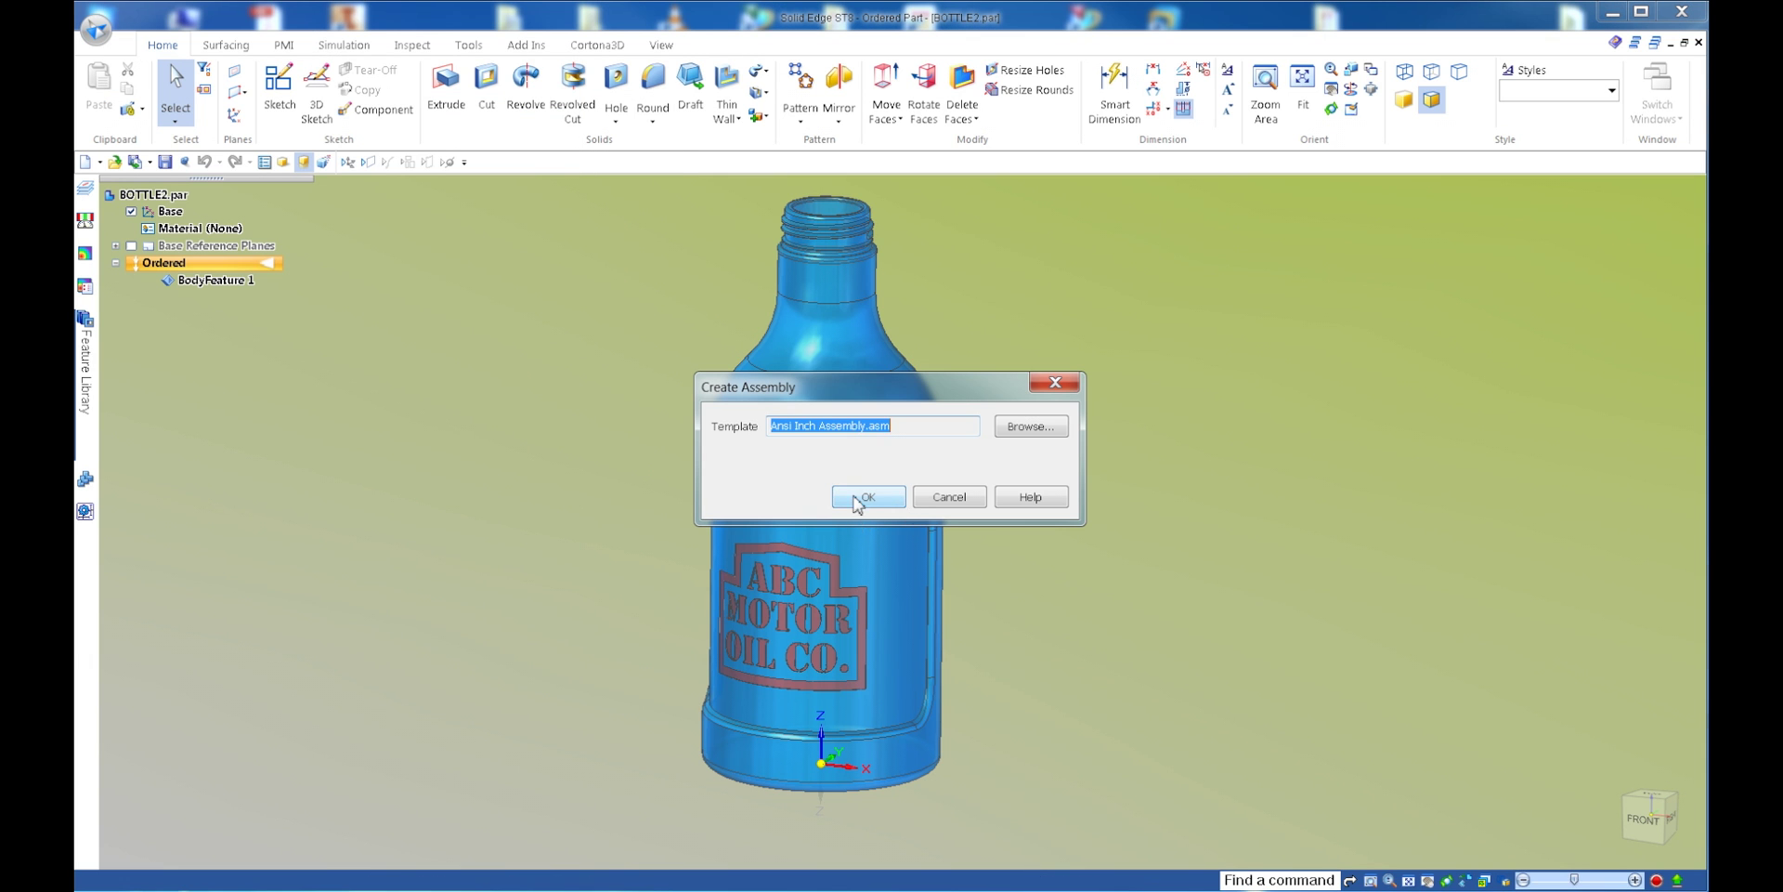
click(856, 498)
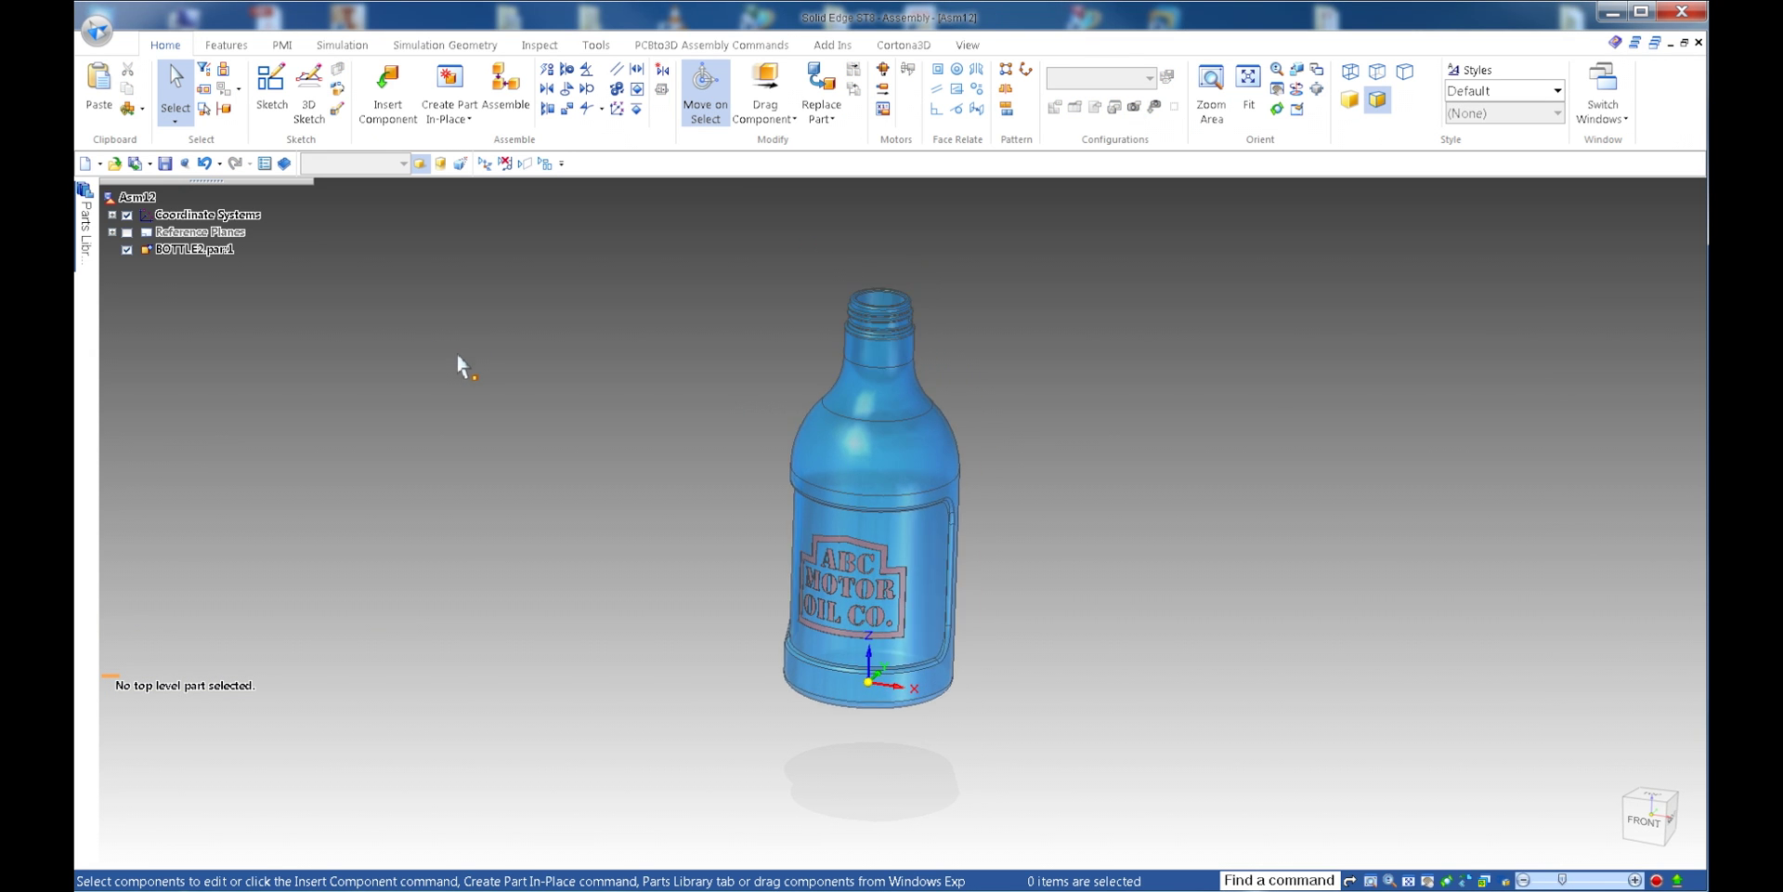
- Start a new in-place part, first saving the assembly as logo.asm
click(445, 114)
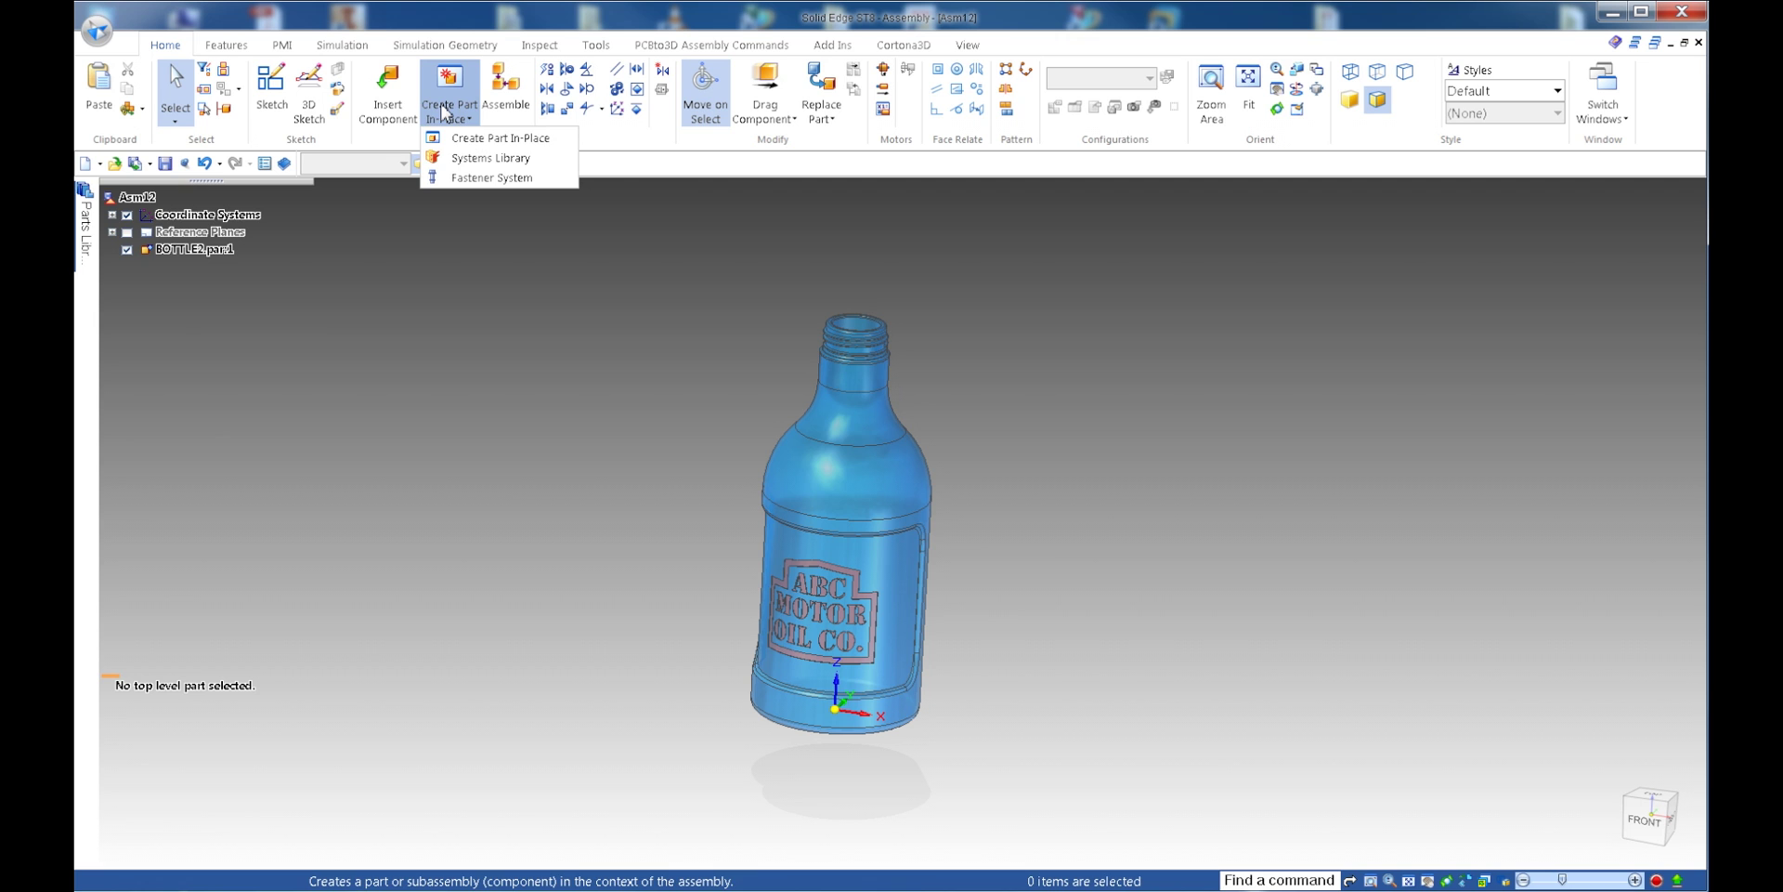
click(492, 137)
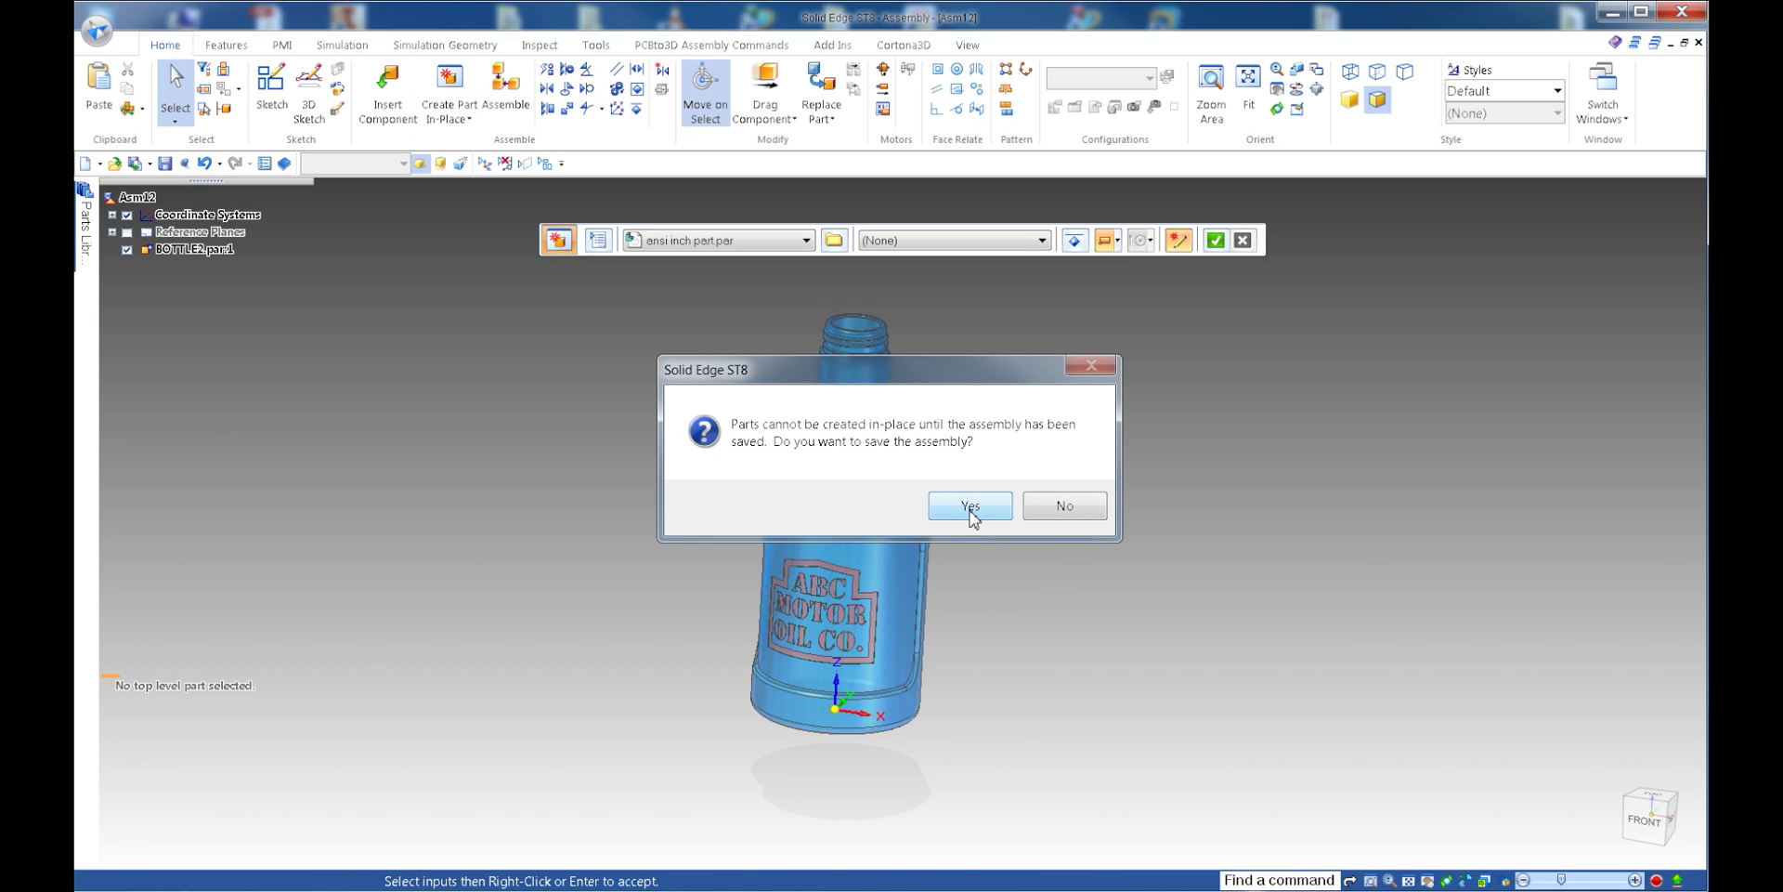
click(971, 509)
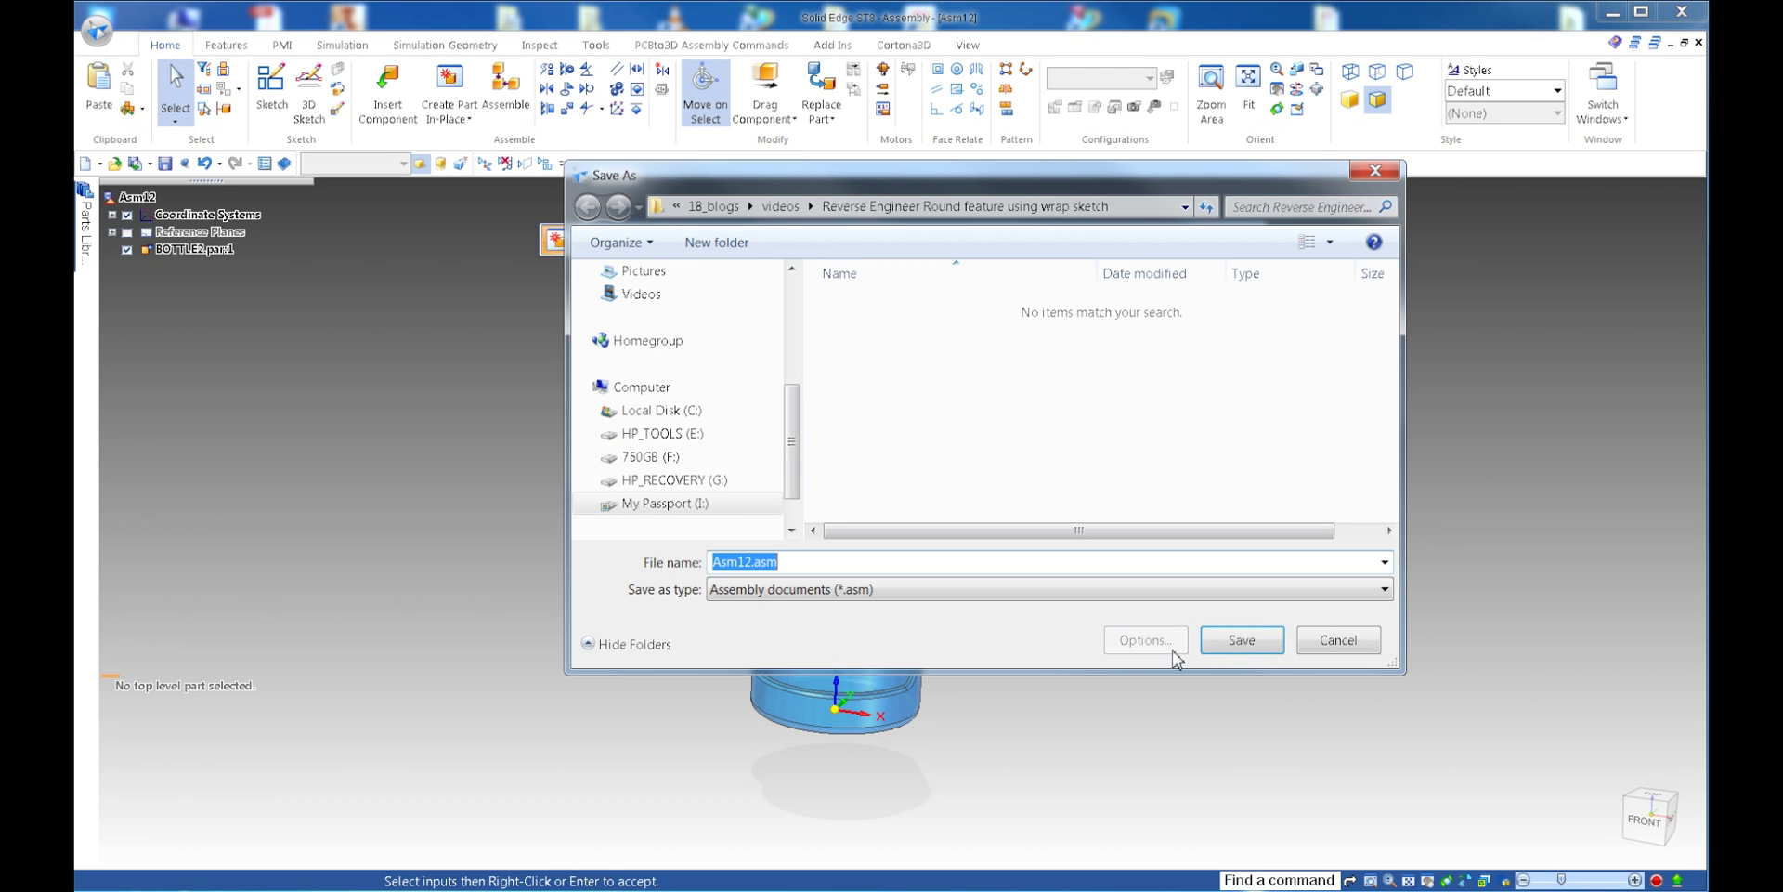
text(logo)
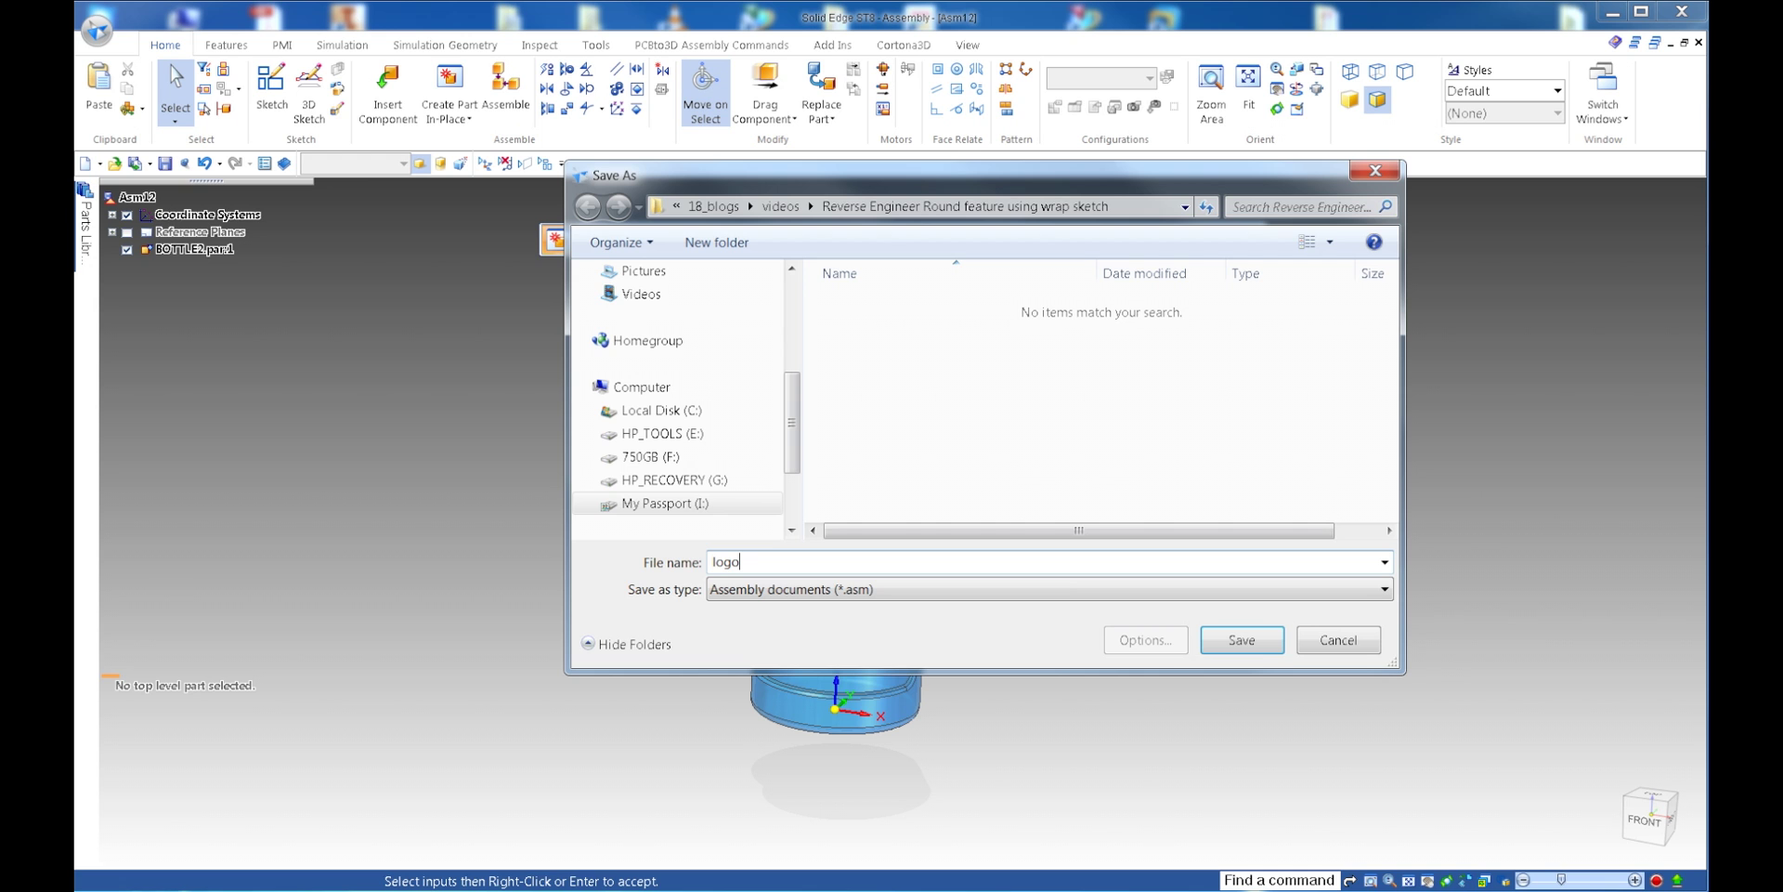
click(1247, 648)
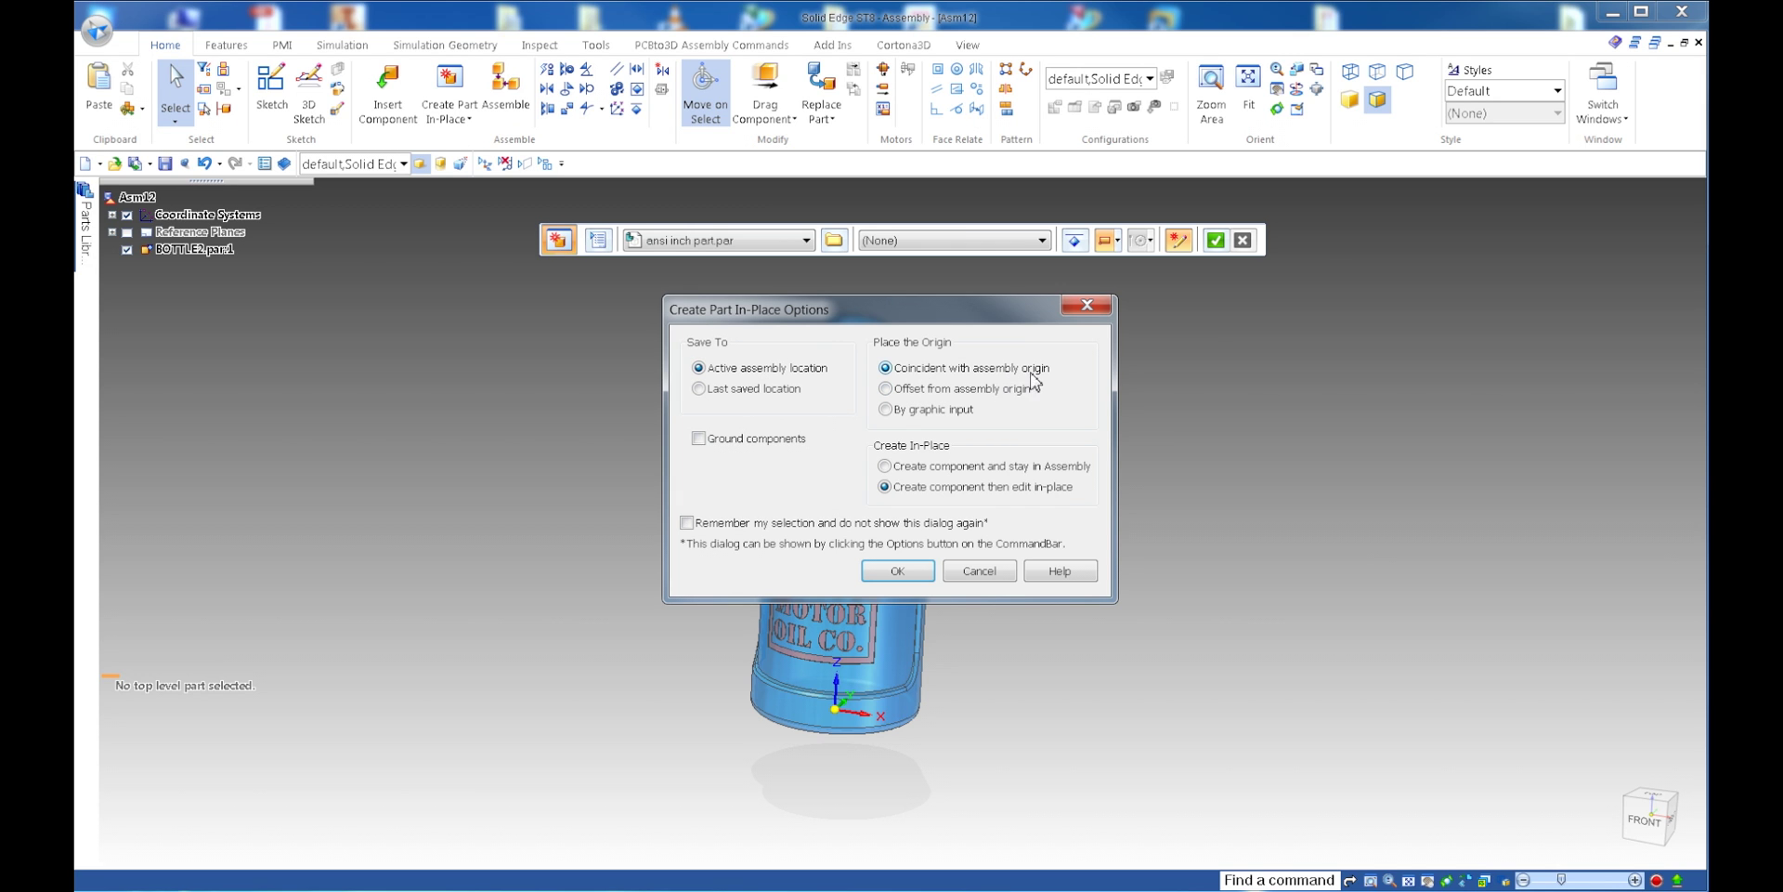
- Accept the in-place part options and save the new part as logo.par
click(908, 565)
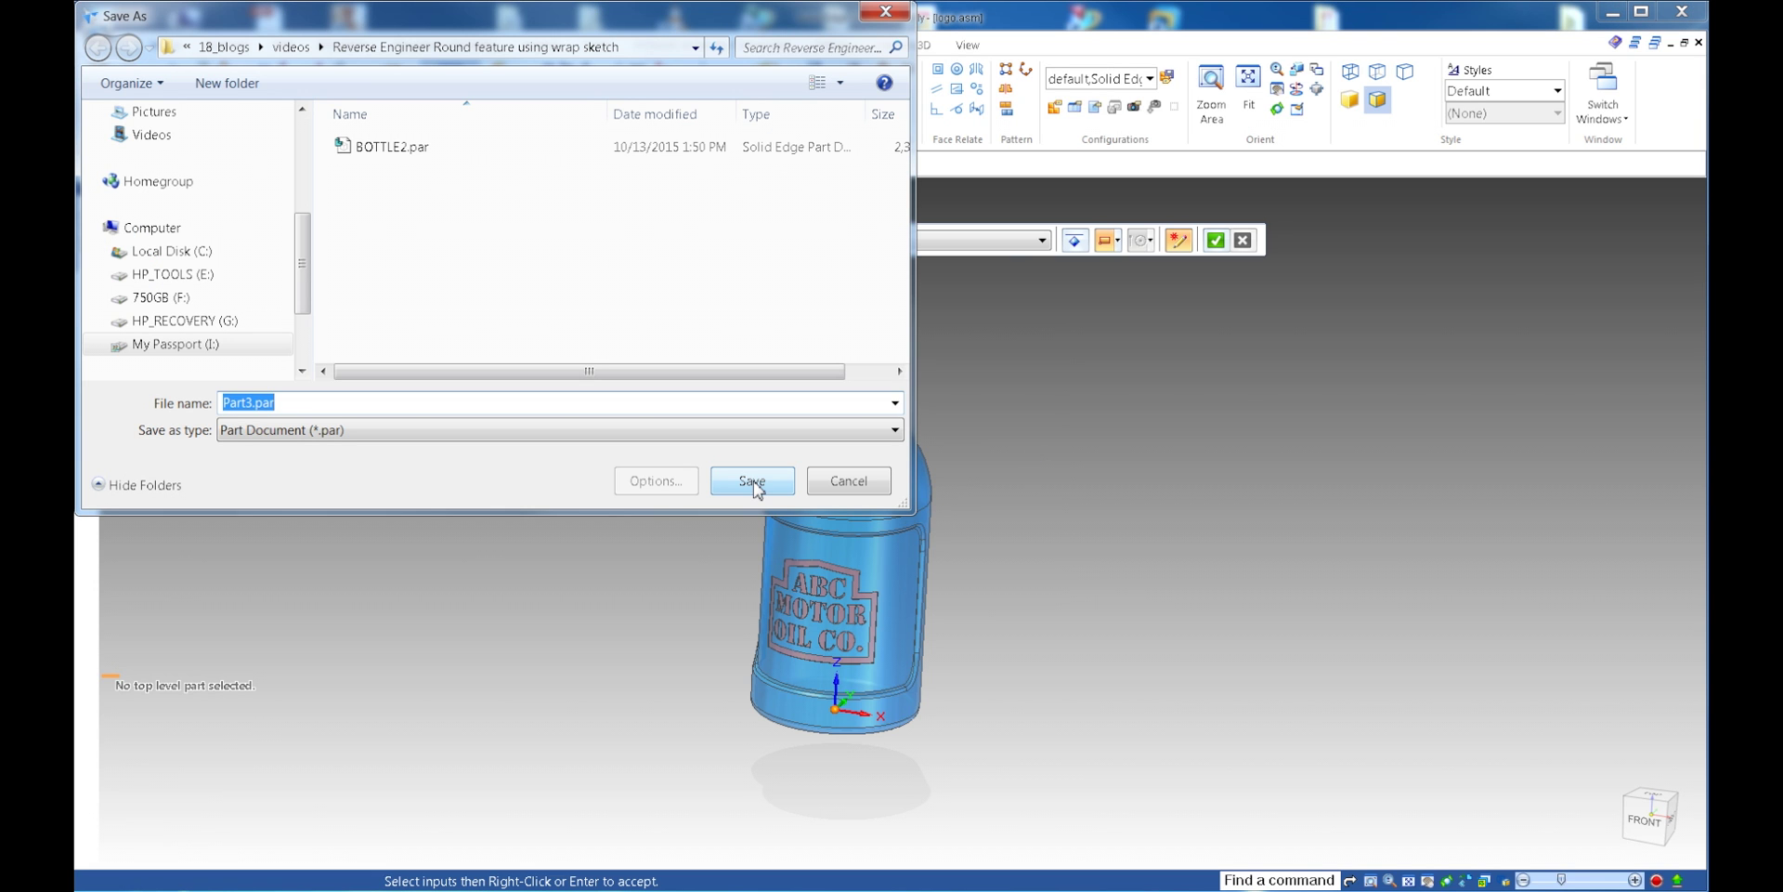
text(le)
key(BackSpace)
key(BackSpace)
key(BackSpace)
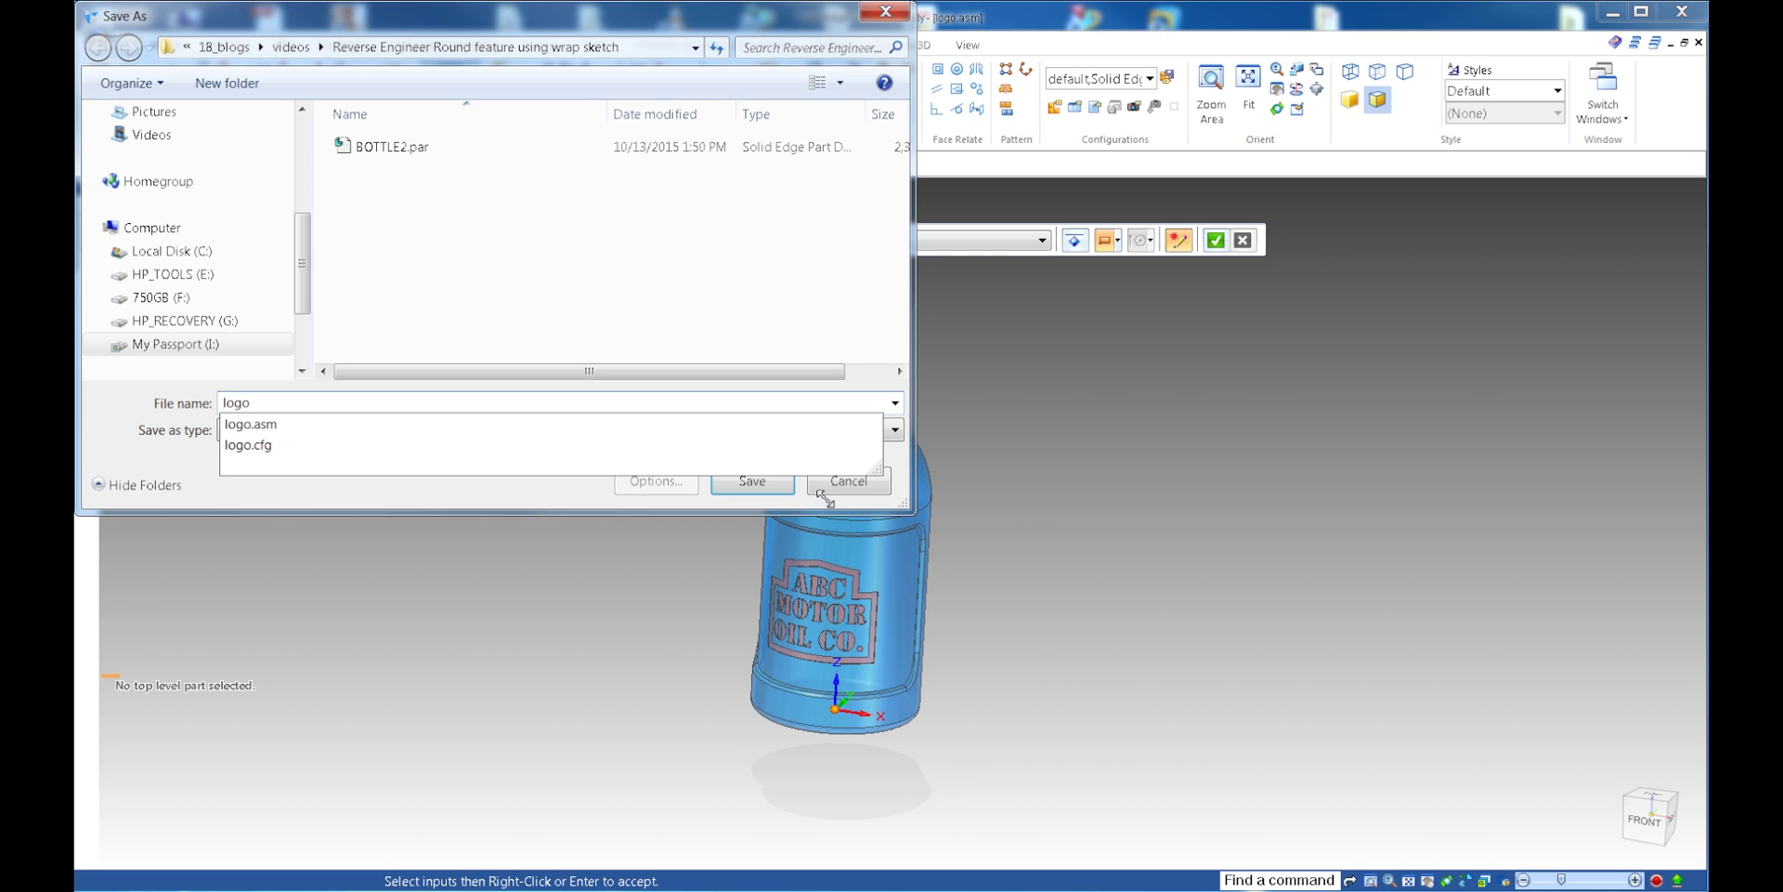
key(Tab)
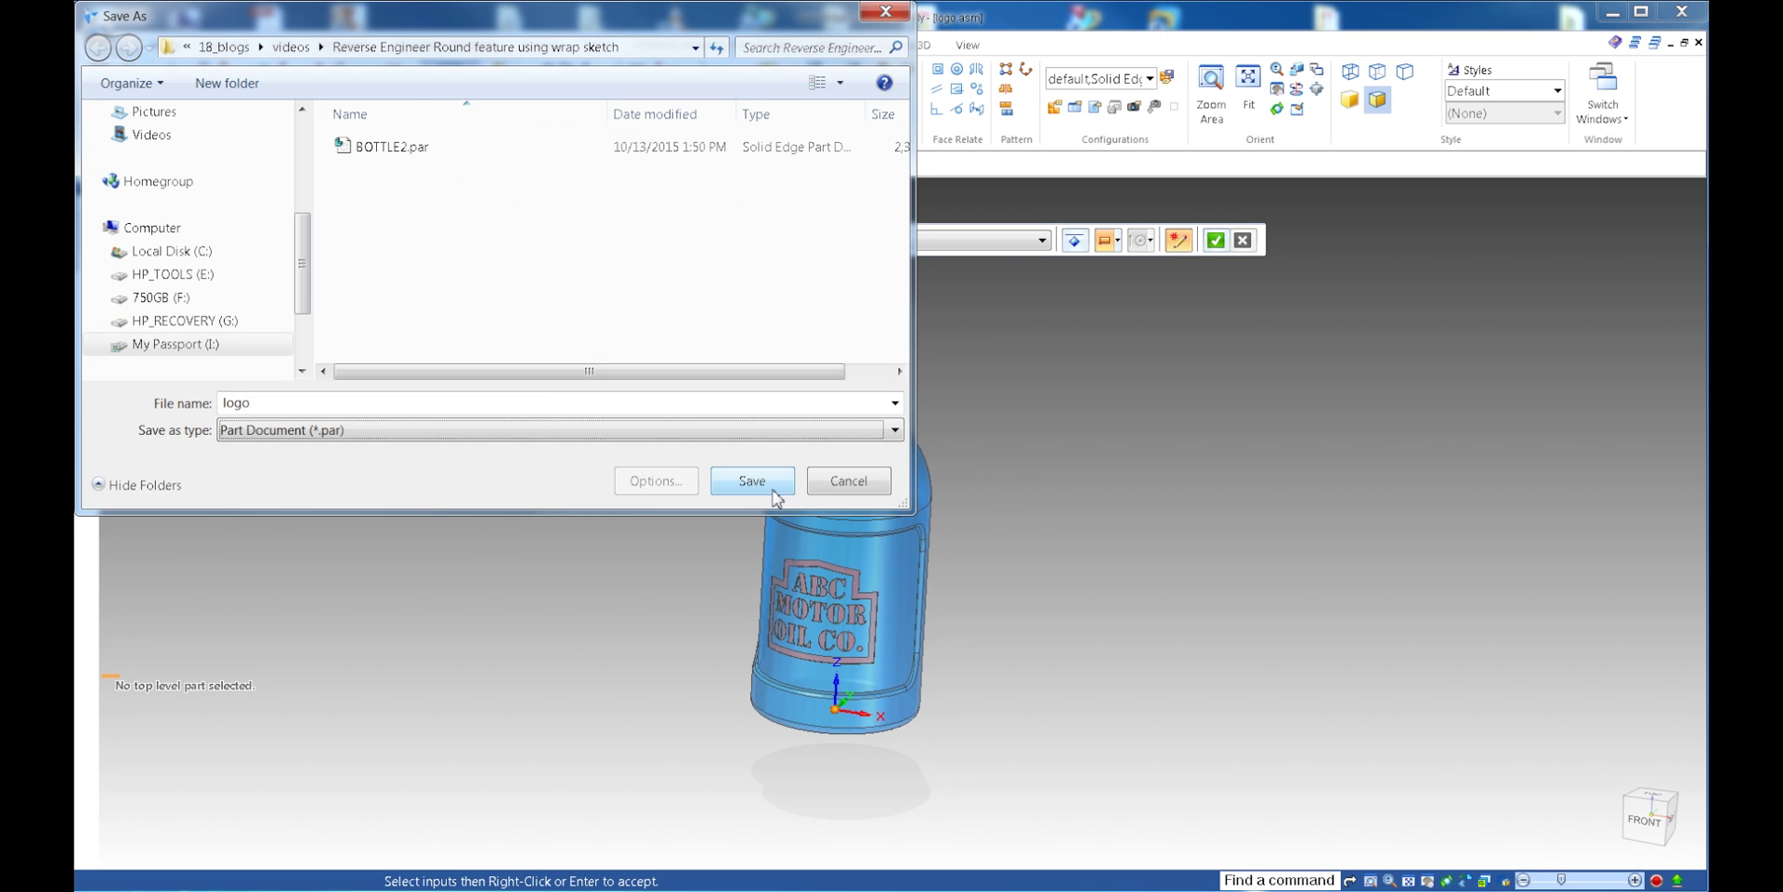
click(773, 490)
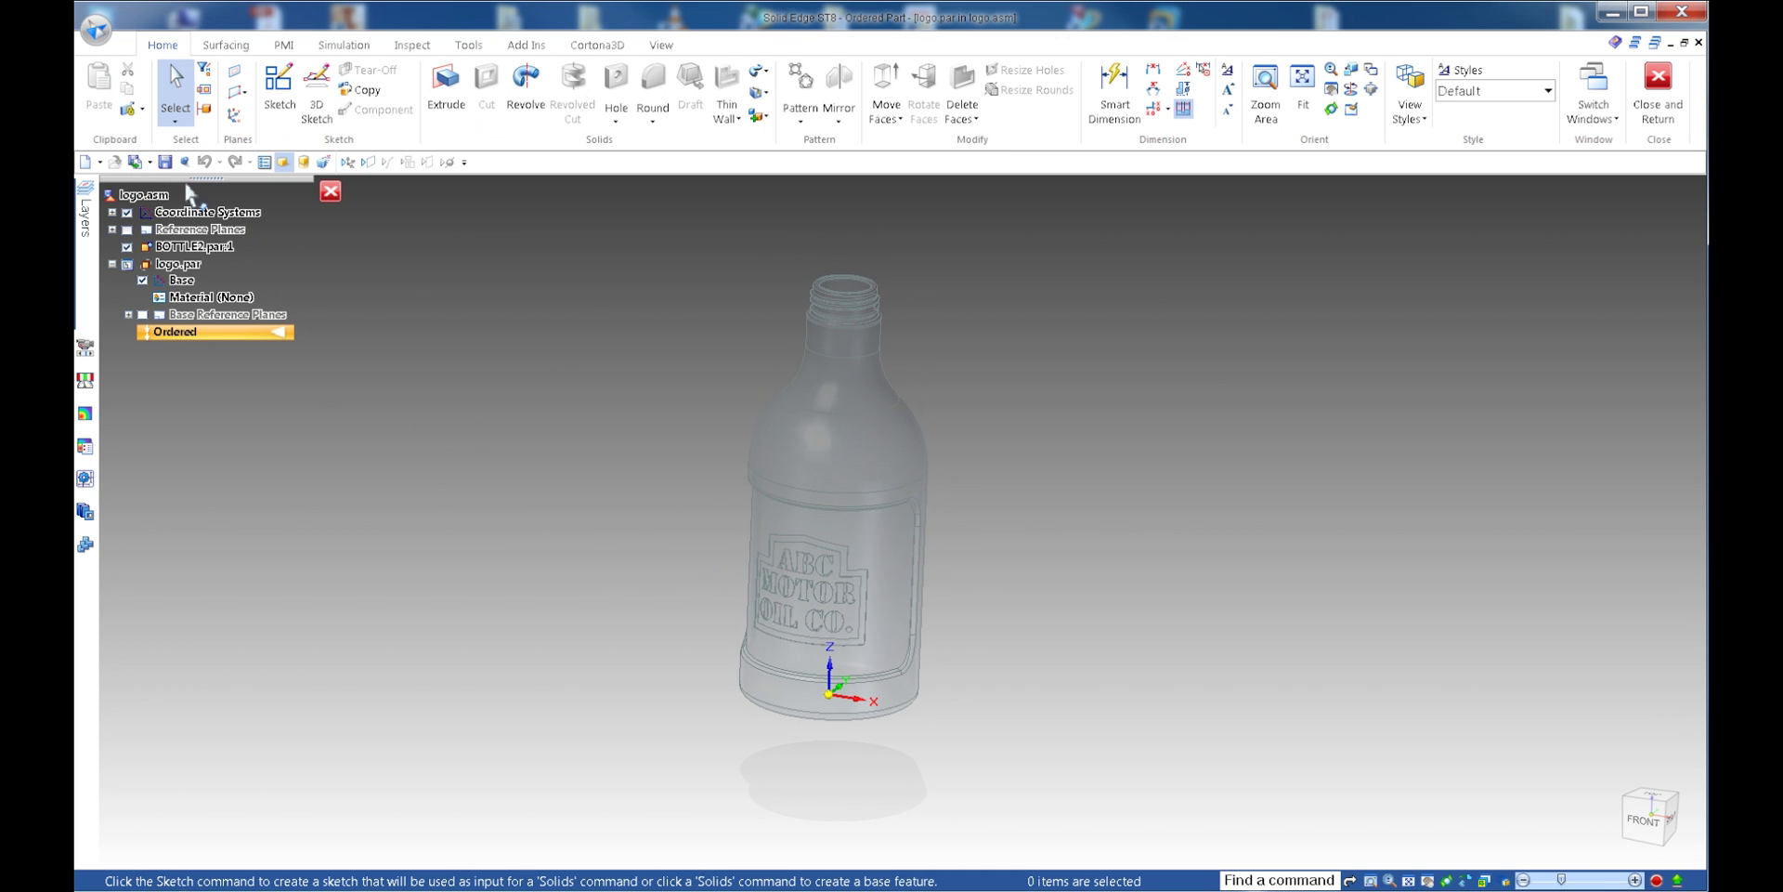
- Inter-part copy the bottle's logo label face into logo.par
click(141, 109)
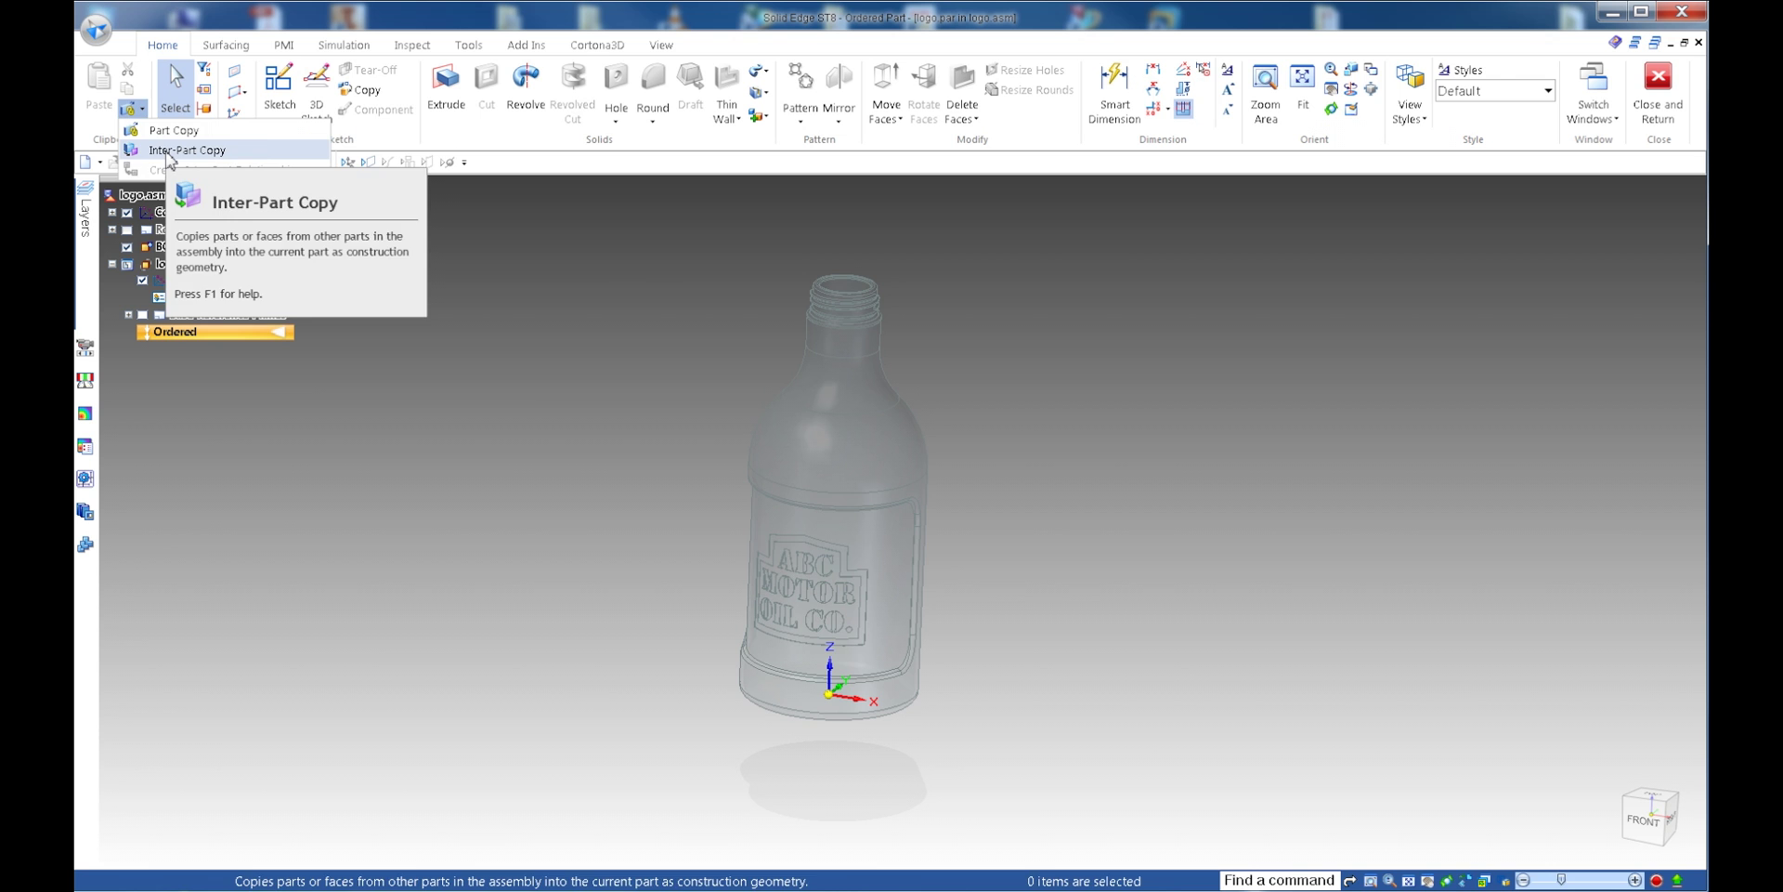
click(176, 150)
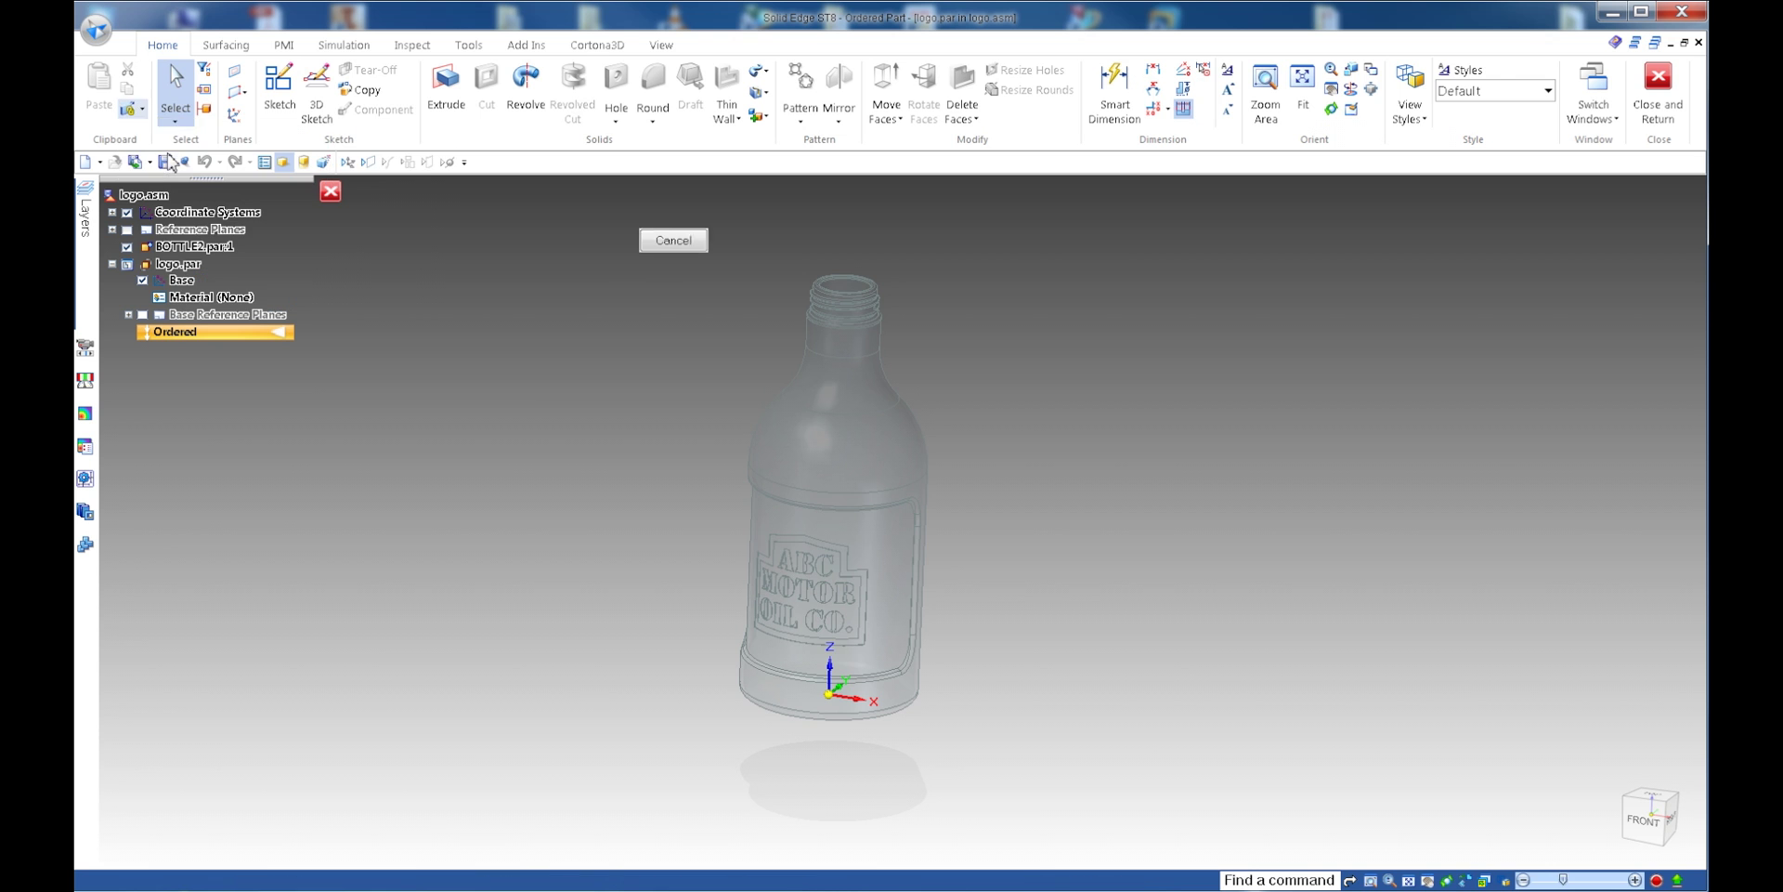
click(863, 481)
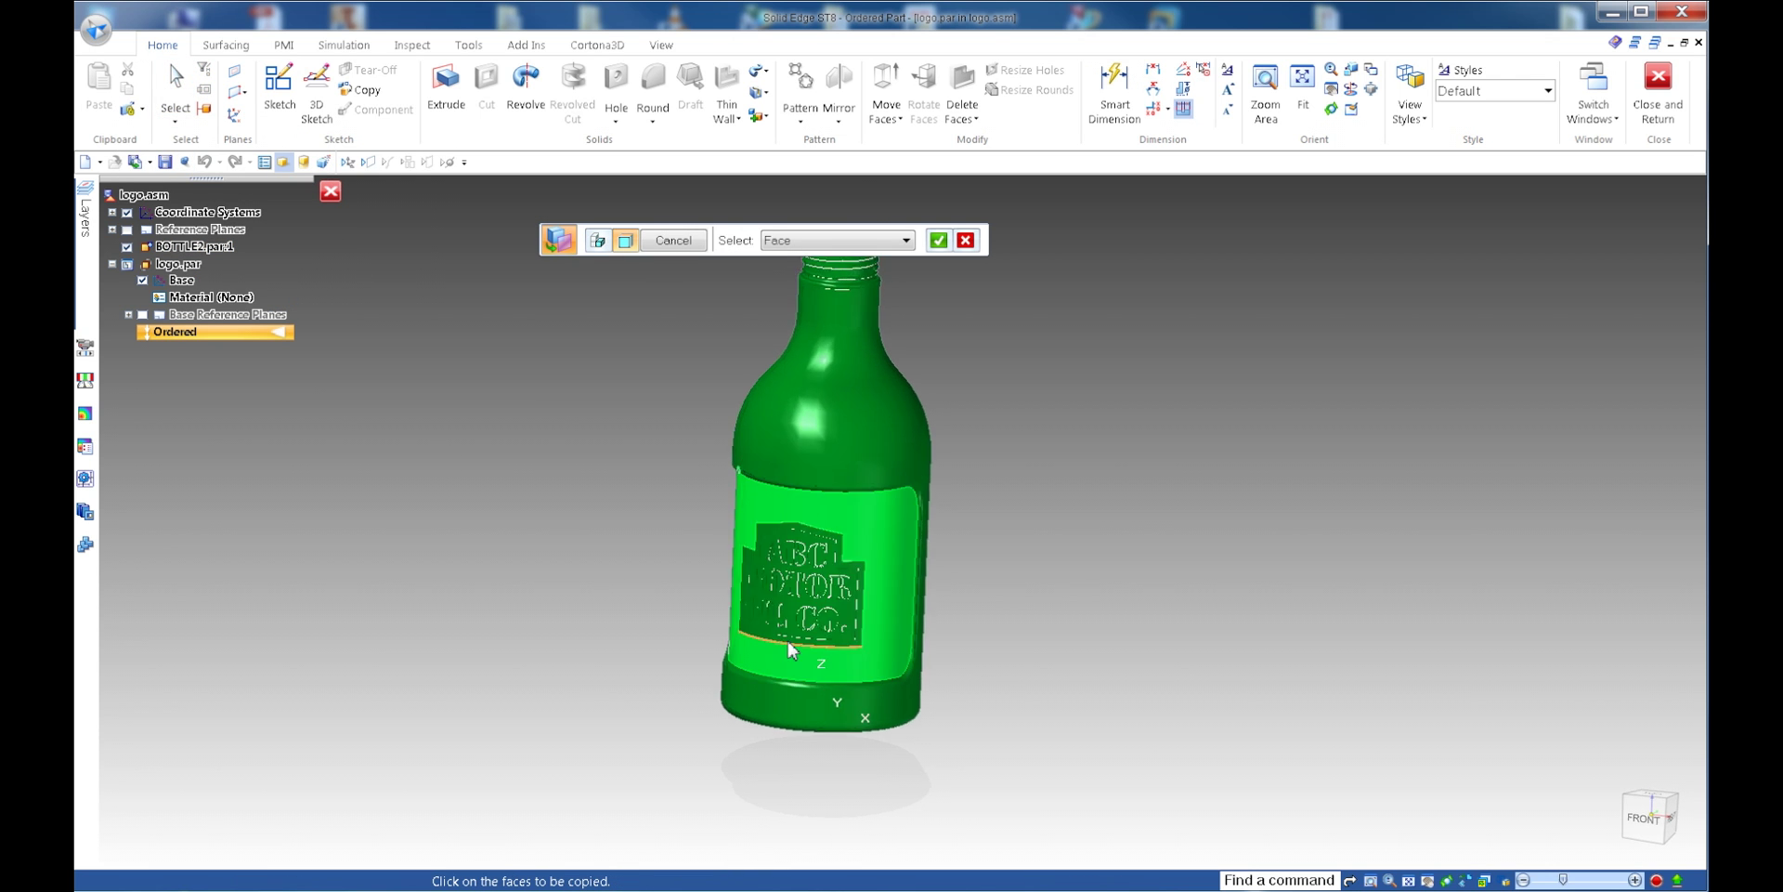
scroll(790, 650, up, 3)
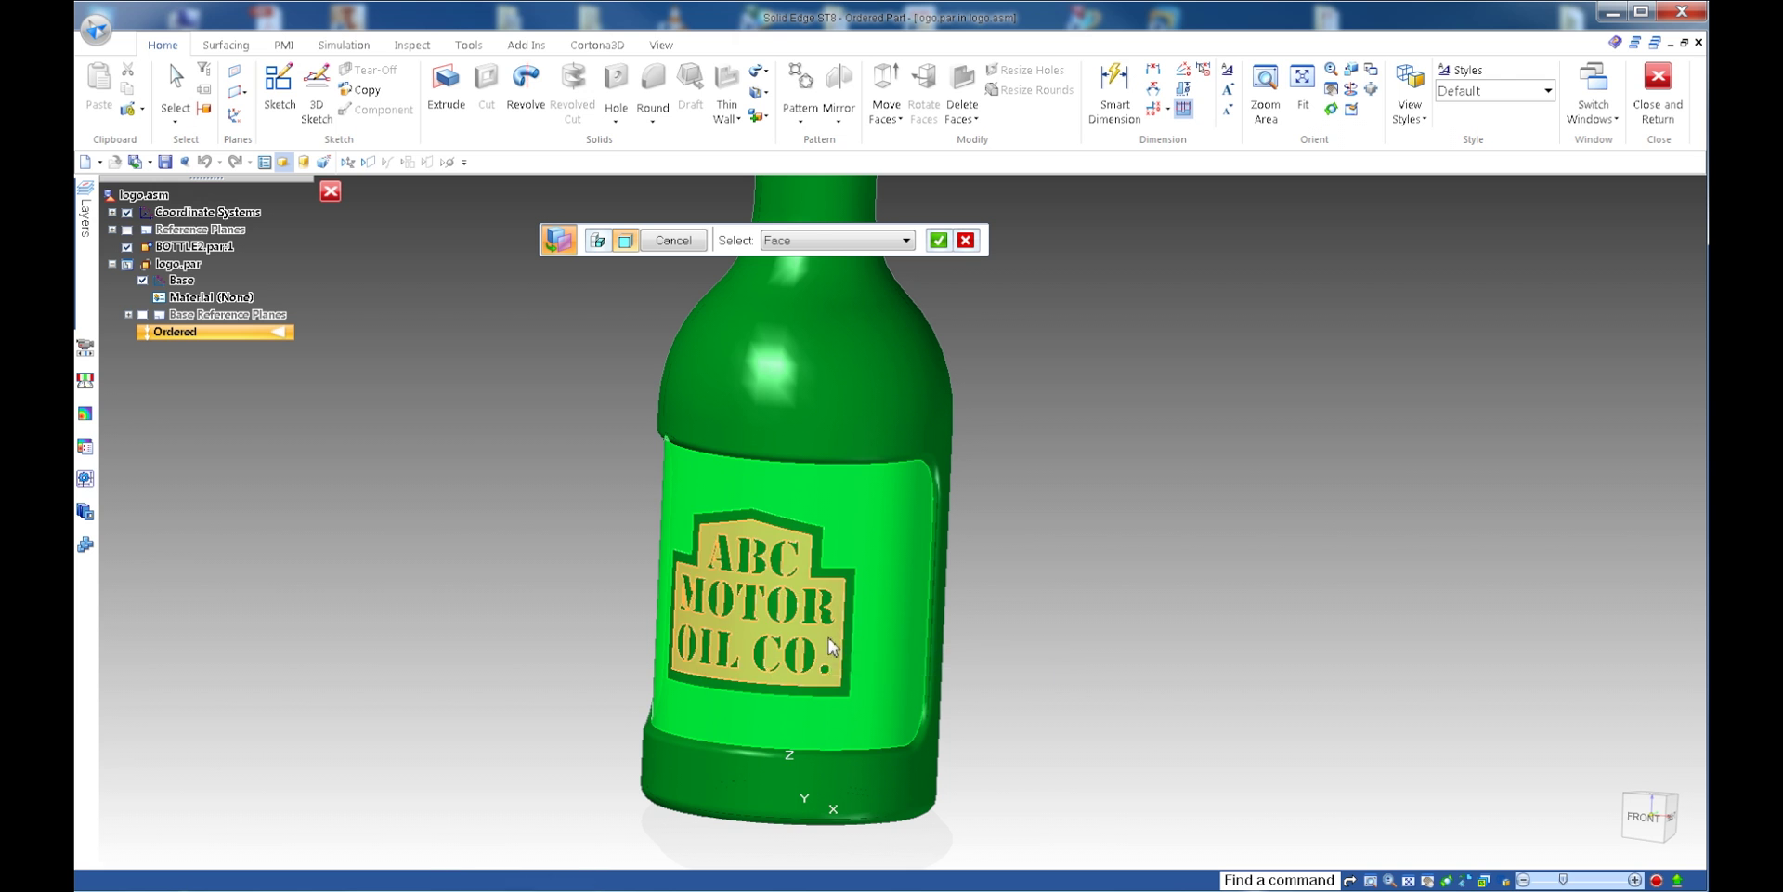
scroll(1031, 555, down, 4)
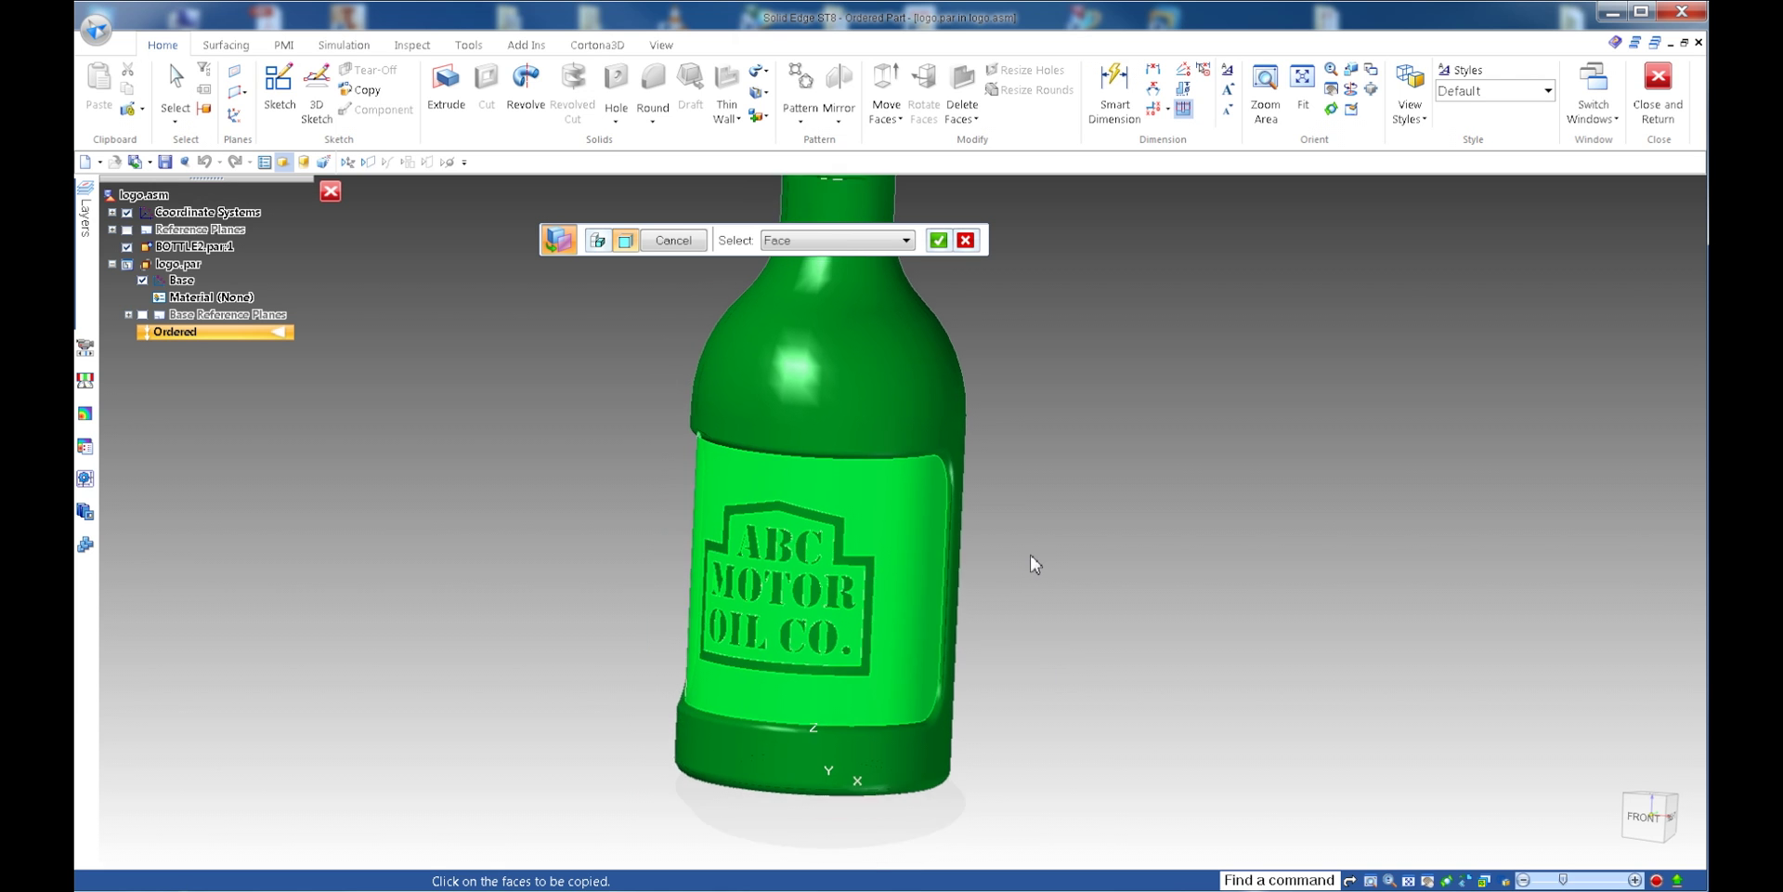
click(868, 532)
right_click(580, 484)
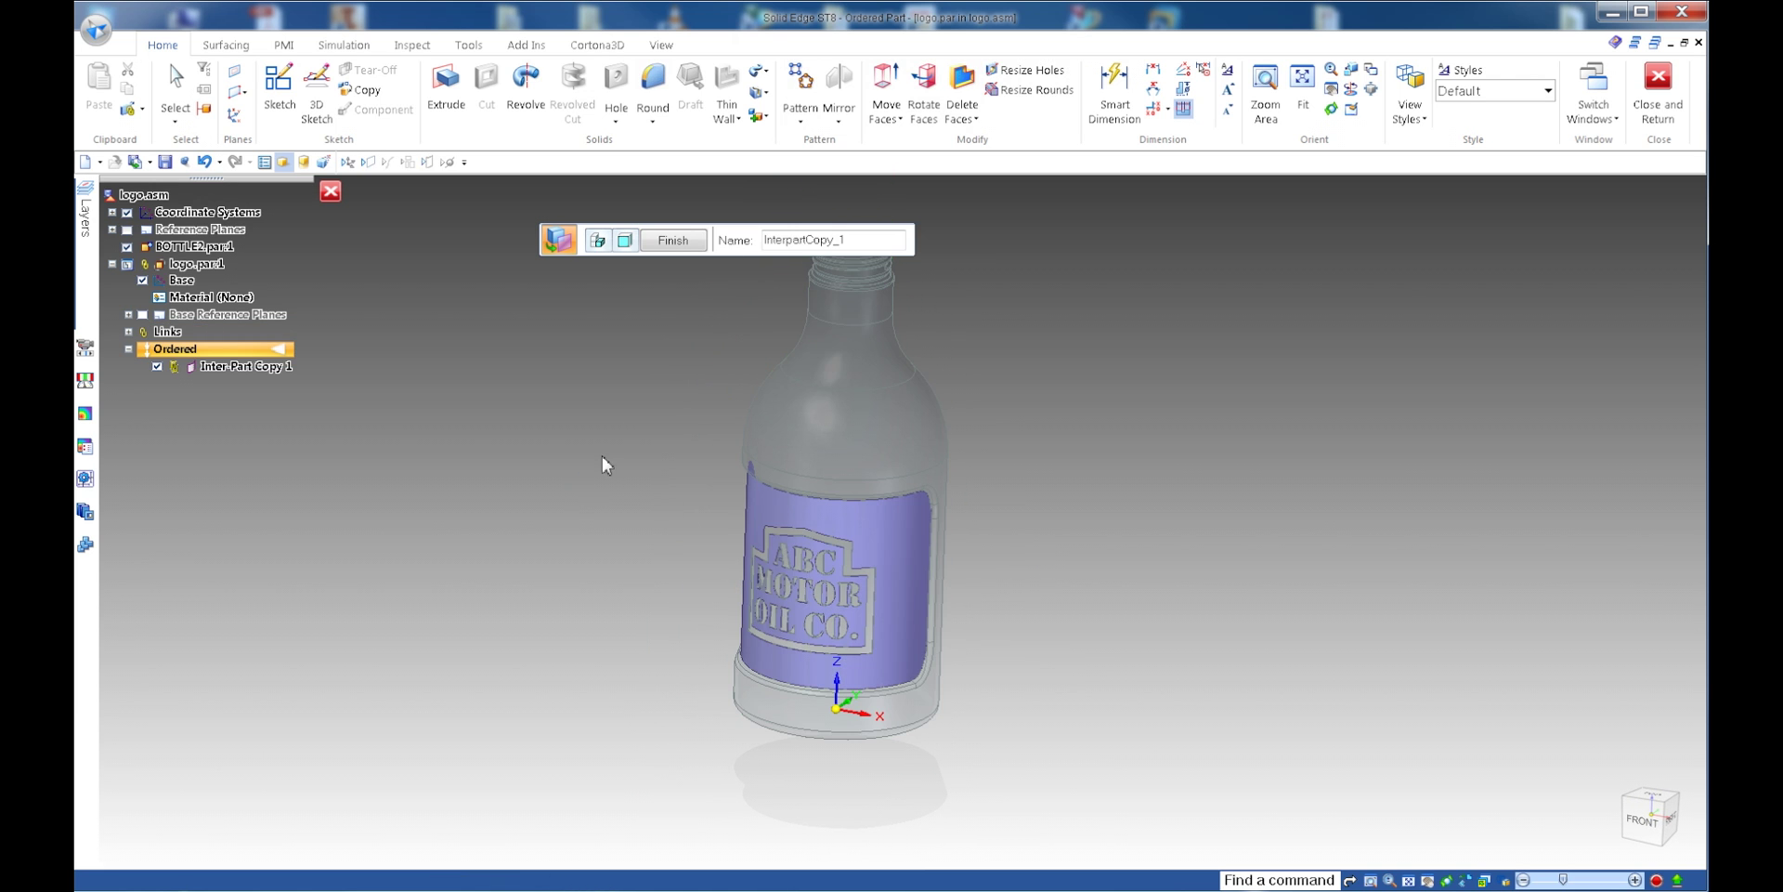
click(663, 243)
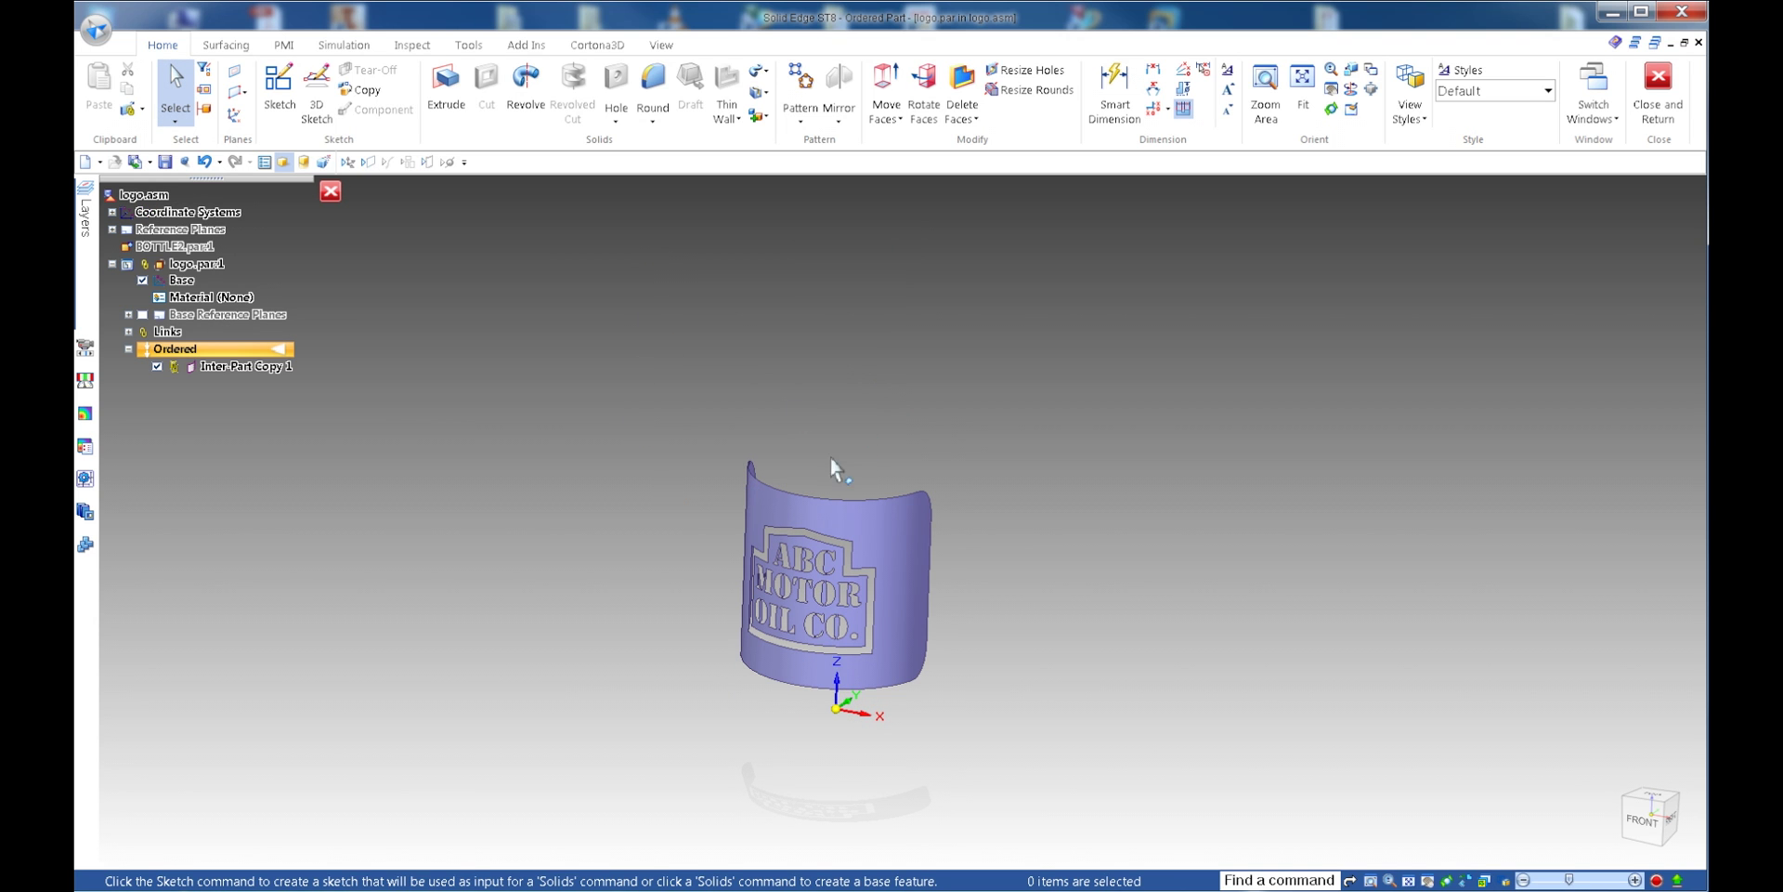
middle_drag(856, 442, 774, 368)
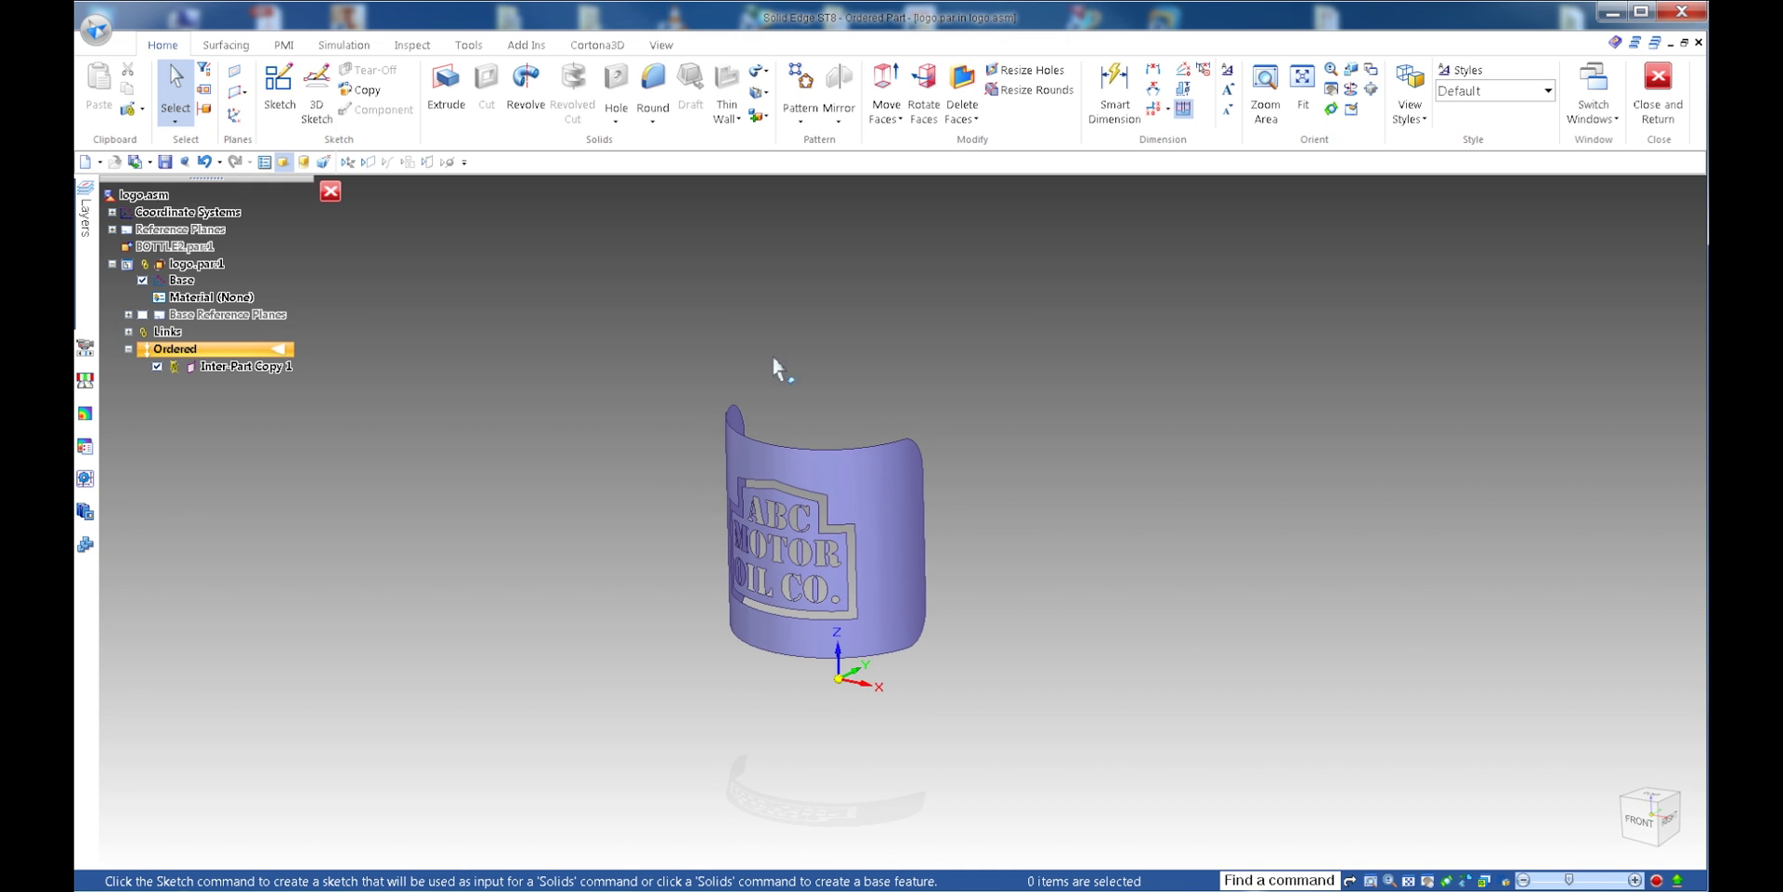
- Thicken the copied label surface into a solid curved label shell
click(762, 72)
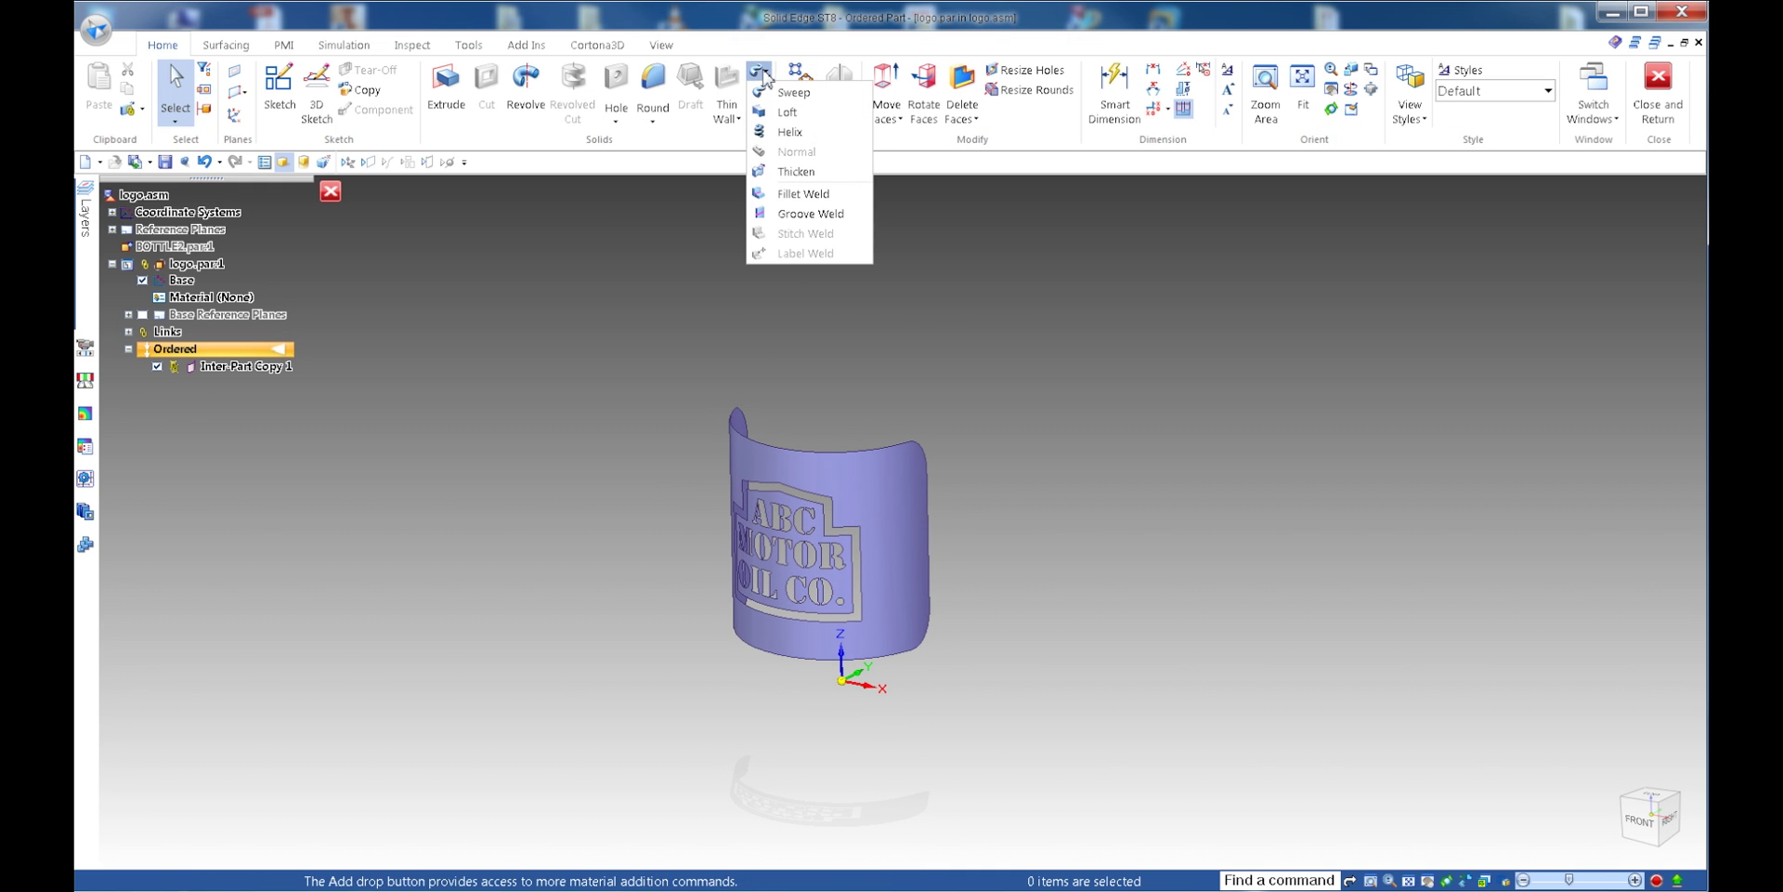
click(796, 152)
click(855, 485)
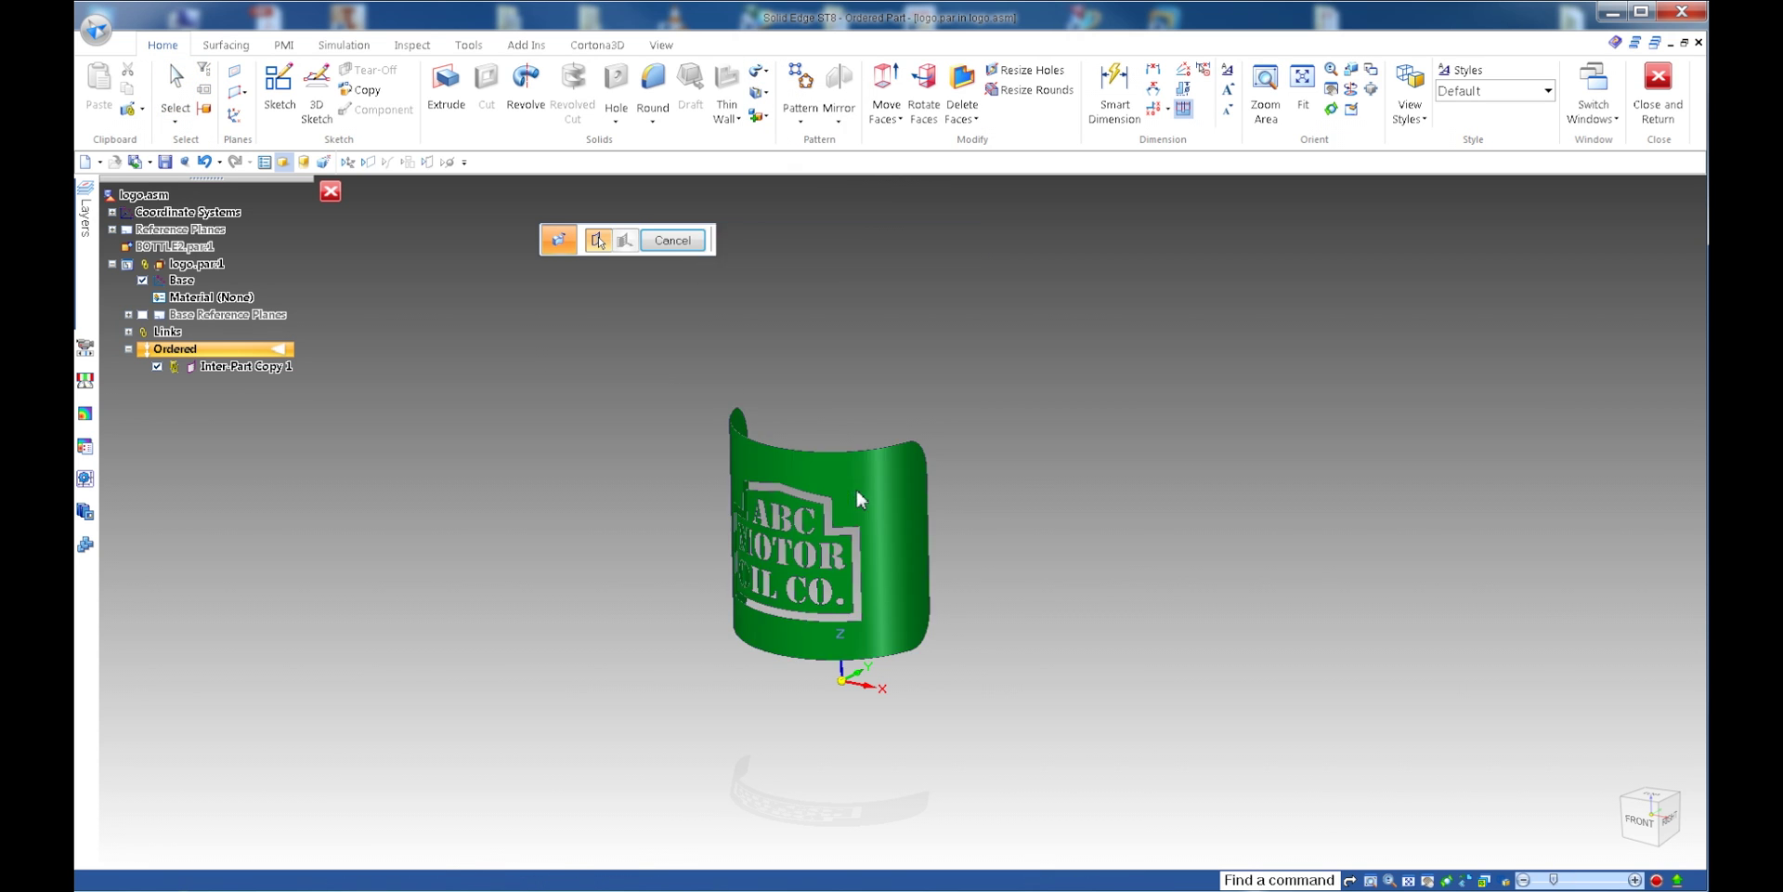
middle_drag(701, 180, 793, 426)
click(794, 429)
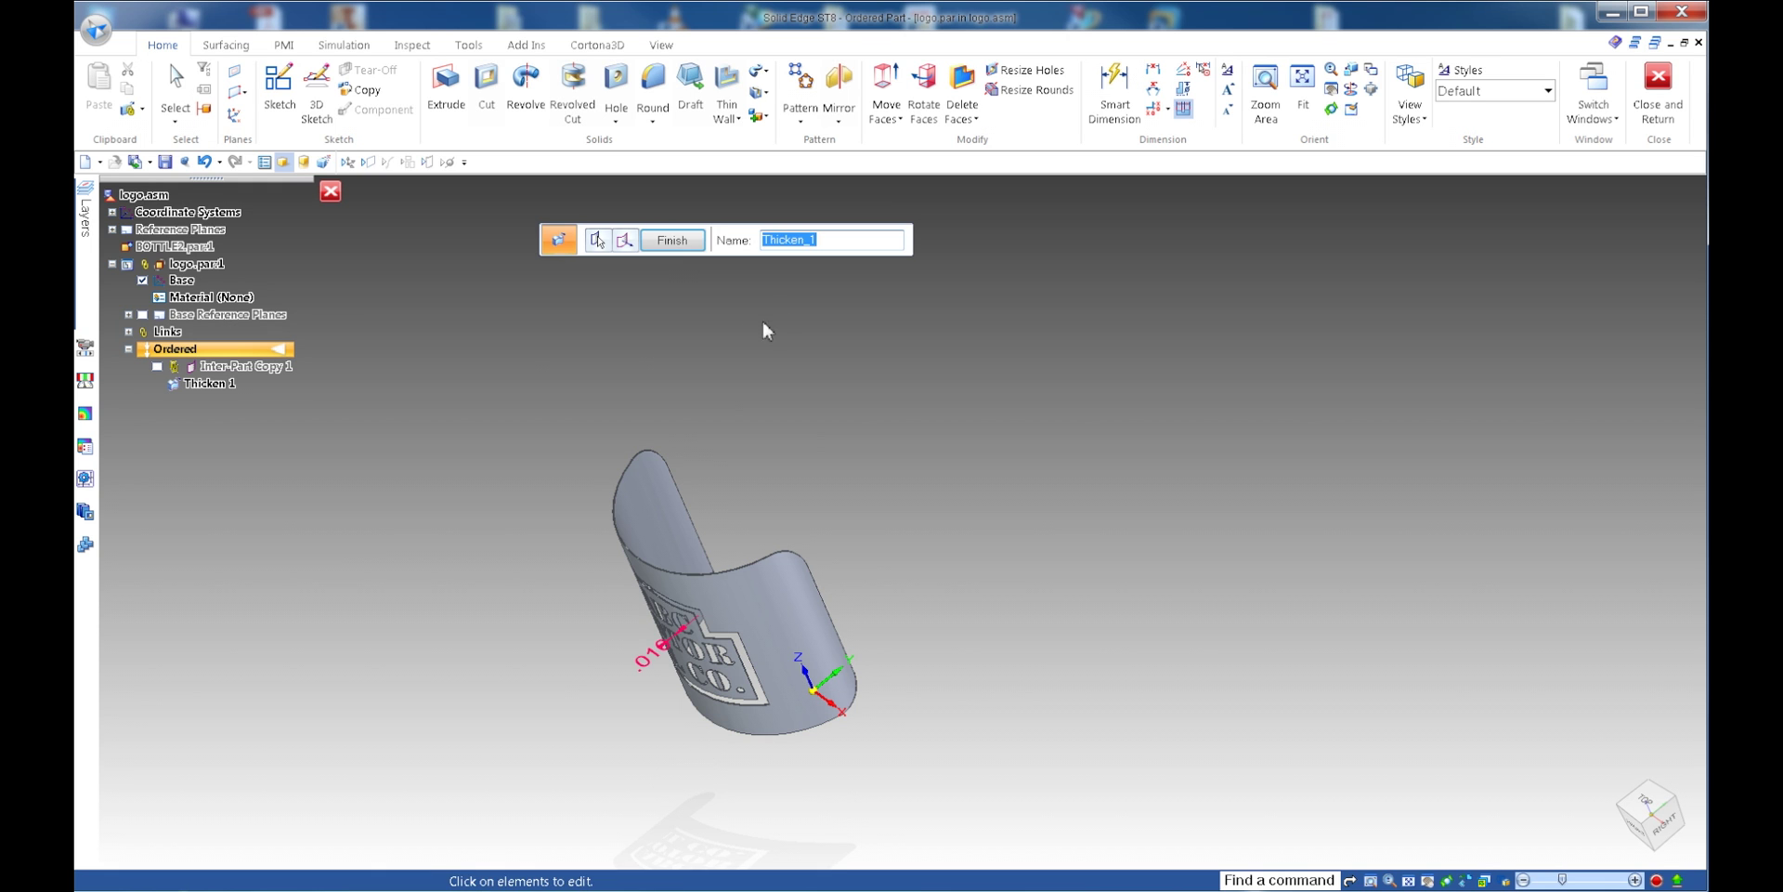
- View the label from the front, then orbit it to inspect from the side
key(ctrl+f)
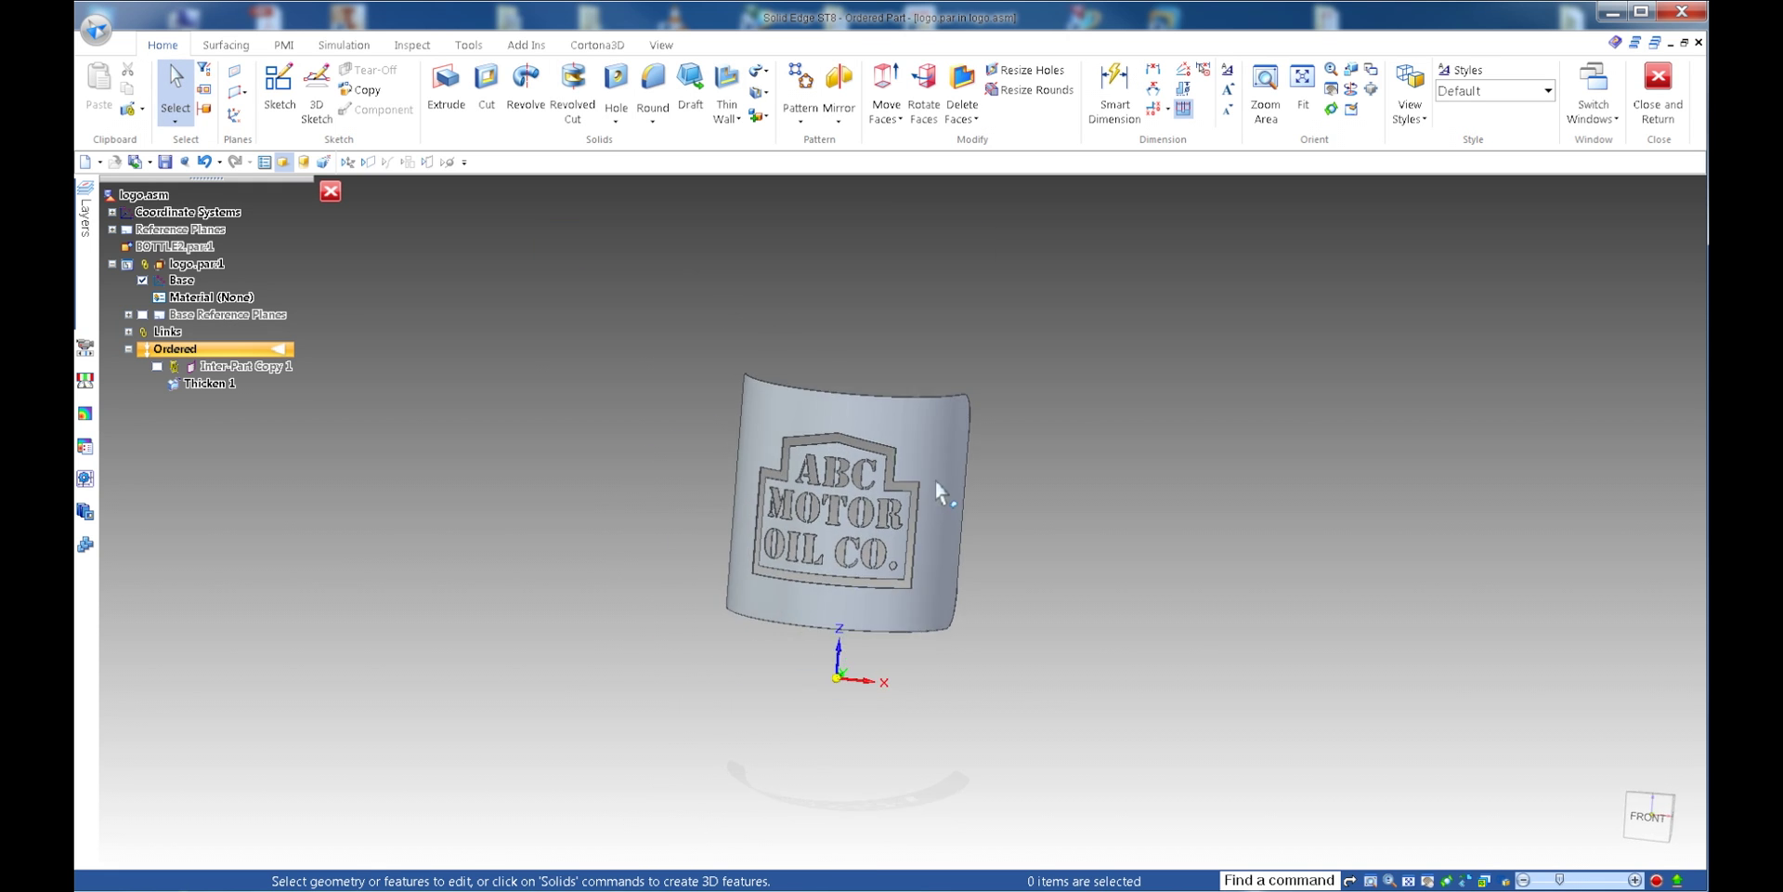
middle_drag(995, 635, 819, 490)
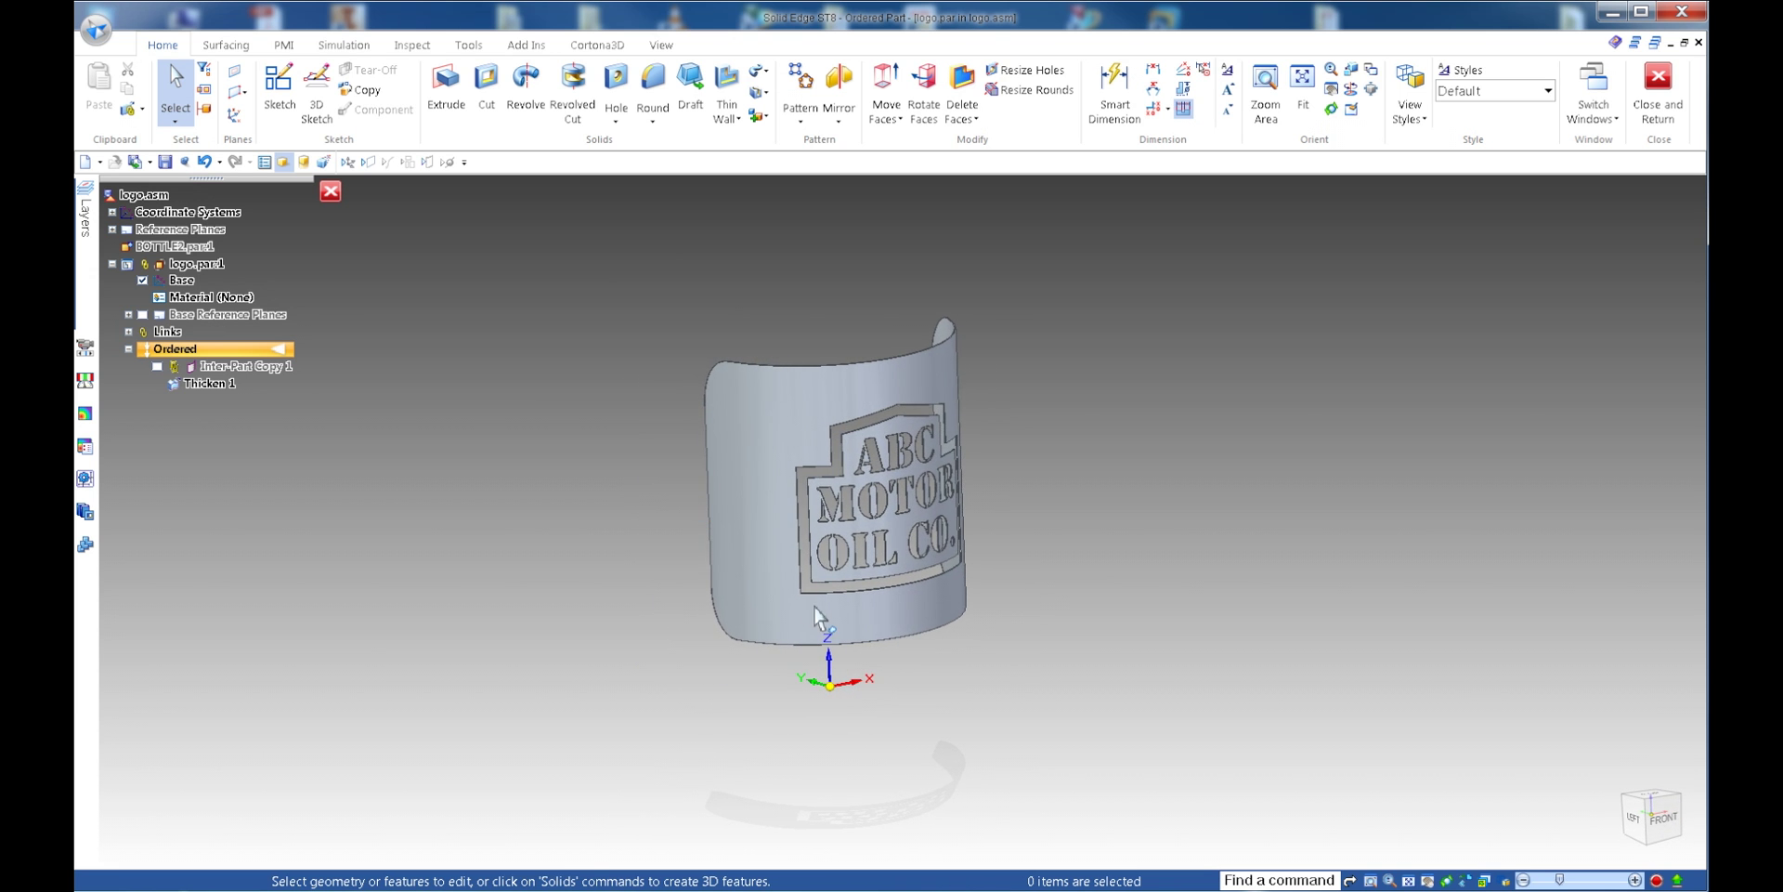
middle_drag(817, 608, 1033, 526)
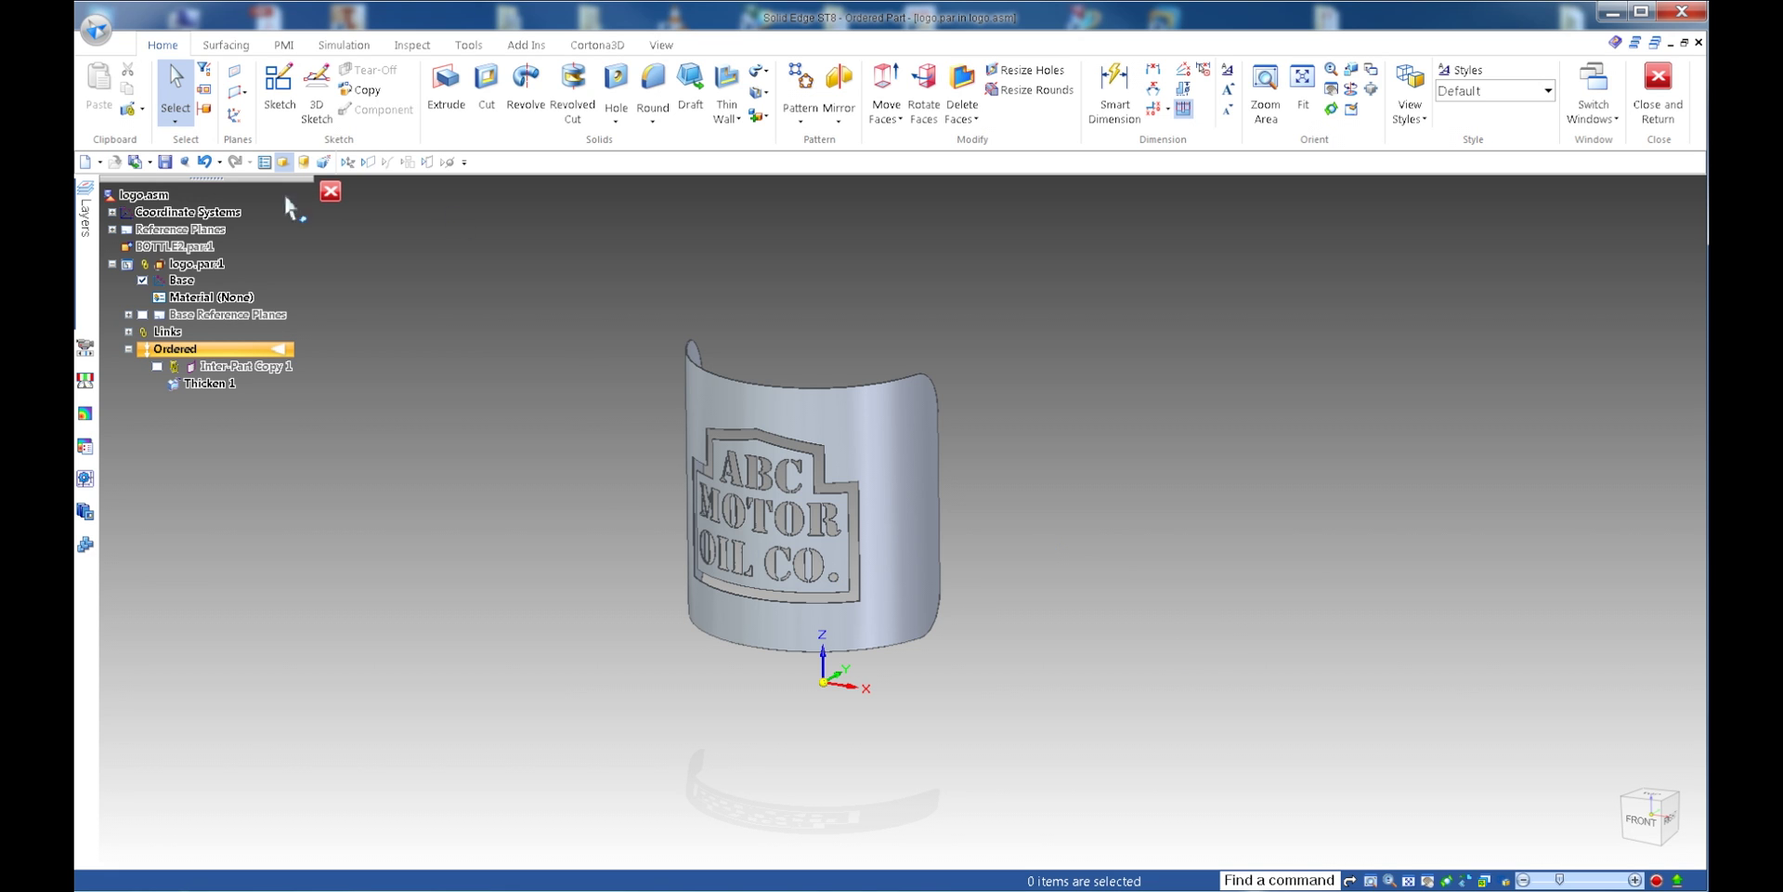
click(96, 30)
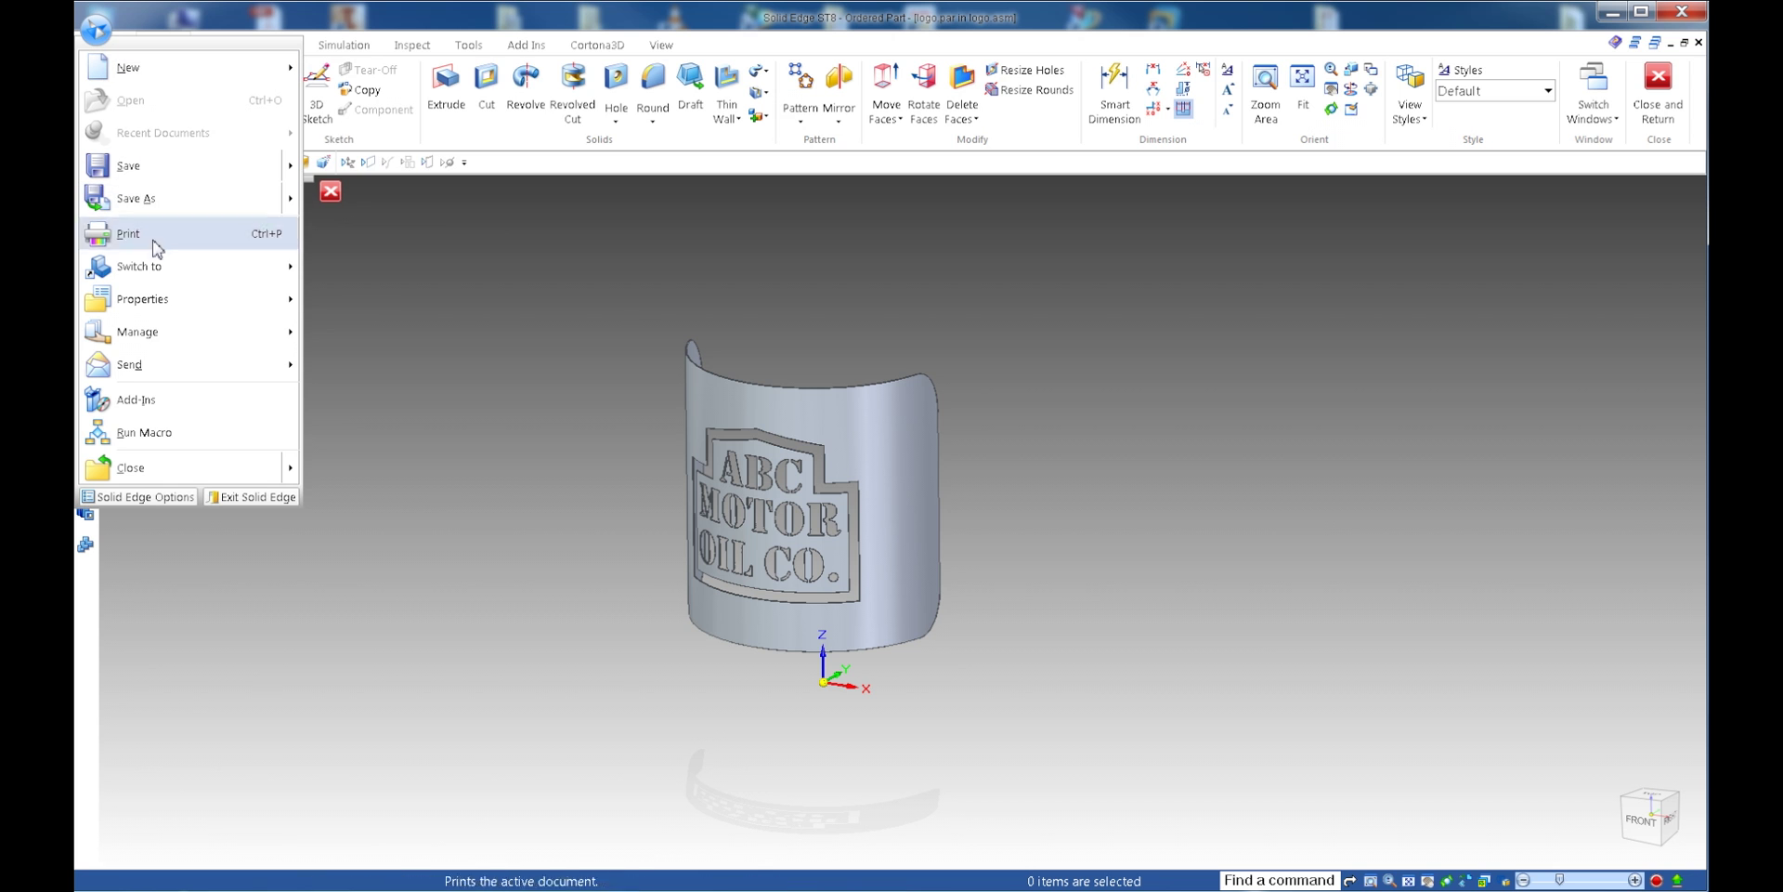
- Switch to Sheet Metal and convert the thin label part to sheet metal from its cylinder face
mouse_move(148, 266)
click(405, 116)
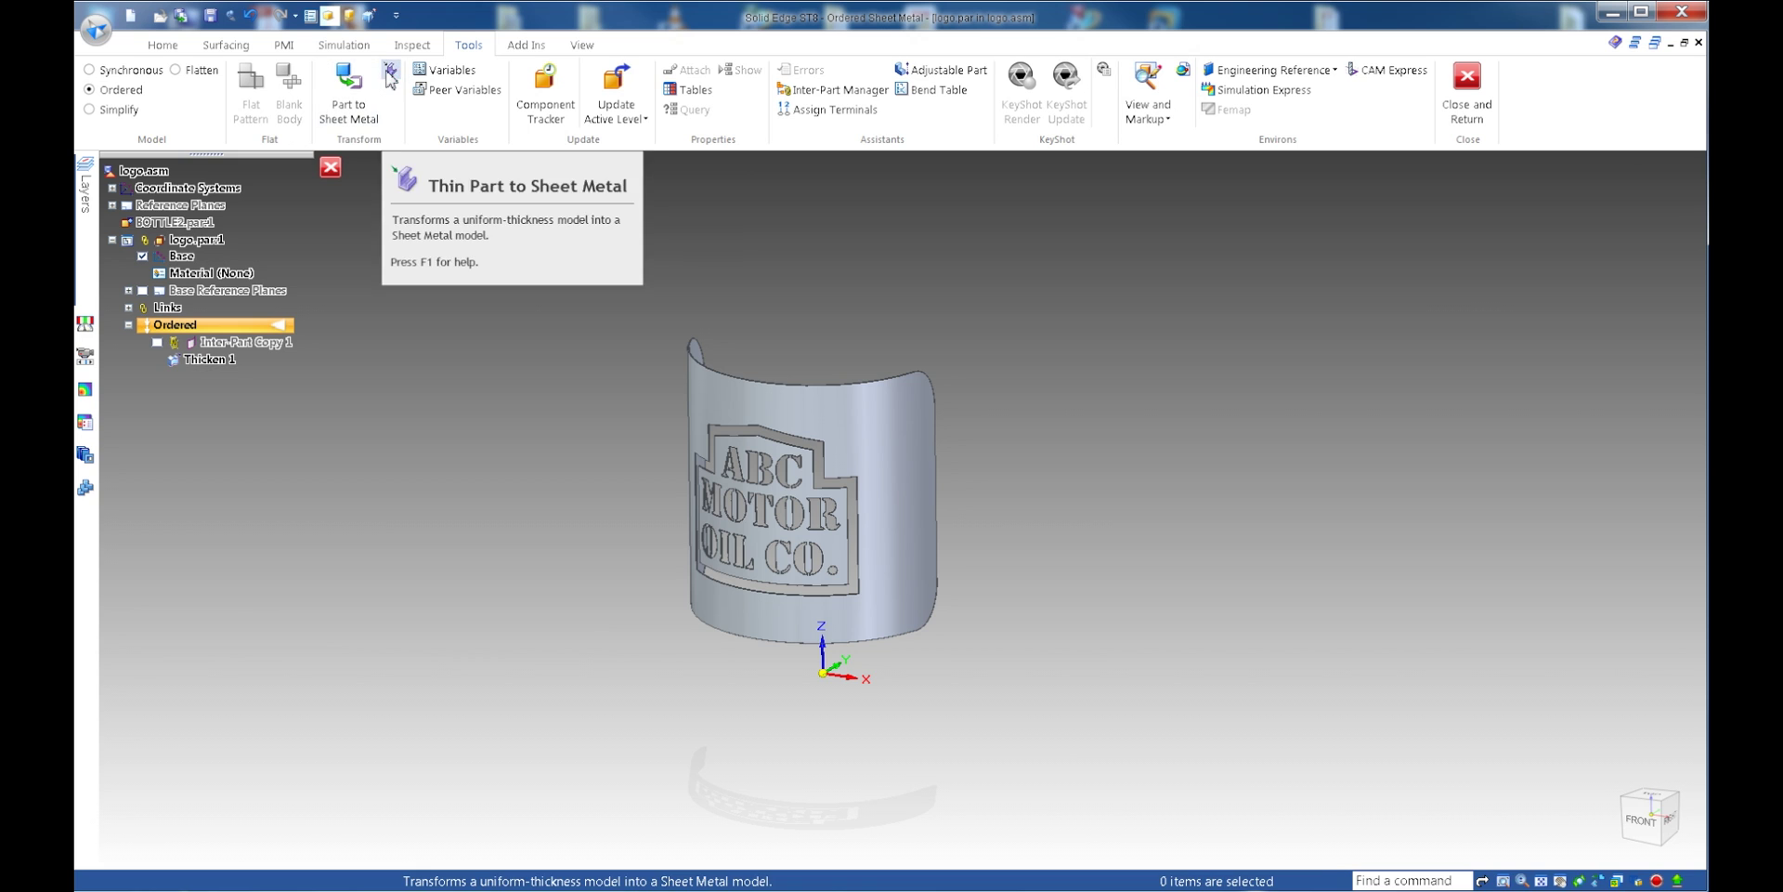
click(390, 72)
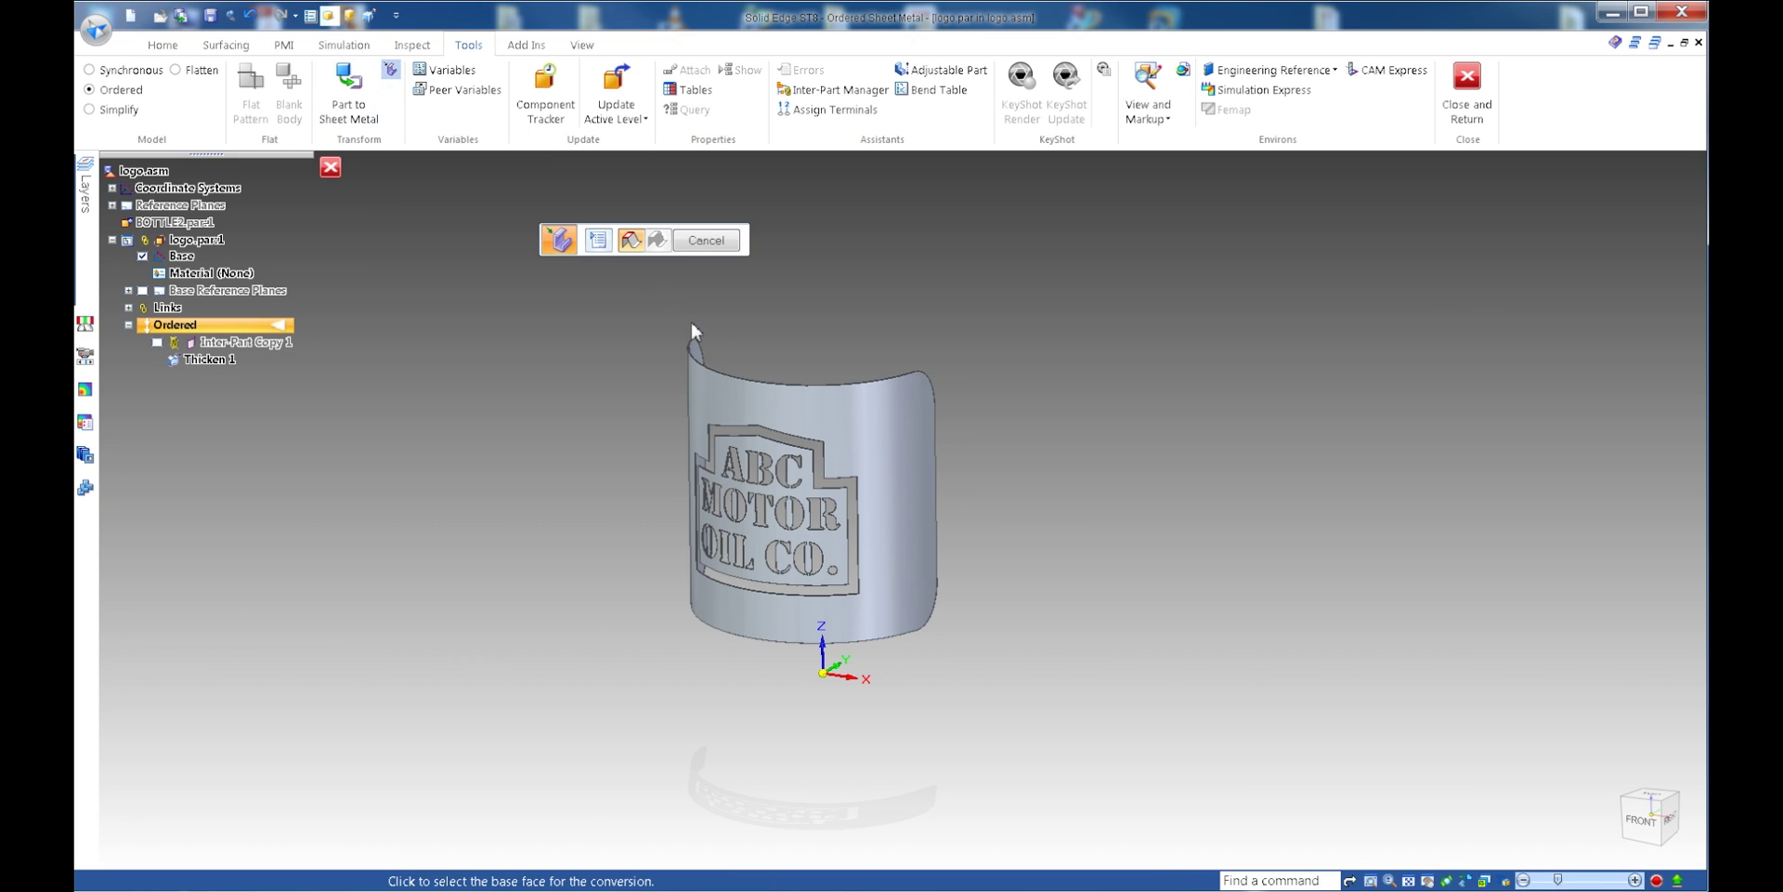
click(739, 406)
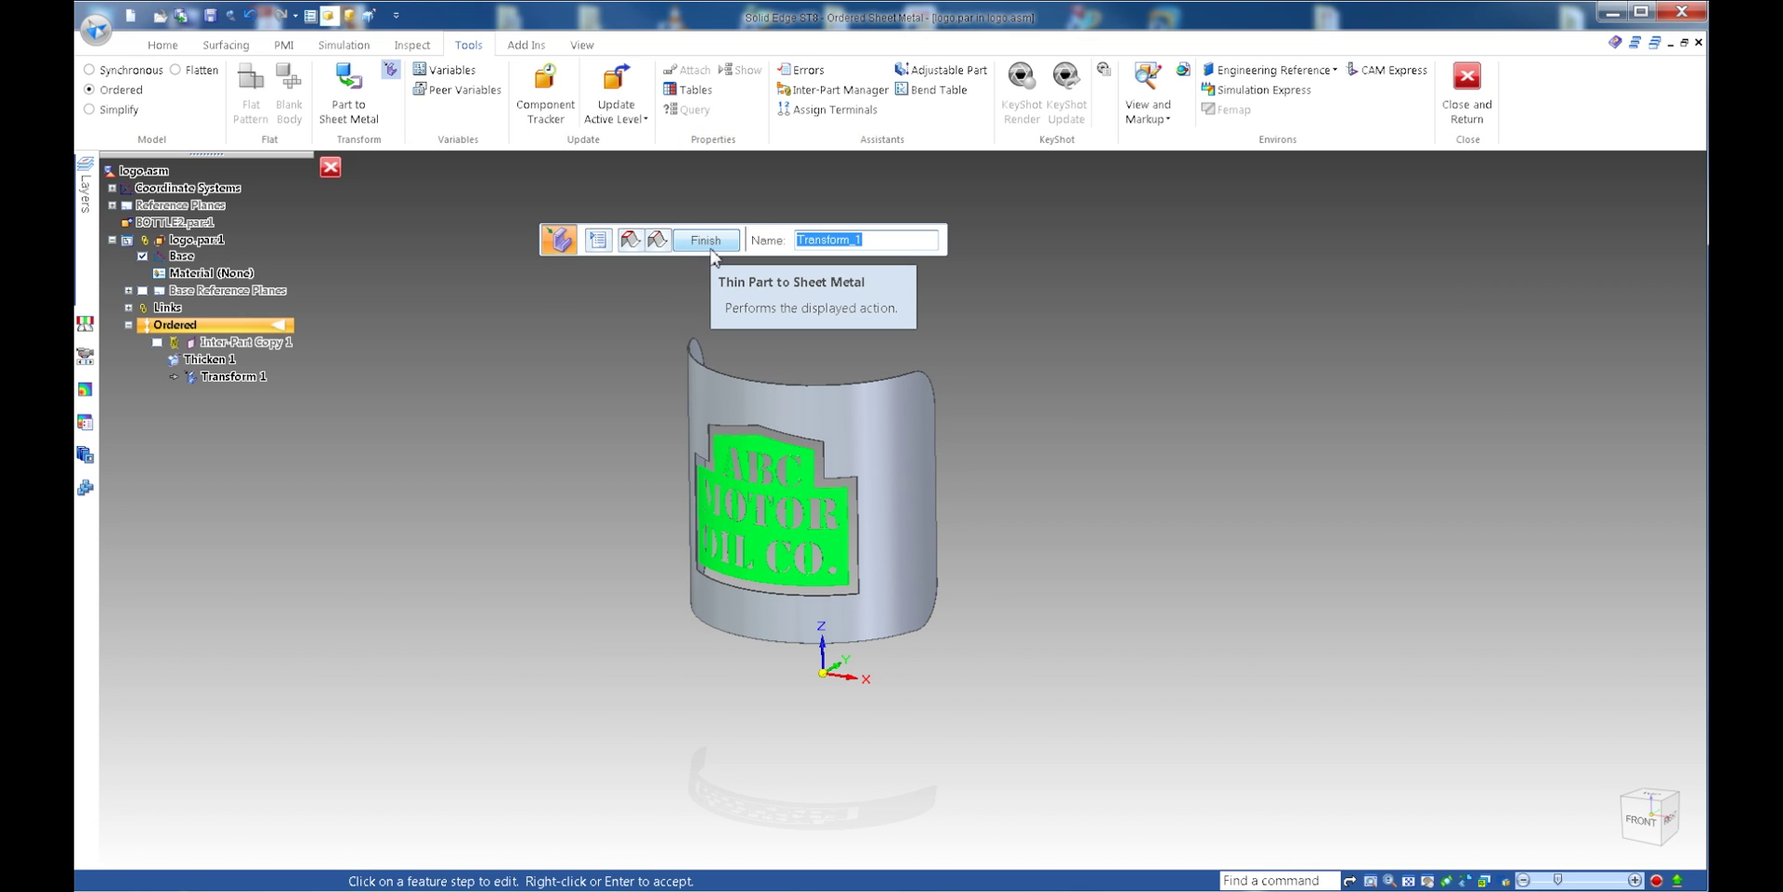
click(710, 246)
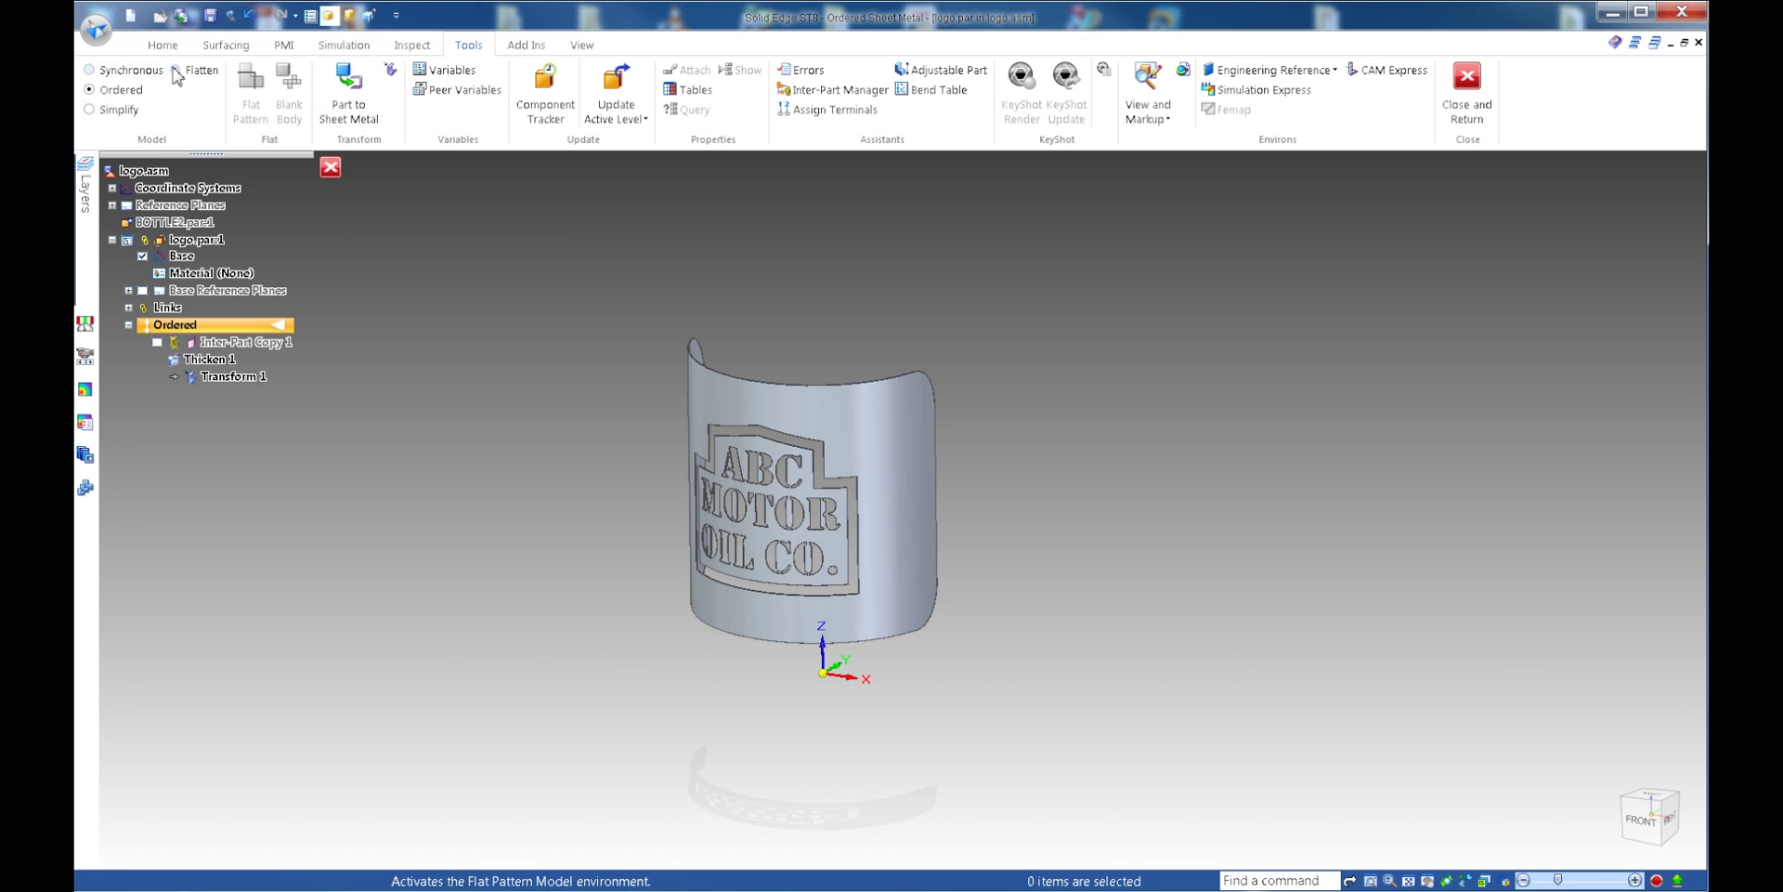
click(175, 70)
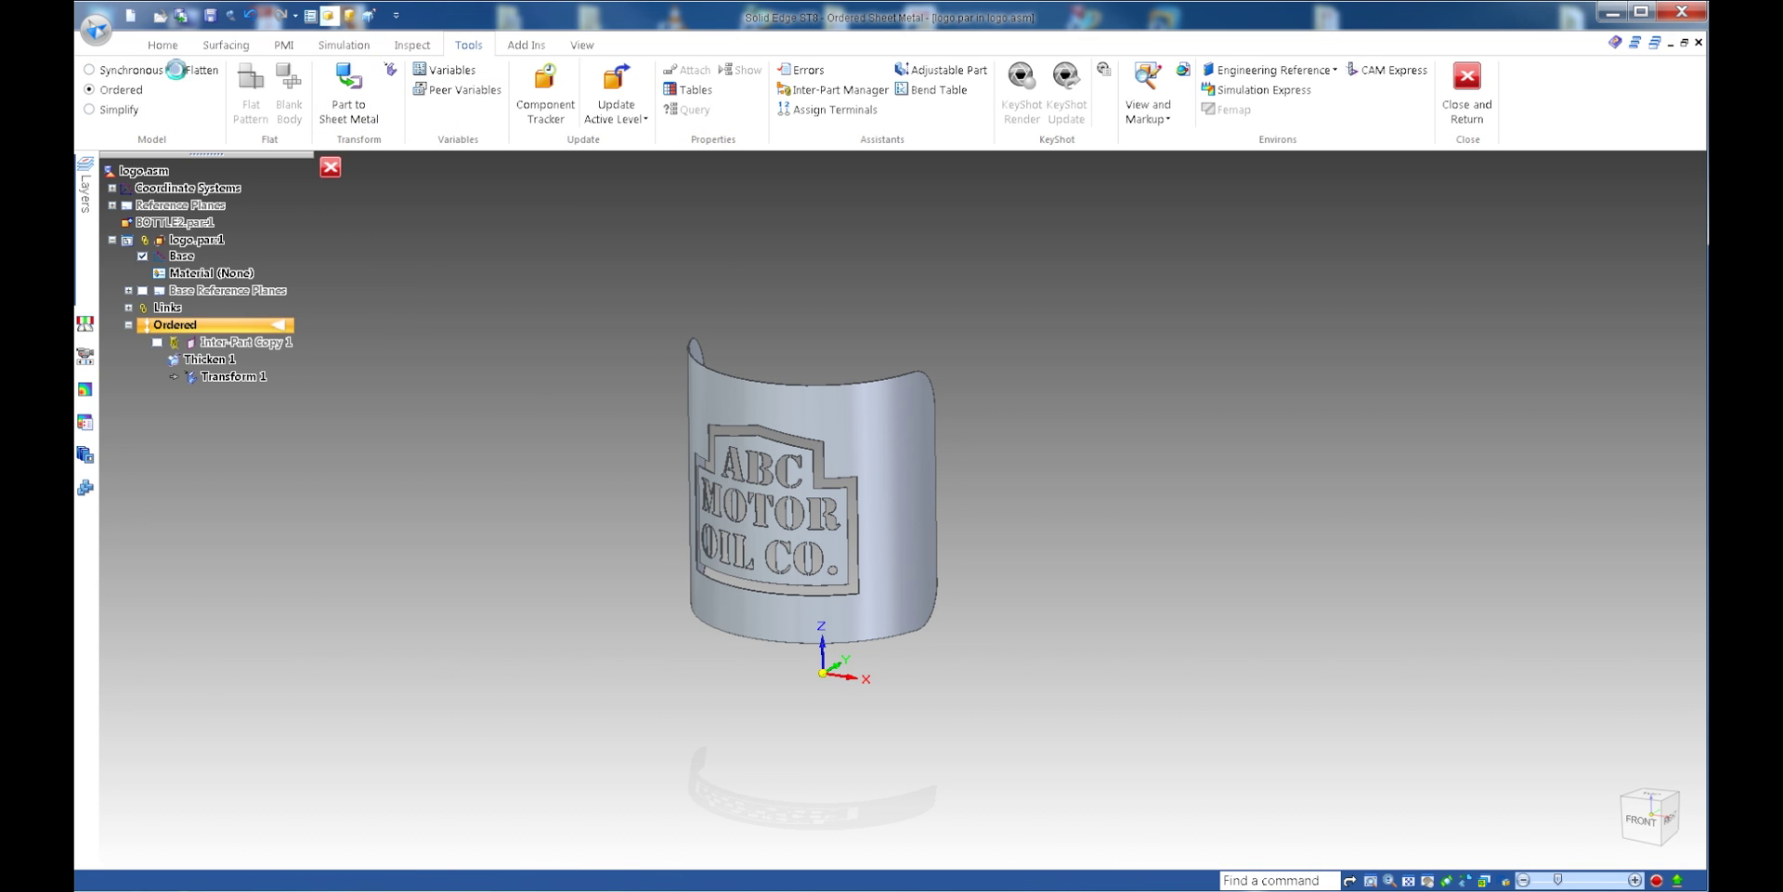
- Flatten the label with its cylinder face up into a 4.652 × 3.071 flat plate
click(782, 395)
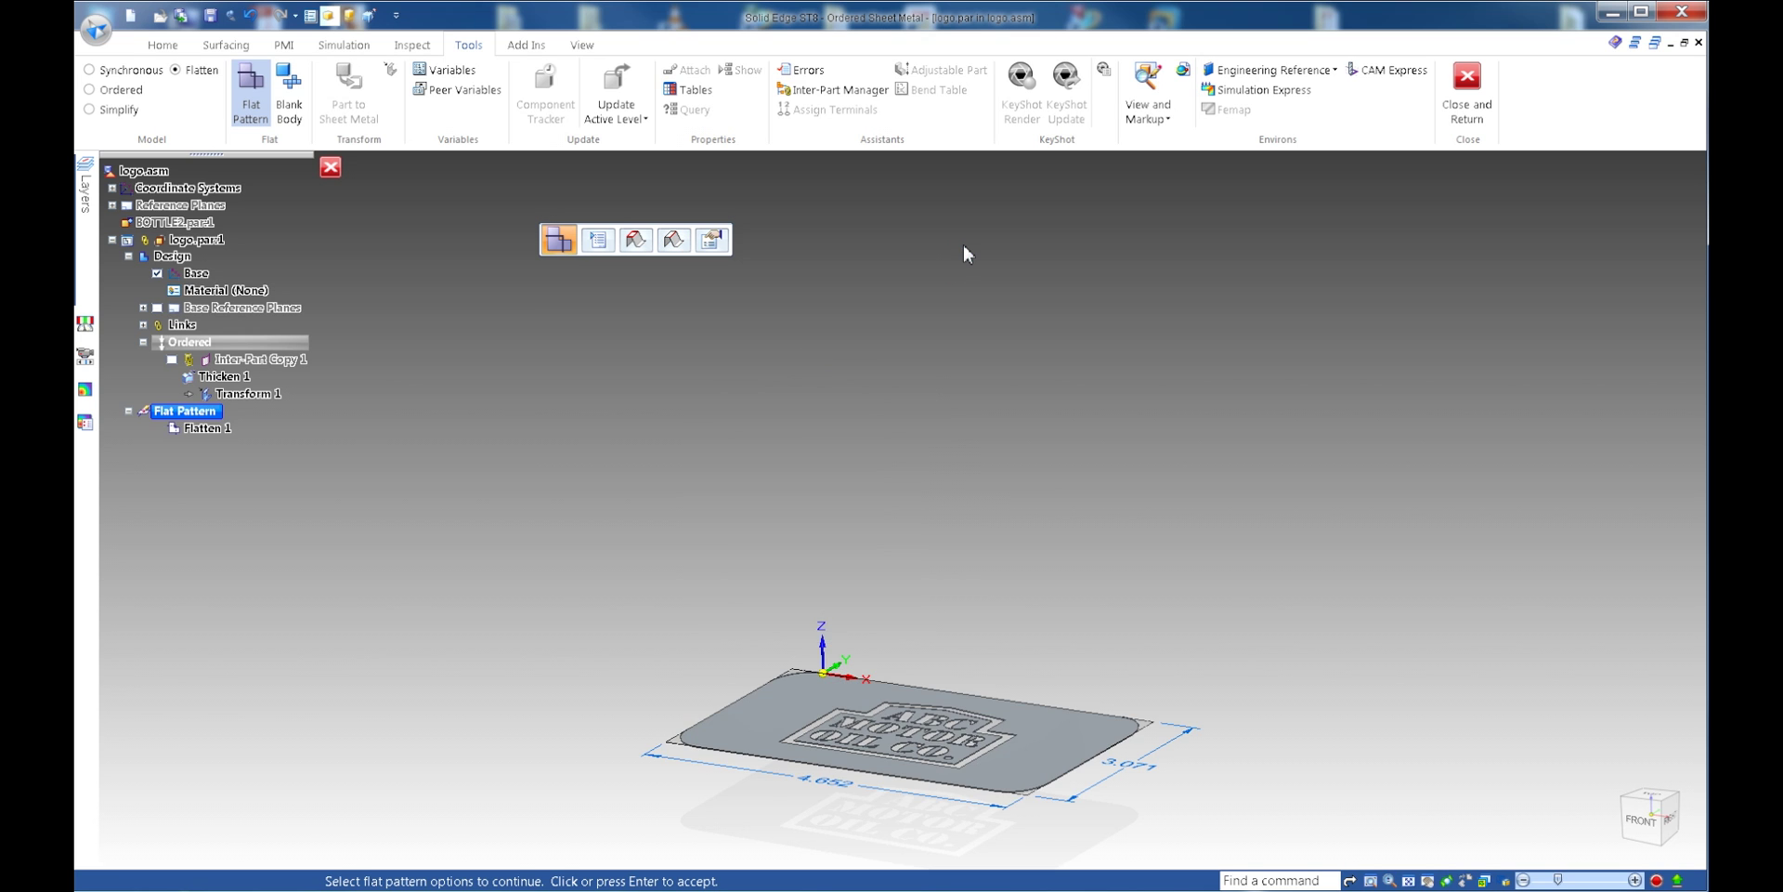
middle_drag(1029, 410, 1077, 660)
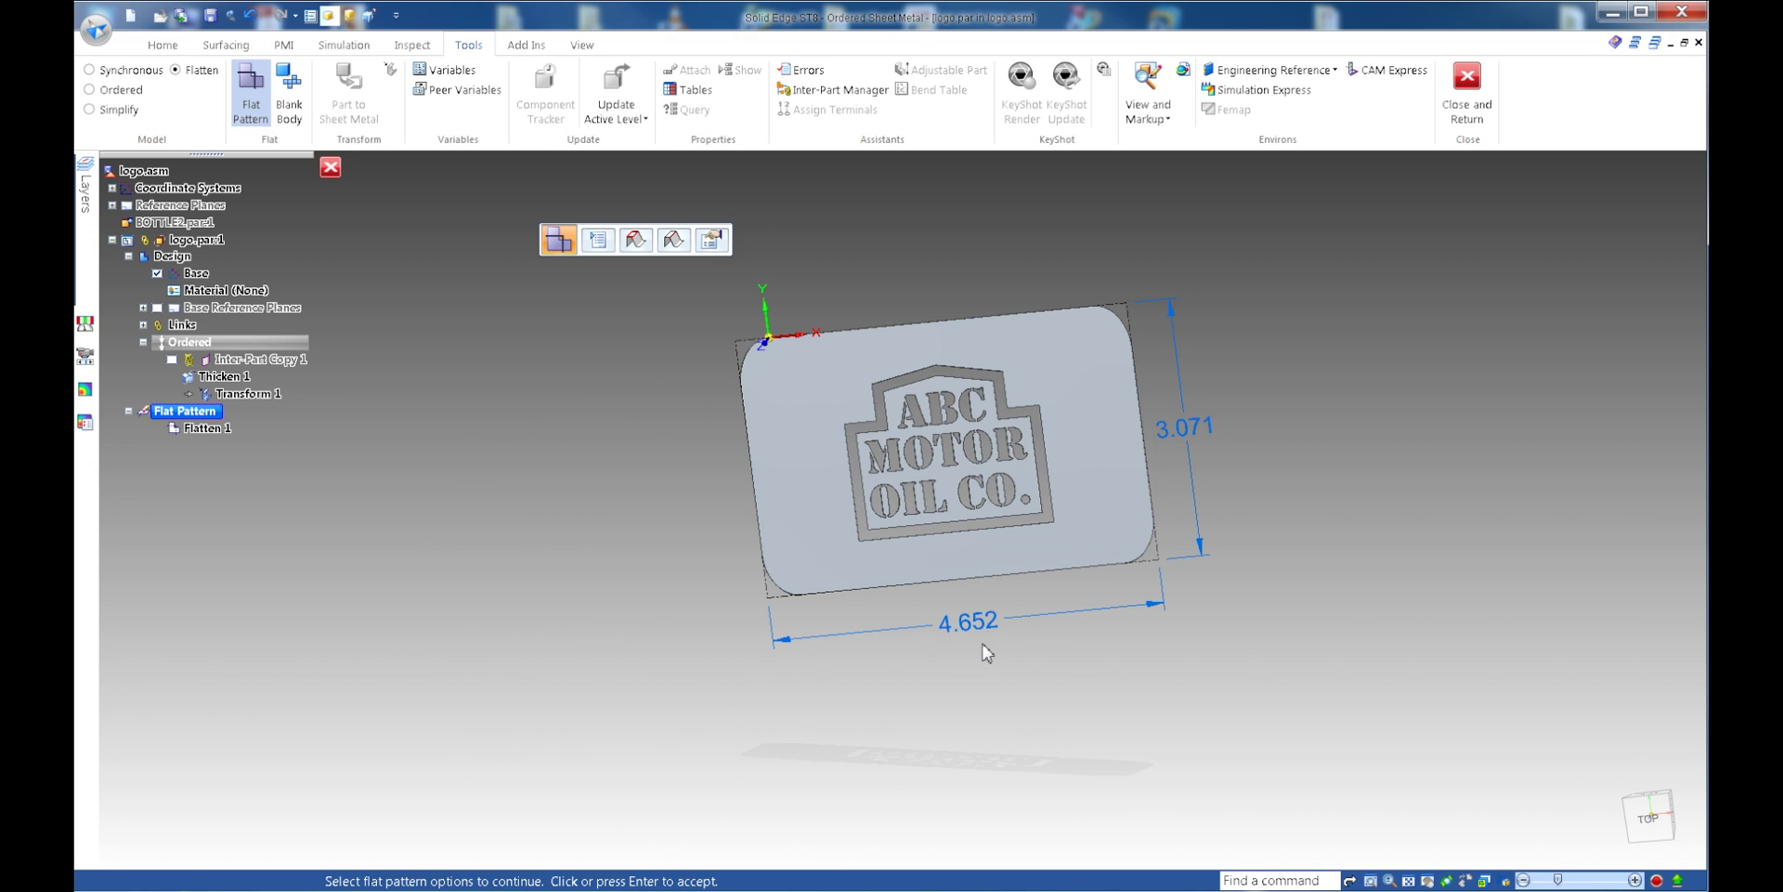
middle_drag(987, 653, 912, 649)
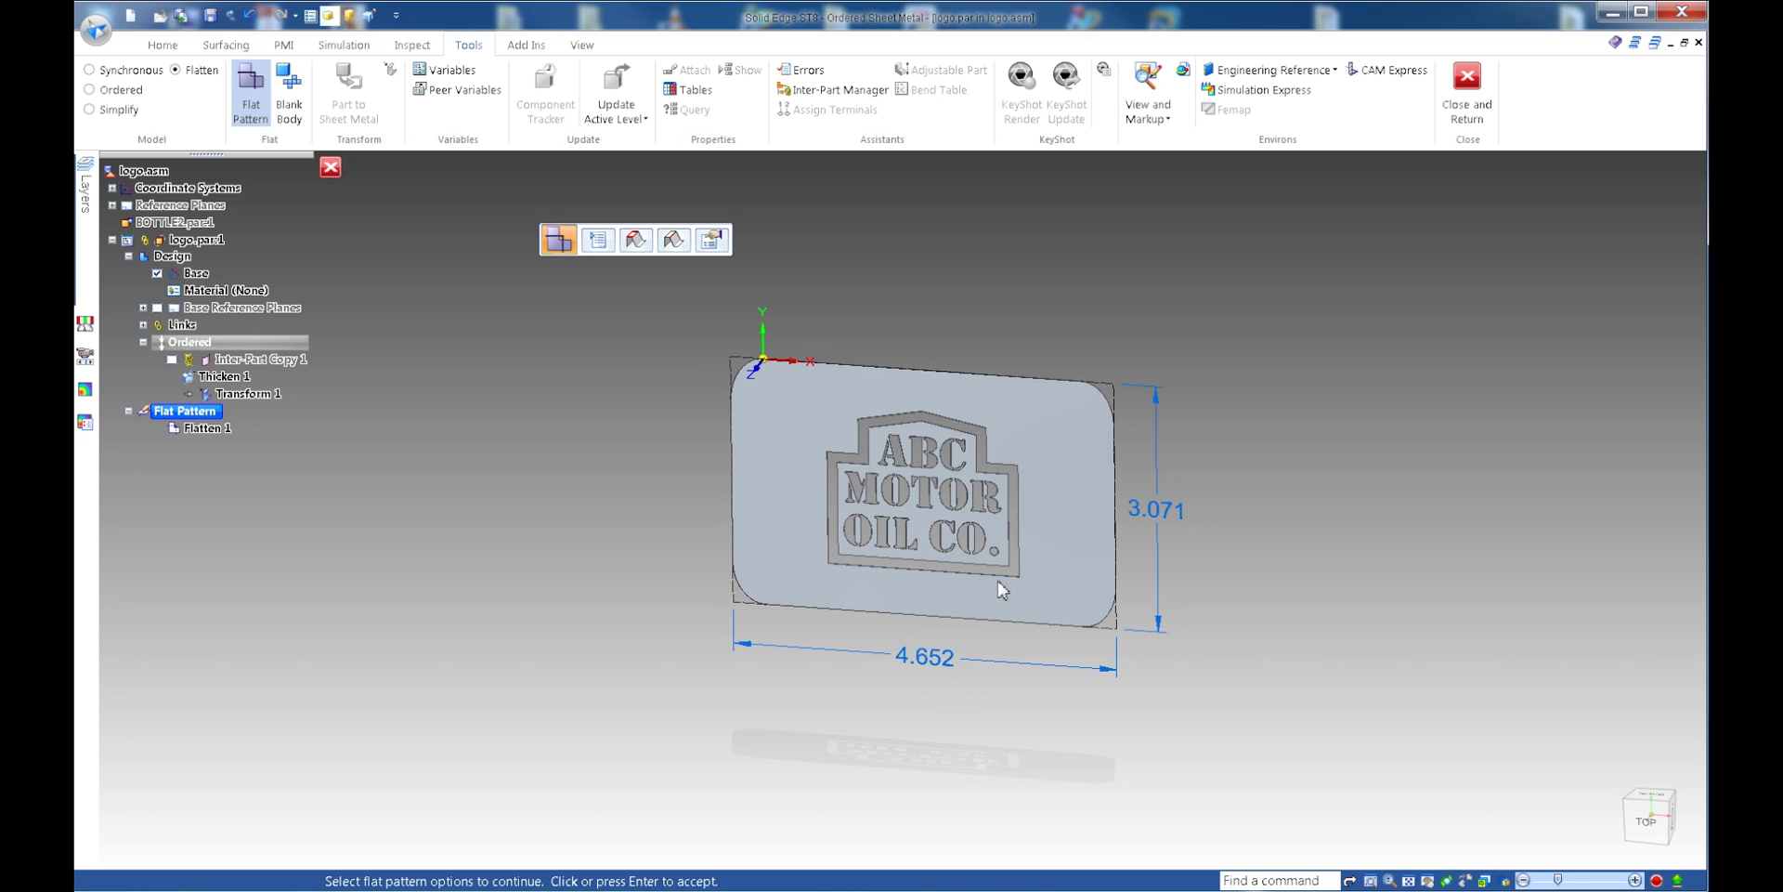
click(702, 347)
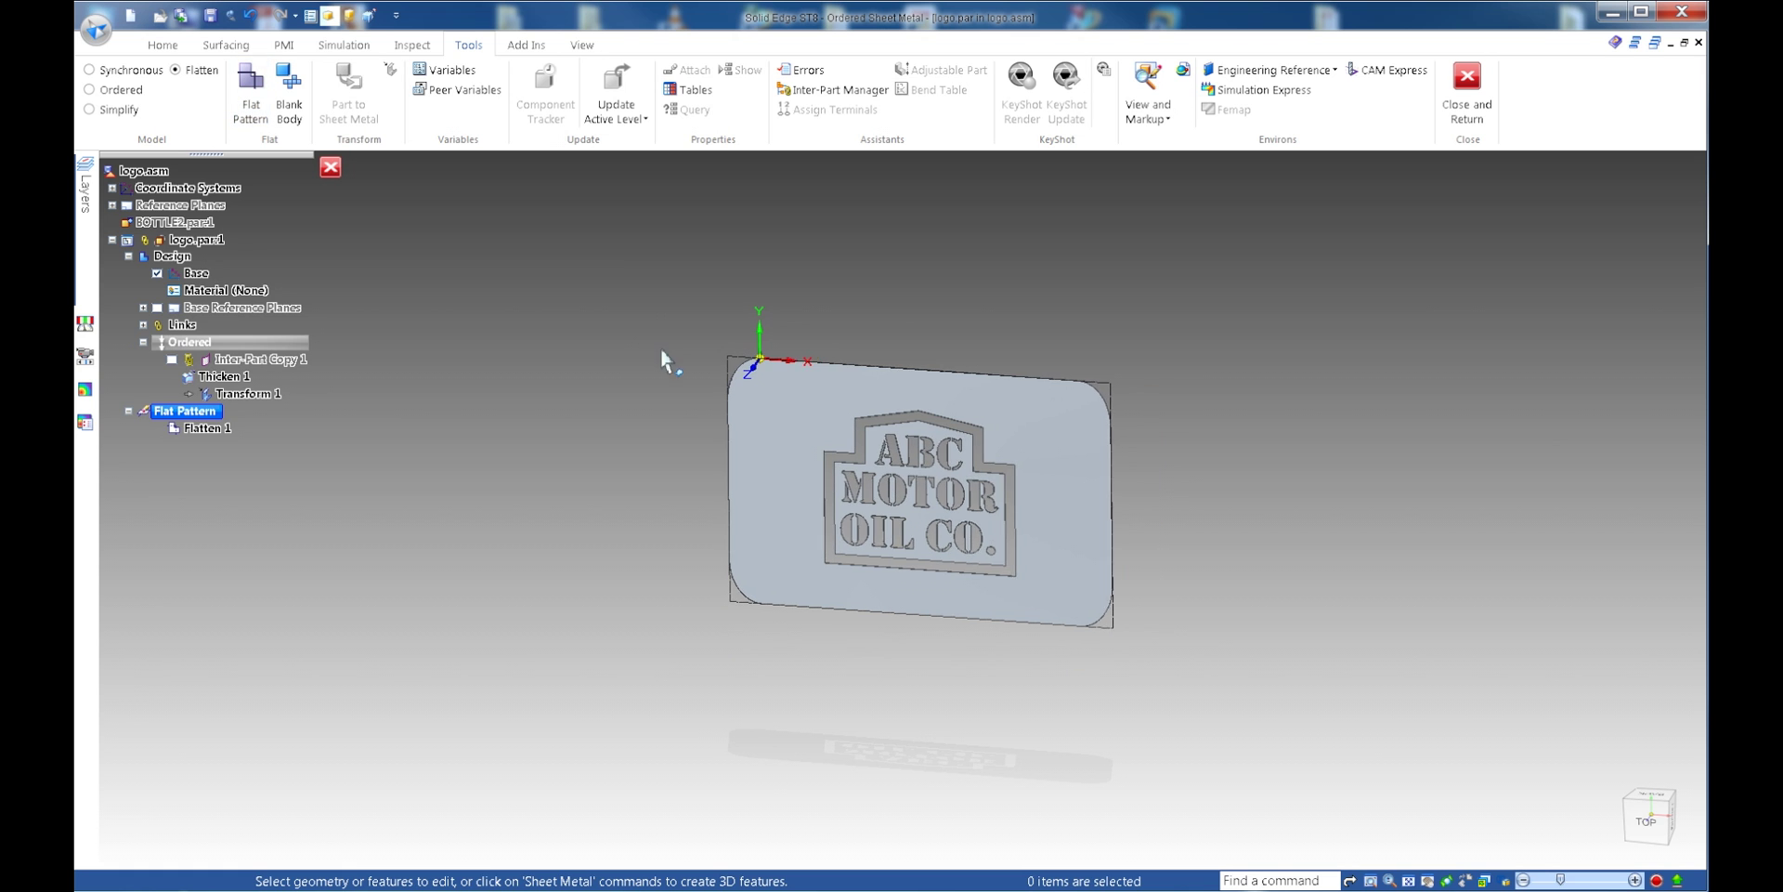
click(95, 29)
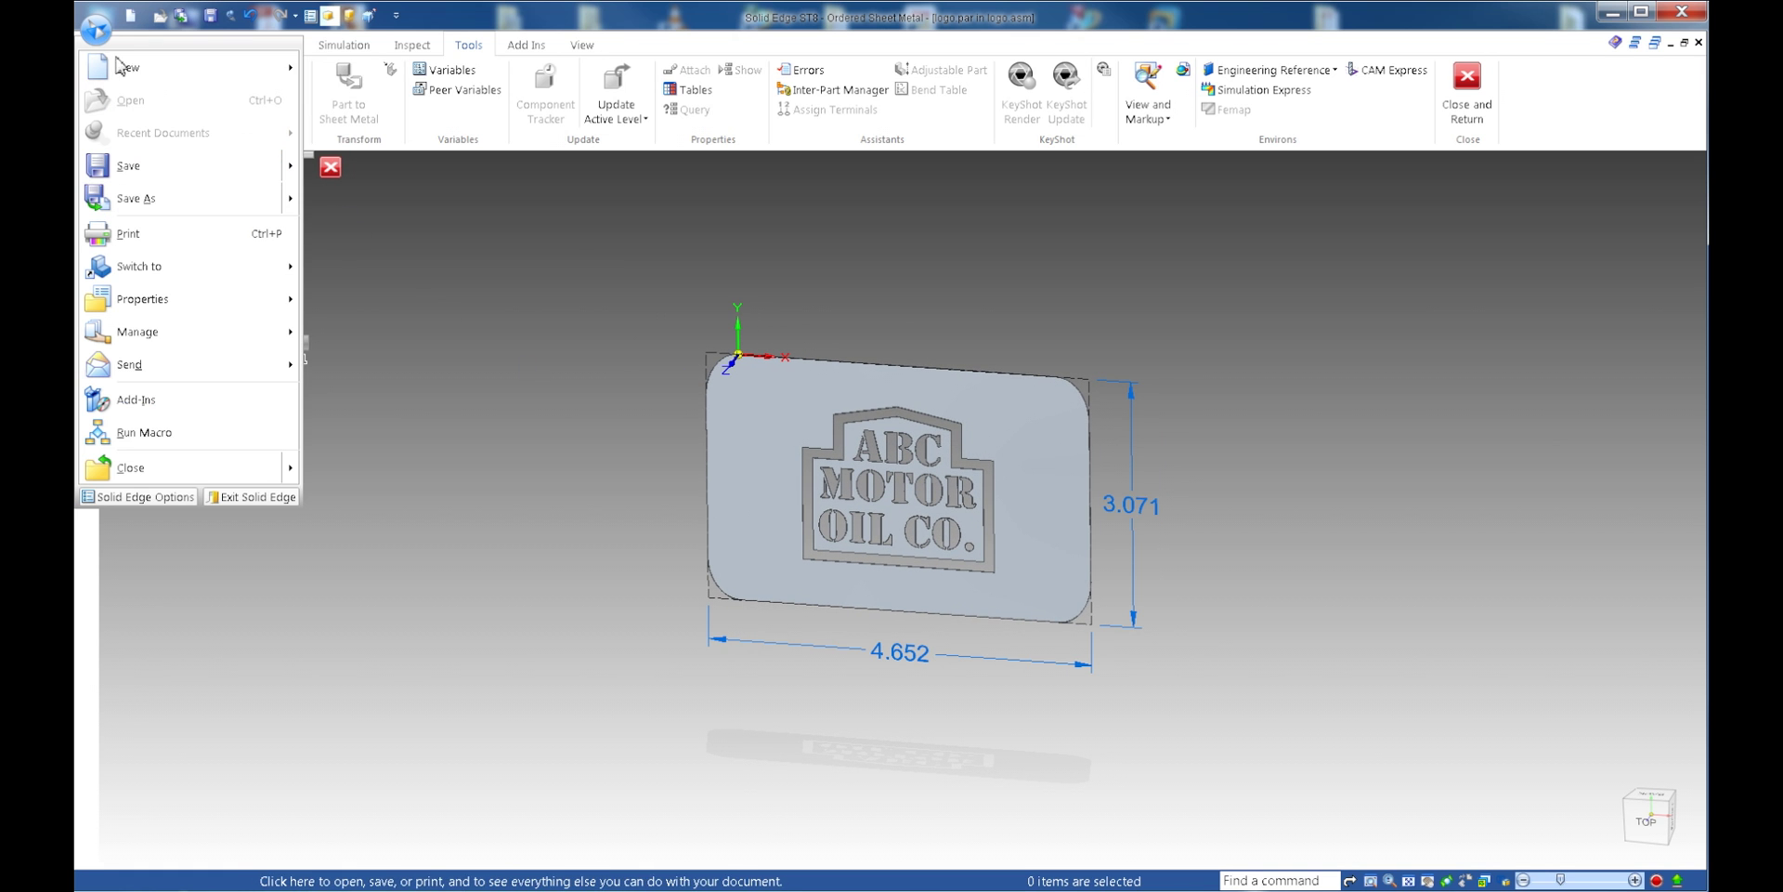
mouse_move(124, 70)
click(405, 141)
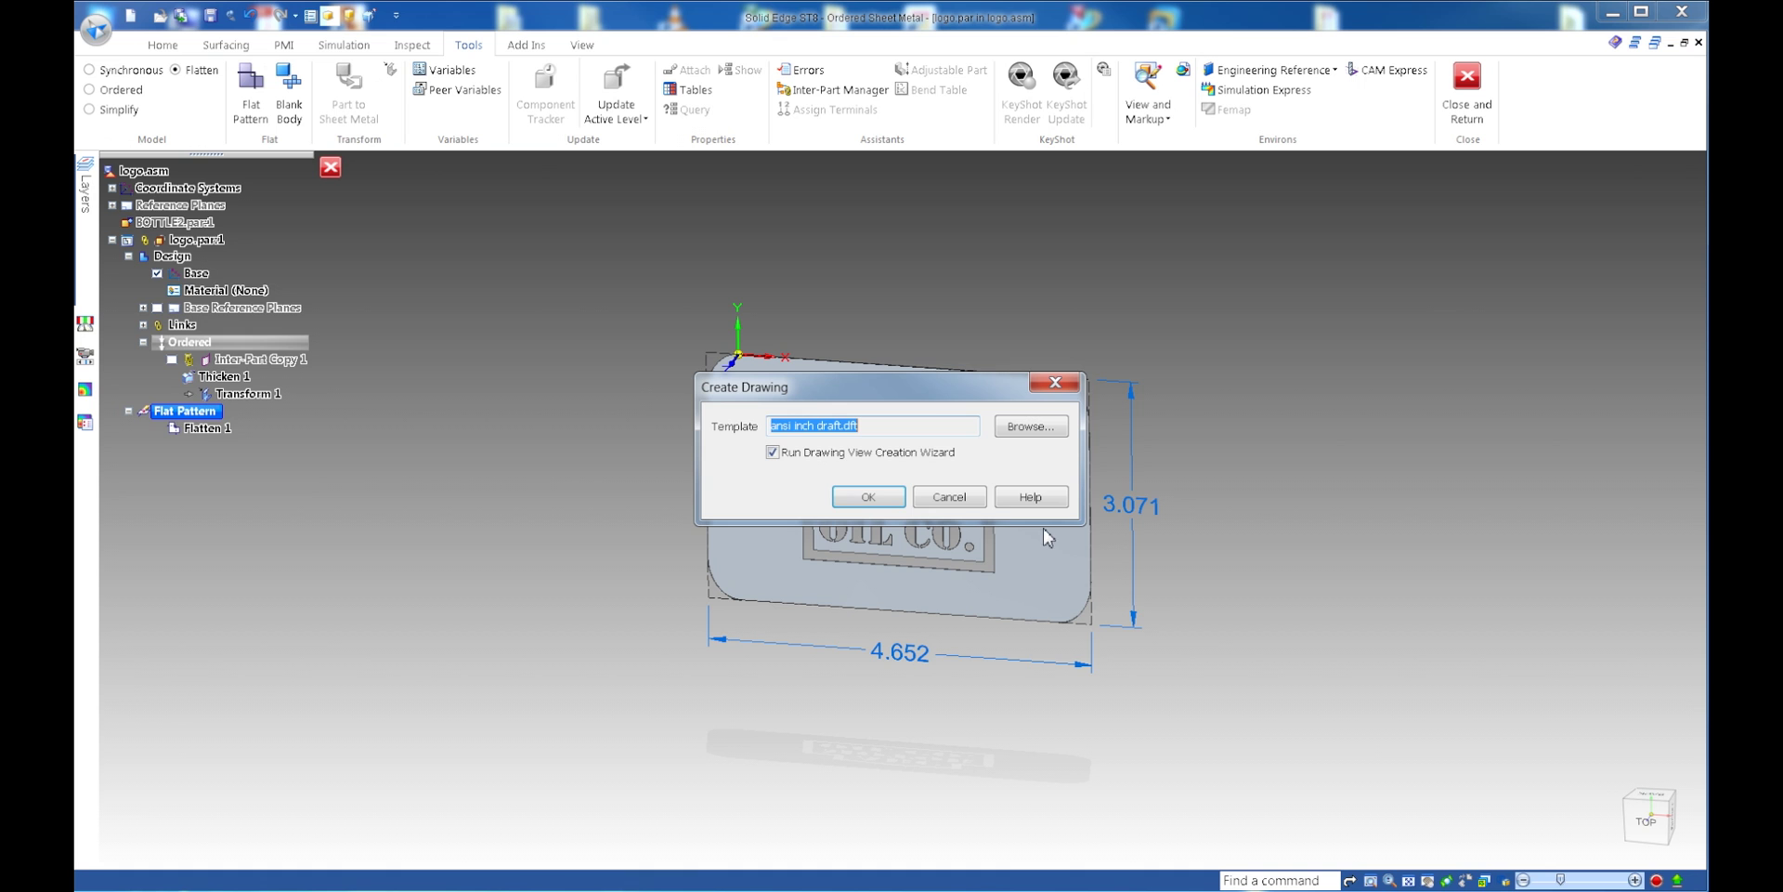
click(864, 494)
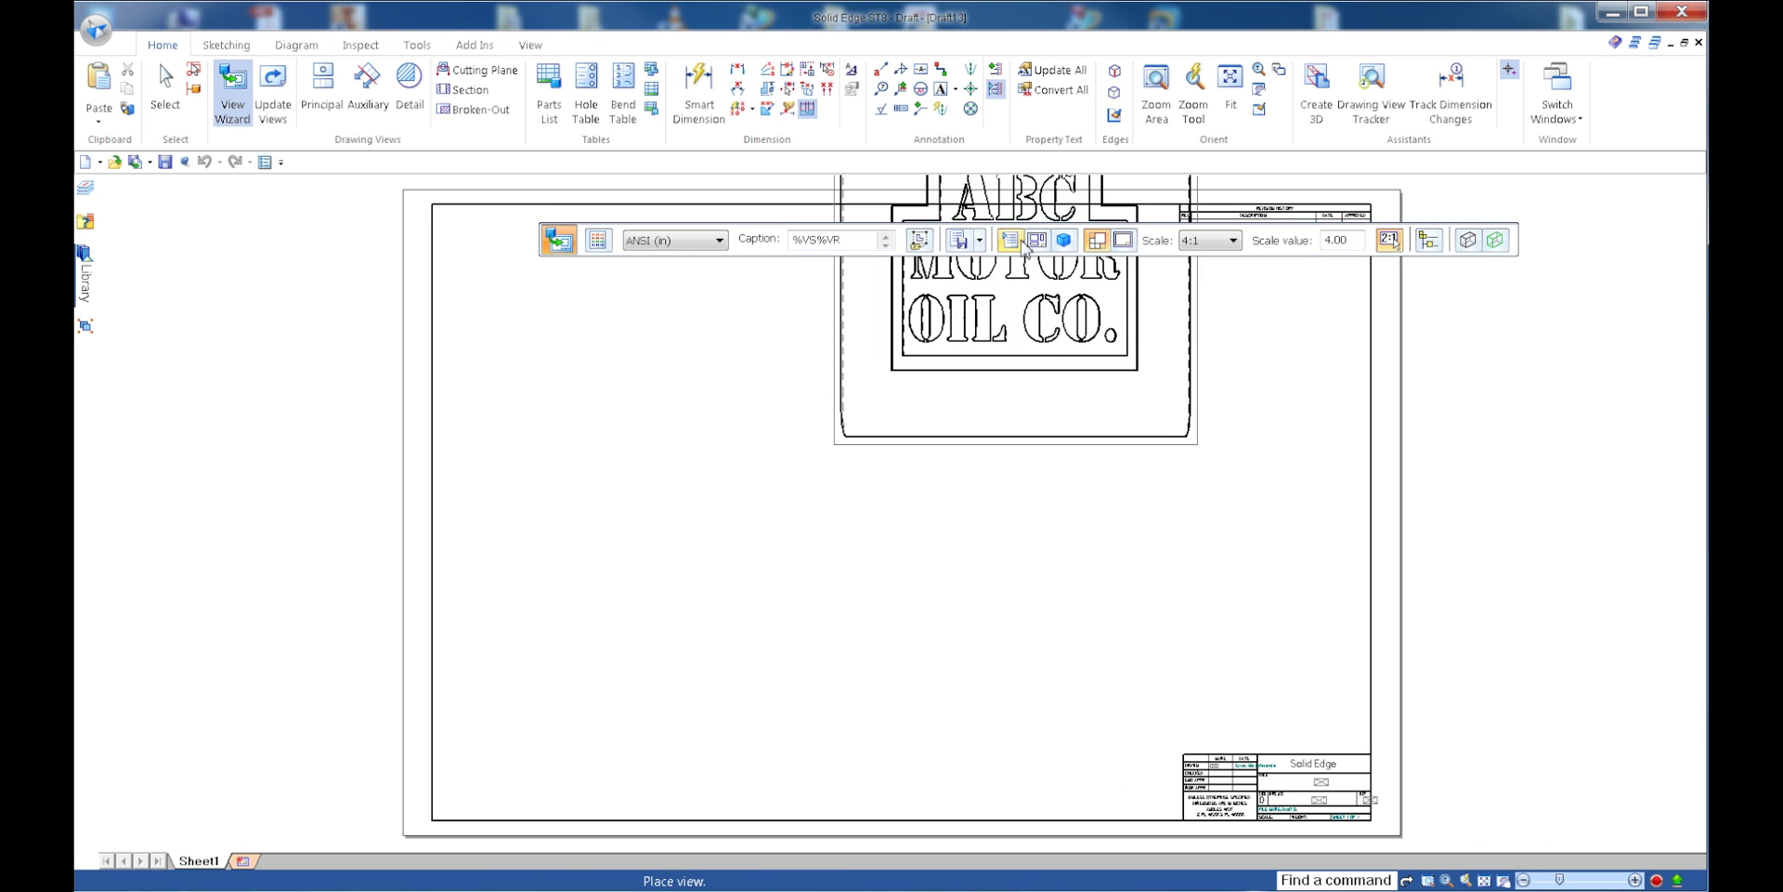
click(1012, 241)
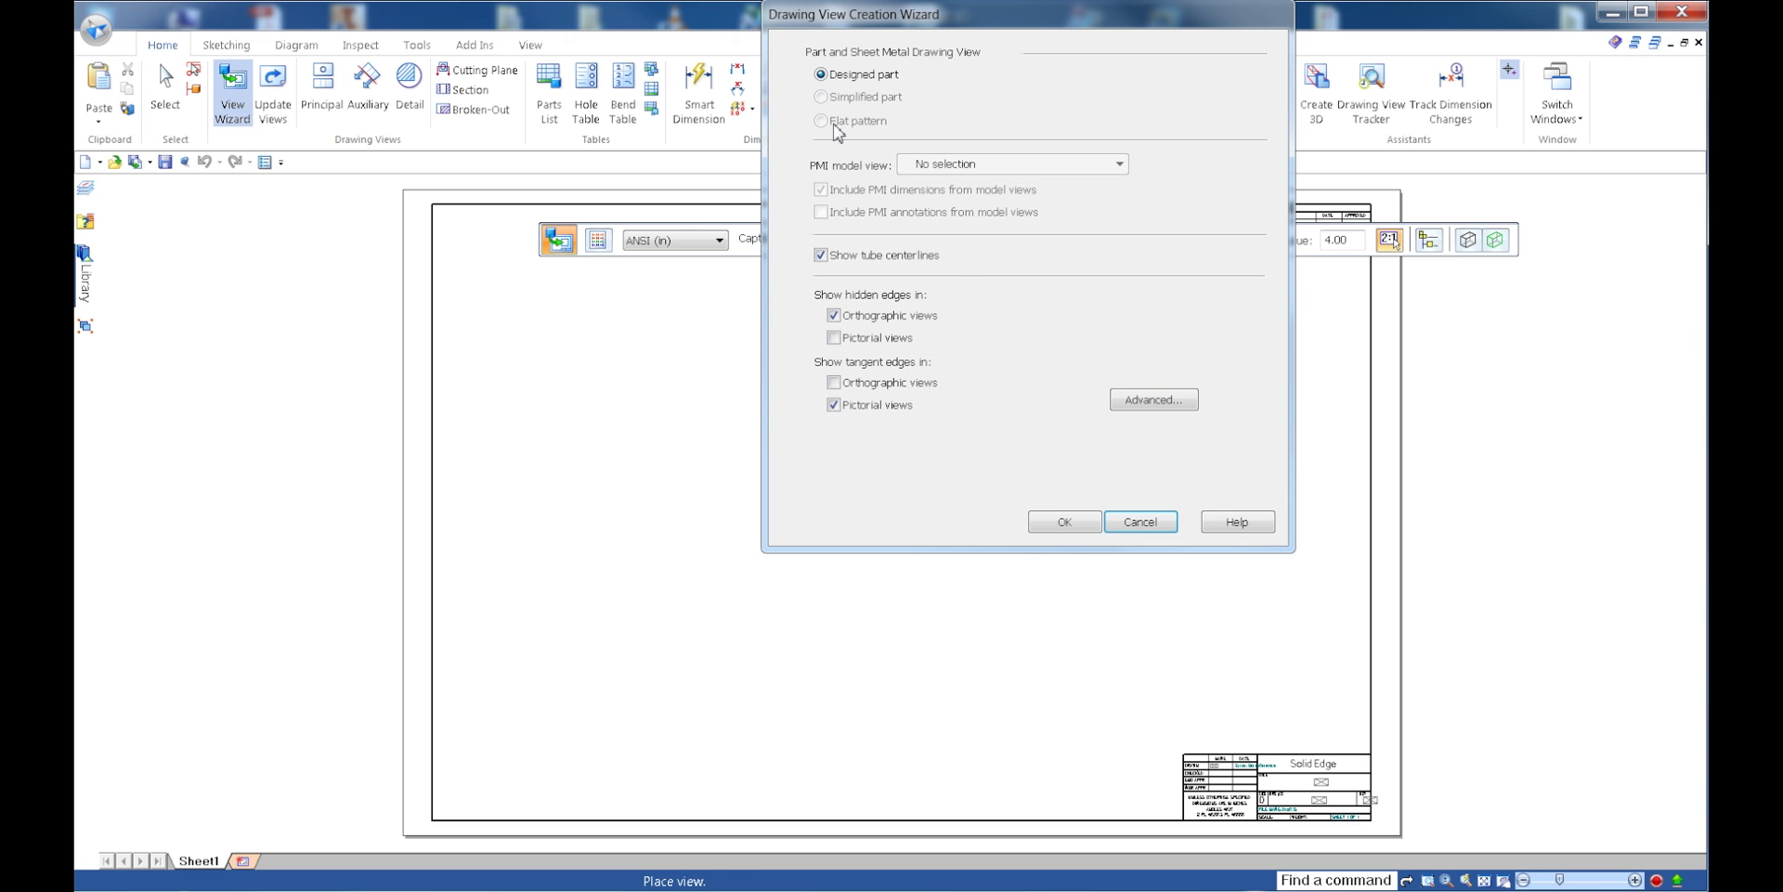
click(1143, 523)
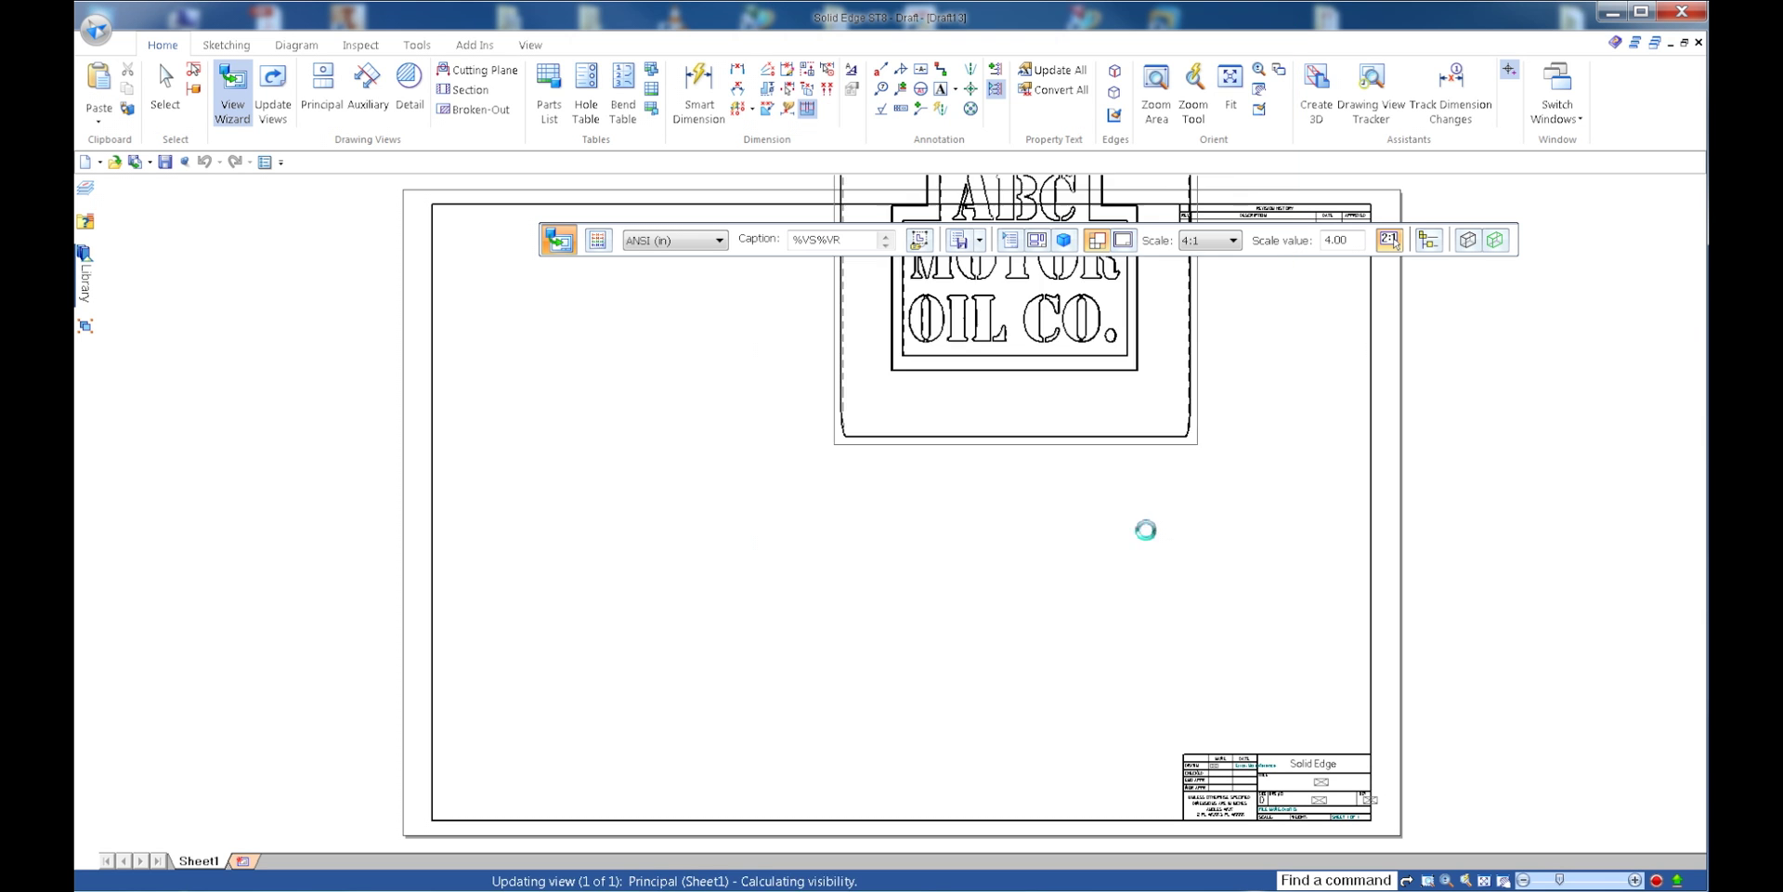
key(Escape)
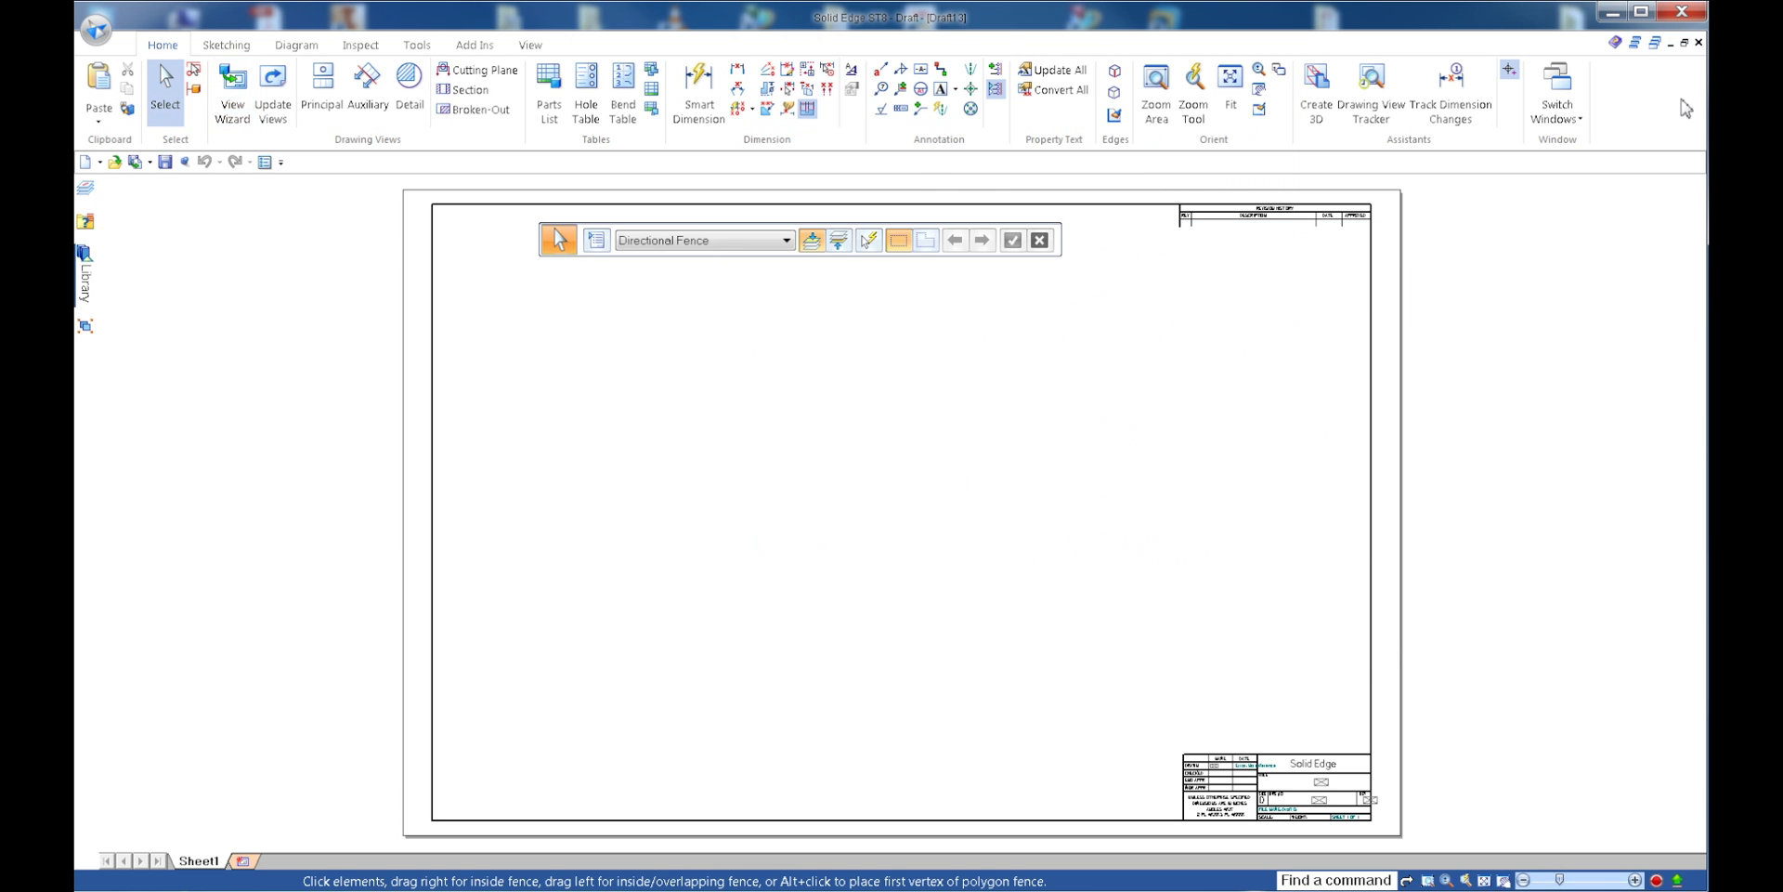
click(1699, 43)
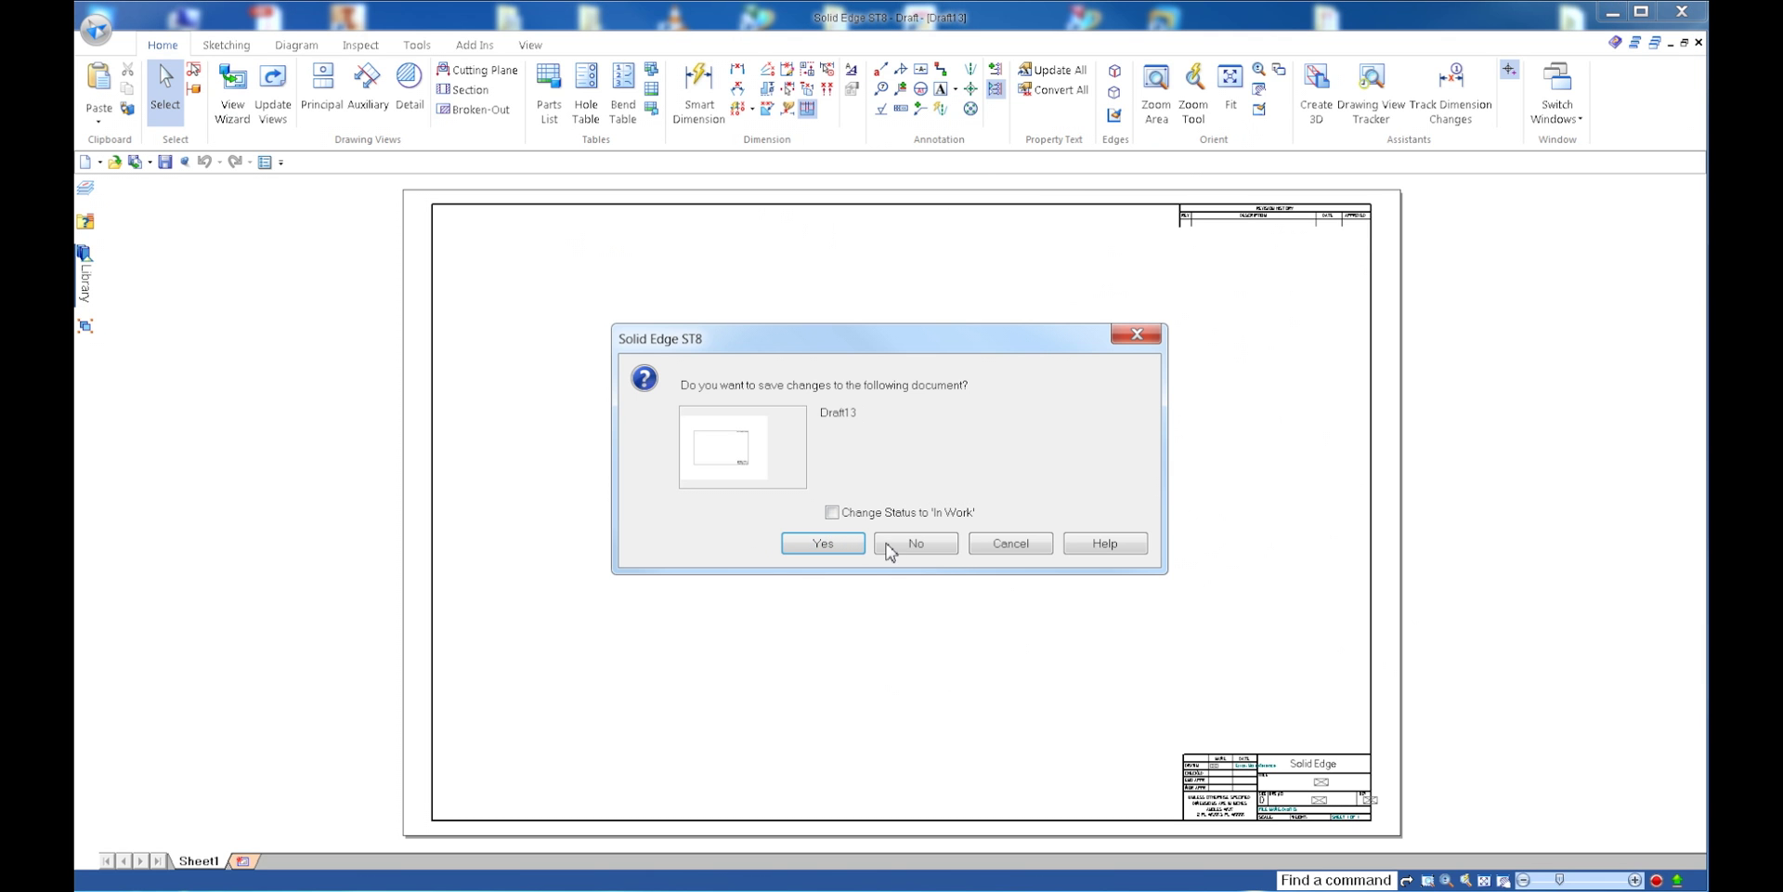
click(928, 548)
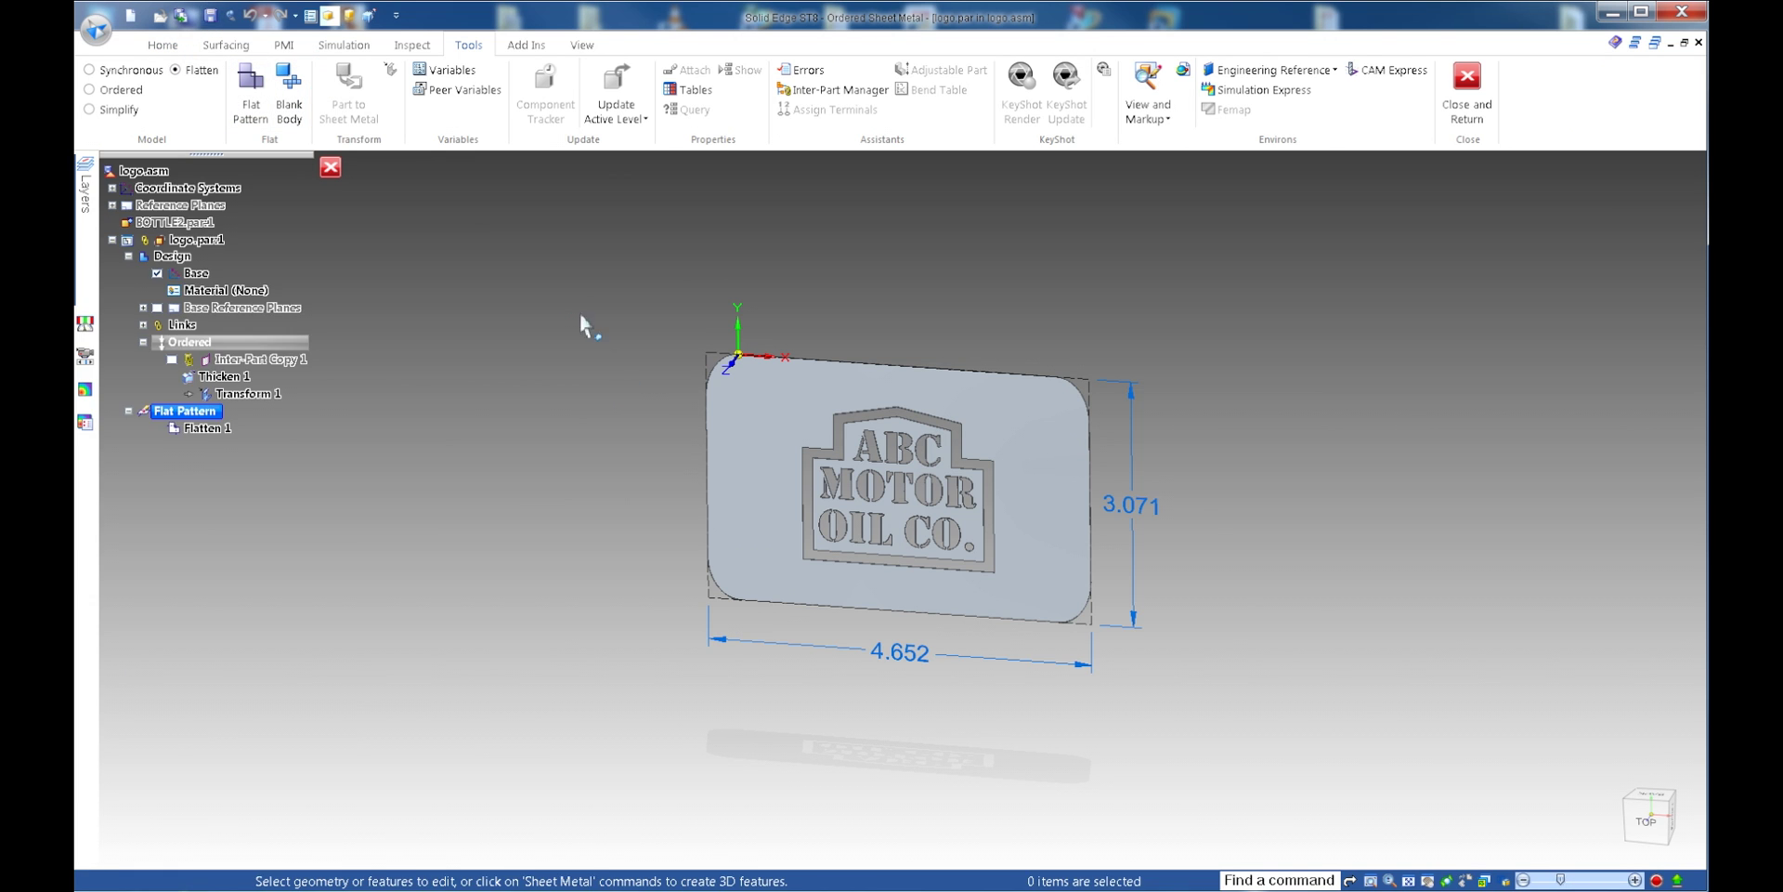
- Create a drawing of the active model from the ansi inch draft.dft template
click(96, 28)
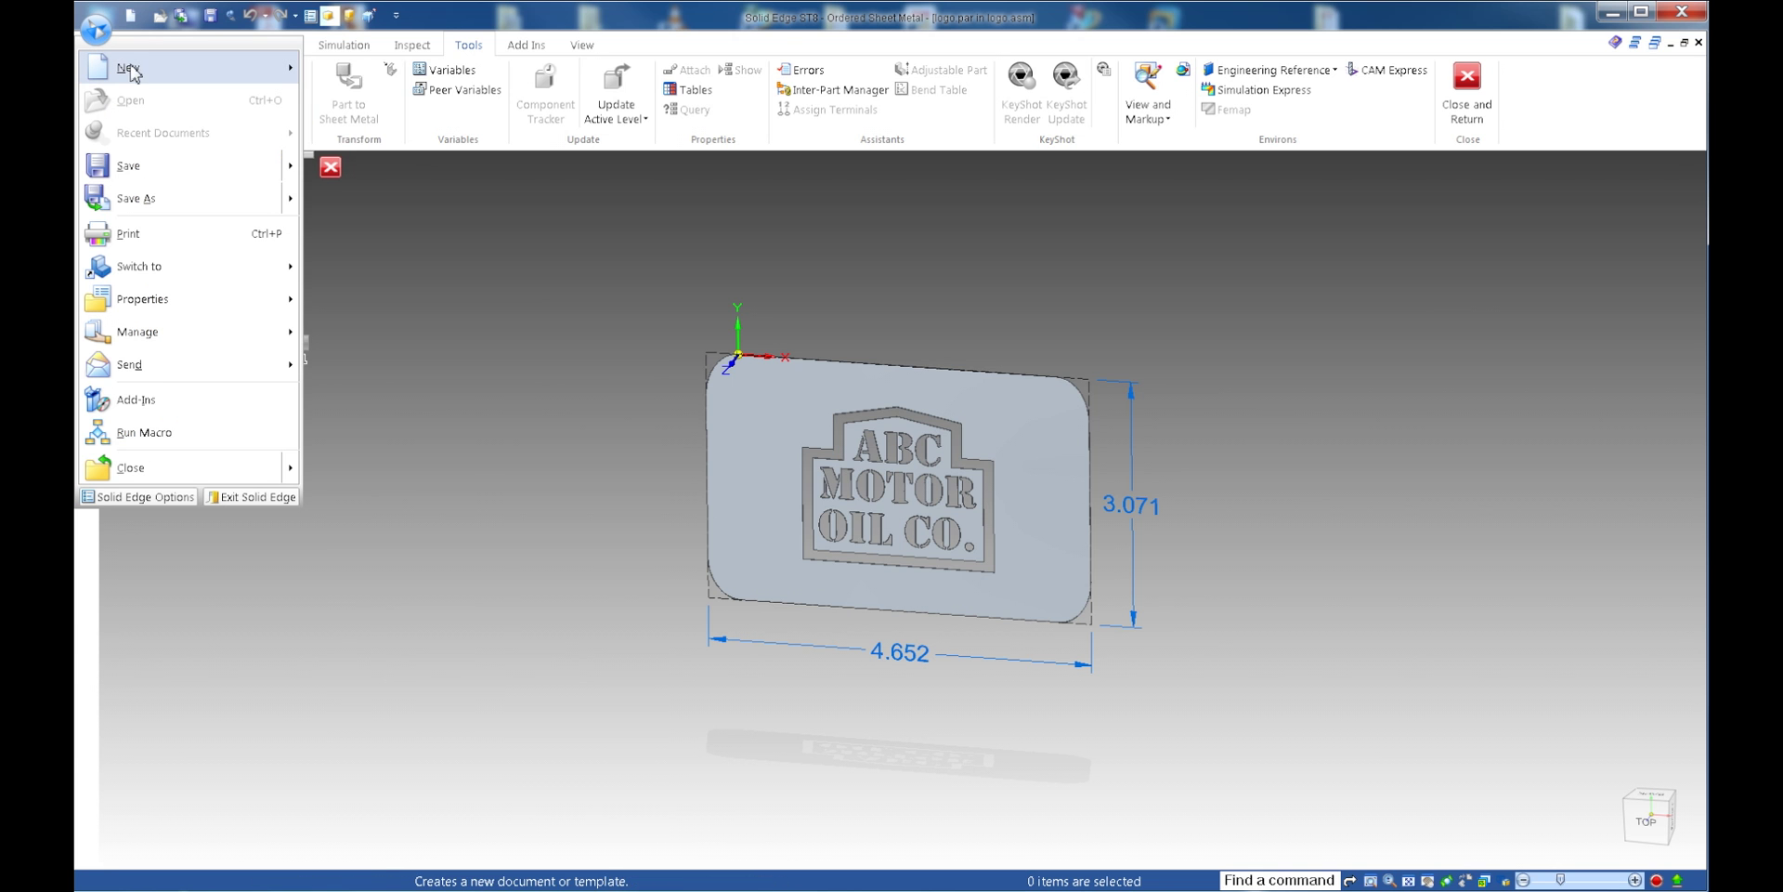
mouse_move(130, 69)
click(385, 130)
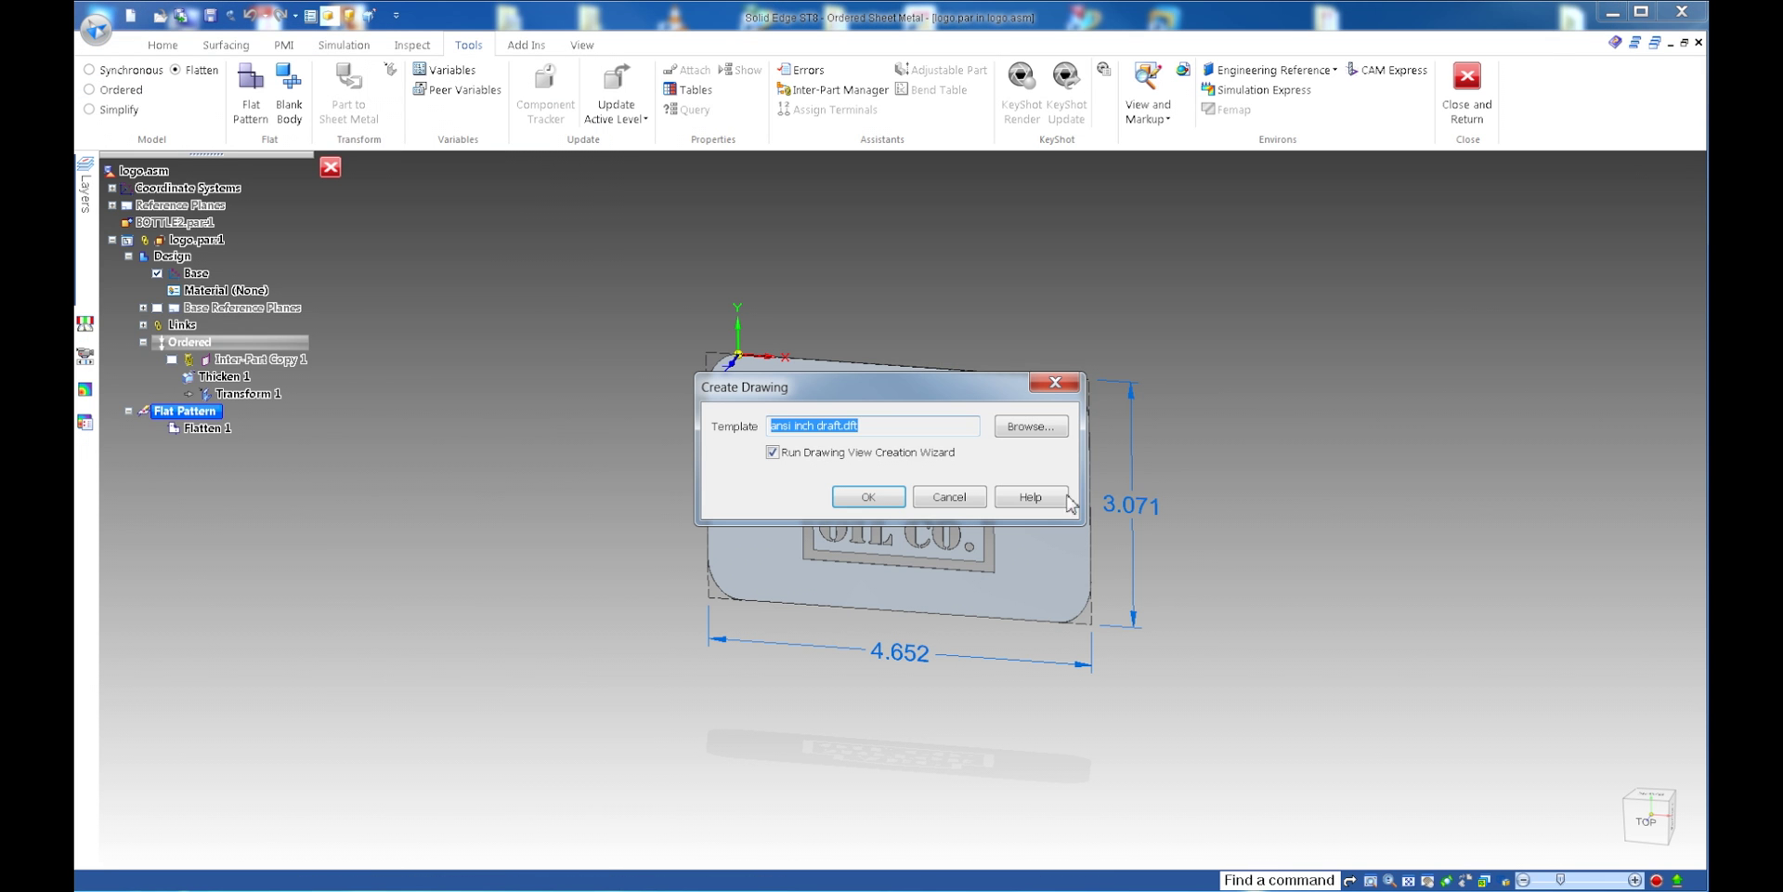
click(869, 497)
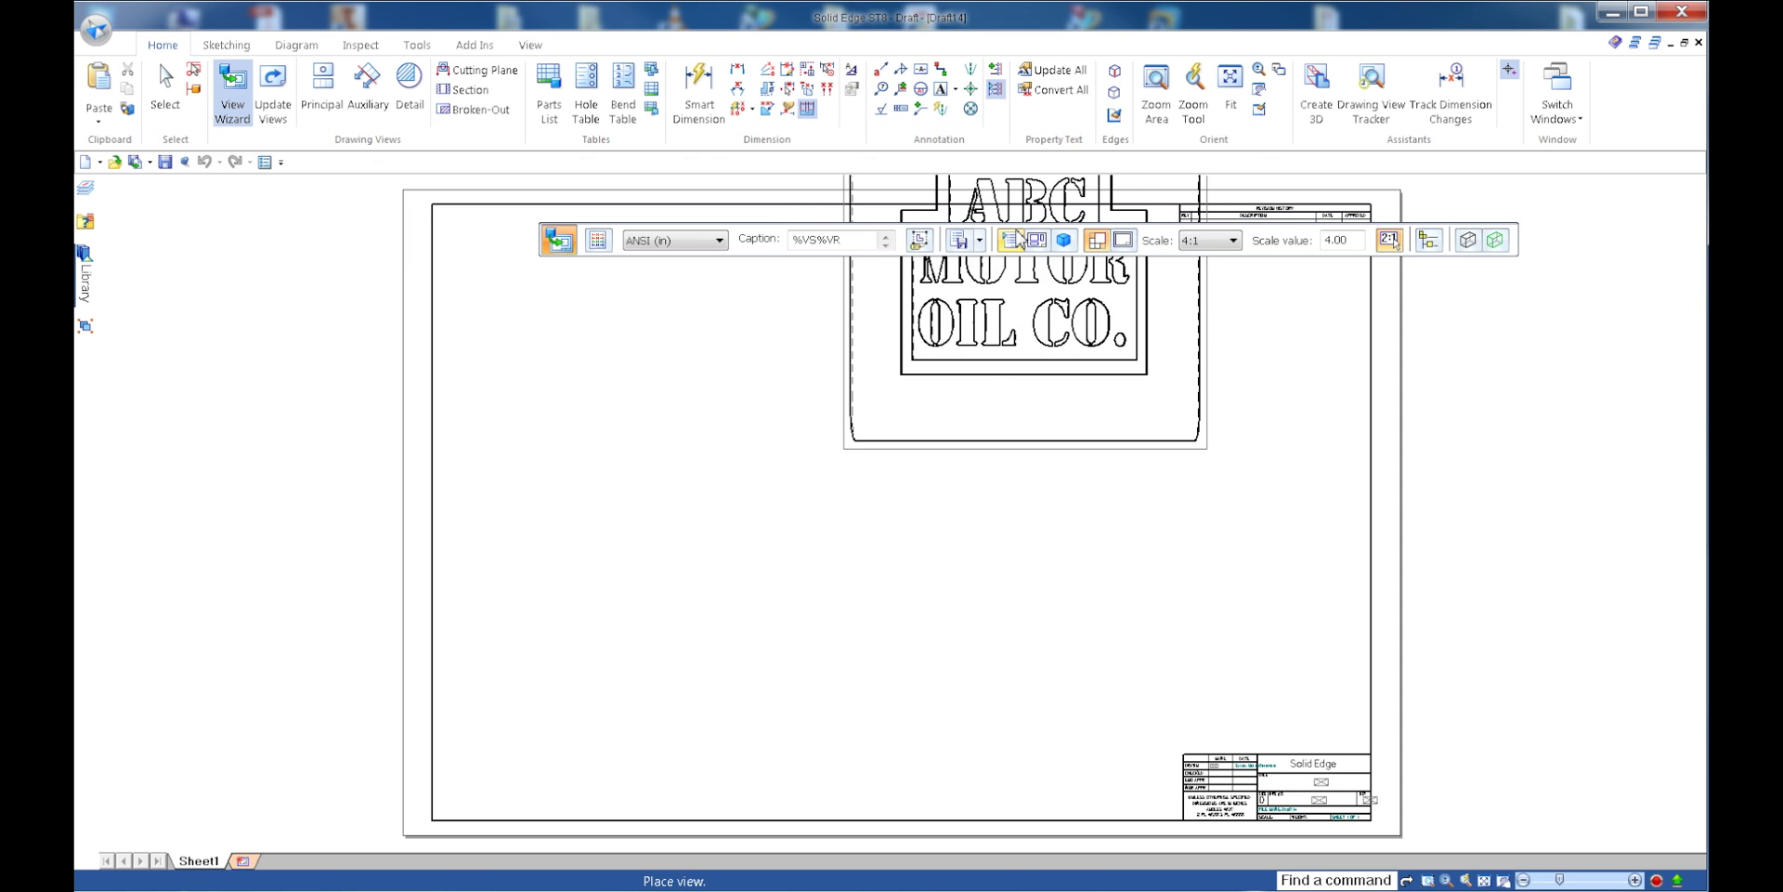
- Set the drawing view to show the flat pattern
click(1012, 240)
click(844, 122)
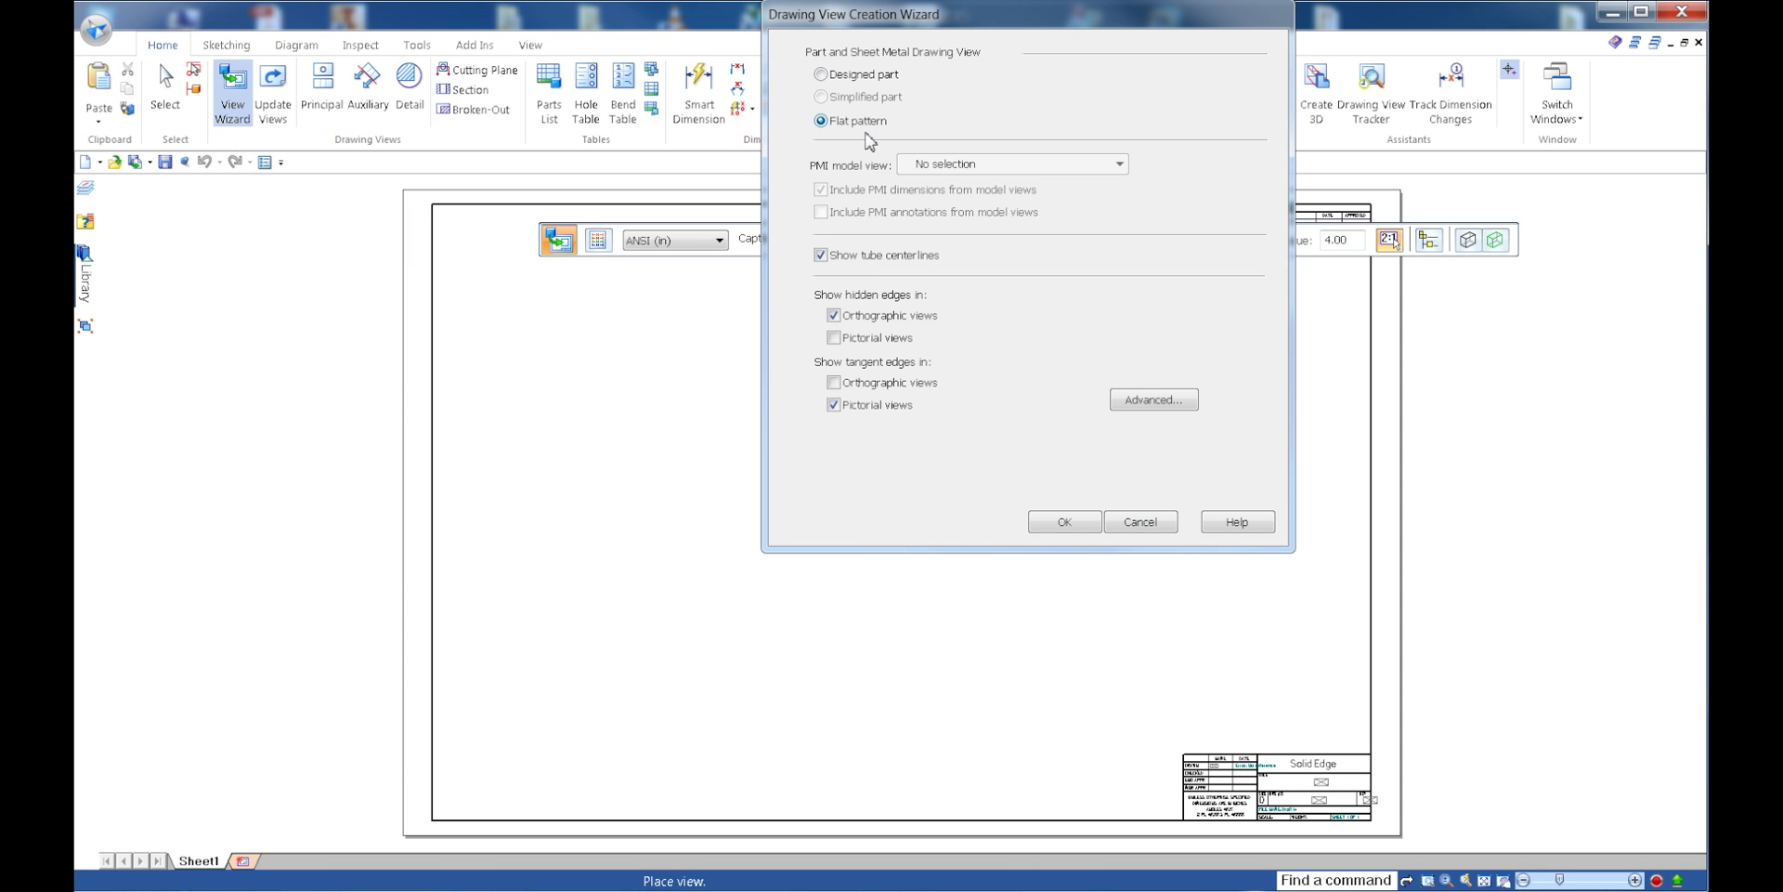
click(1068, 523)
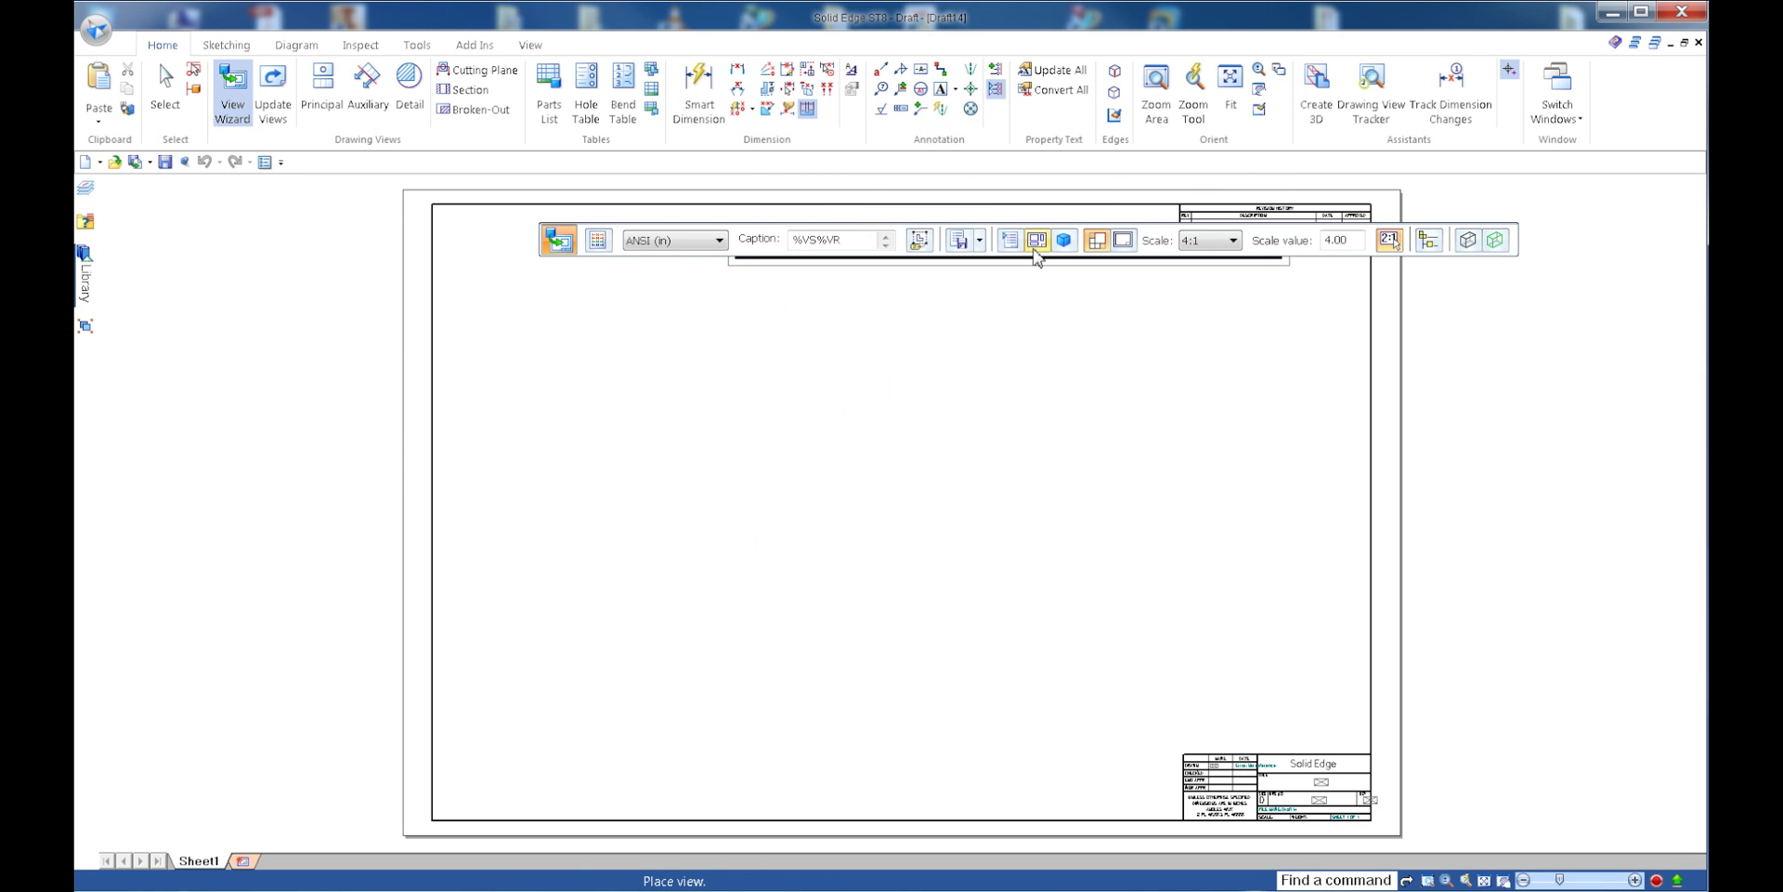
- Give the view a custom orientation looking straight down on the top face
click(1036, 241)
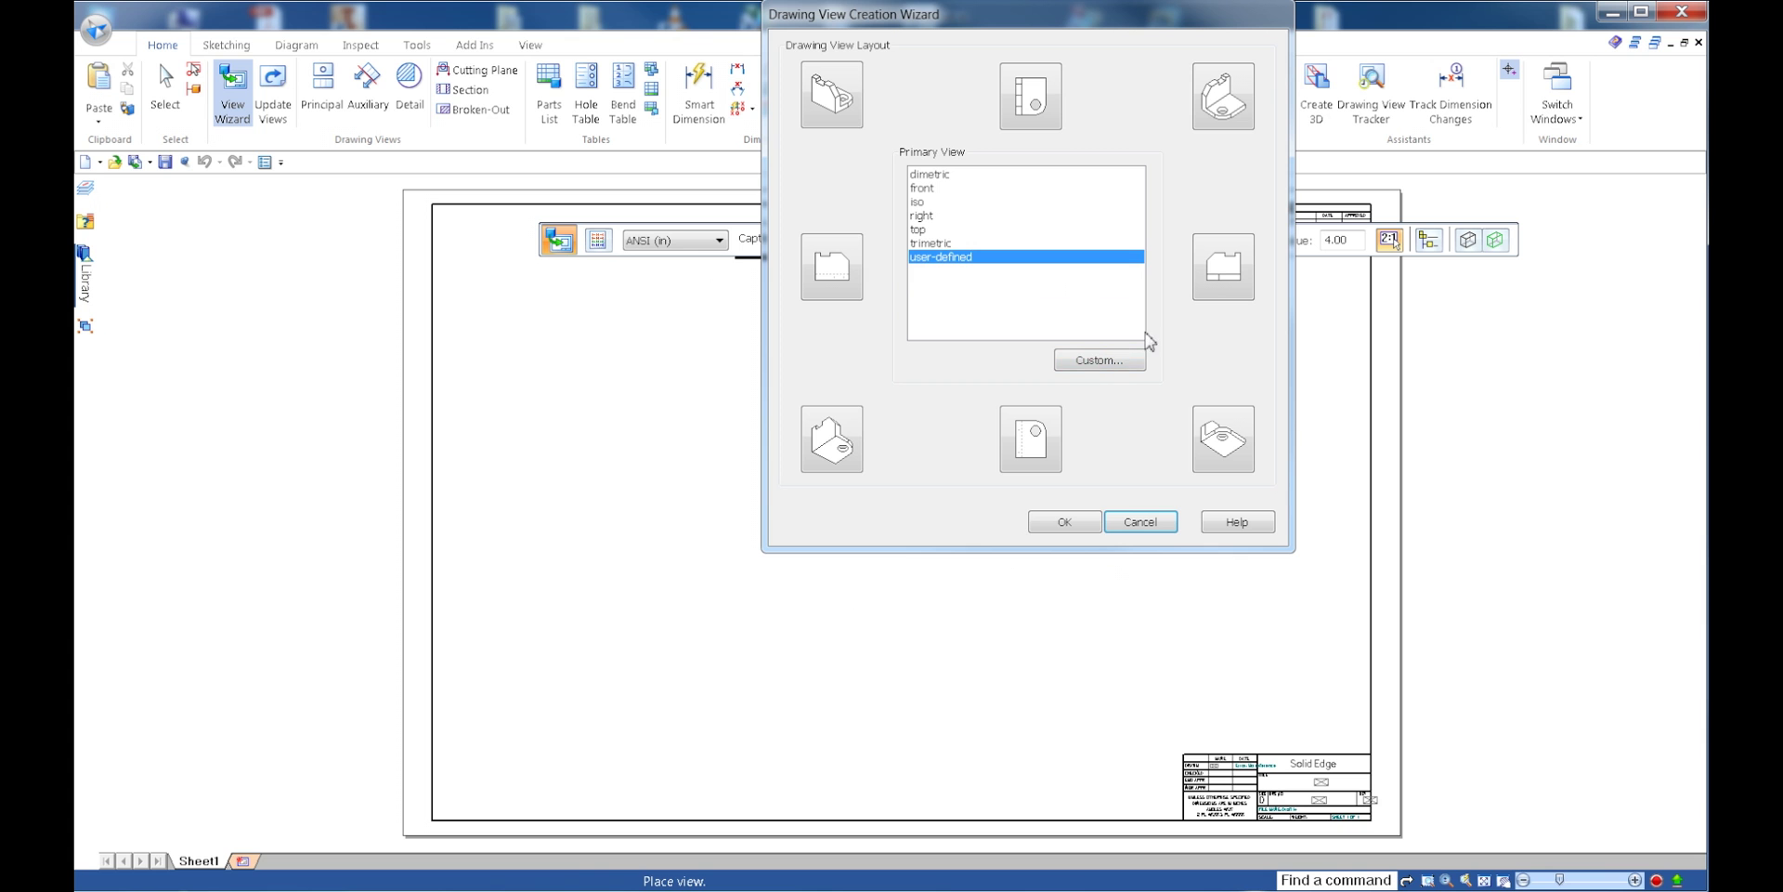
click(1088, 361)
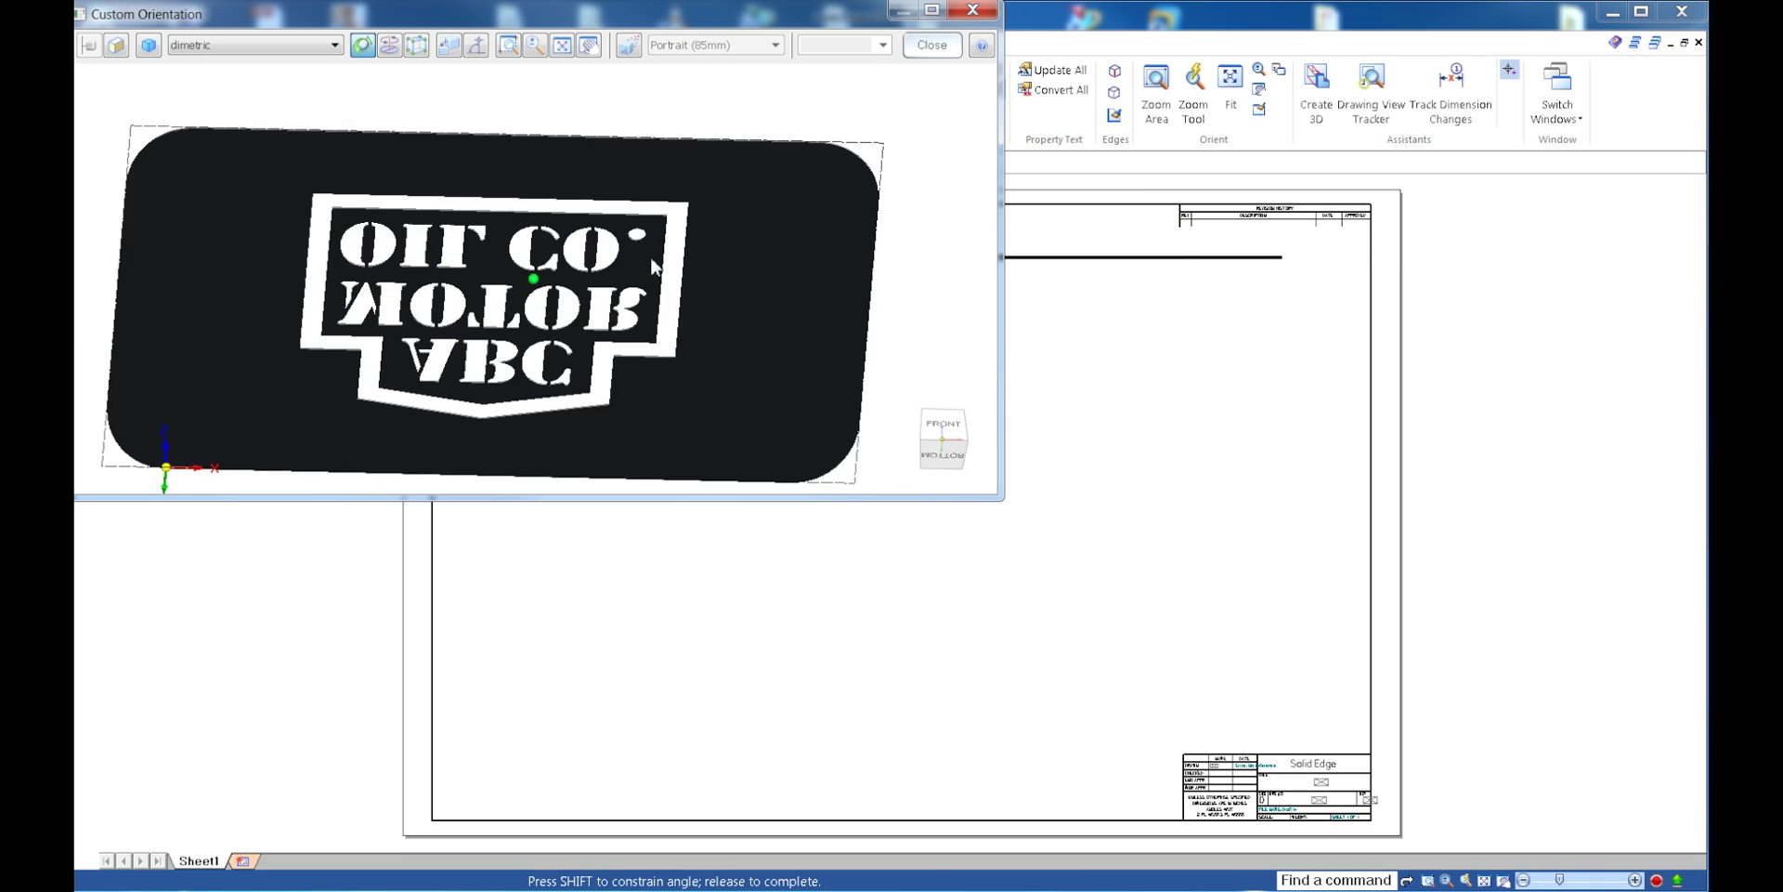
drag(643, 251, 674, 289)
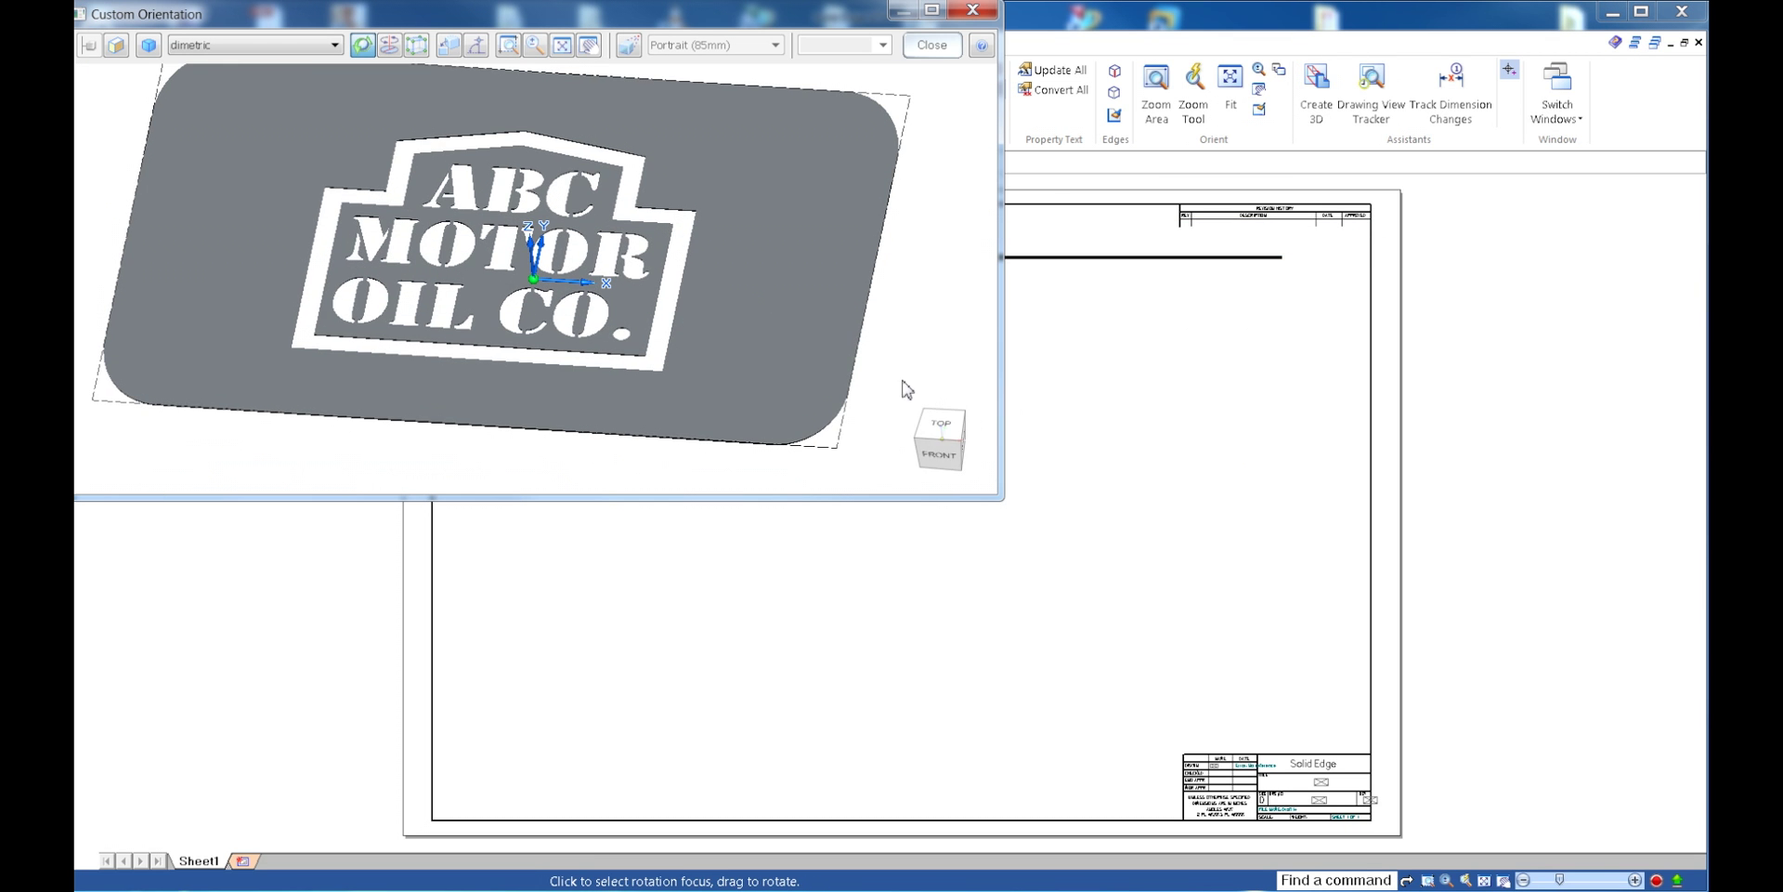
click(938, 430)
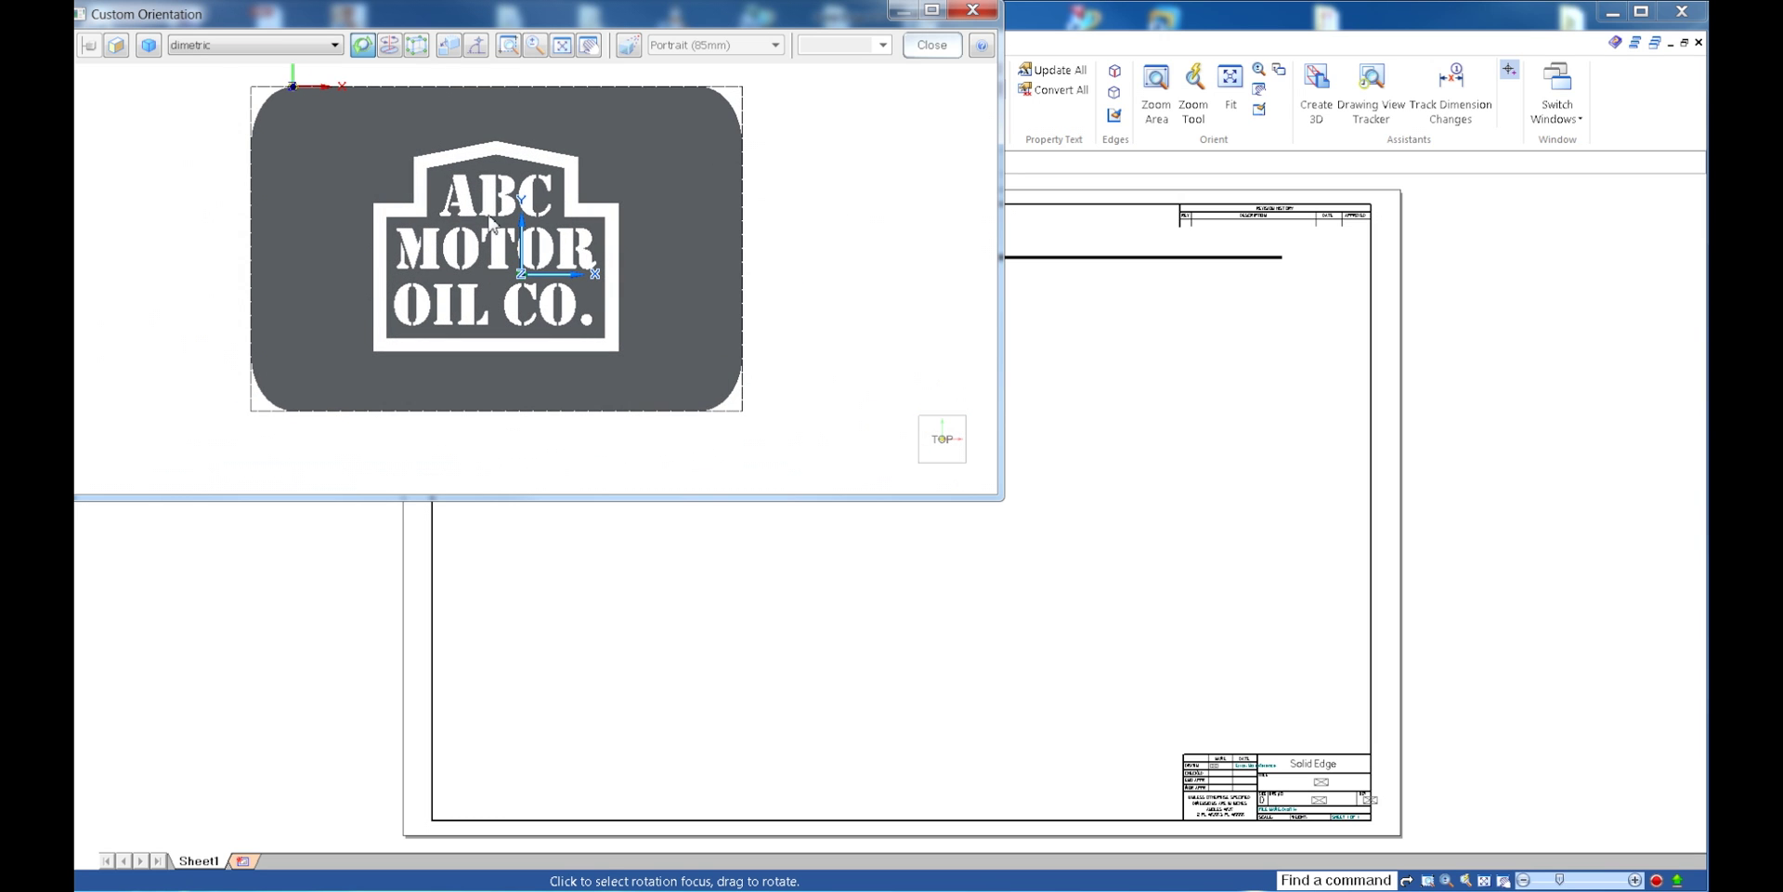
click(931, 47)
click(920, 699)
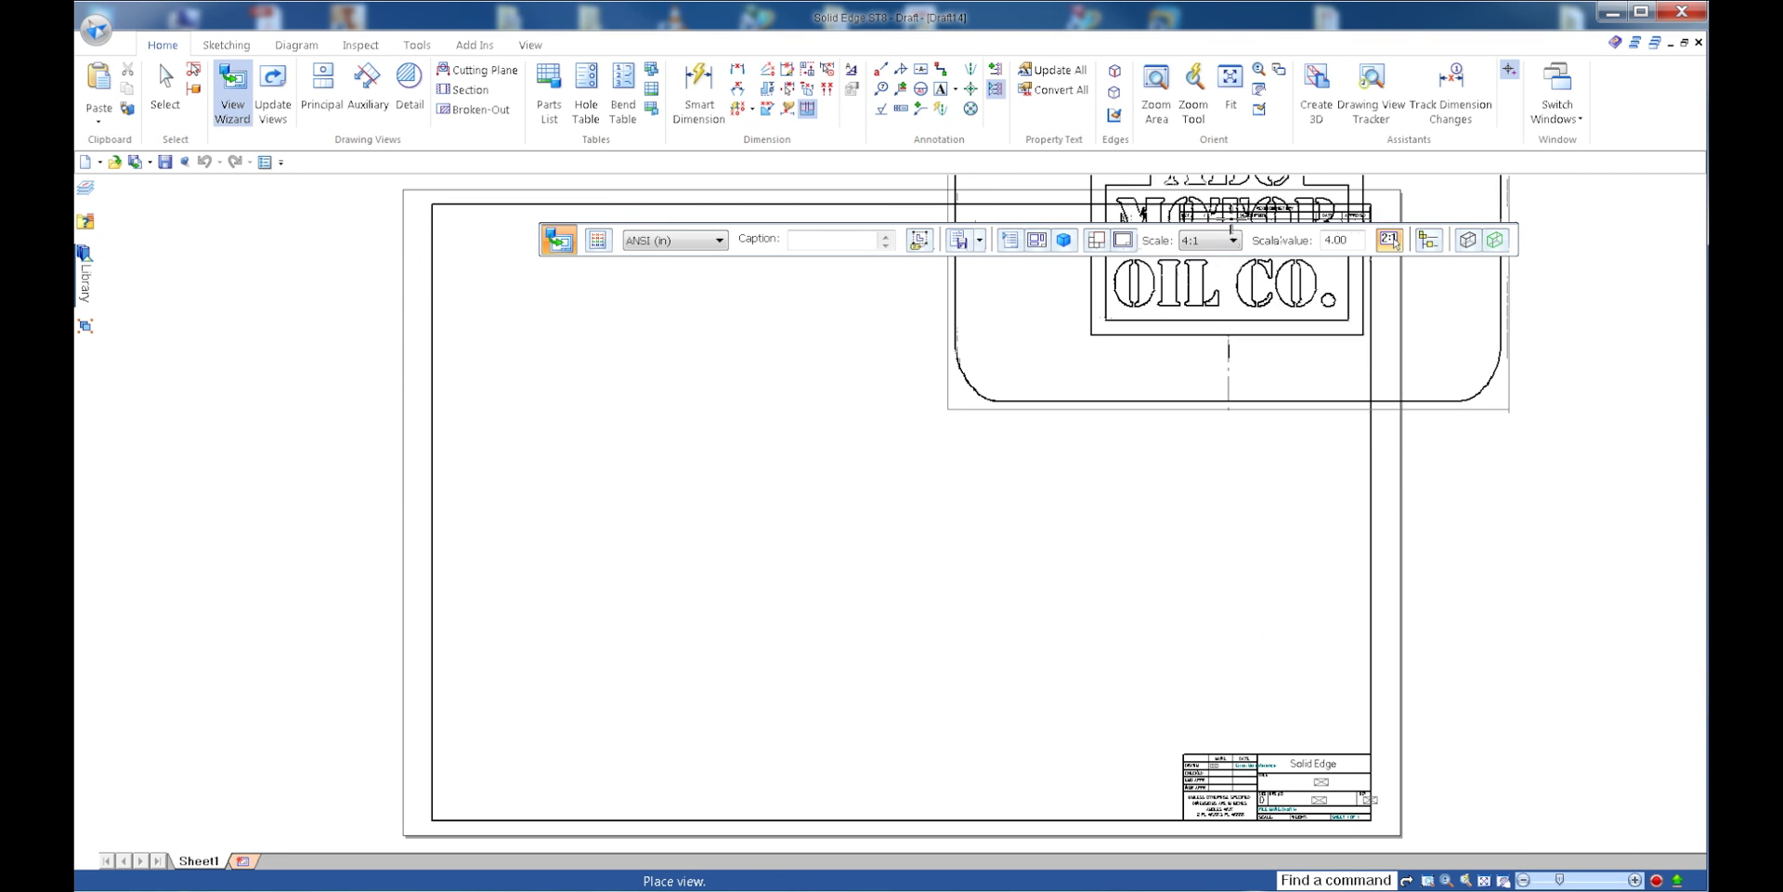
- Place the flat label view on the sheet at 1:1 scale
click(1234, 242)
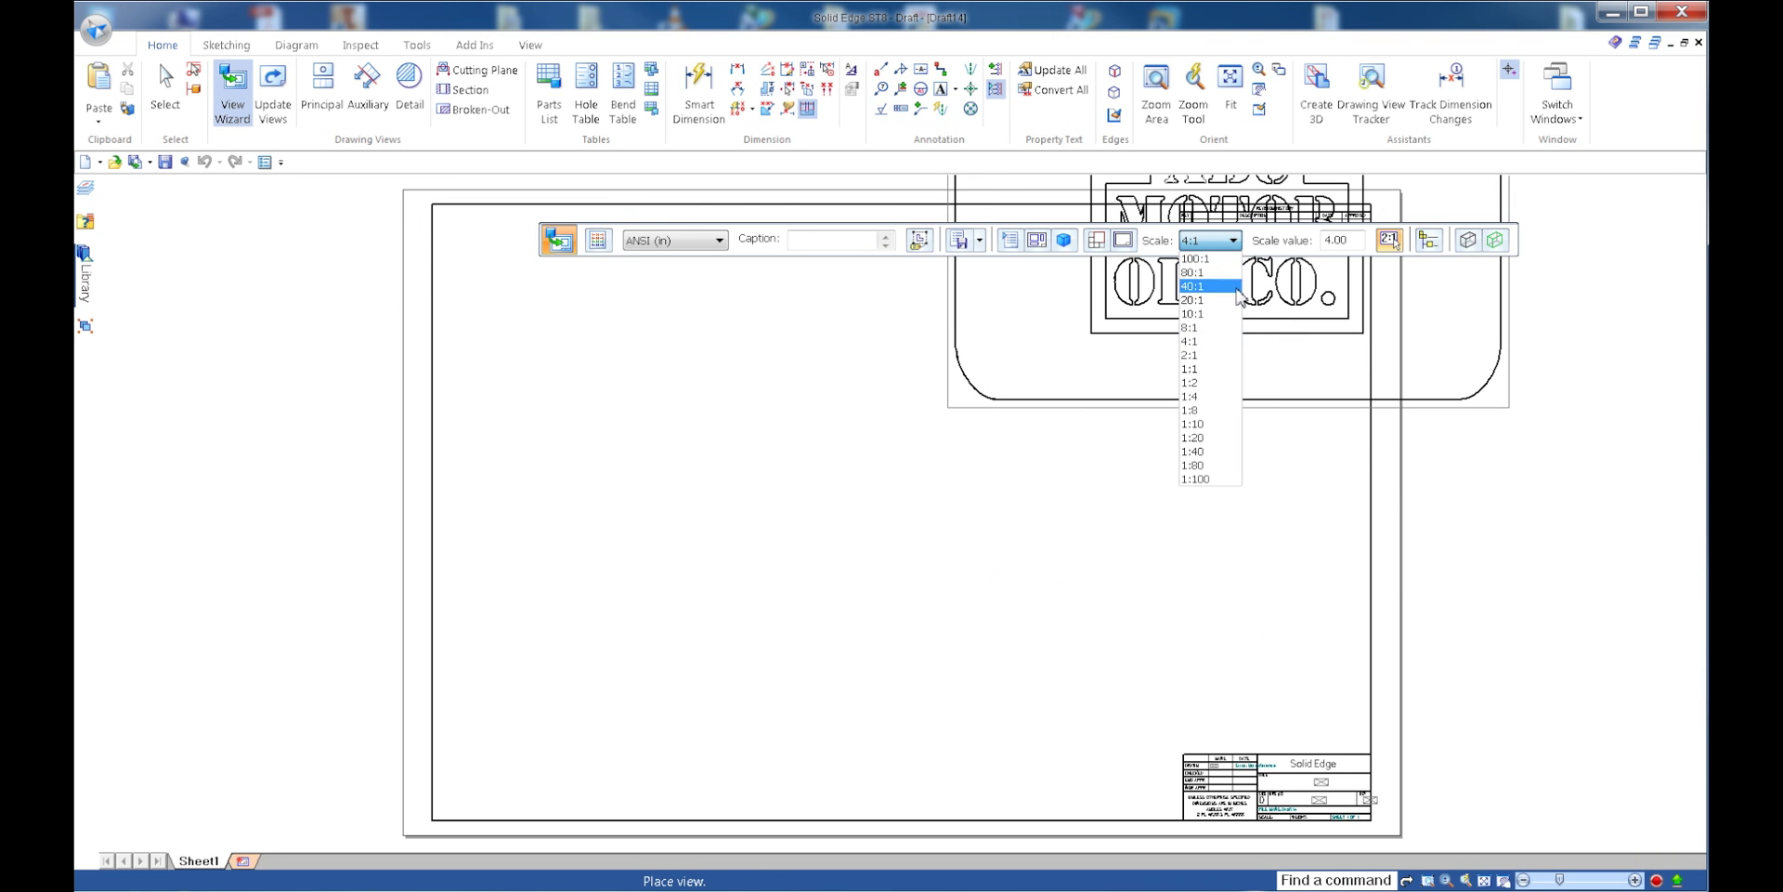
click(1228, 370)
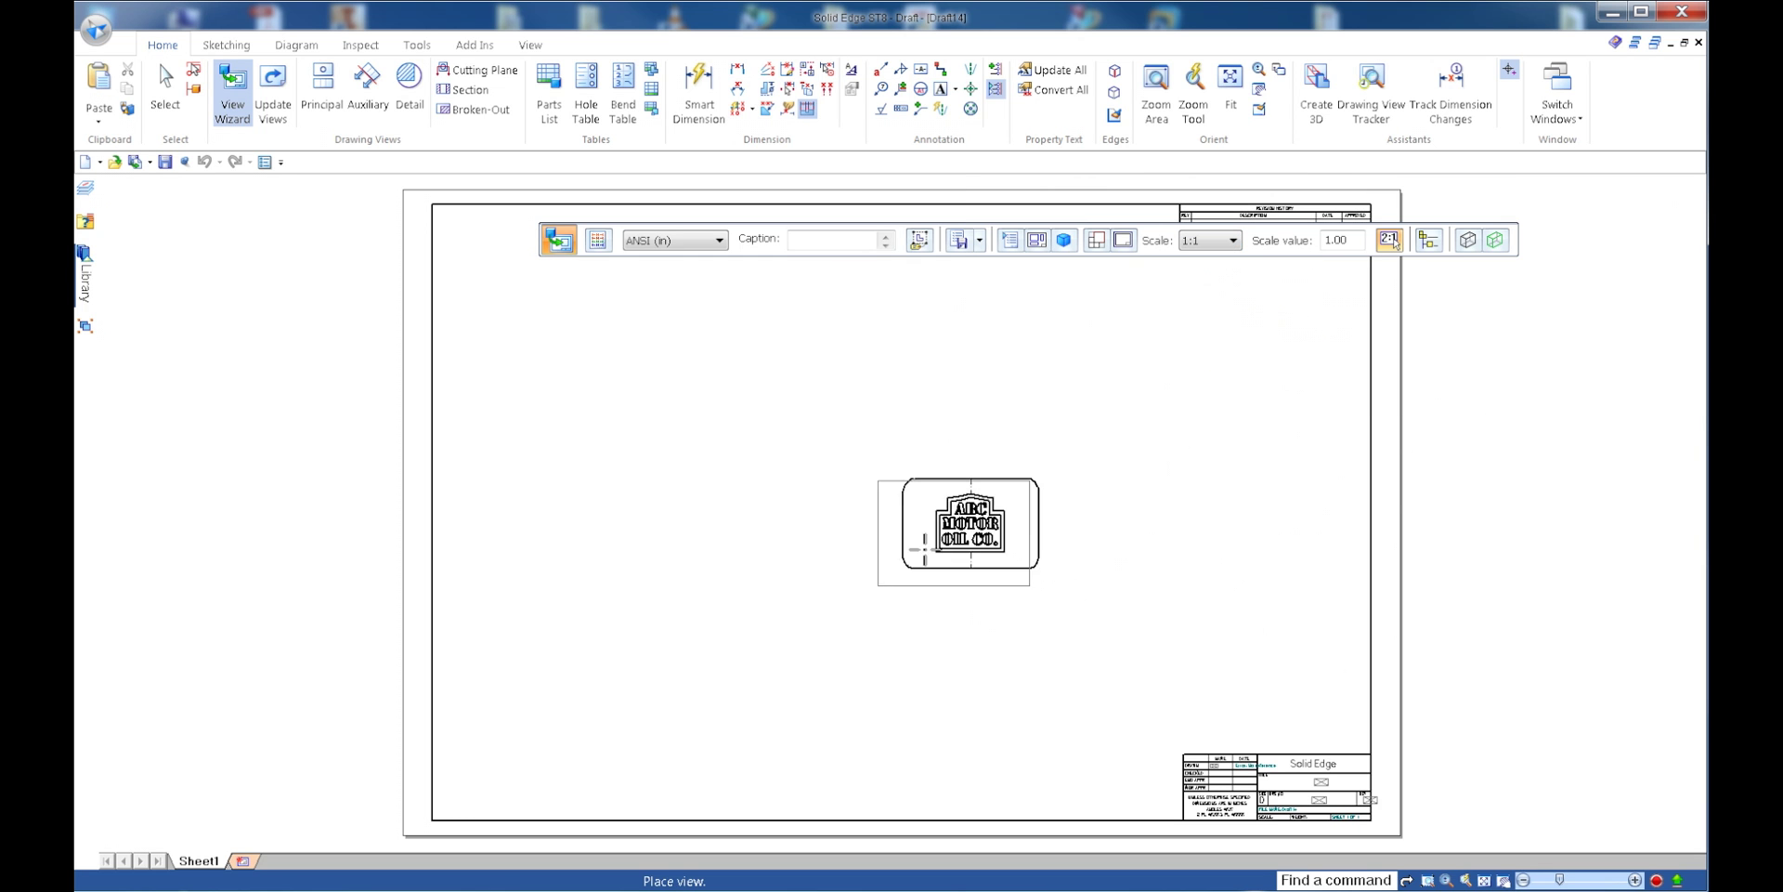
click(840, 538)
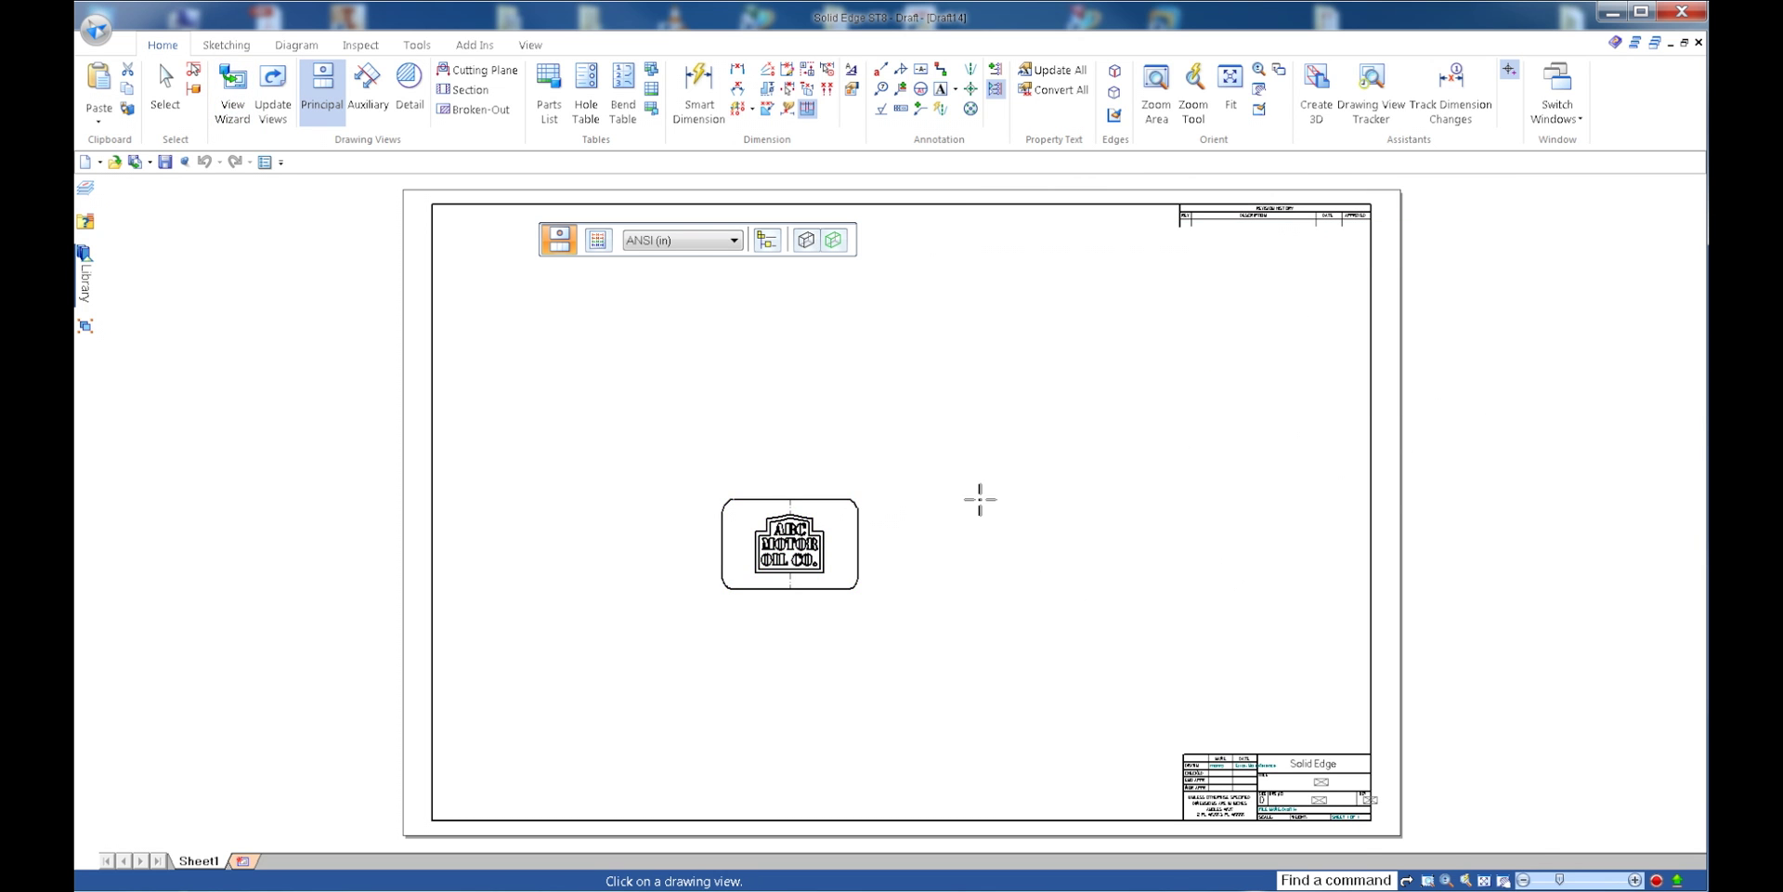
scroll(816, 548, up, 7)
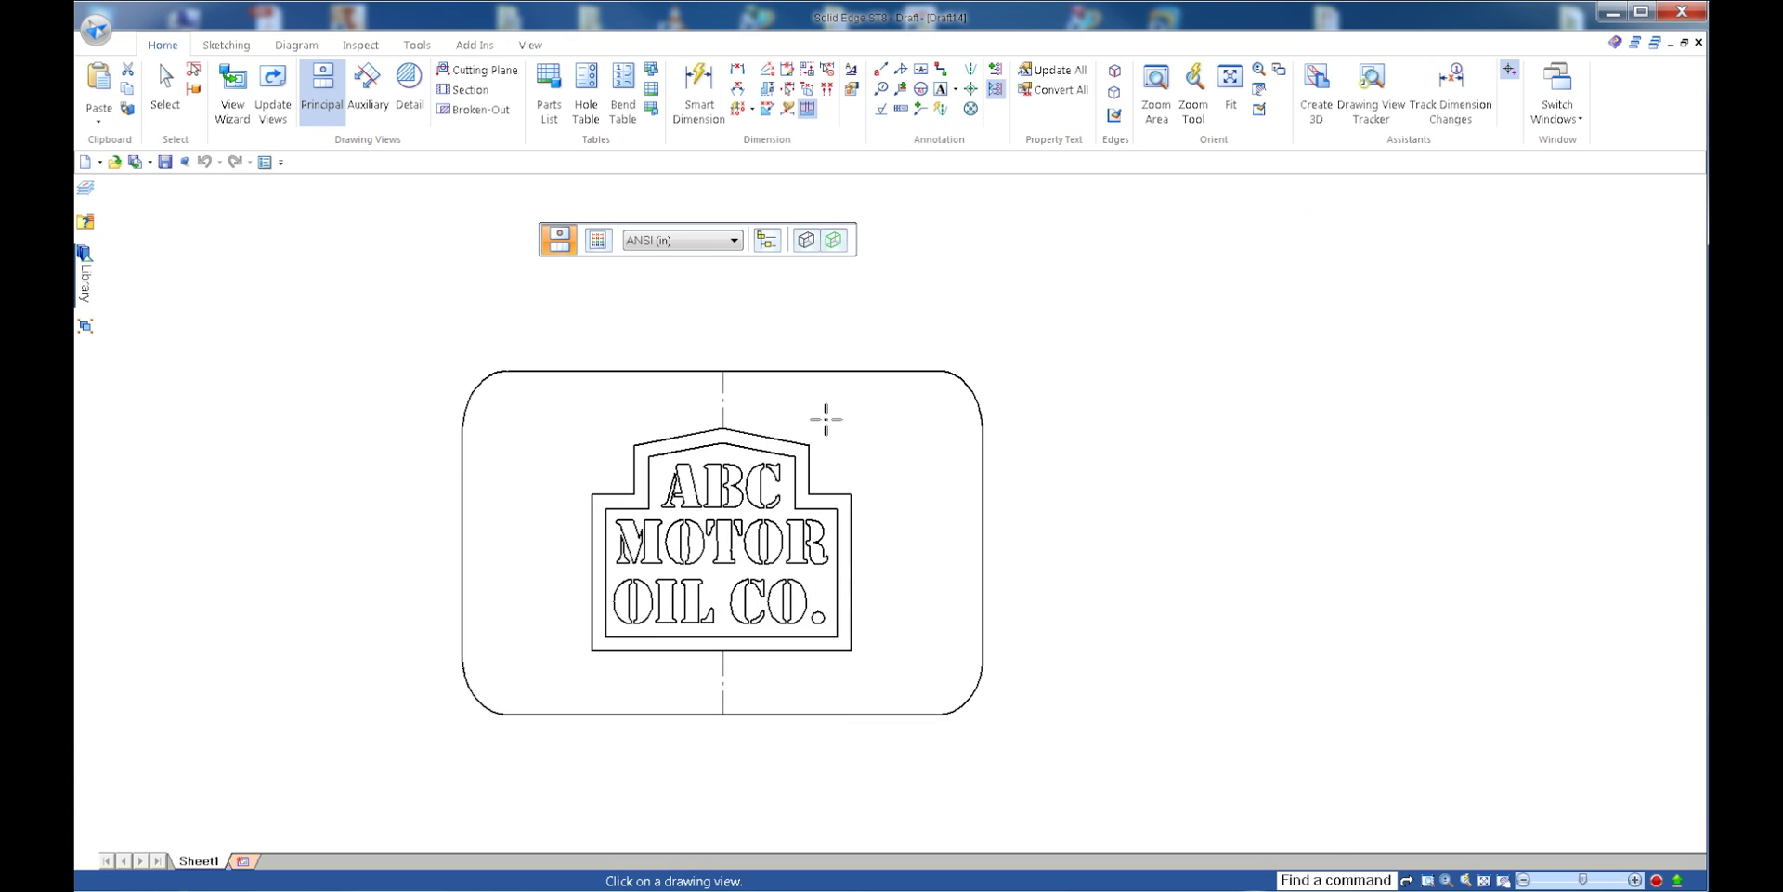
- Convert the label drawing view to a 2D view and open it with Draw in View
right_click(1039, 393)
click(1009, 366)
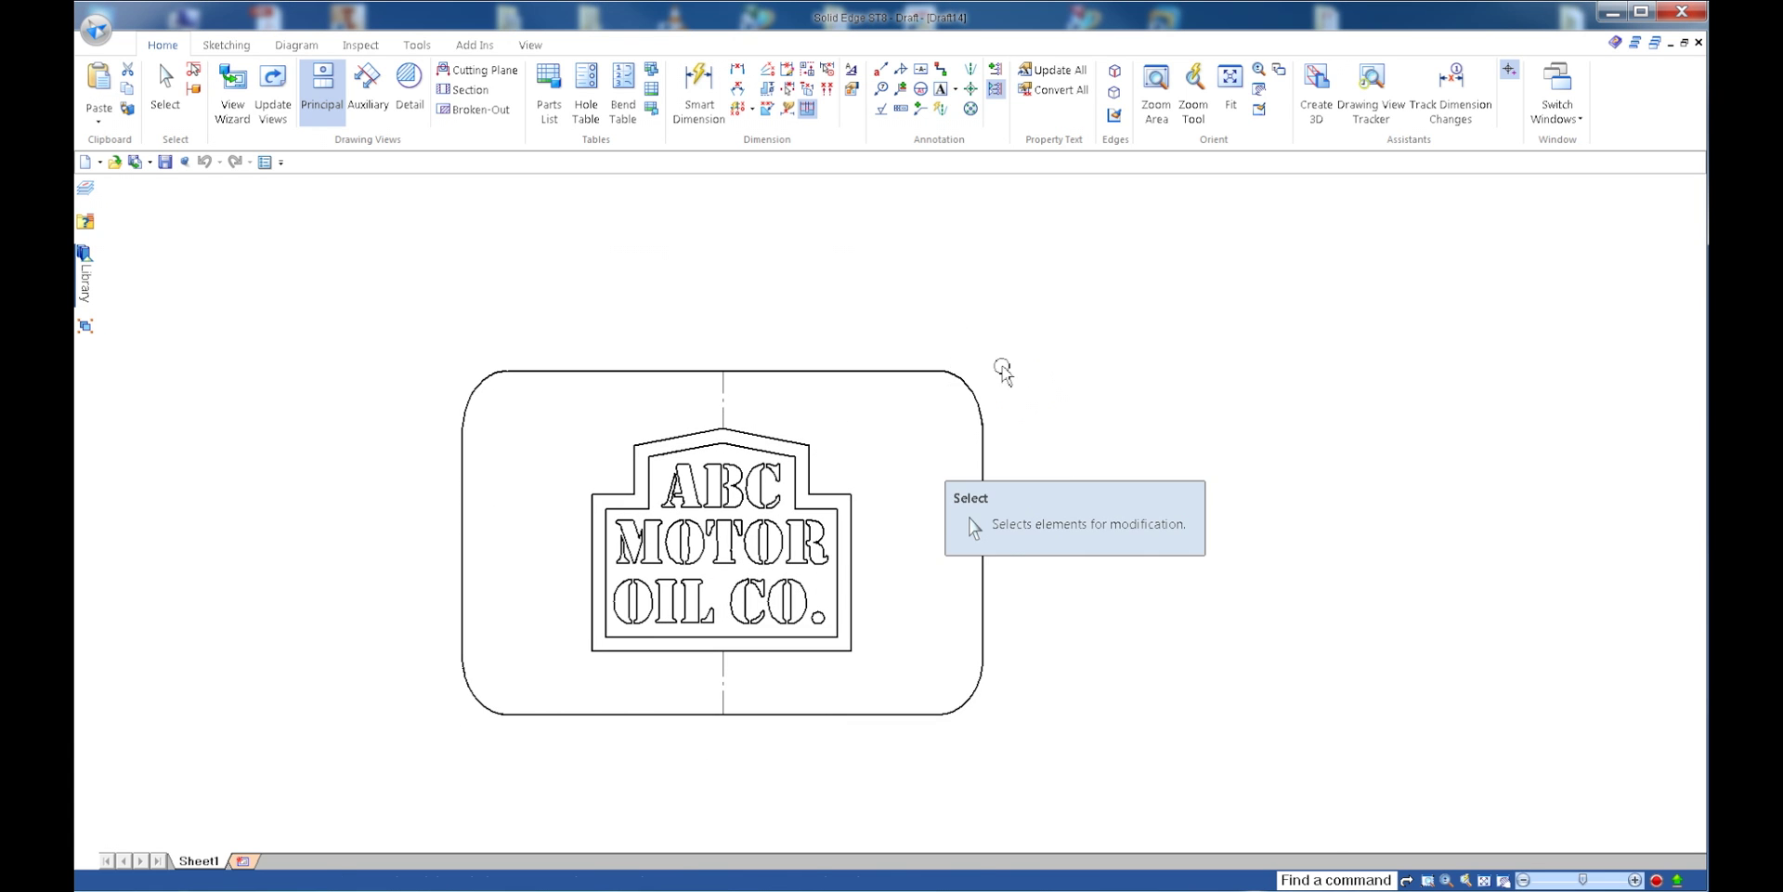
click(975, 389)
right_click(975, 388)
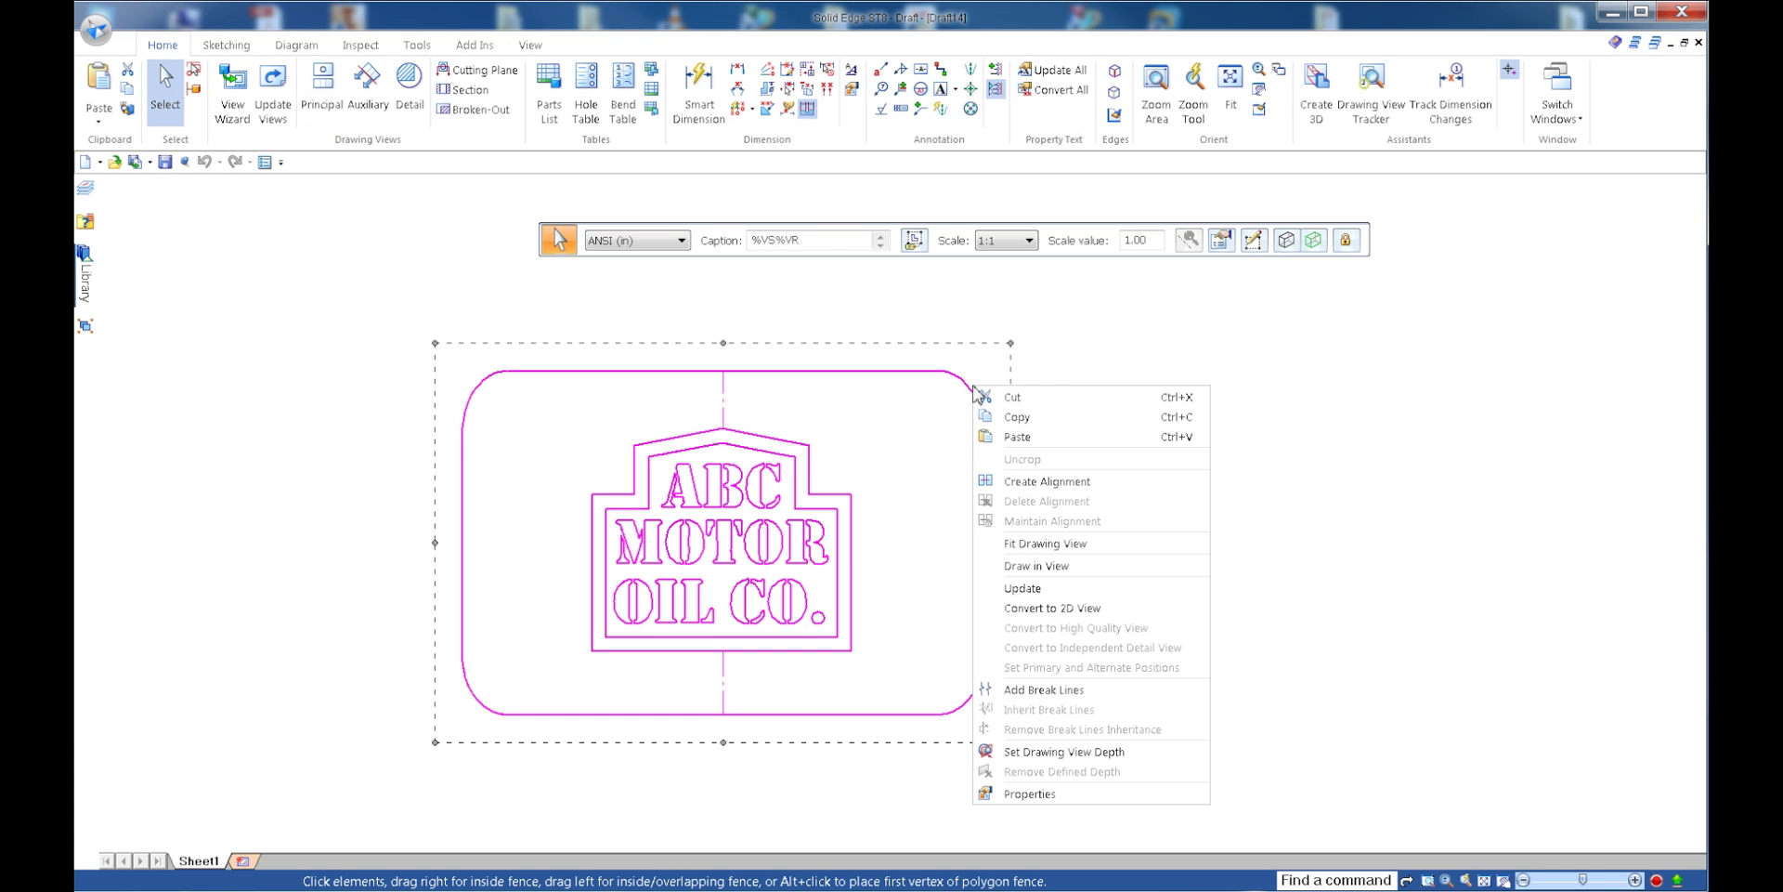
click(1049, 607)
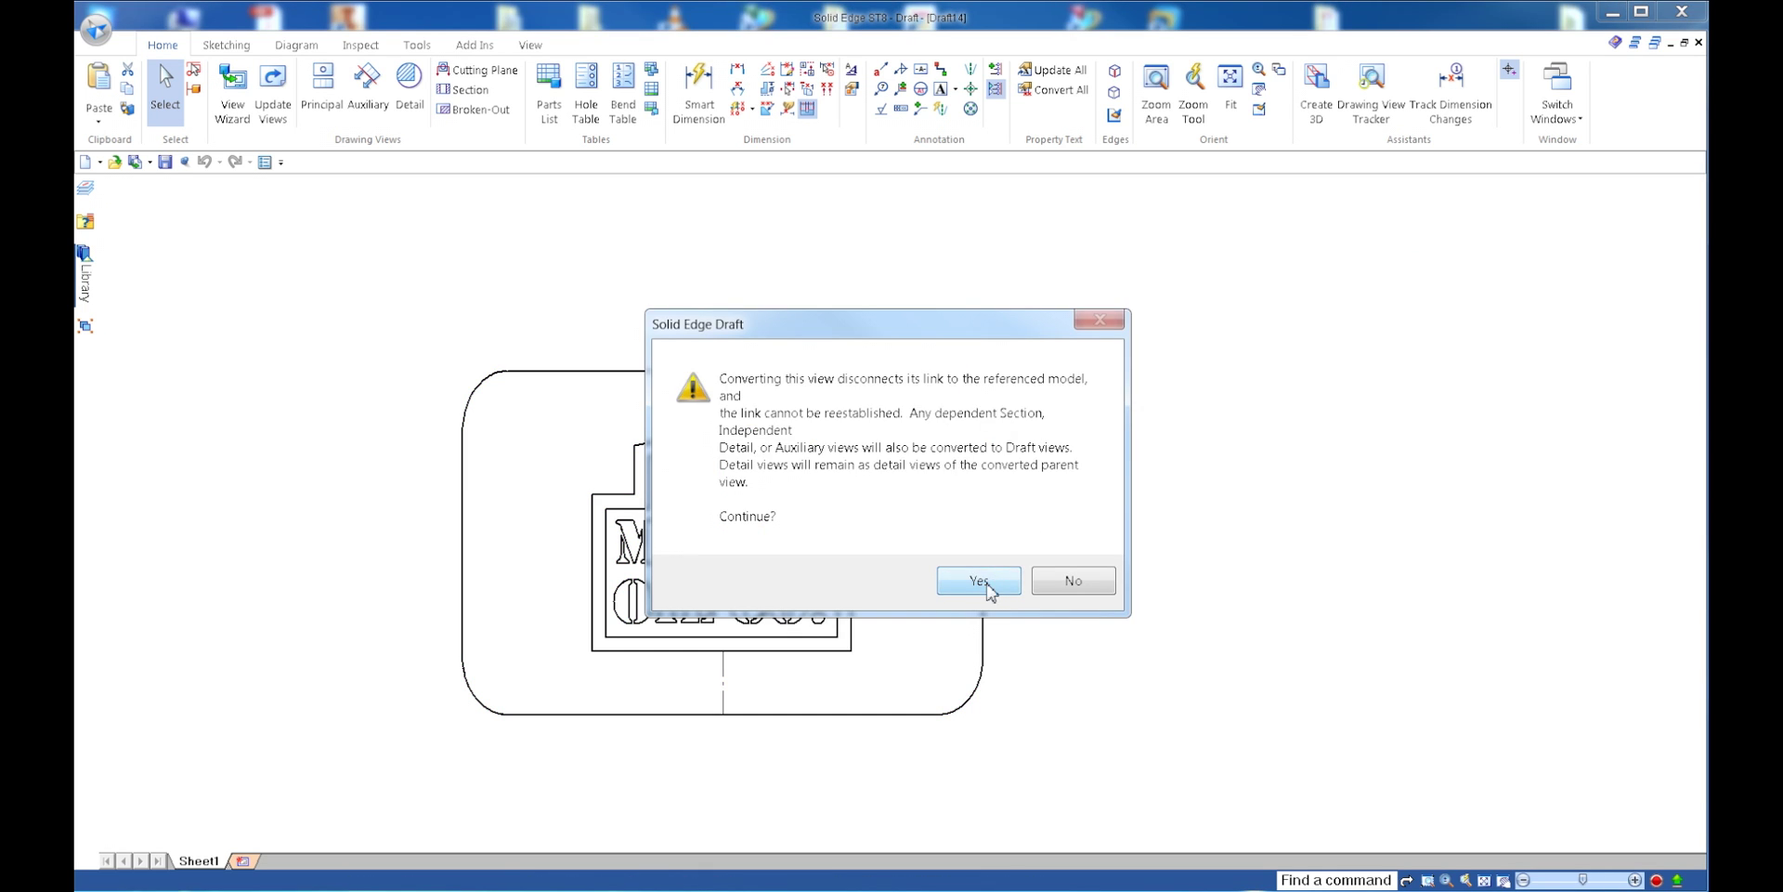
click(981, 582)
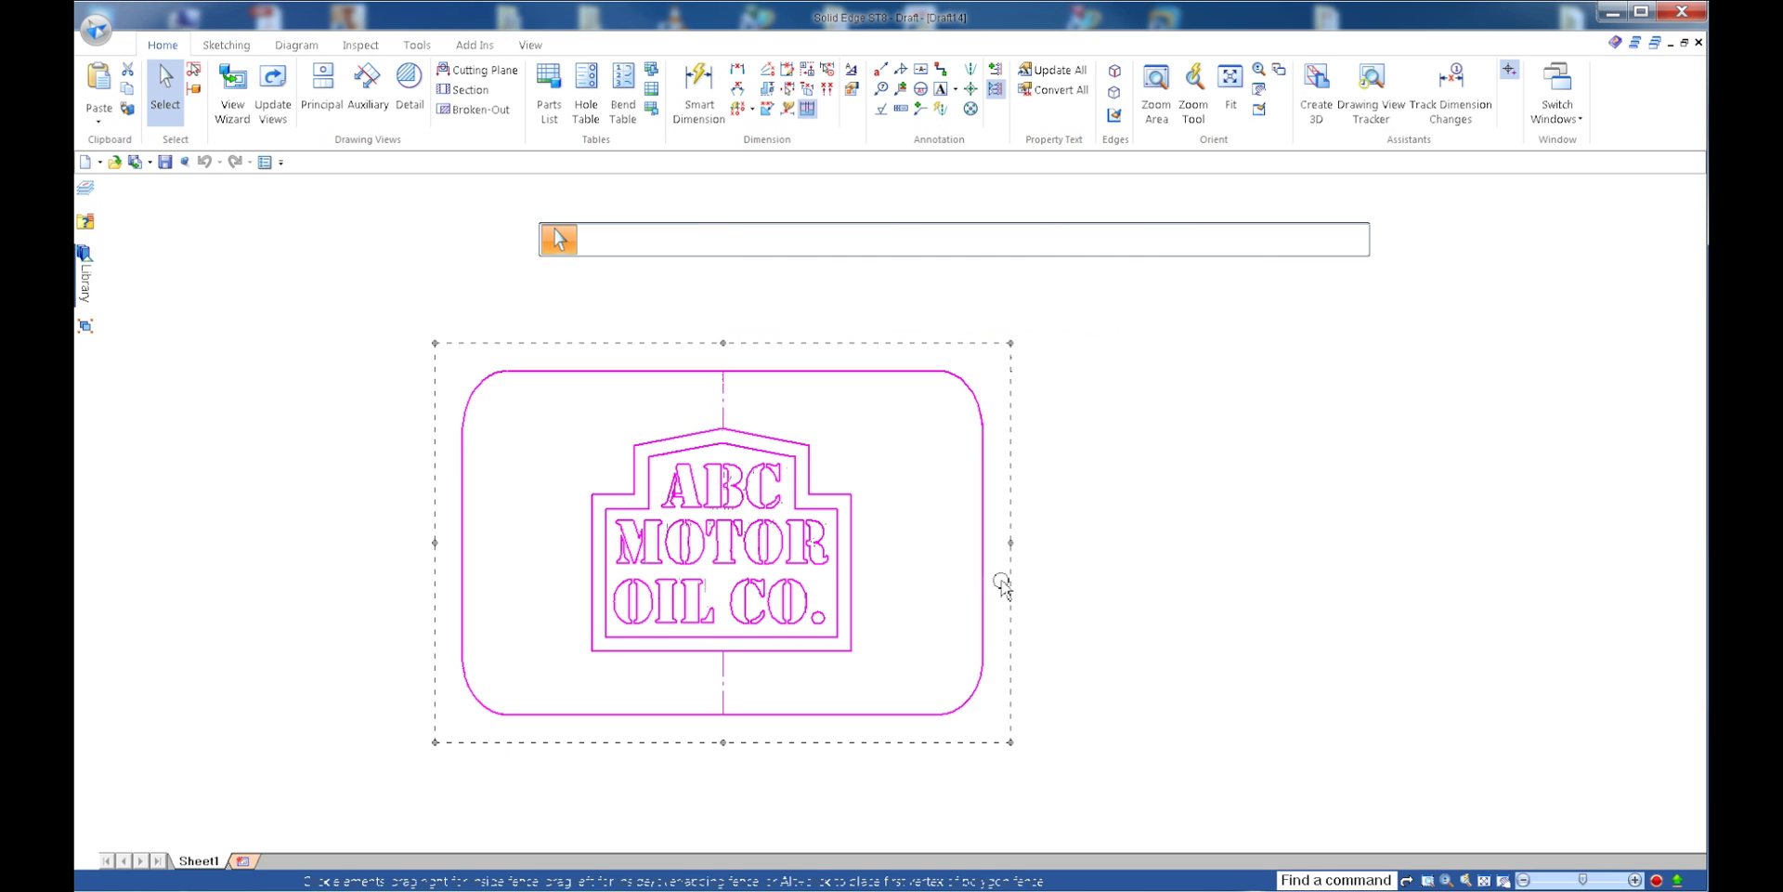
right_click(988, 453)
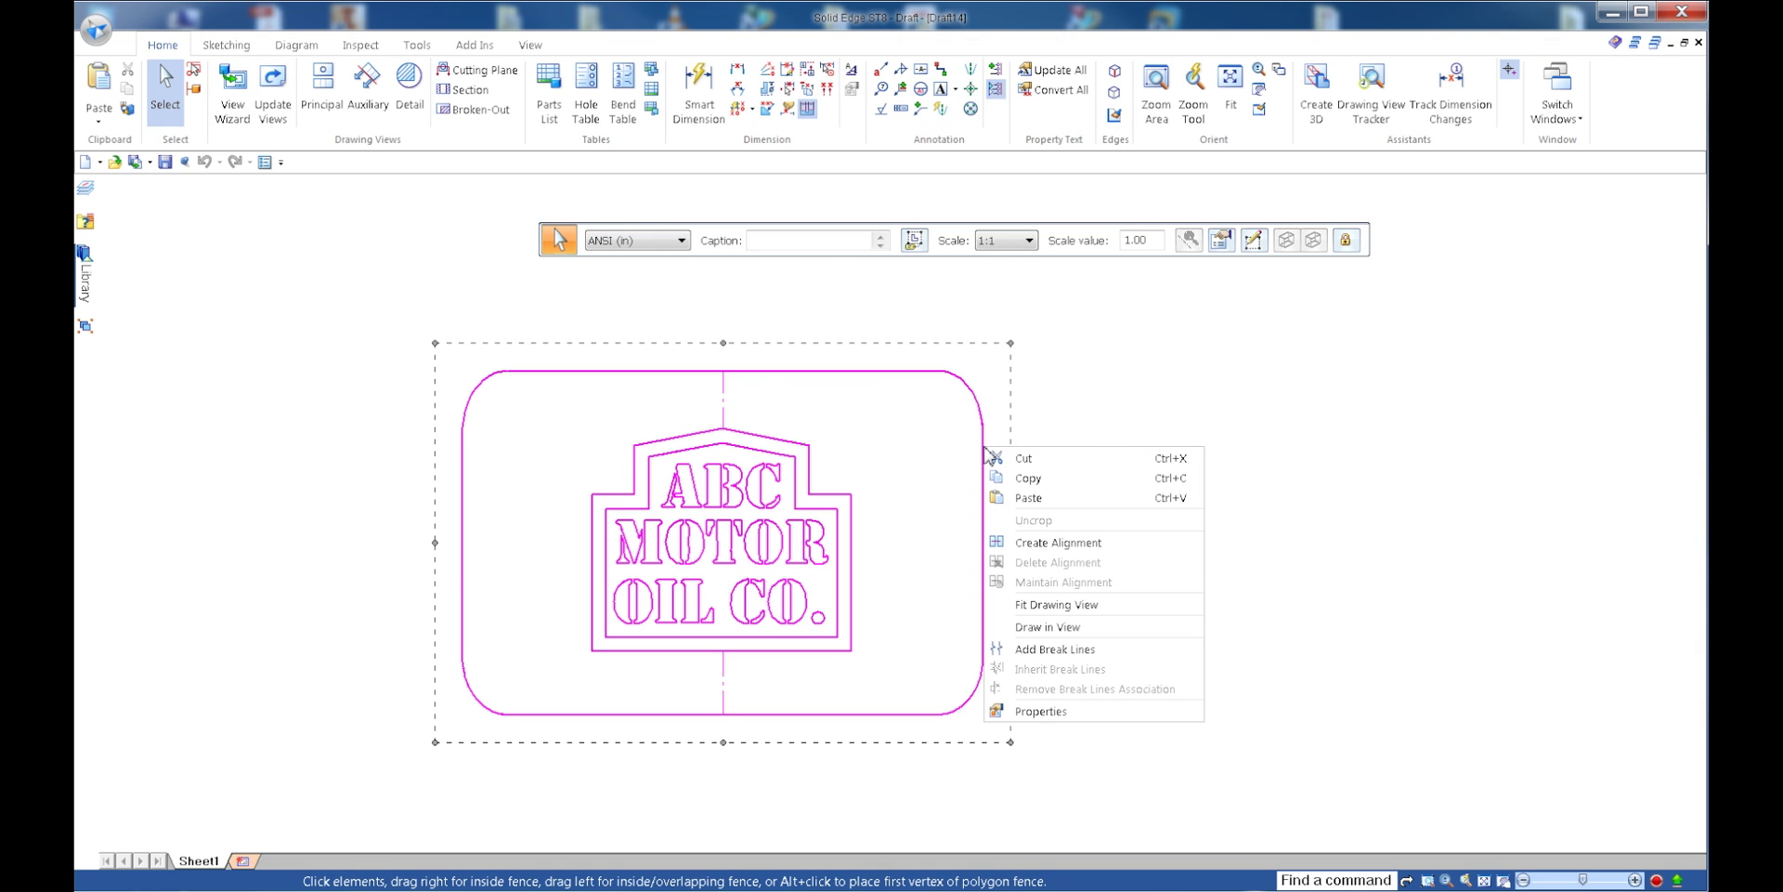
click(1031, 627)
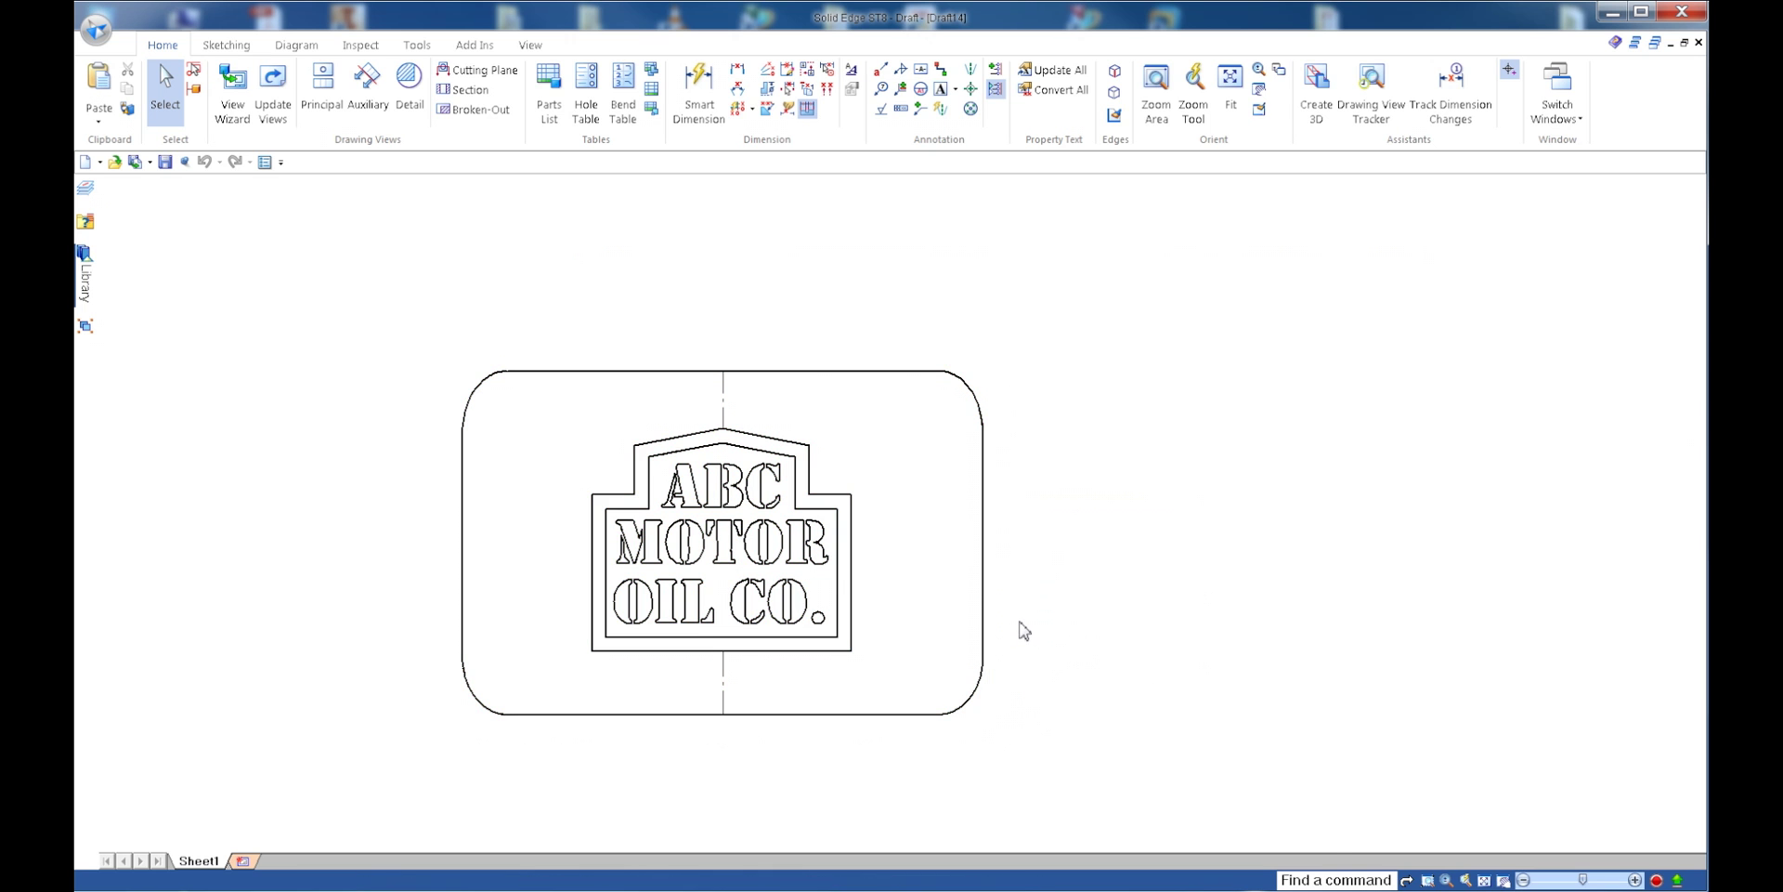
- Fence-select the old ABC MOTOR OIL CO. lettering and centreline and delete them
scroll(931, 590, down, 4)
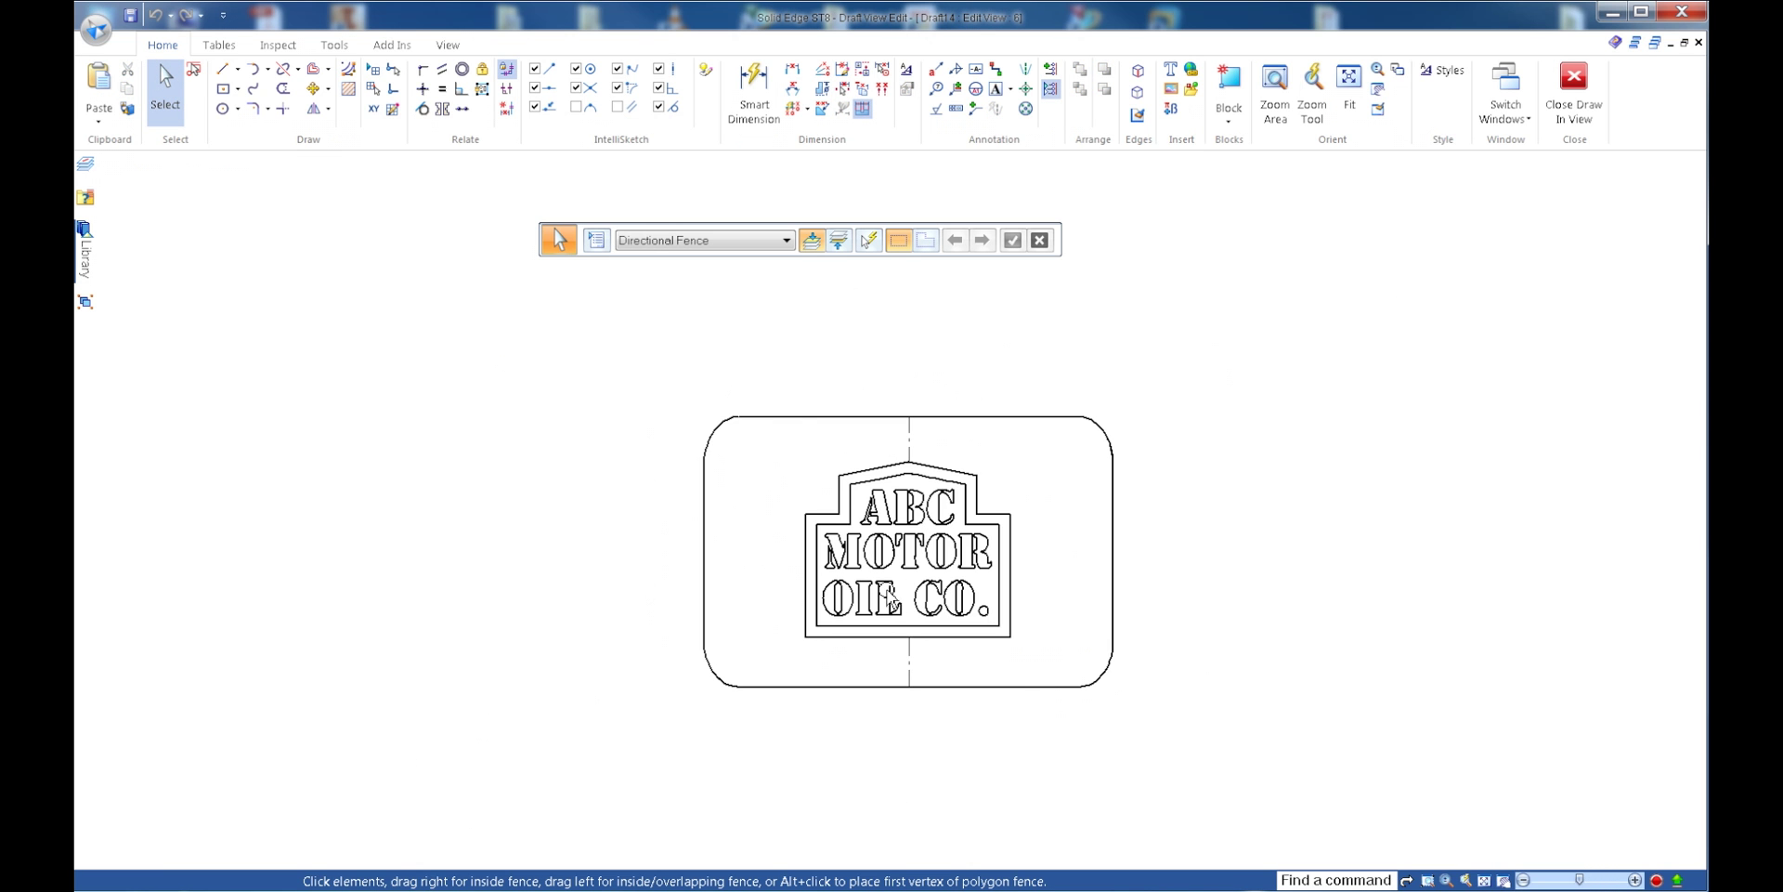
middle_drag(1000, 611, 957, 620)
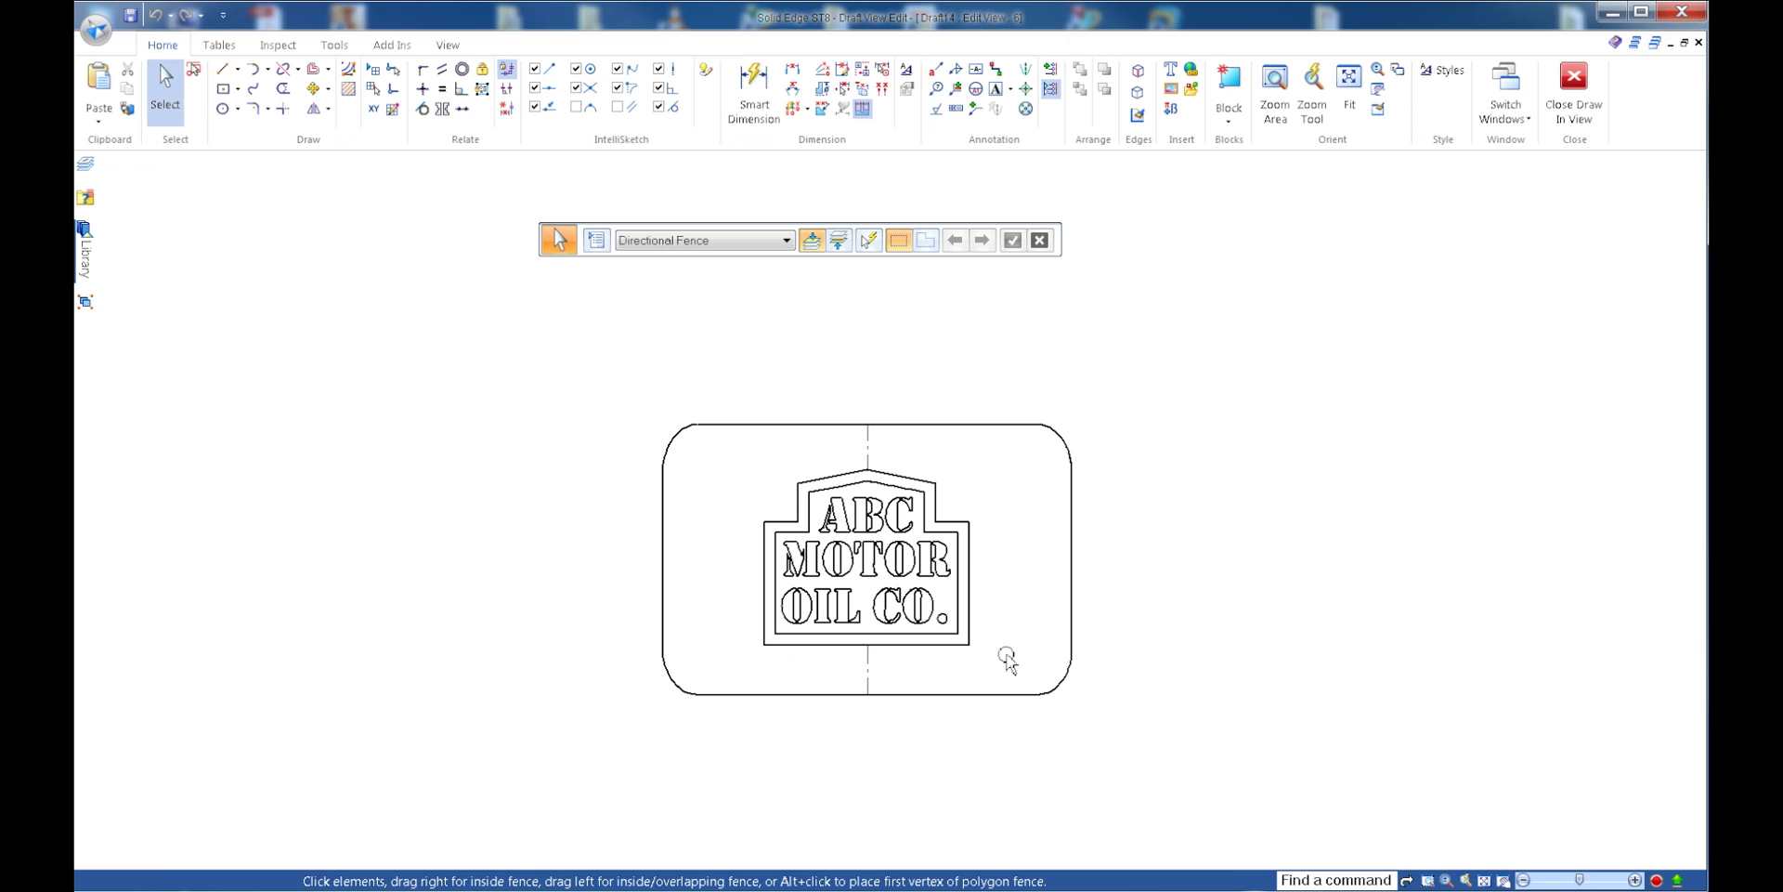
drag(1005, 655, 749, 471)
key(Delete)
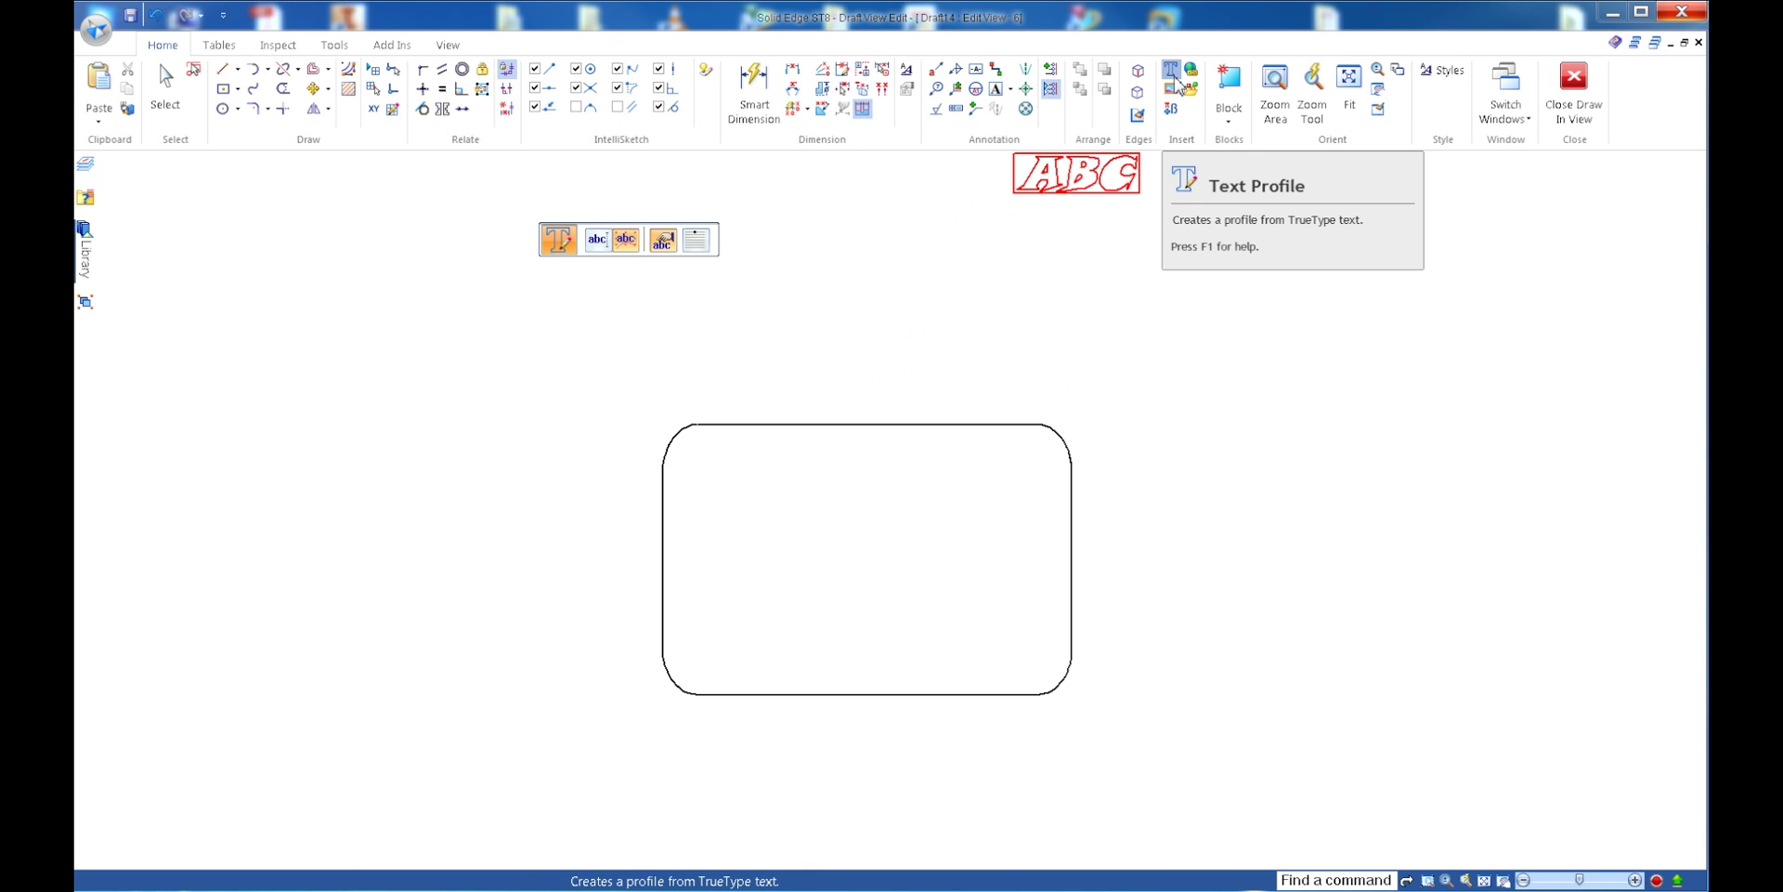
- Create ABC text in Snap ITC and place it near the top centre of the rounded outline
click(601, 241)
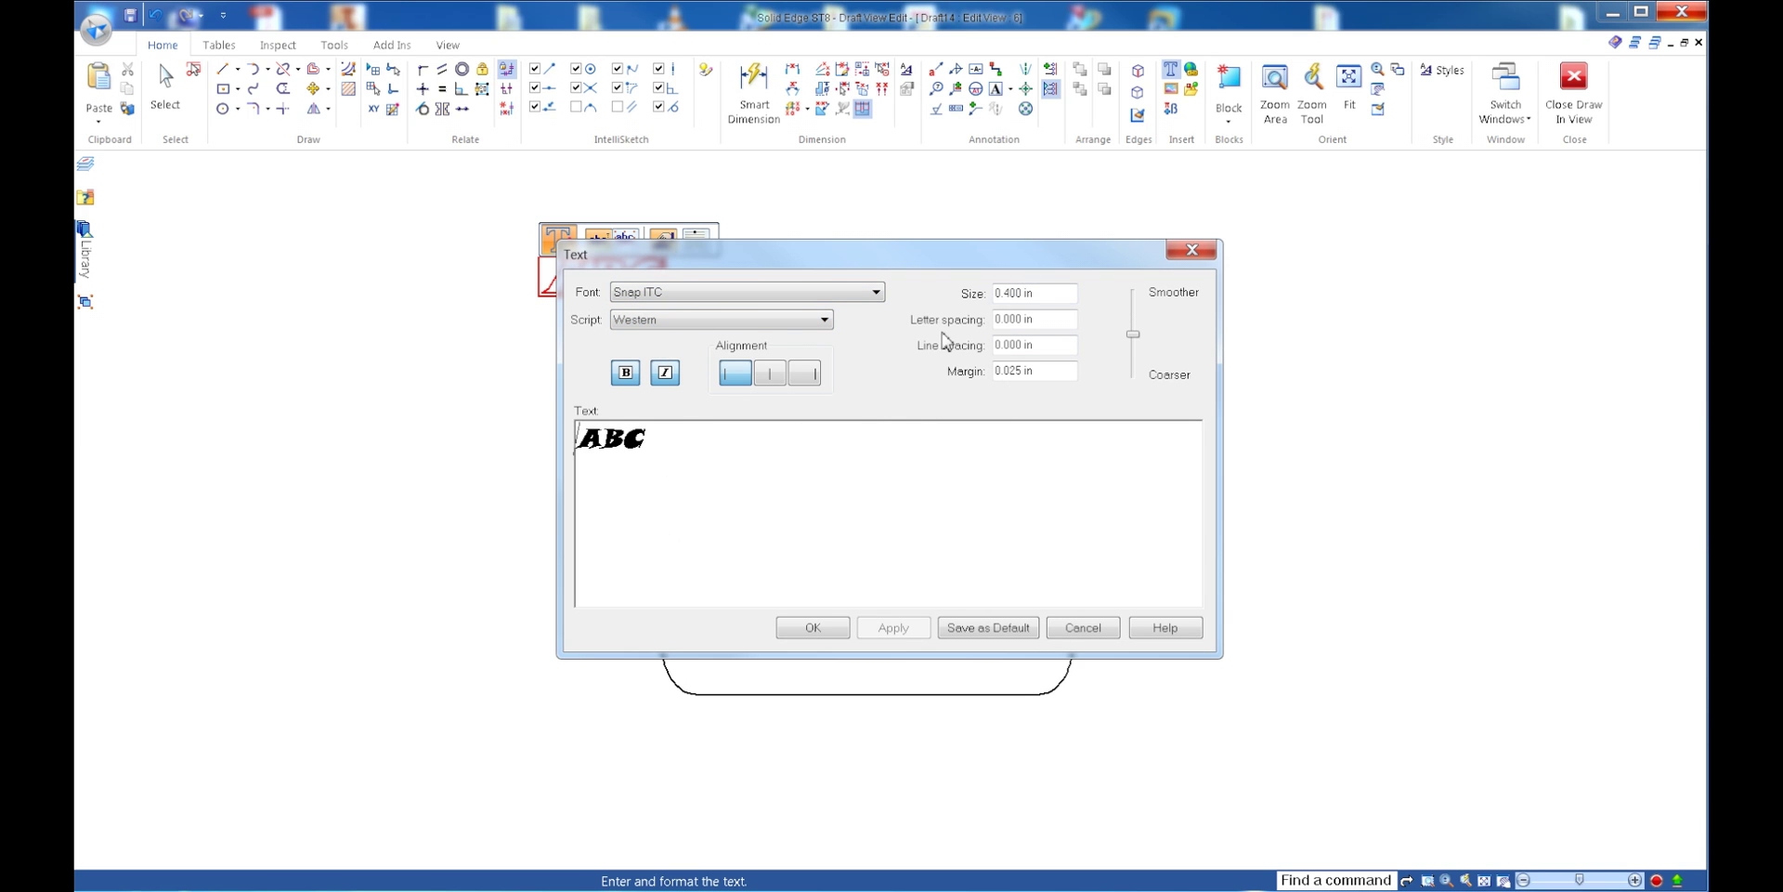
click(808, 627)
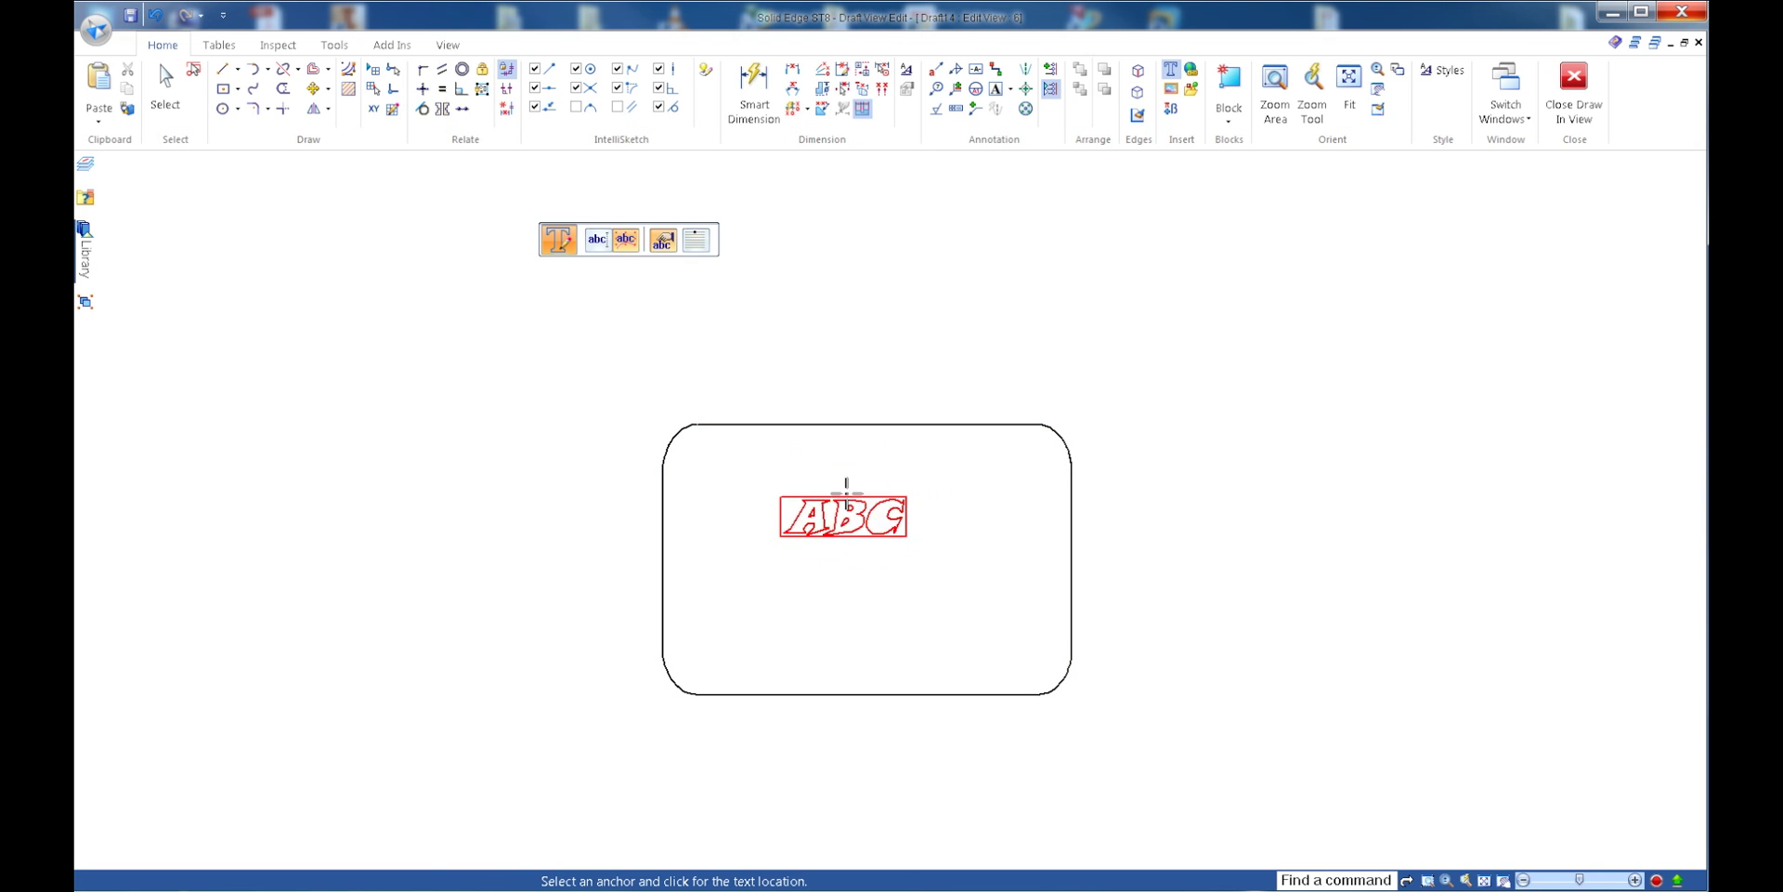
scroll(847, 475, up, 2)
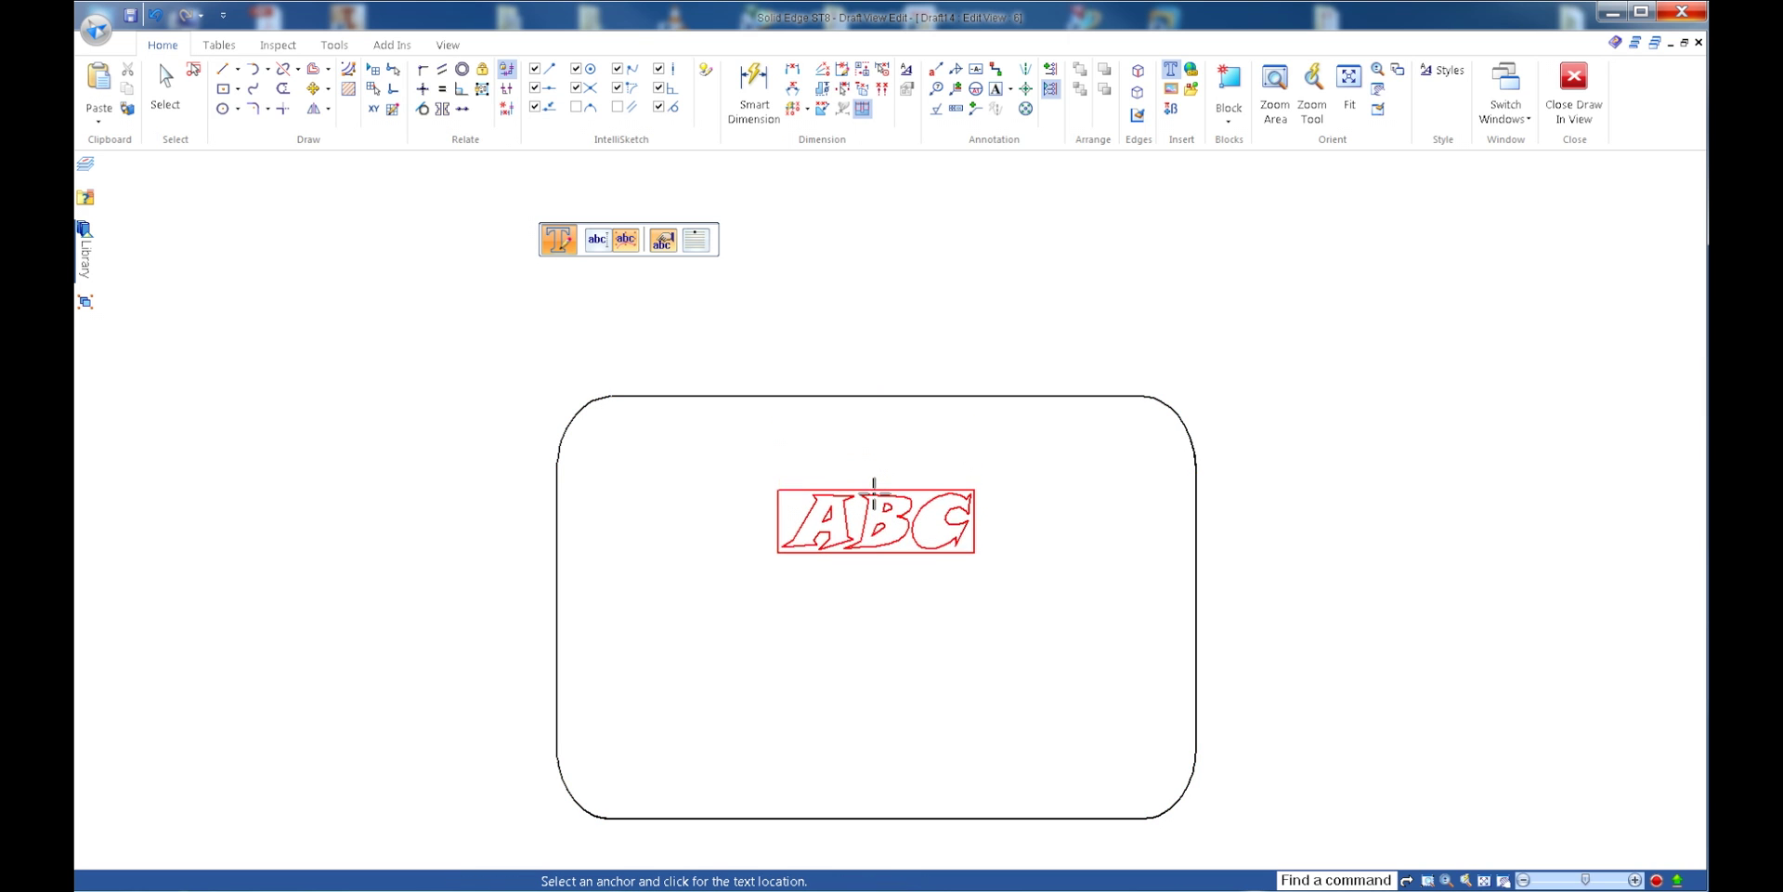
click(883, 522)
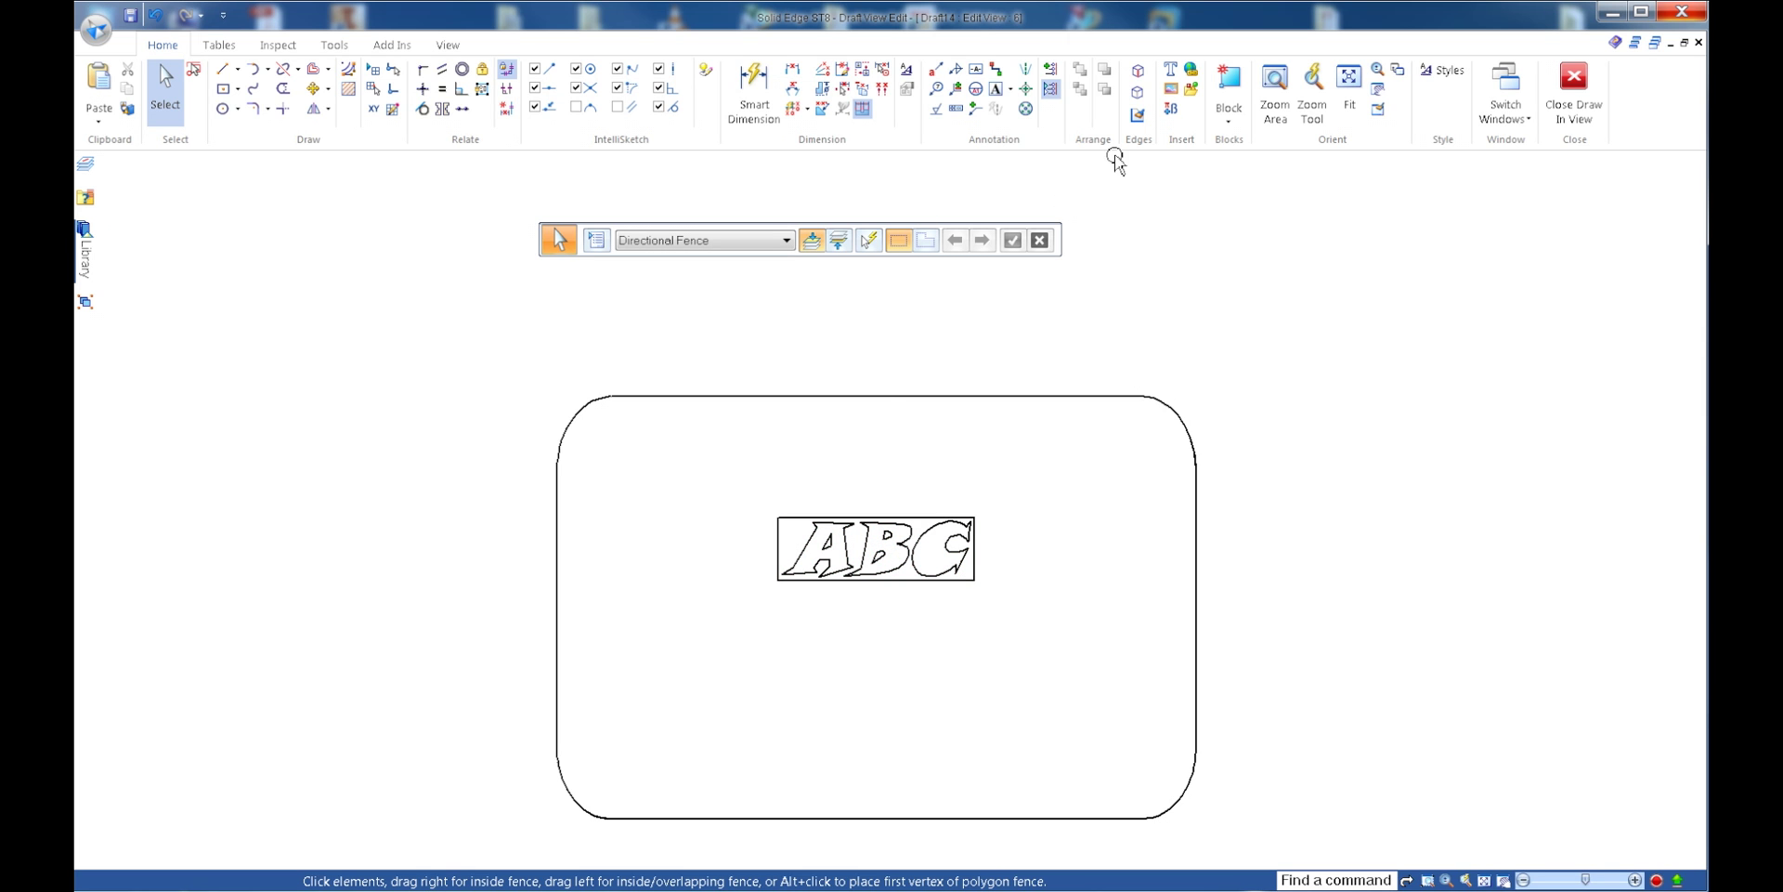
- Enter MOTOR as a new text profile in the Snap ITC font
click(1174, 70)
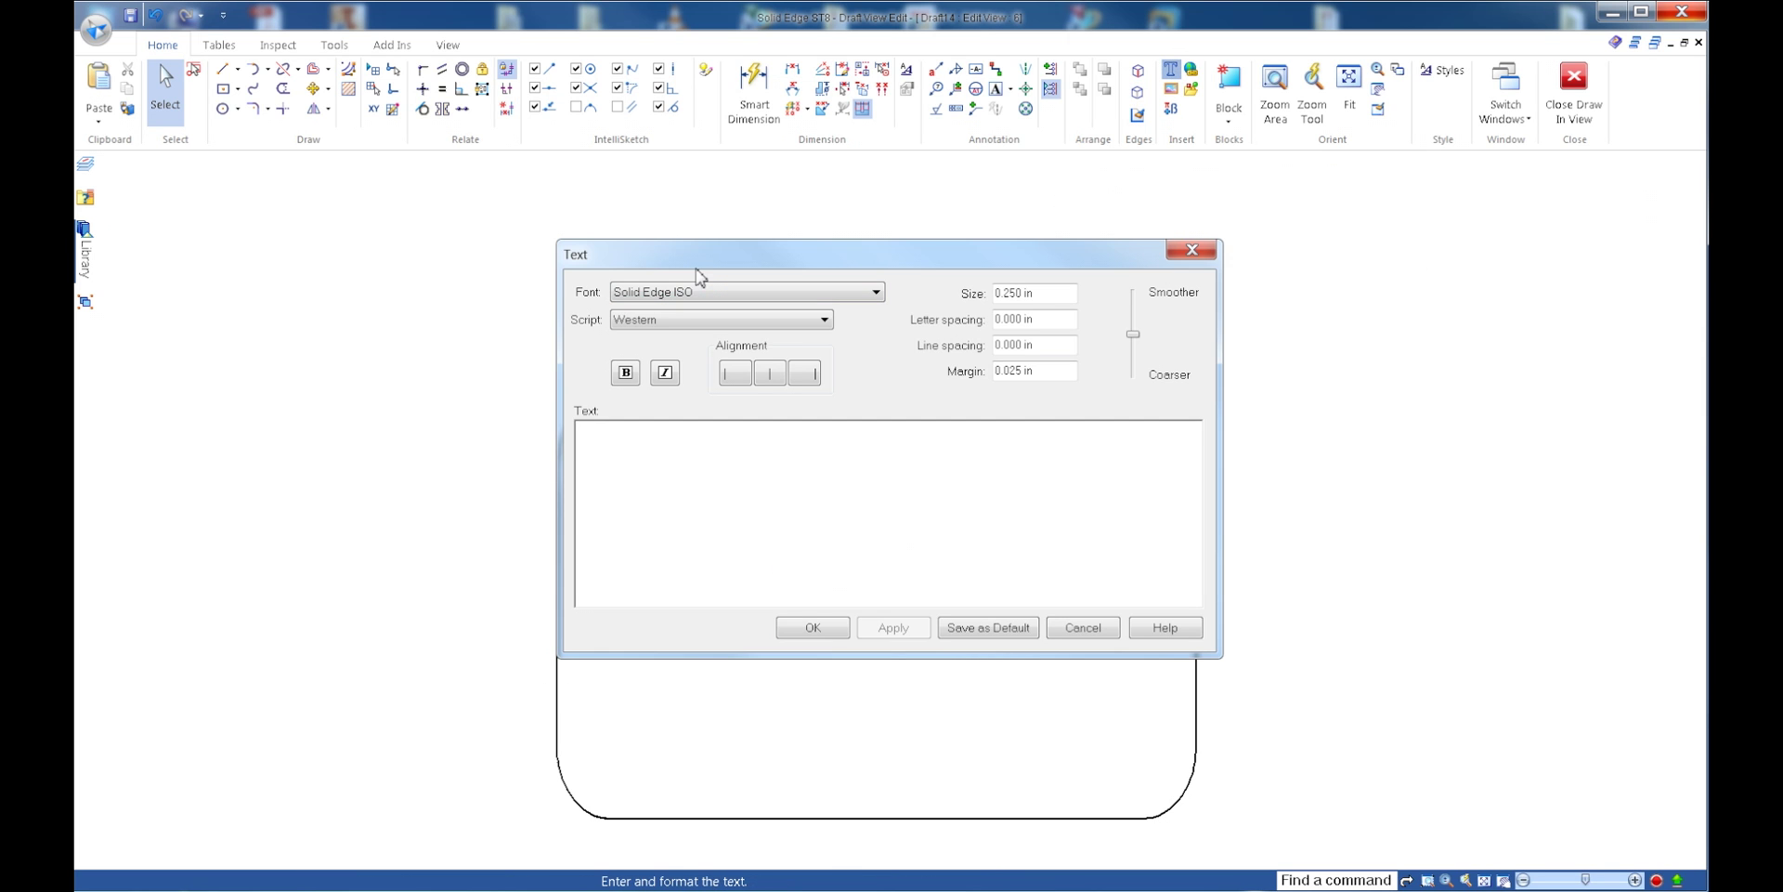
click(735, 294)
text(sn)
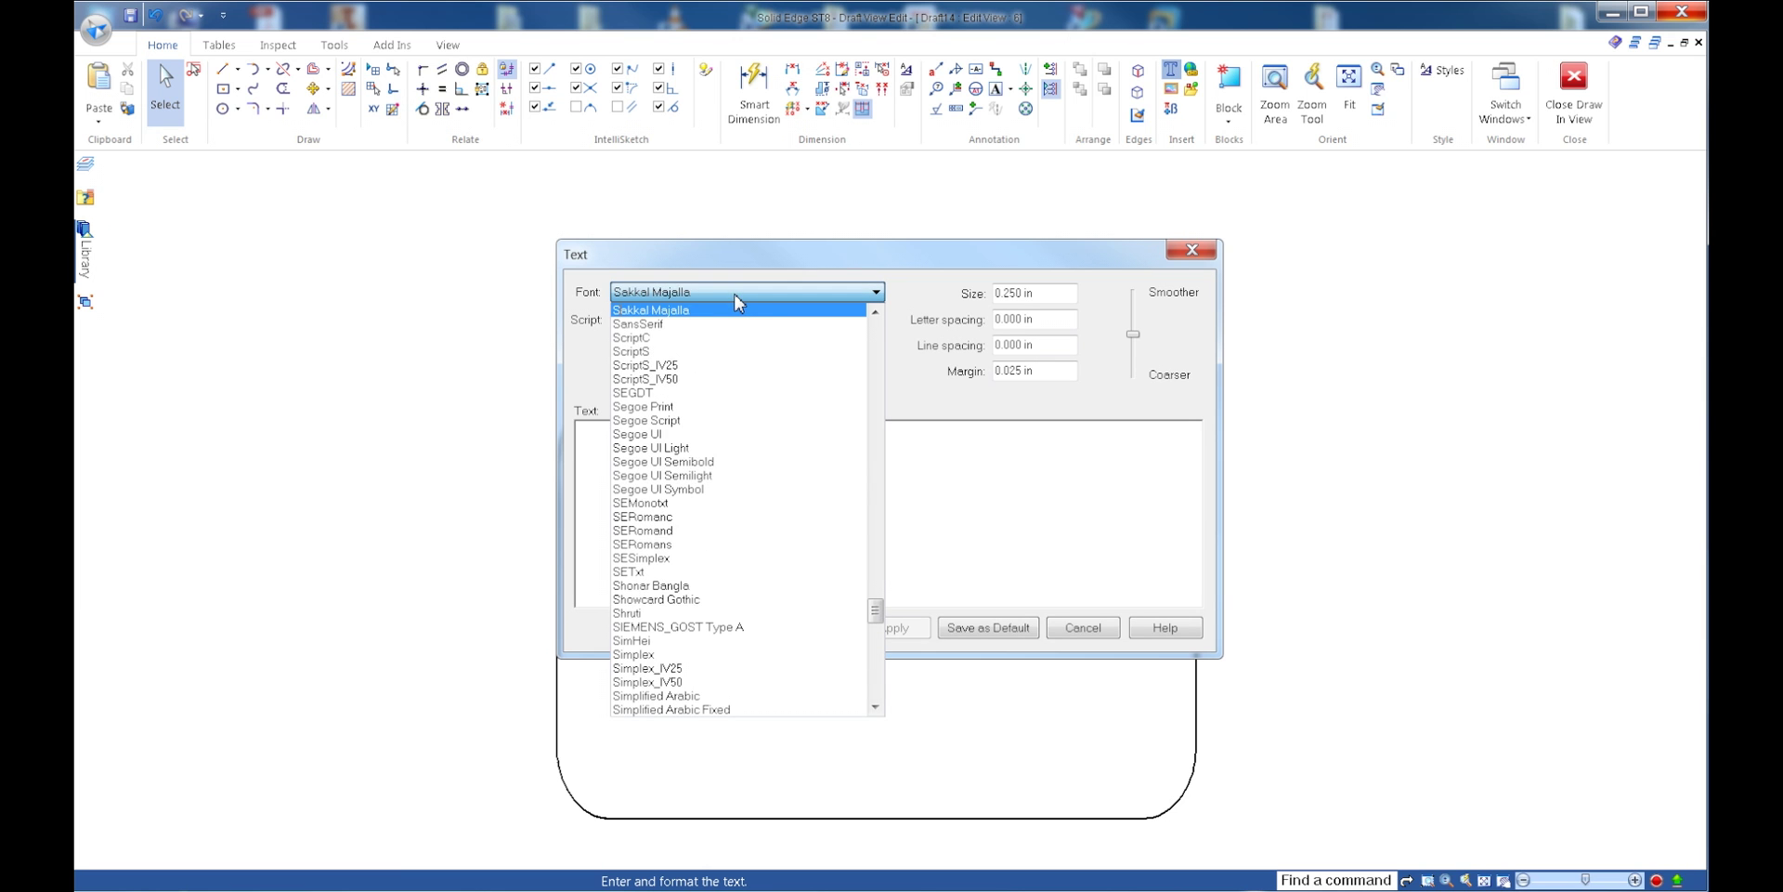
click(668, 709)
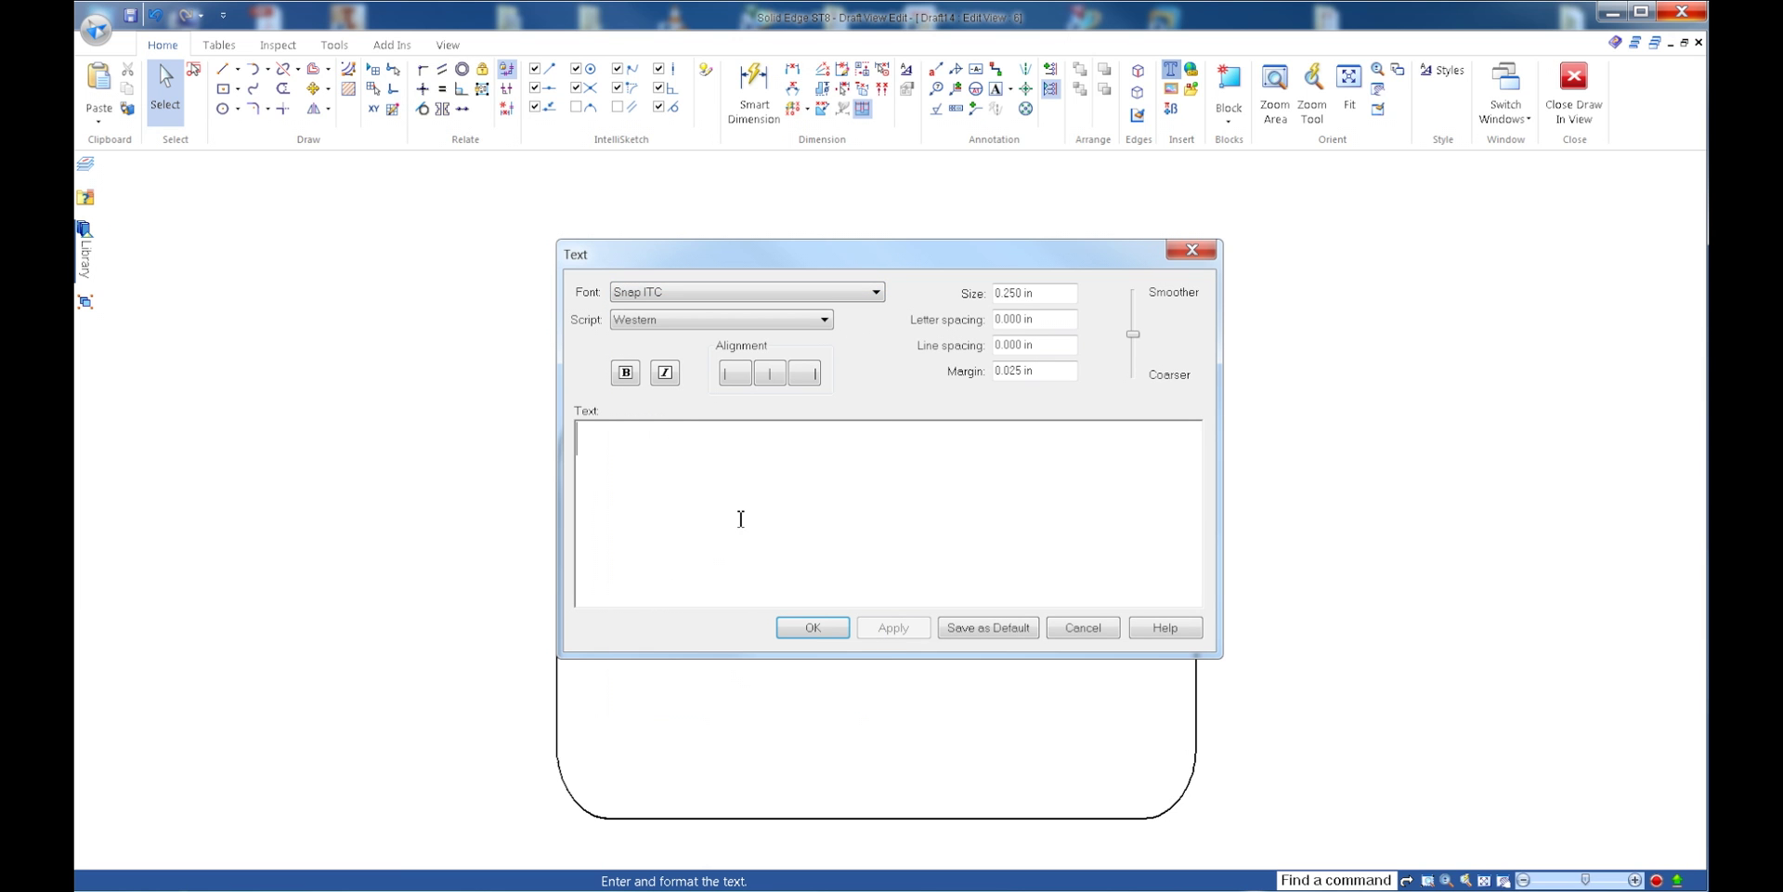
text(MOTOR)
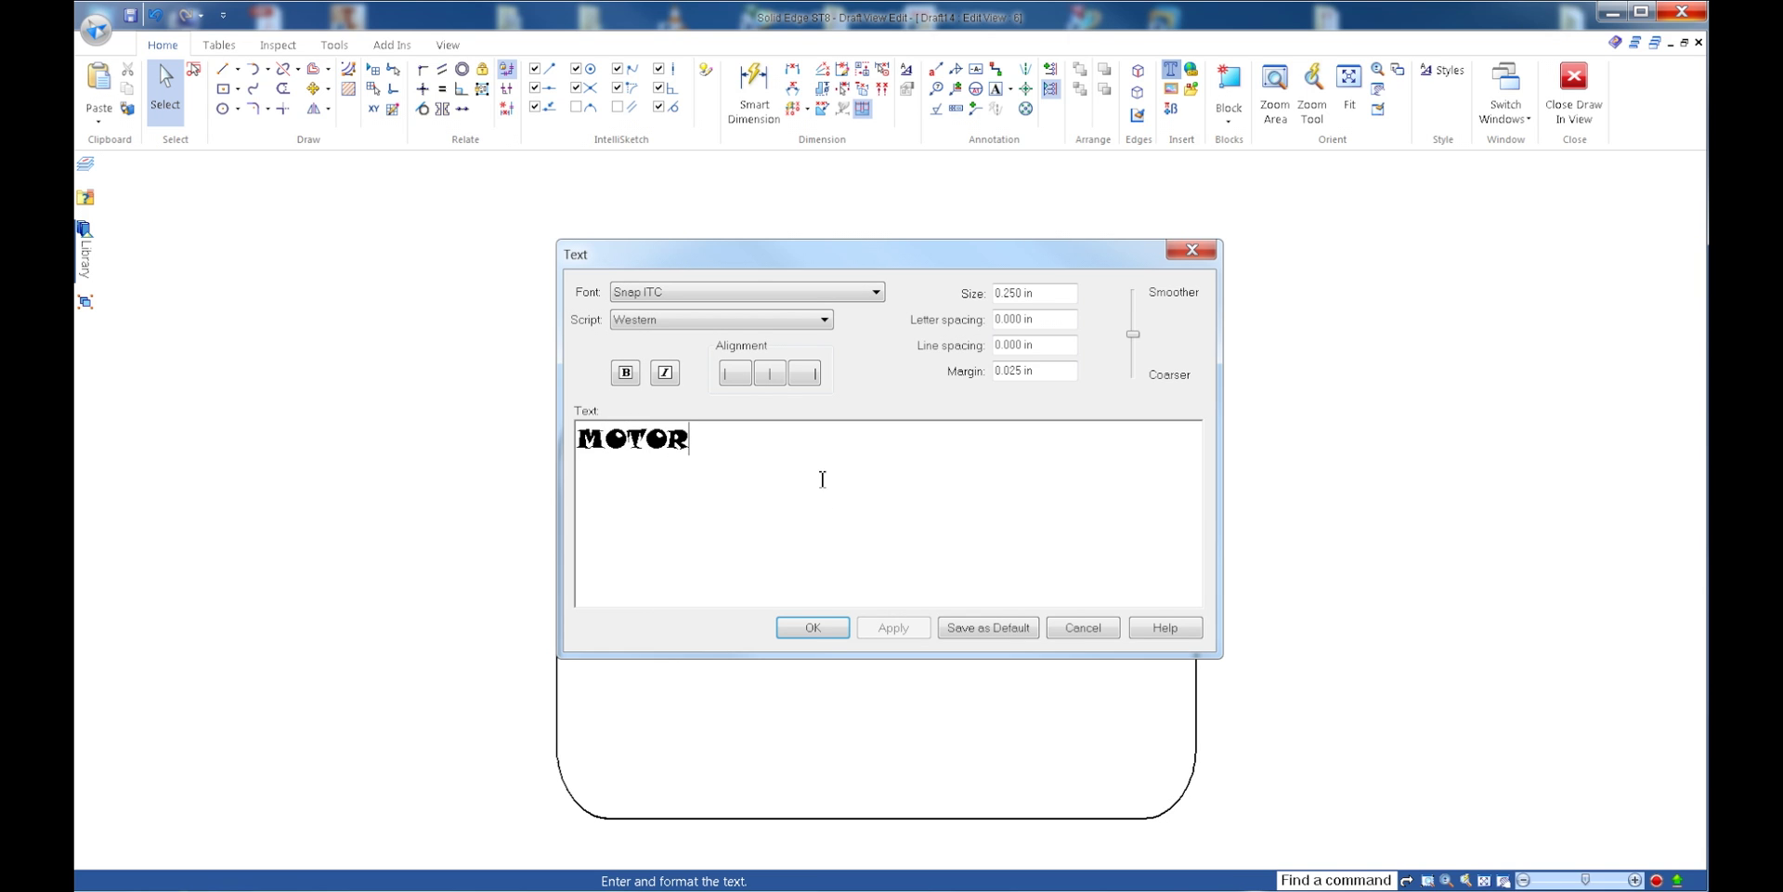
click(818, 627)
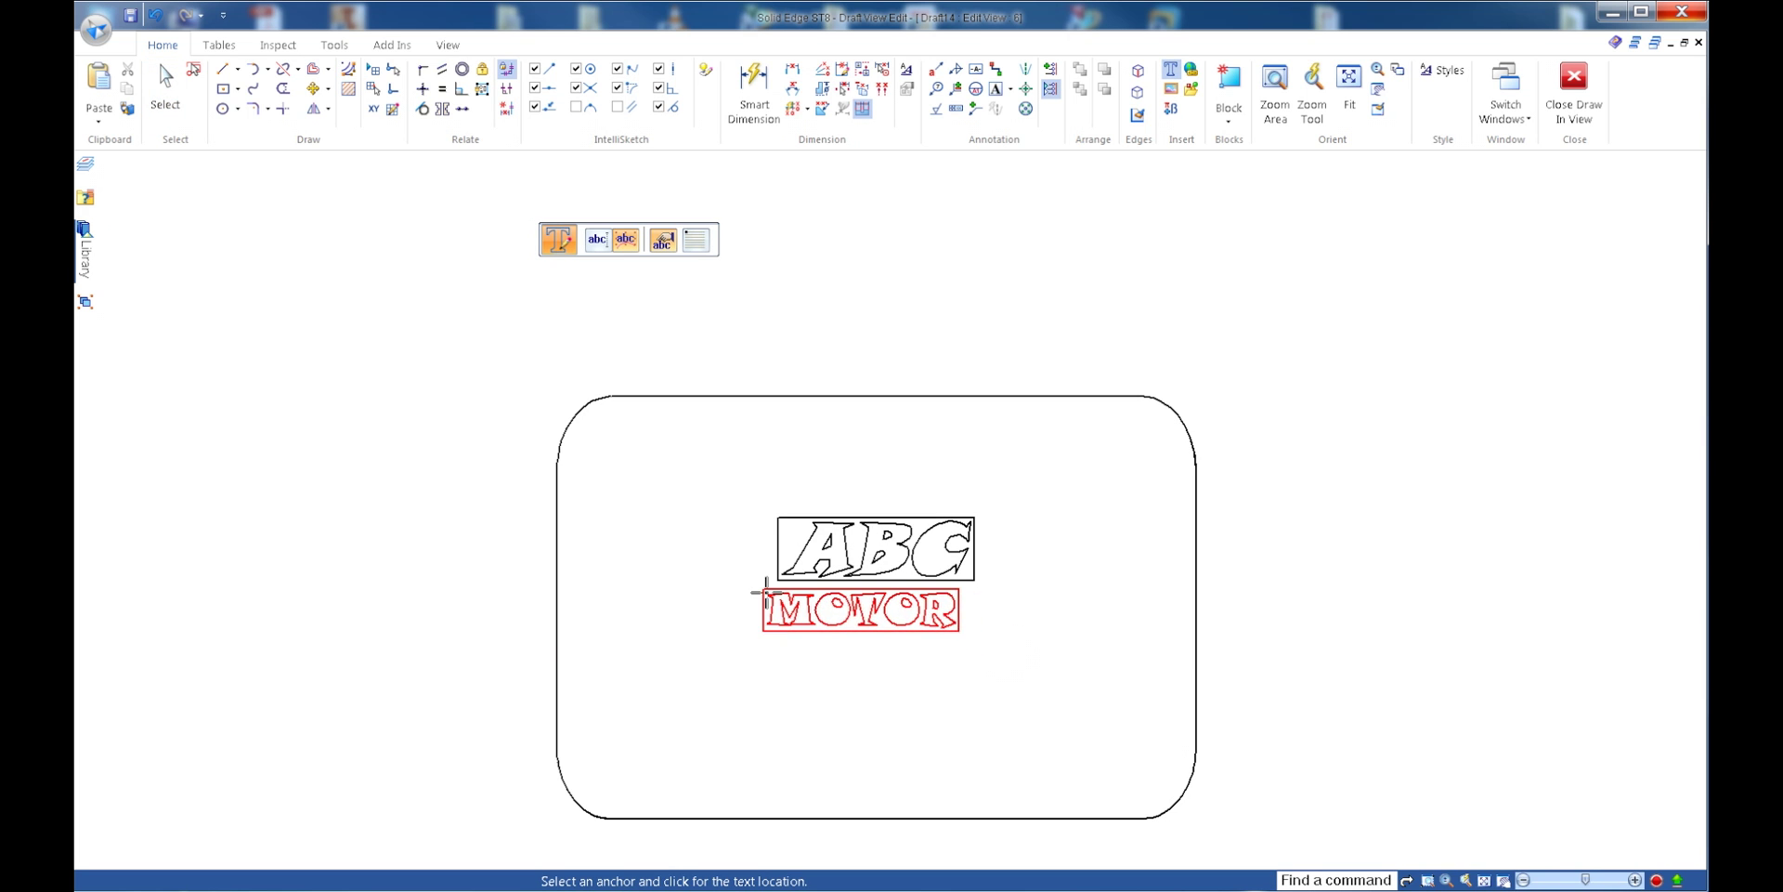
- Enlarge the MOTOR text size to 0.400 in
click(597, 240)
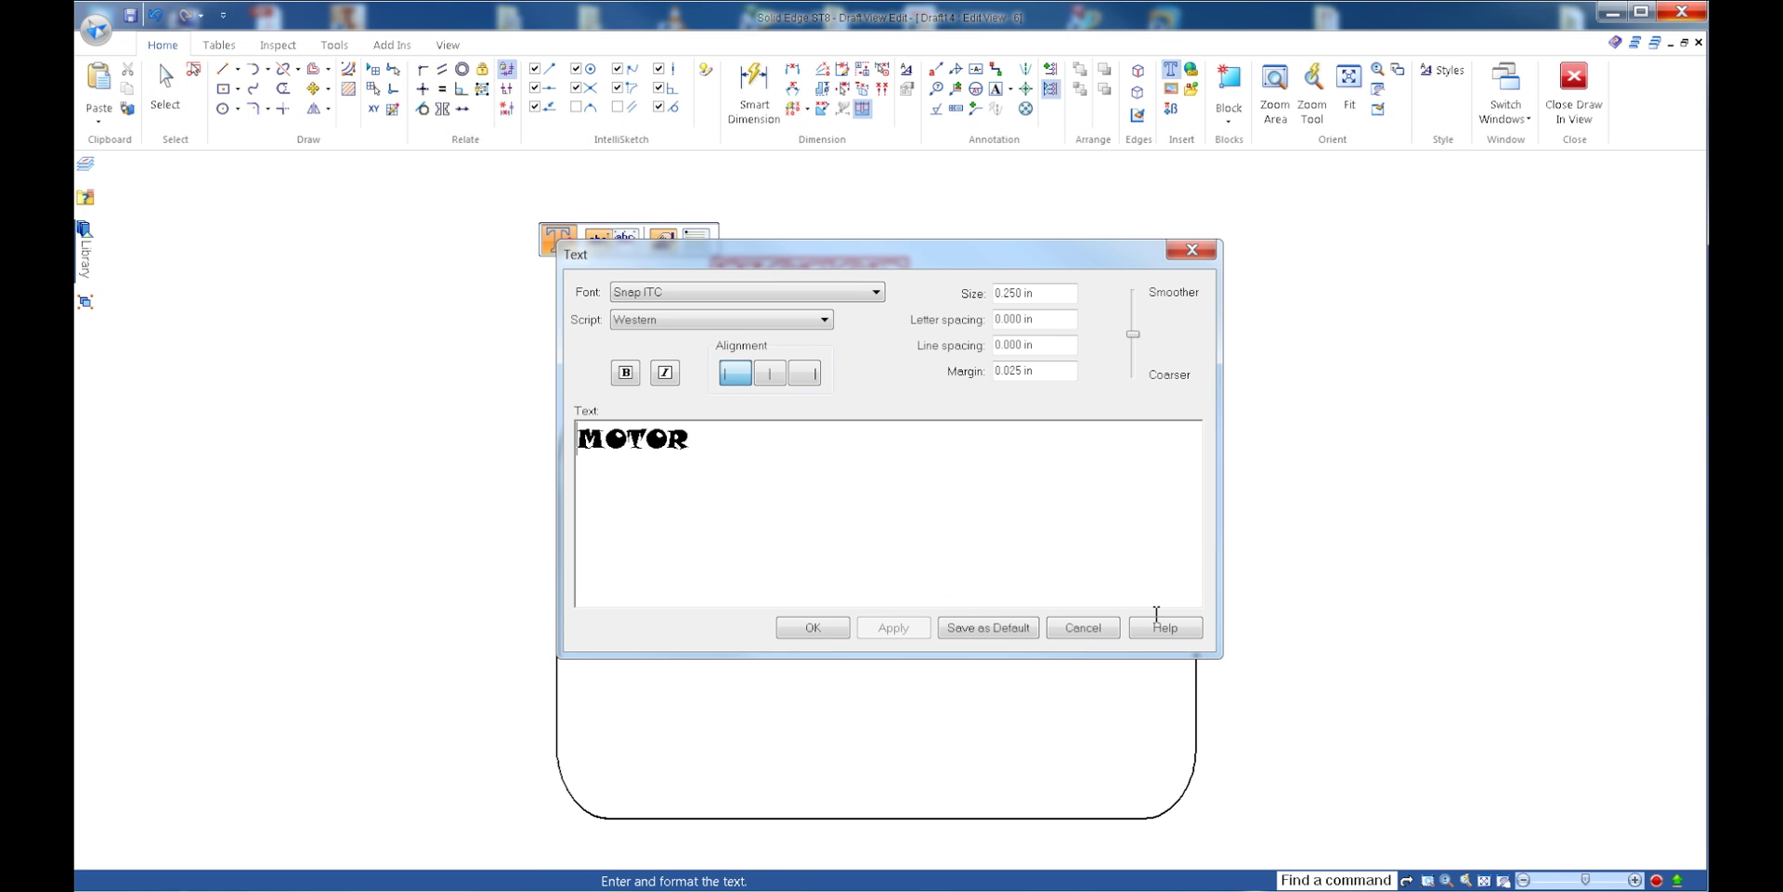
click(1017, 293)
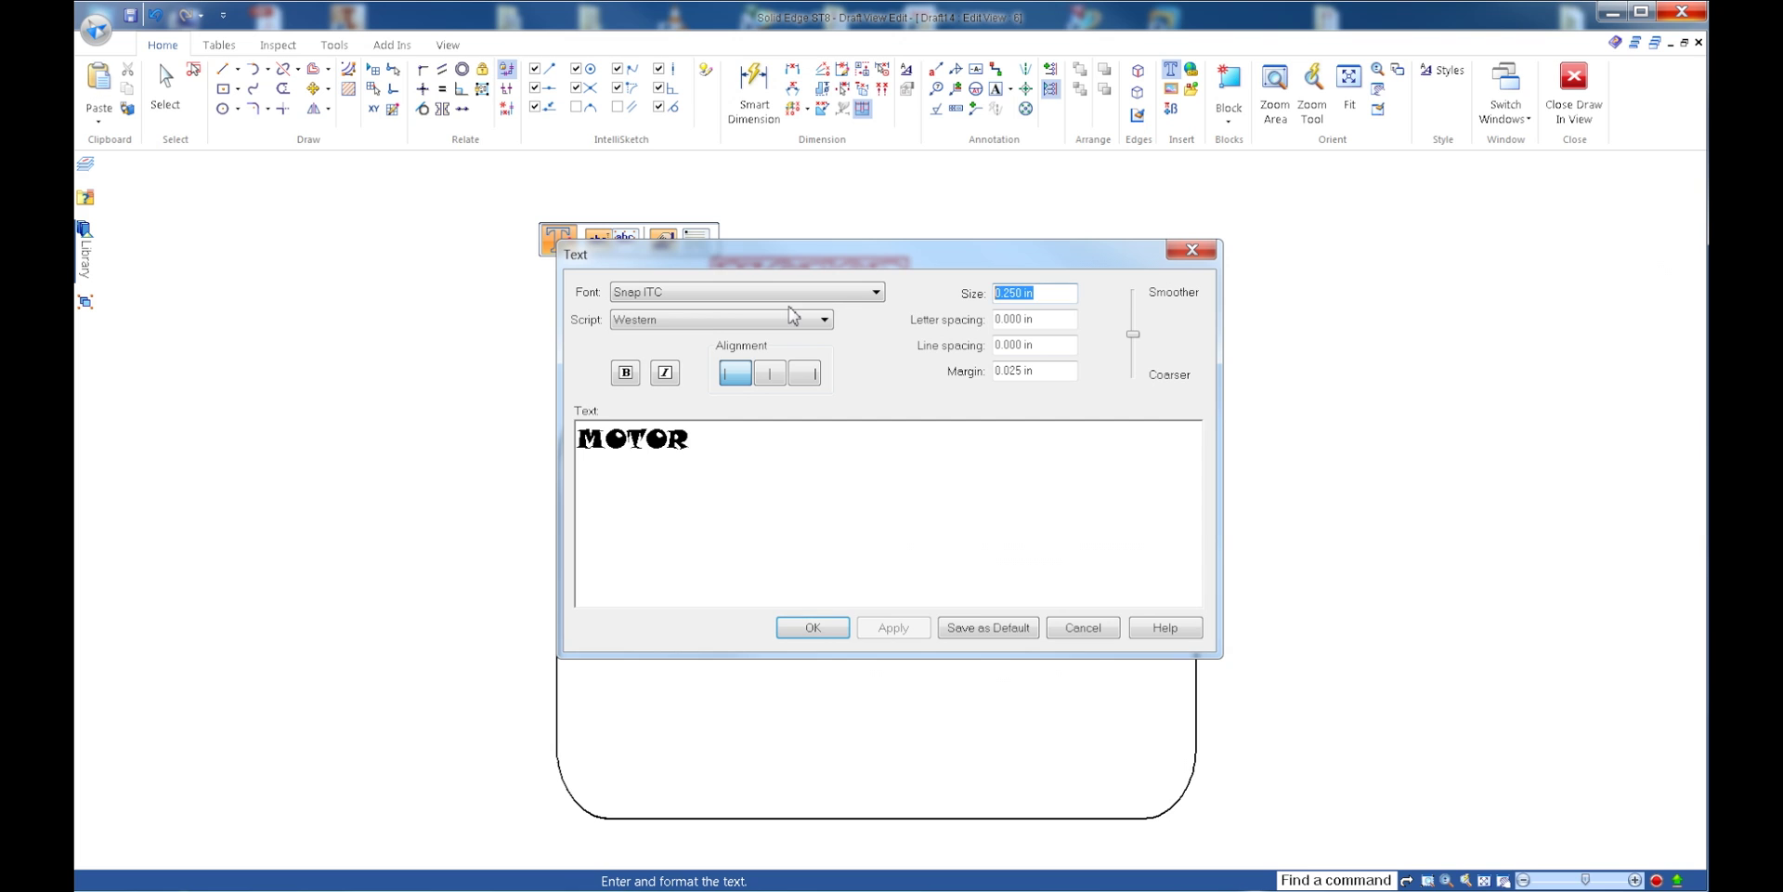
key(BackSpace)
text(.4)
key(Tab)
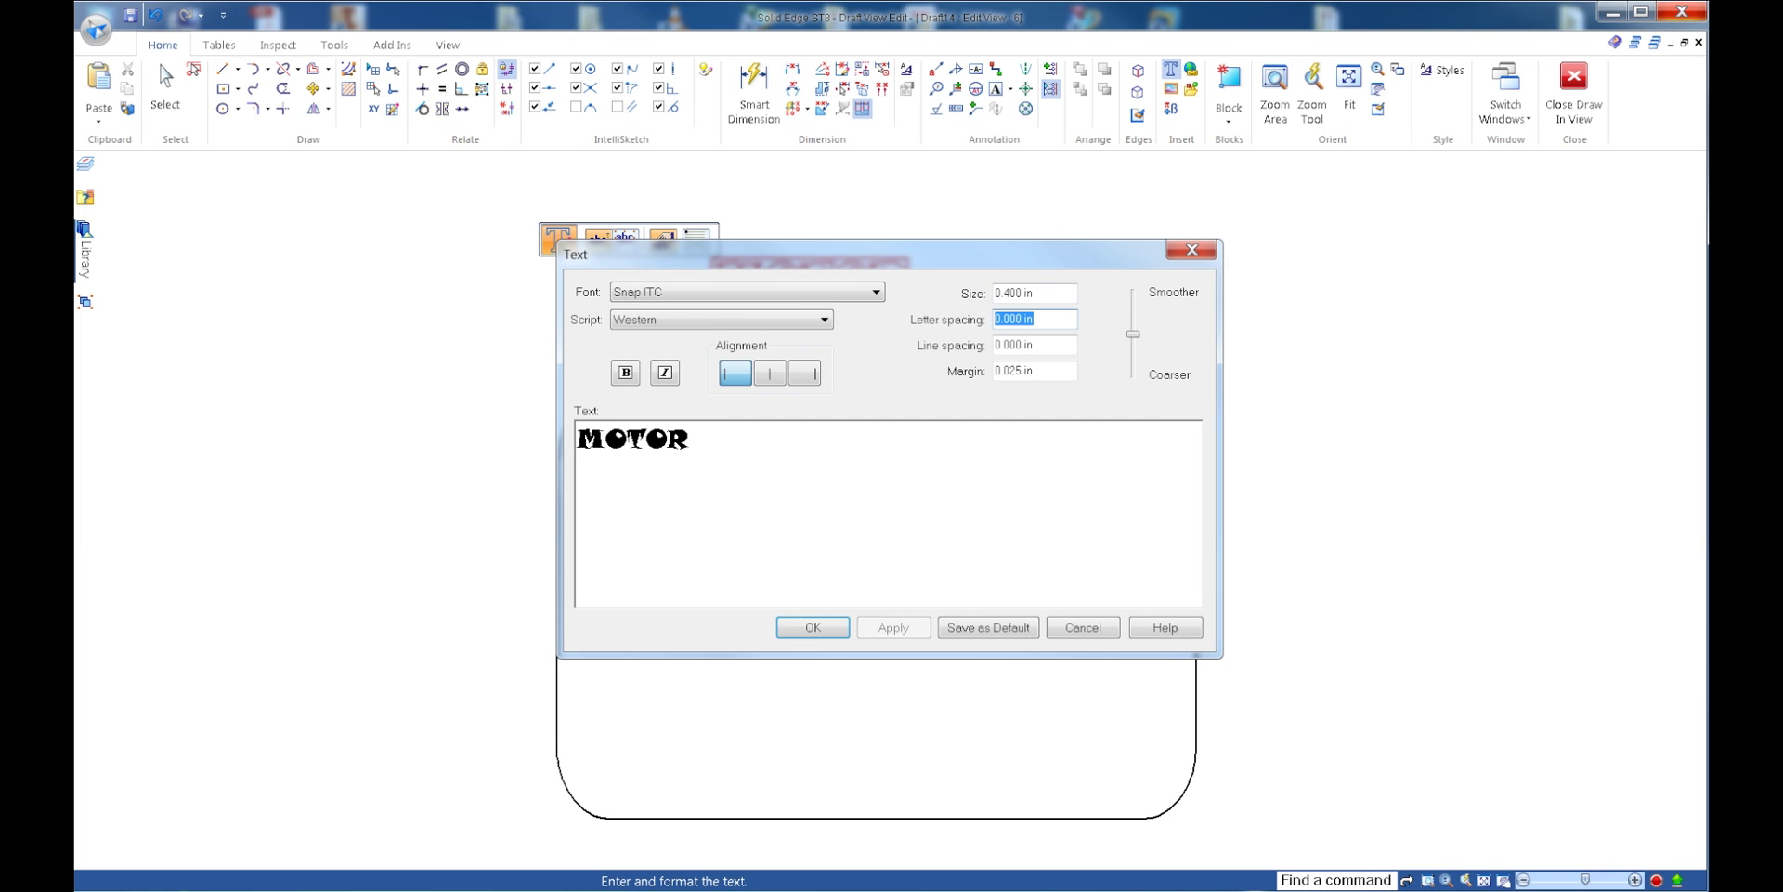
click(837, 636)
click(813, 628)
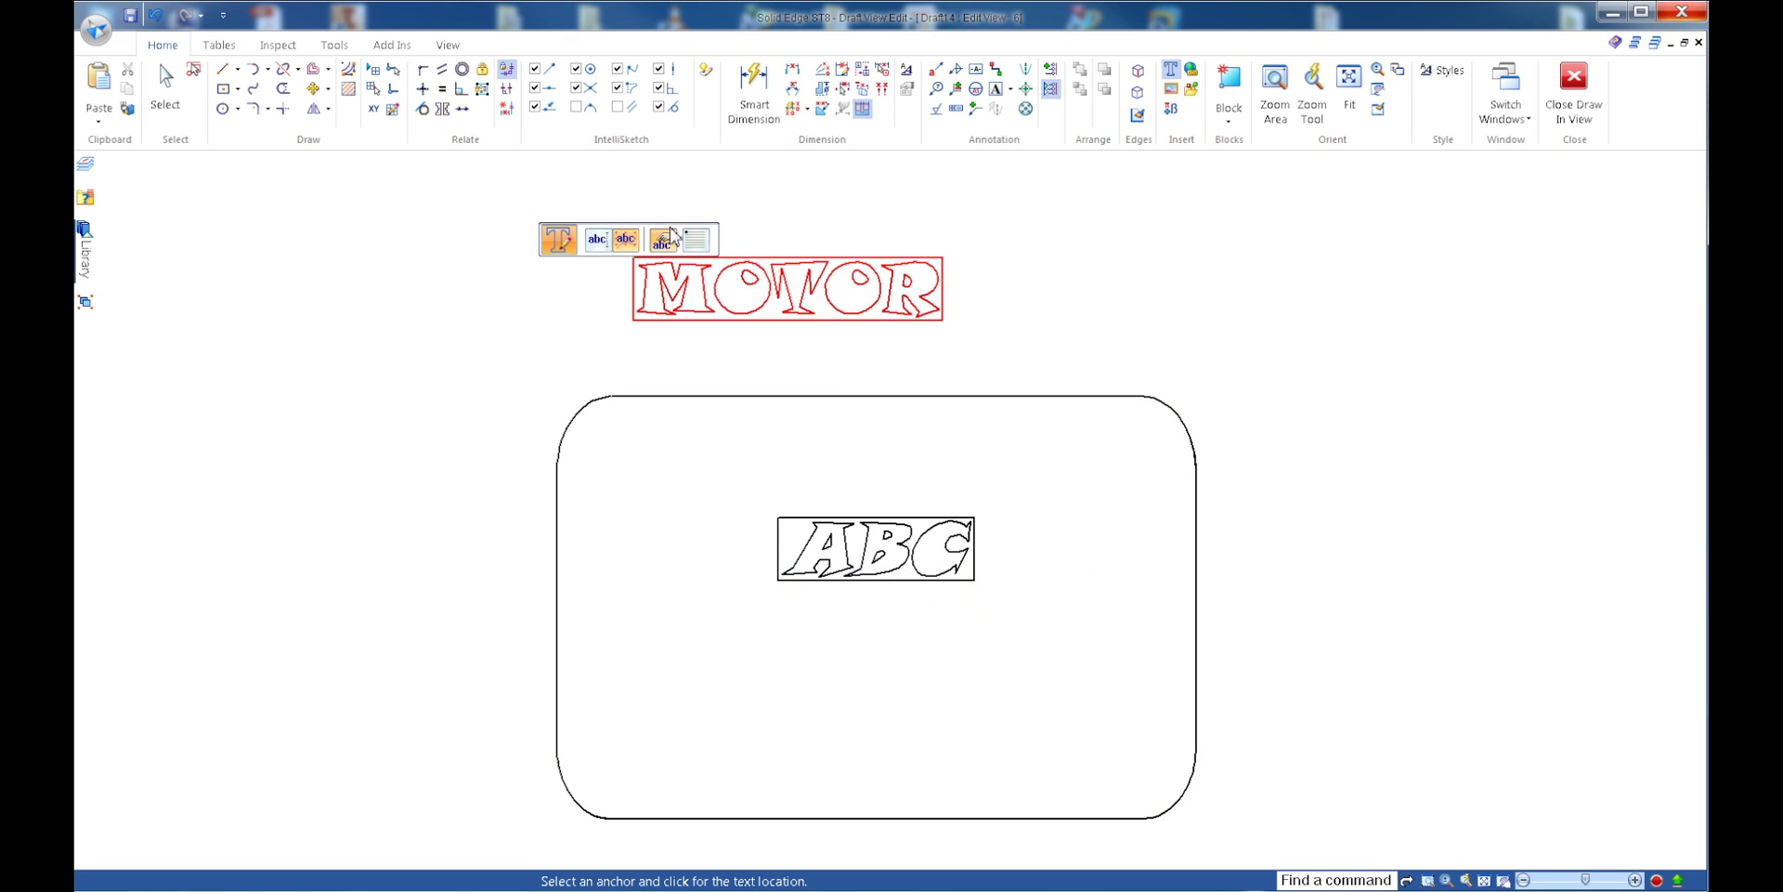
- Anchor MOTOR at Top Center and place it centred just below ABC
click(698, 243)
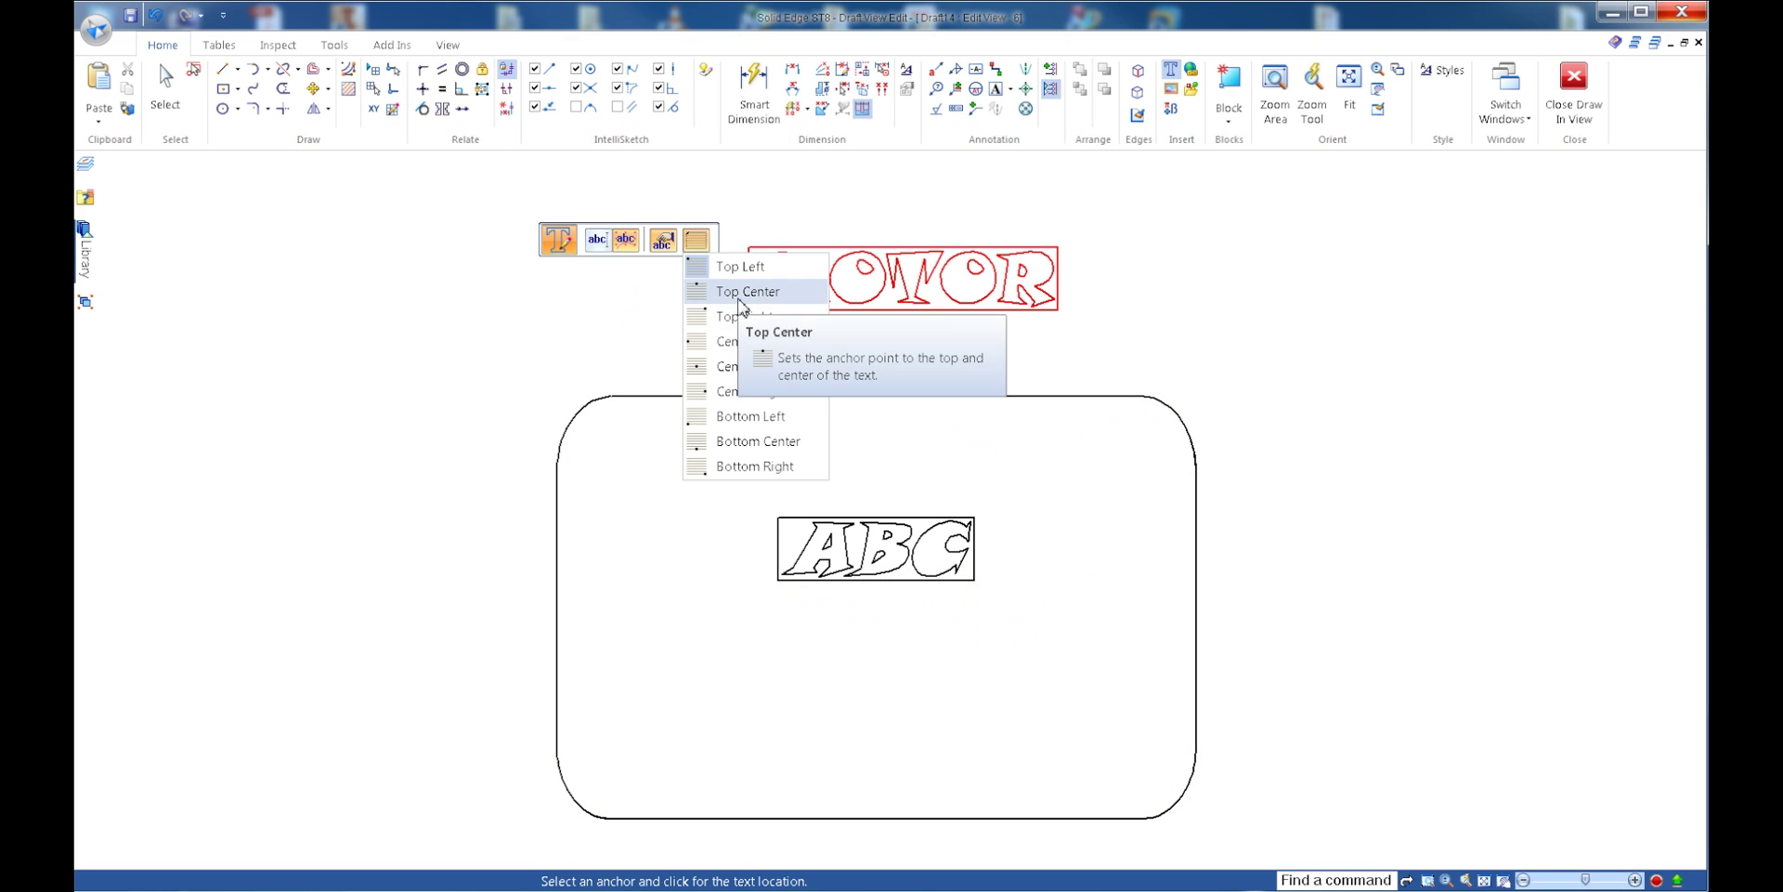
click(737, 290)
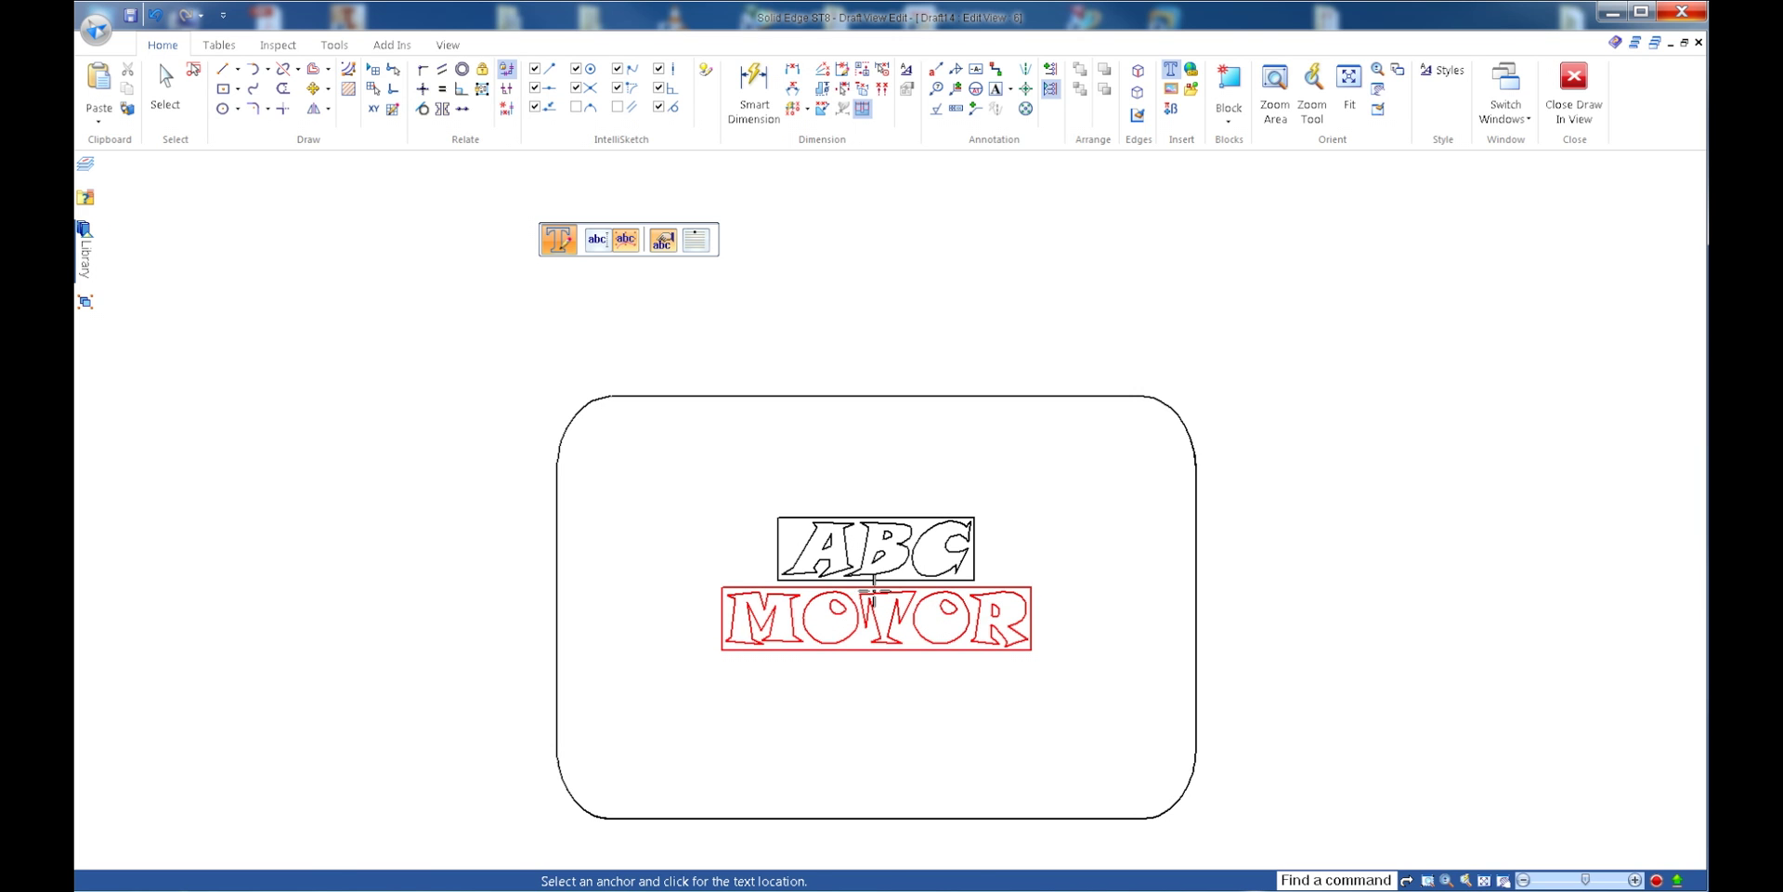
click(873, 599)
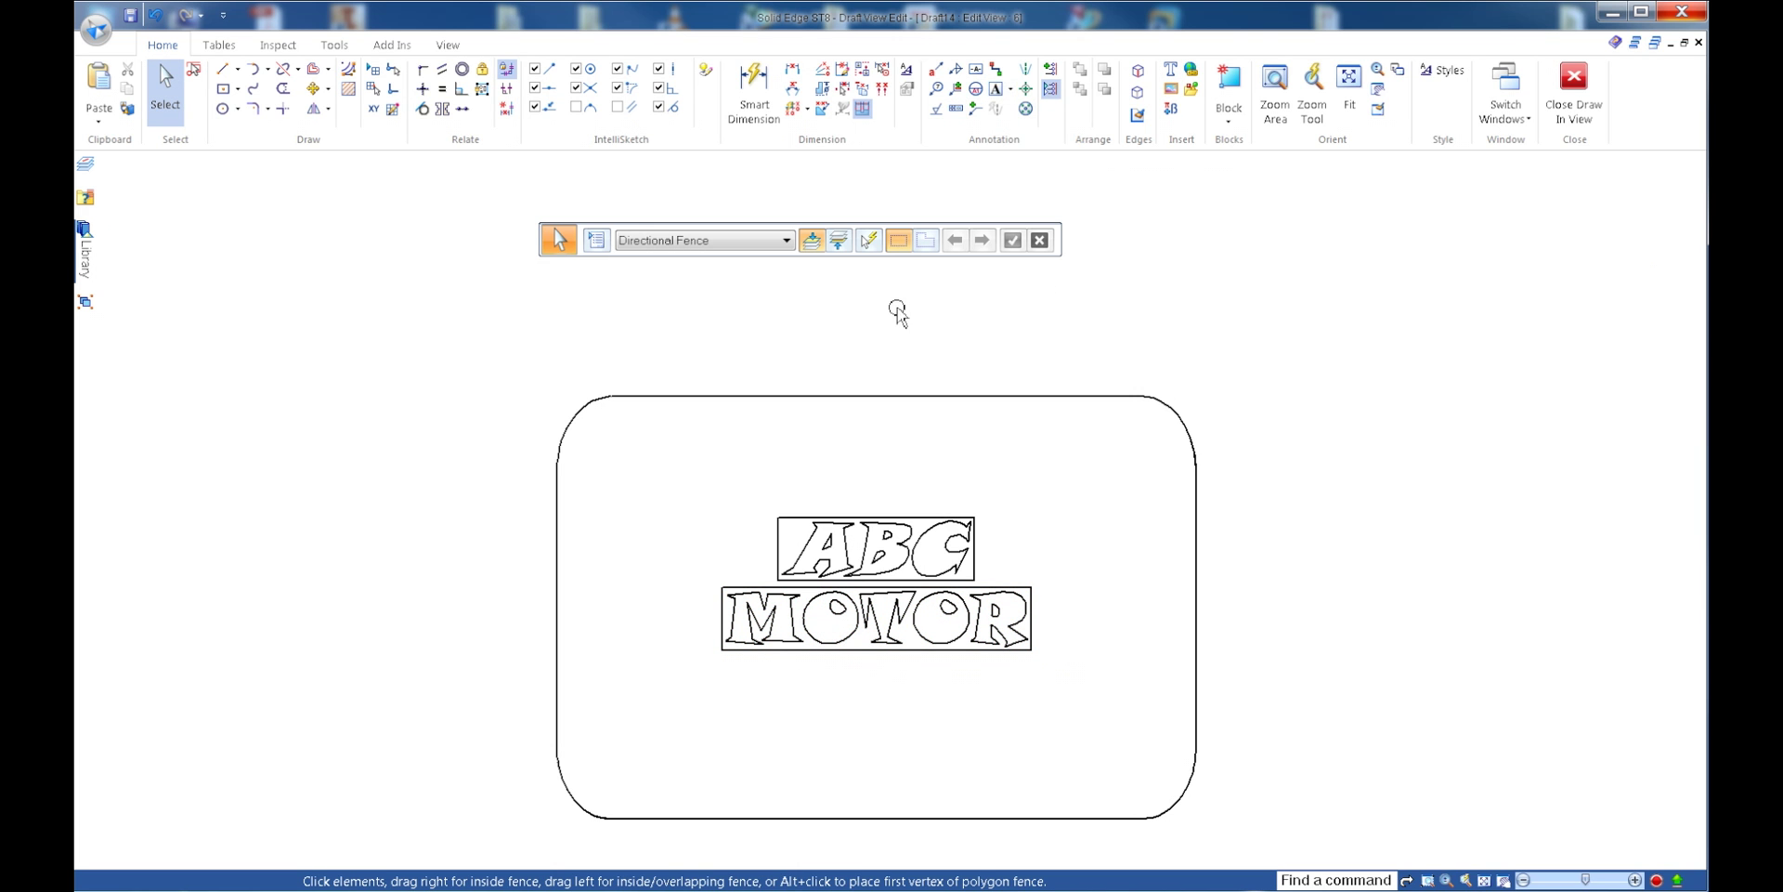
click(1170, 69)
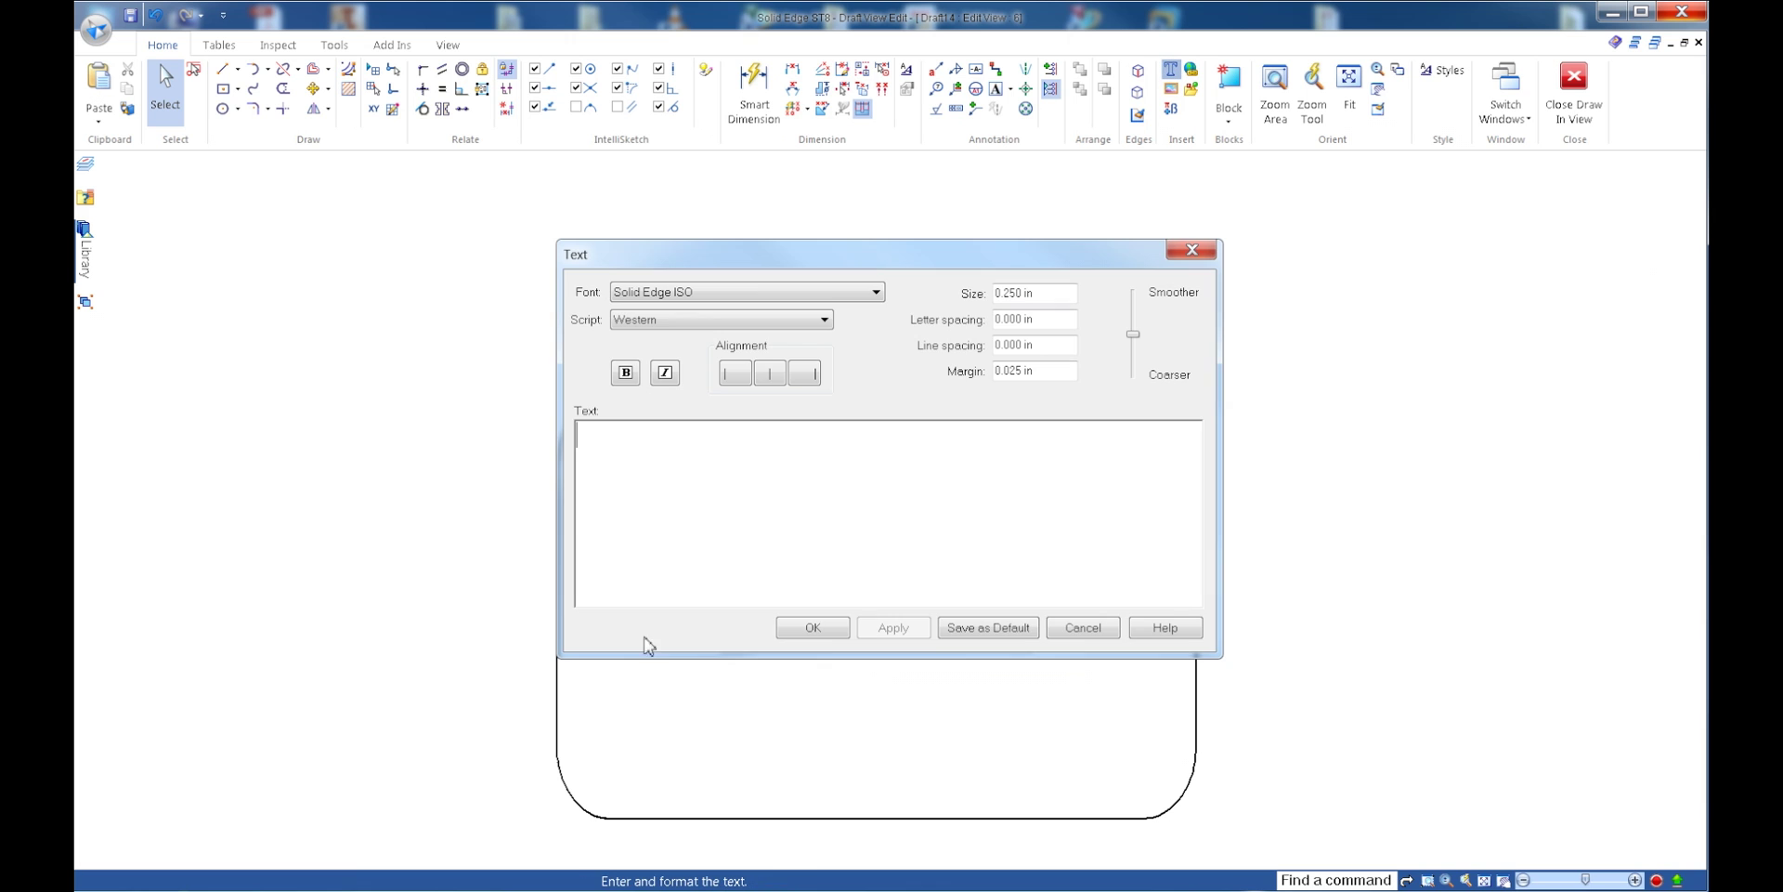
- Enter OIL CO. as text in Snap ITC at 0.400 in size
click(806, 293)
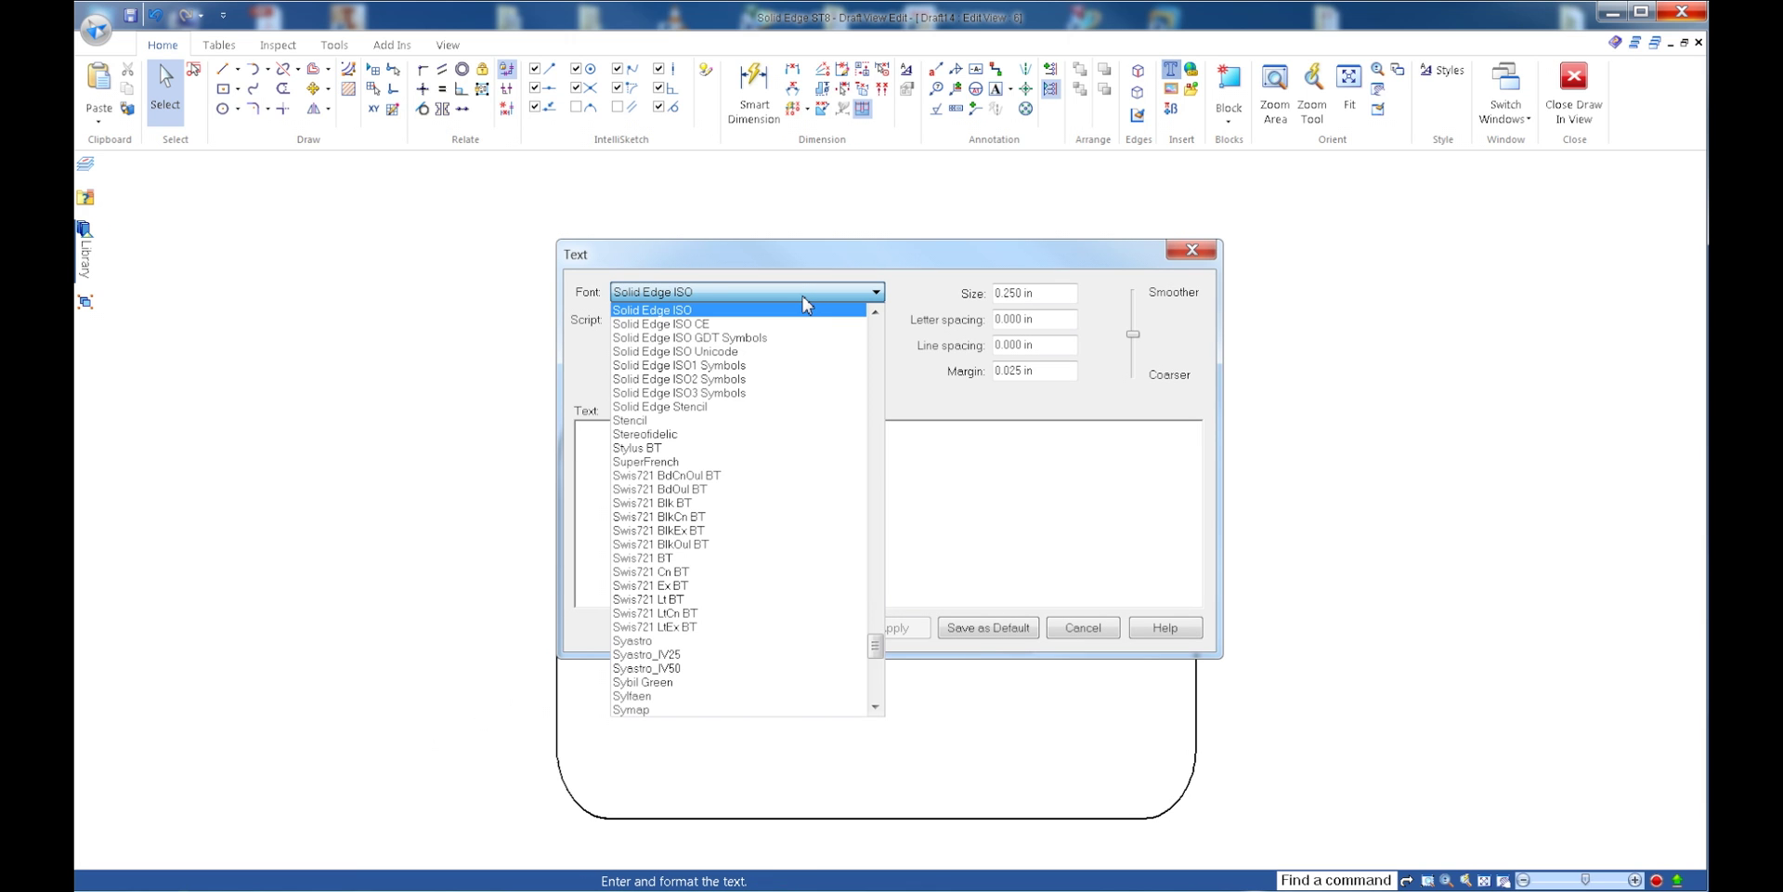
scroll(805, 307, up, 10)
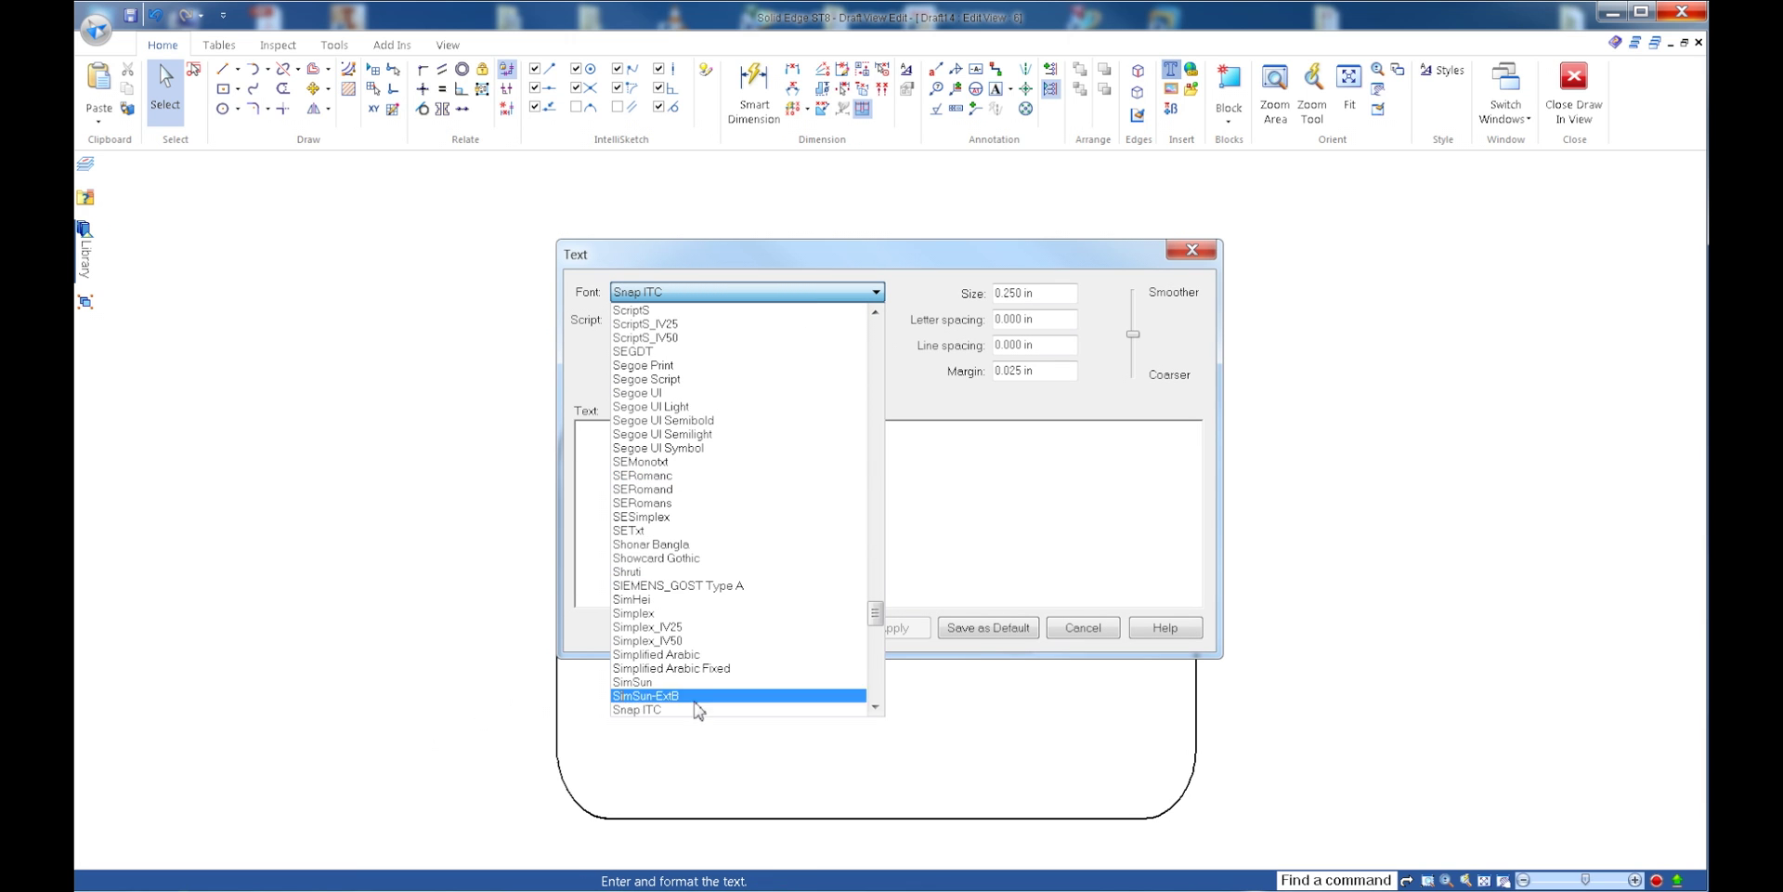
click(683, 709)
click(735, 373)
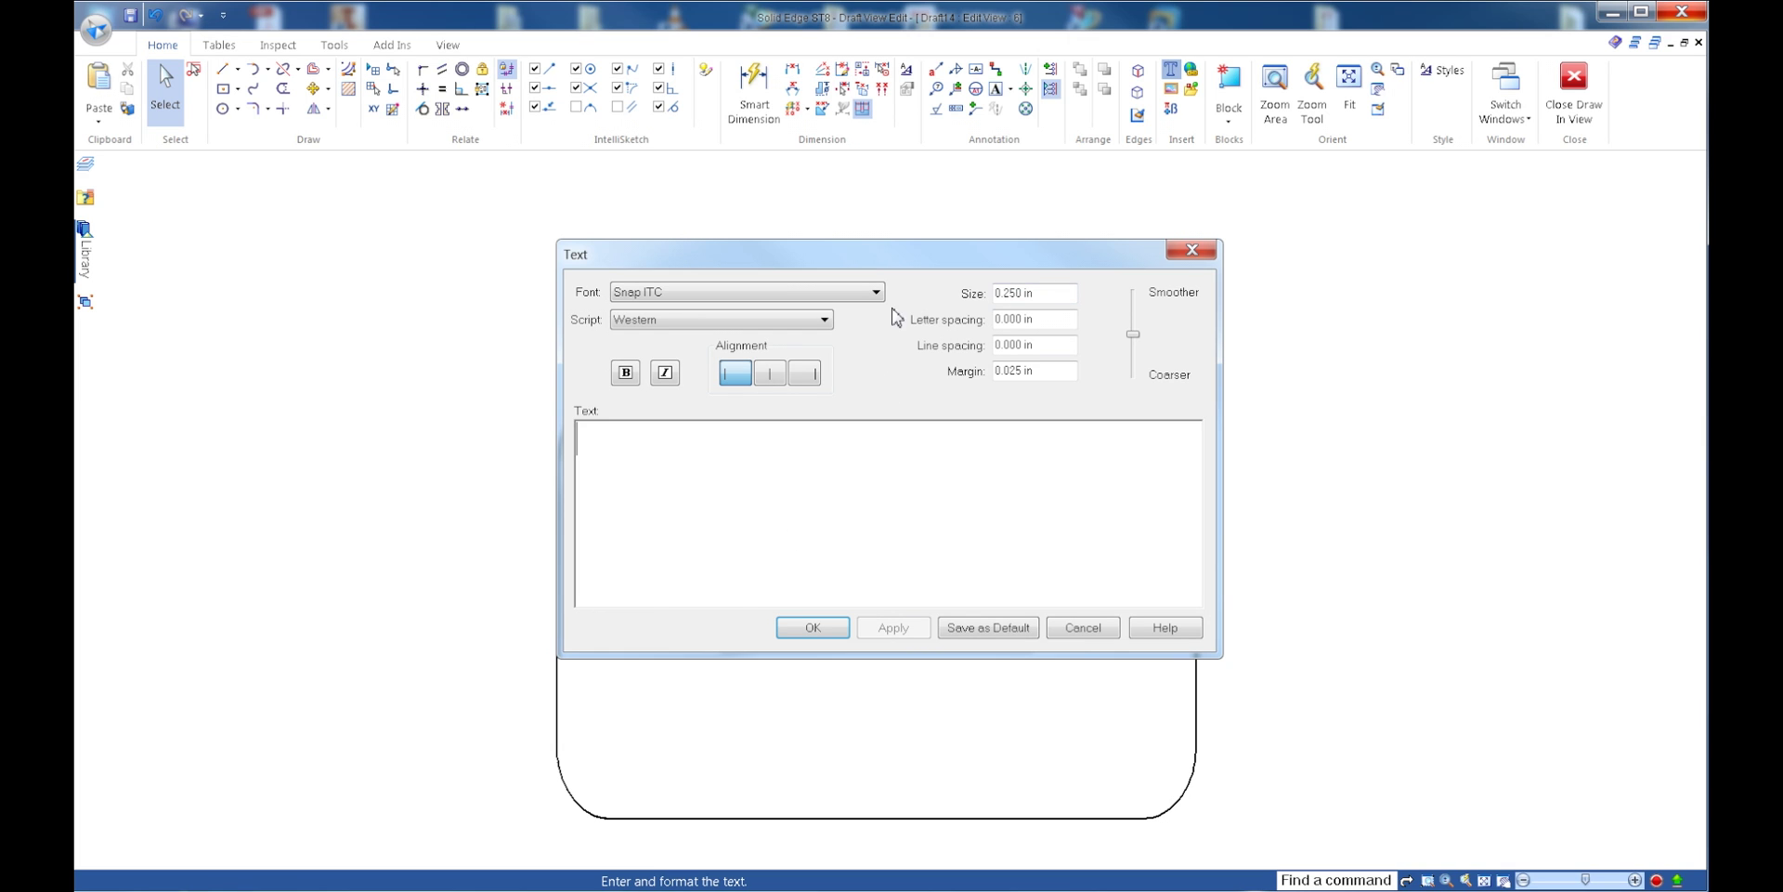
drag(1050, 296, 783, 295)
key(BackSpace)
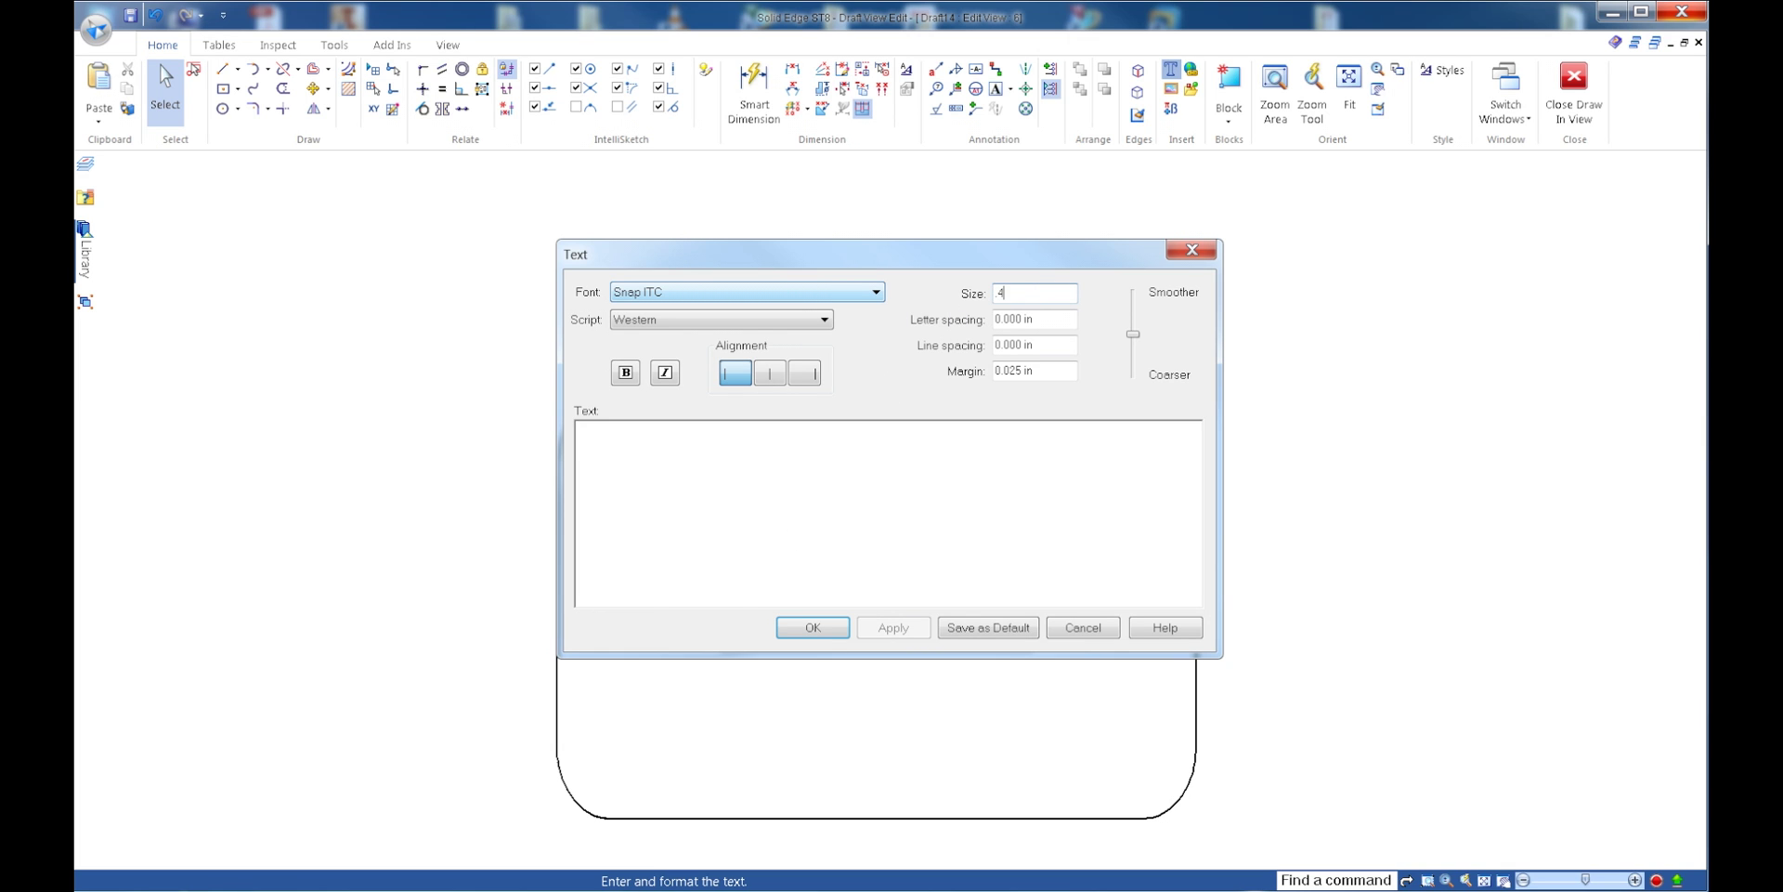
key(Tab)
click(688, 467)
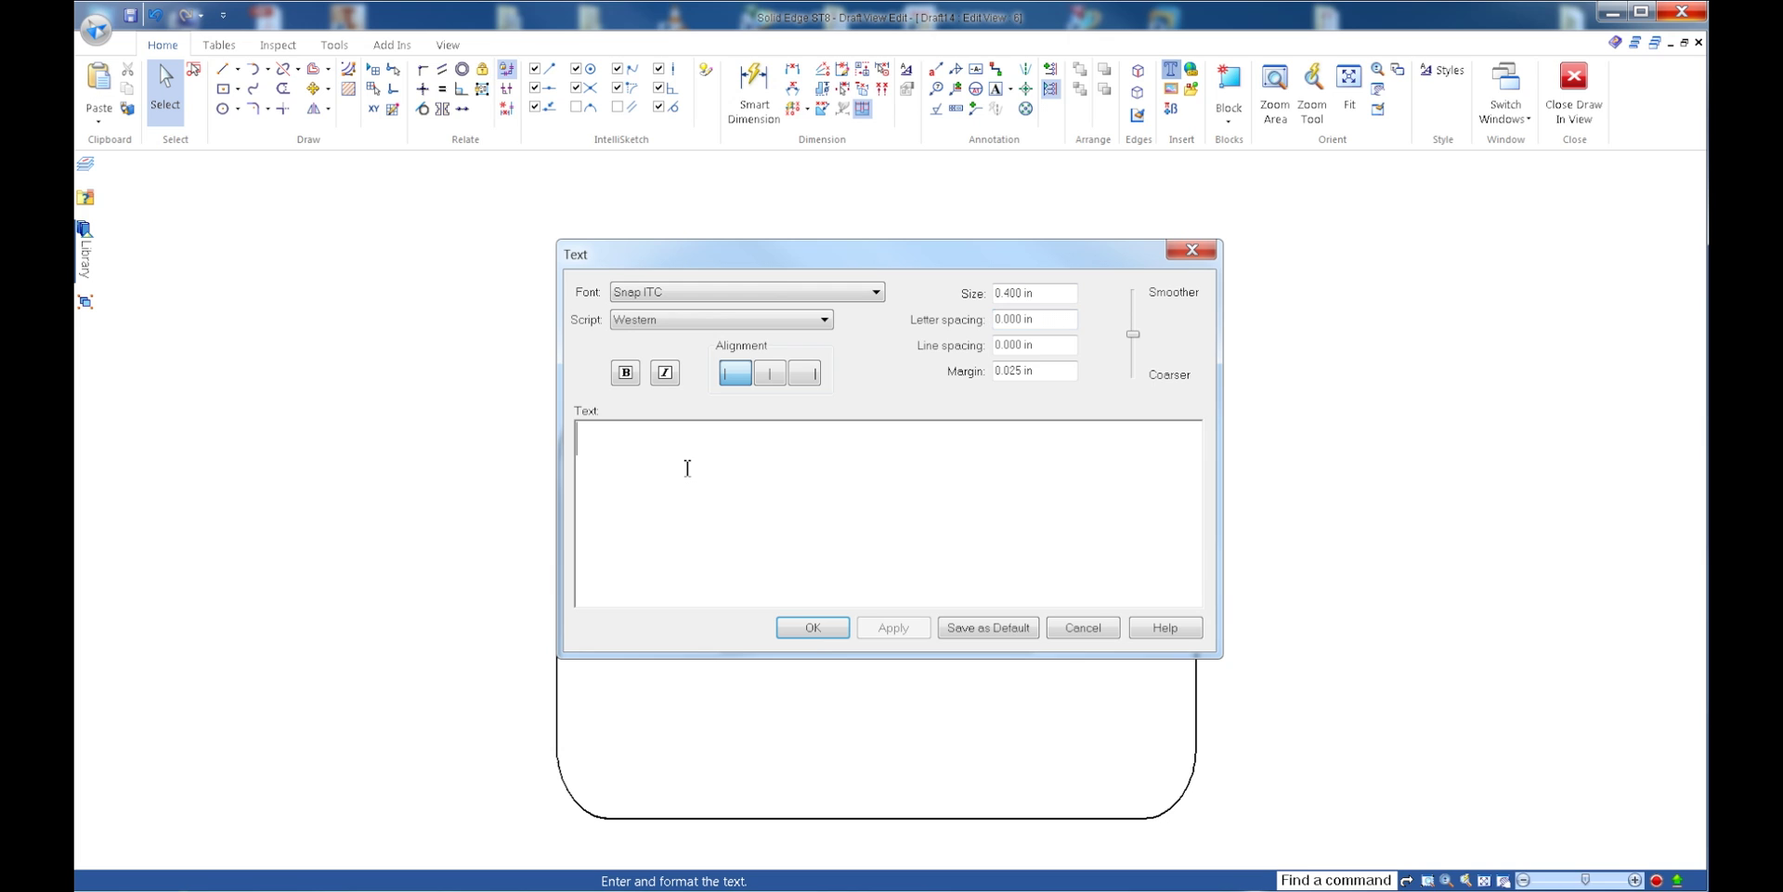
text(OIL CO.)
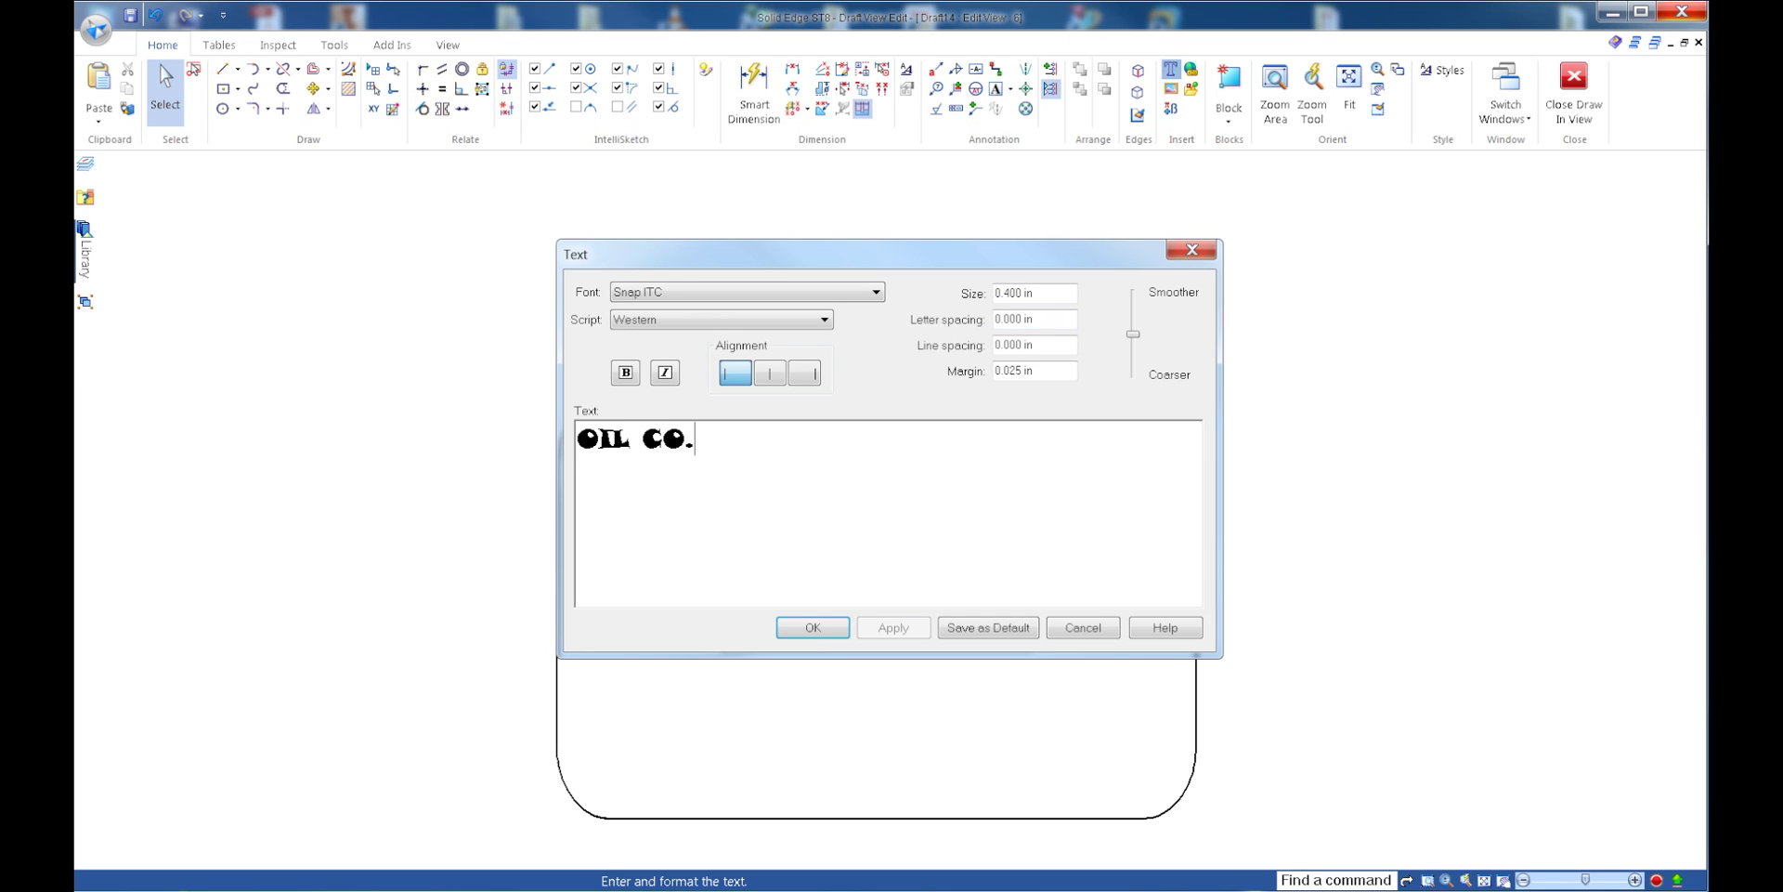
click(841, 639)
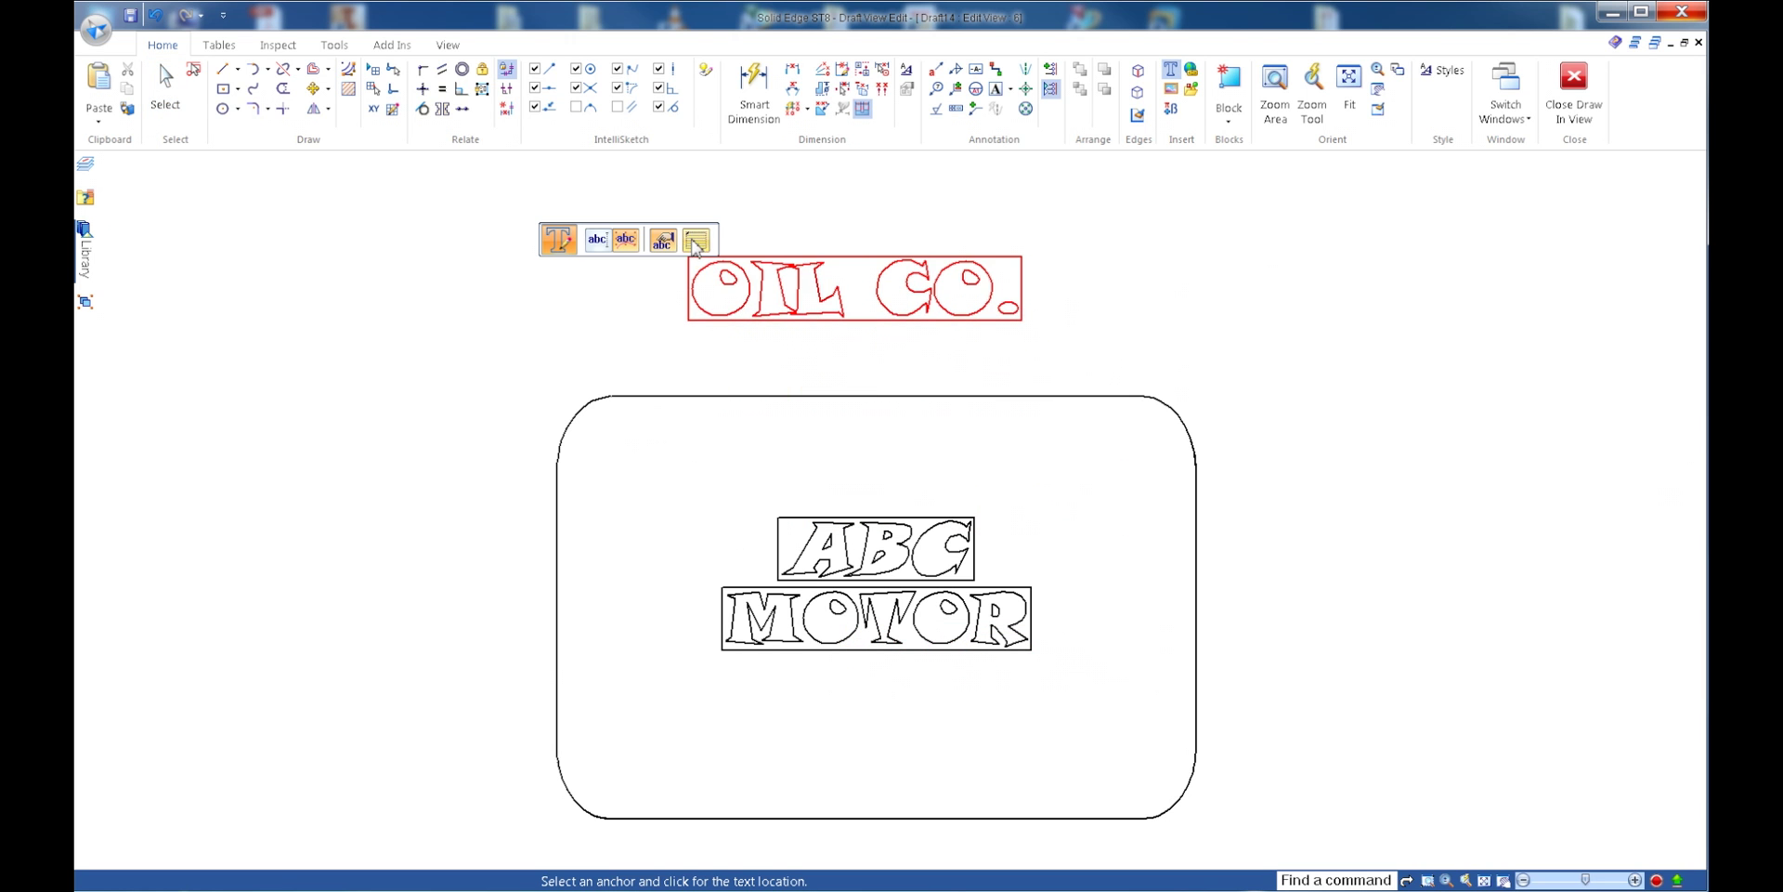
- Anchor OIL CO. at Top Center and place it below MOTOR in the box
click(696, 240)
click(742, 291)
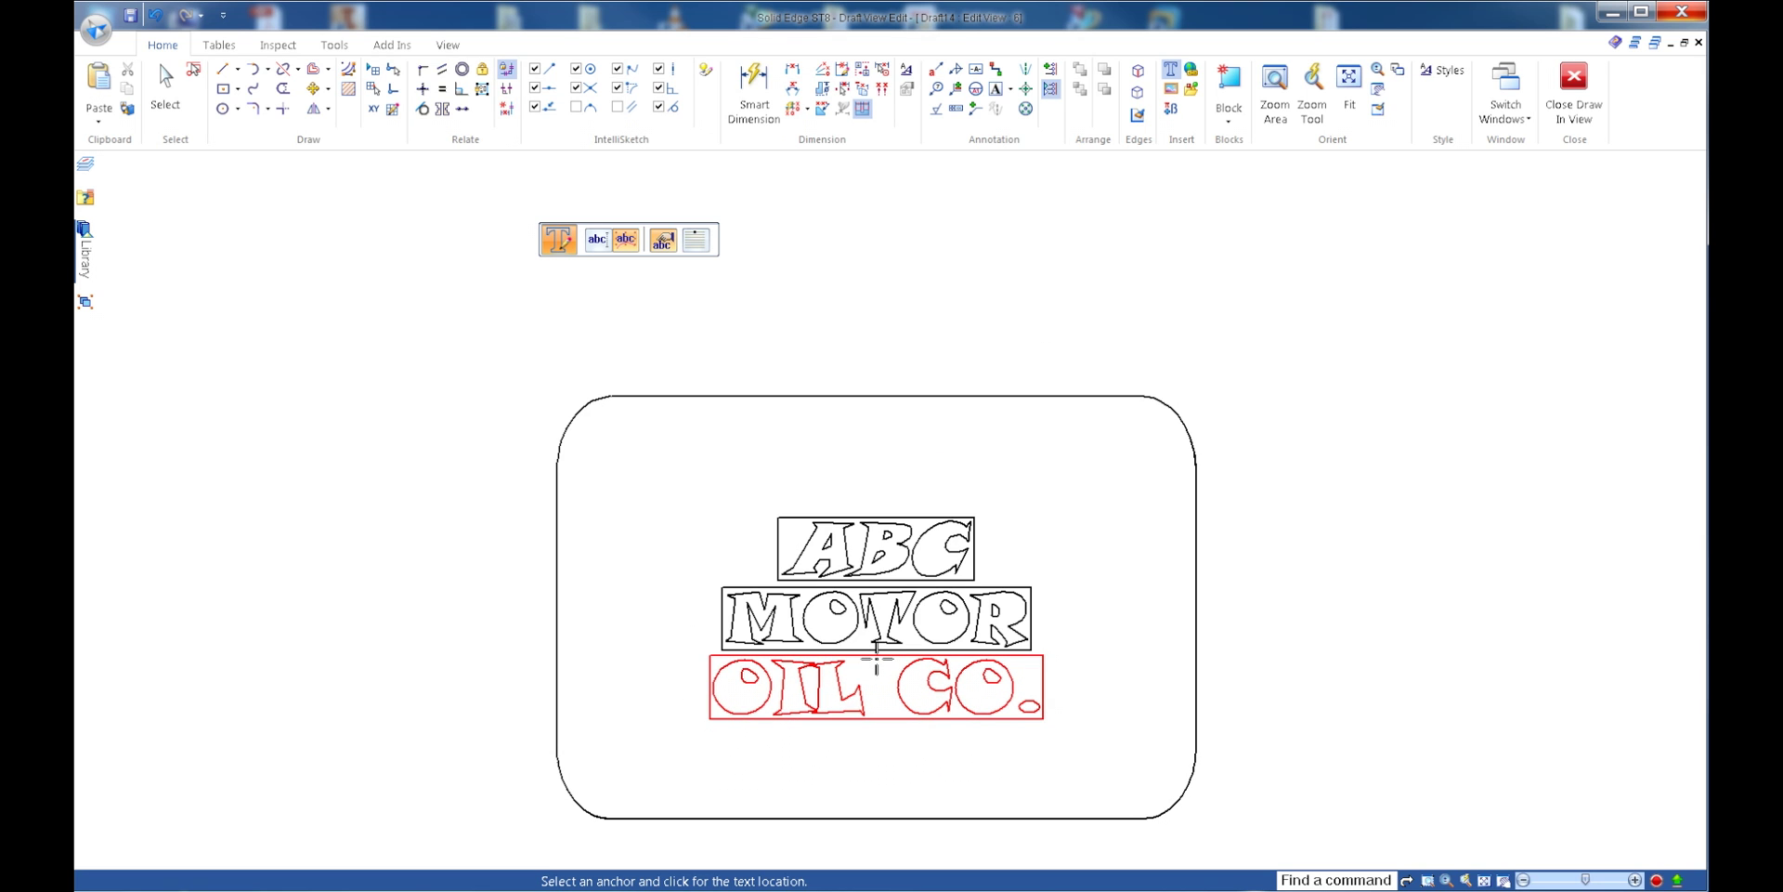
click(876, 662)
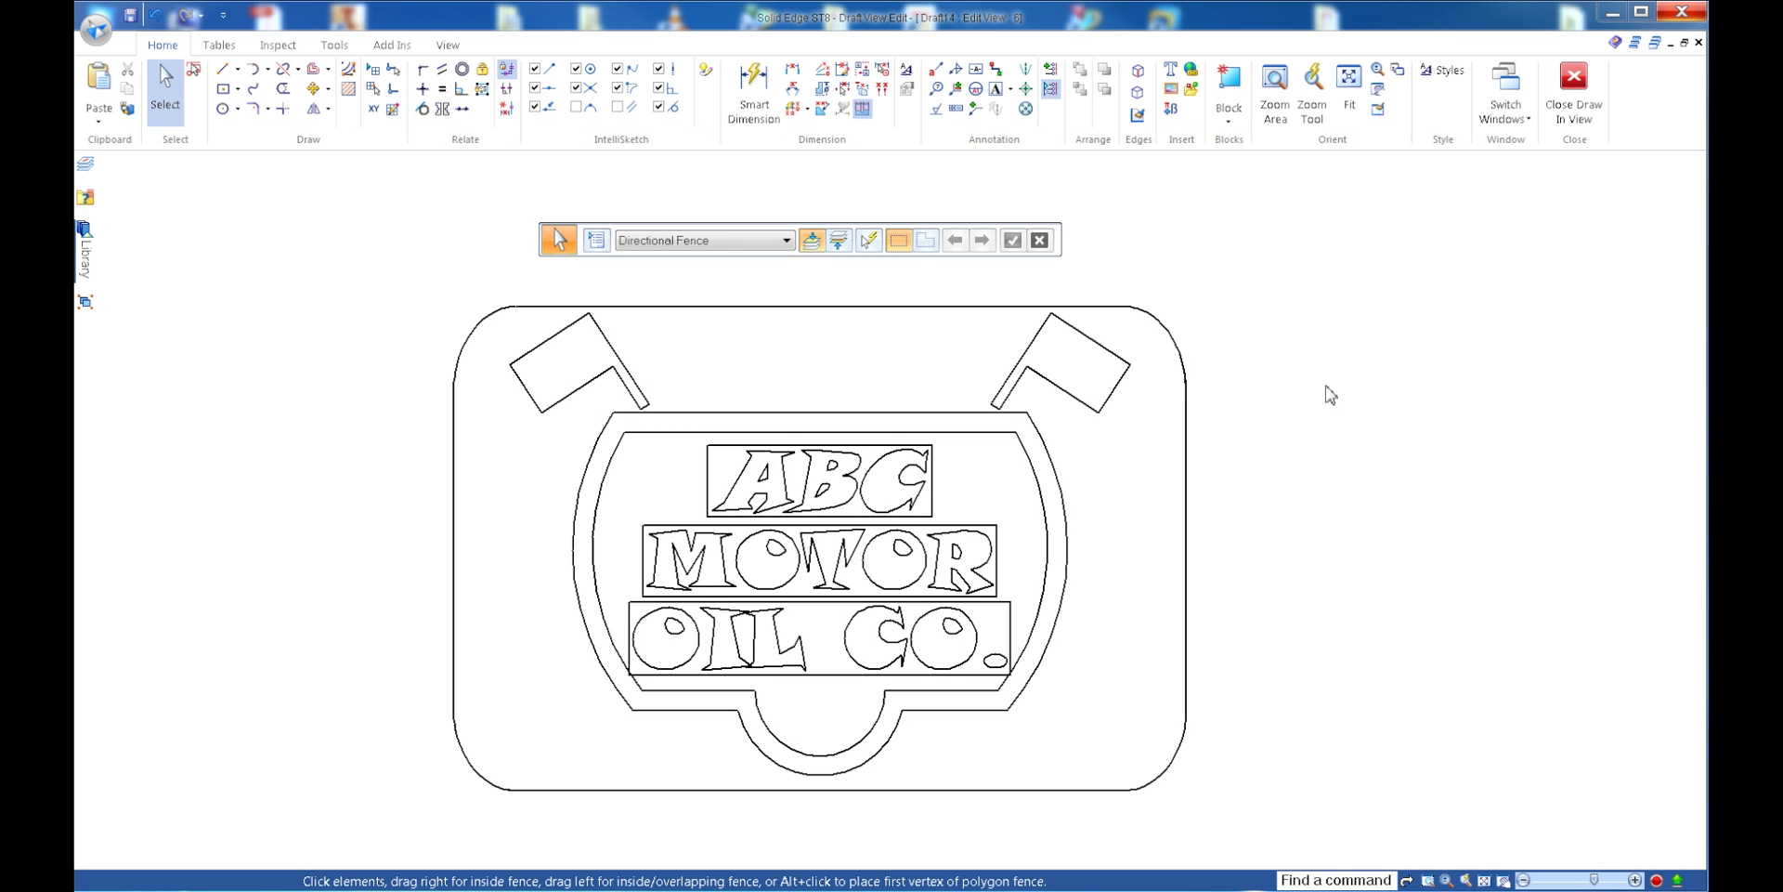
- Fence-select the outline, flags and ABC MOTOR OIL CO. lettering and copy them
scroll(1330, 395, down, 2)
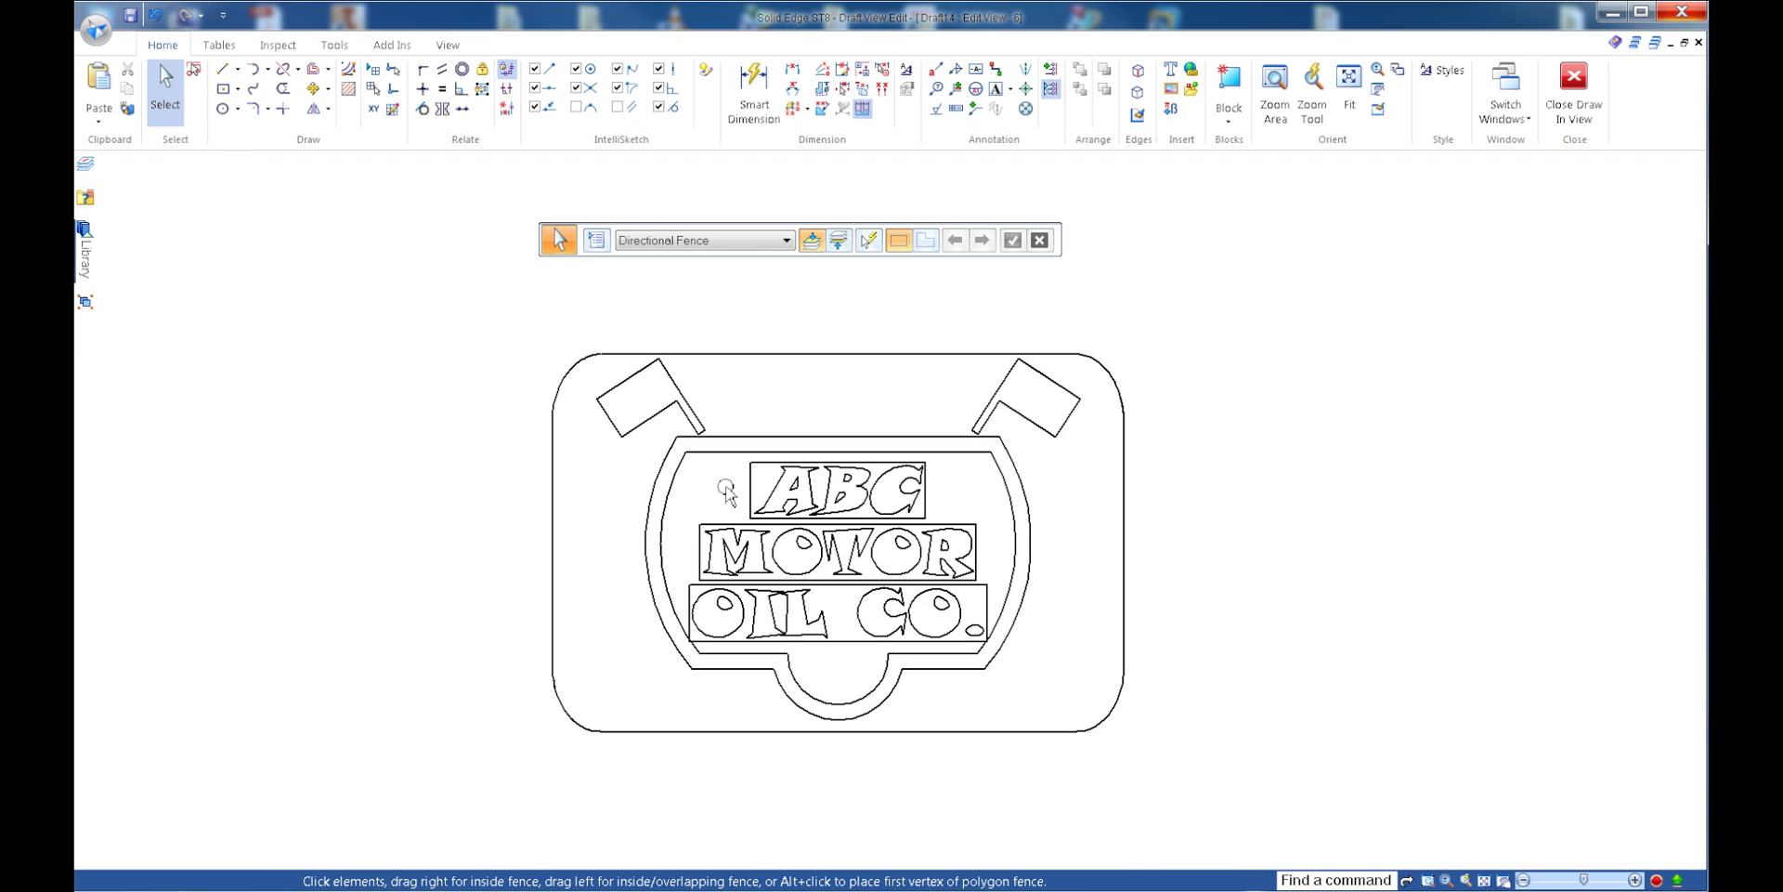
drag(479, 317, 1241, 815)
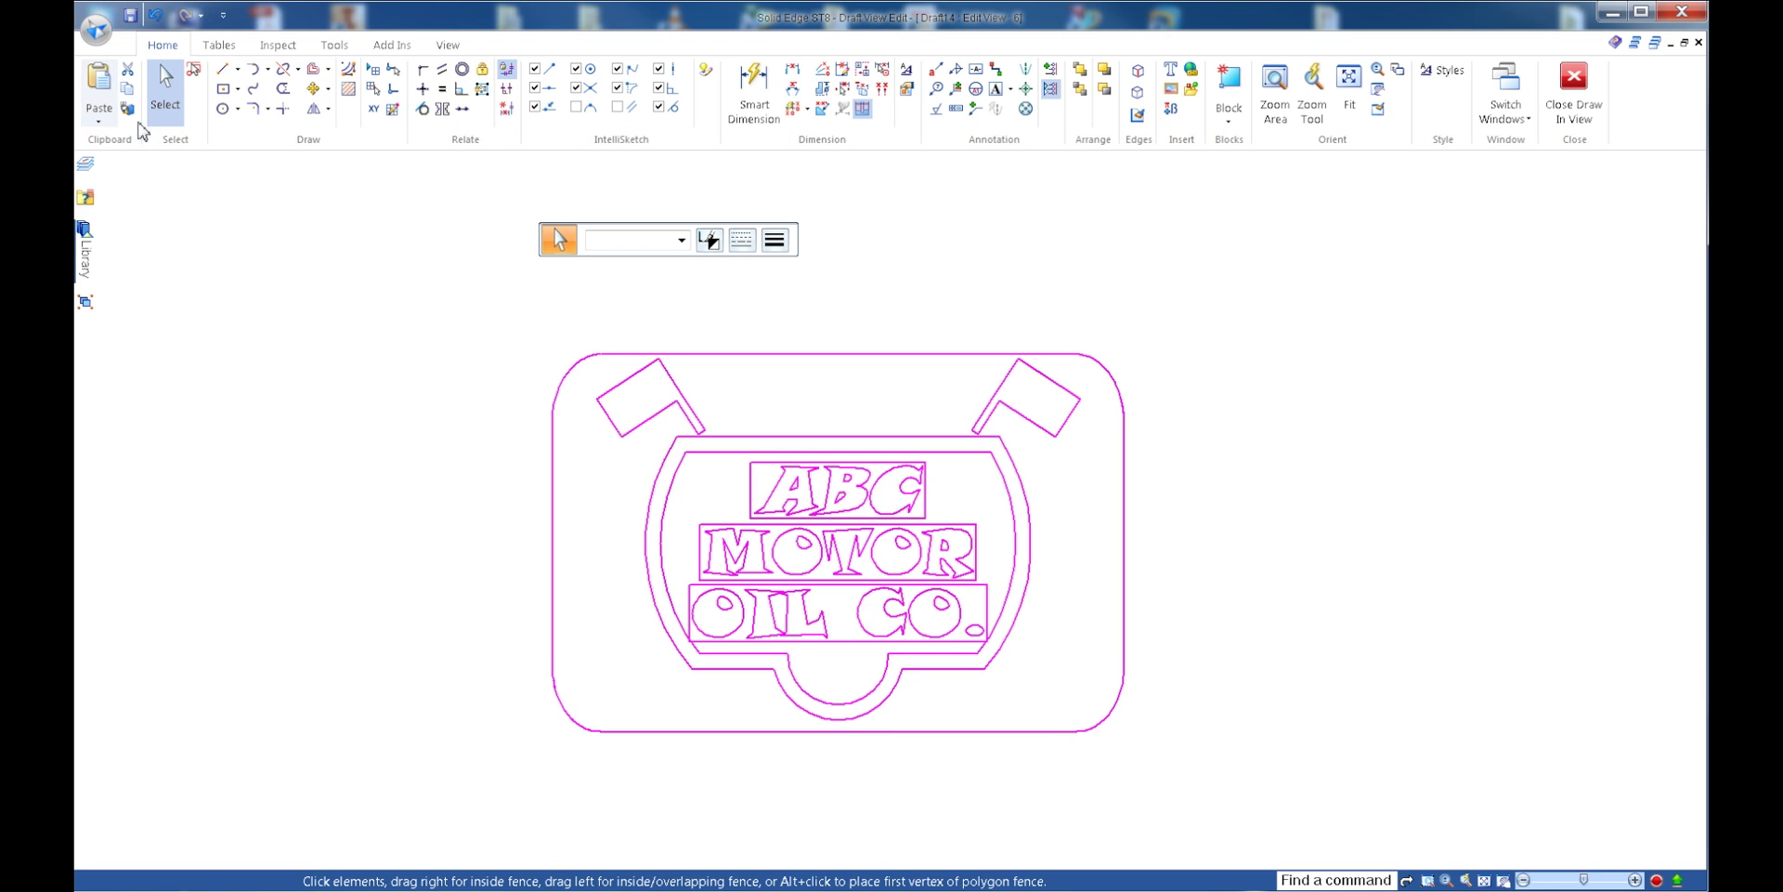
click(128, 89)
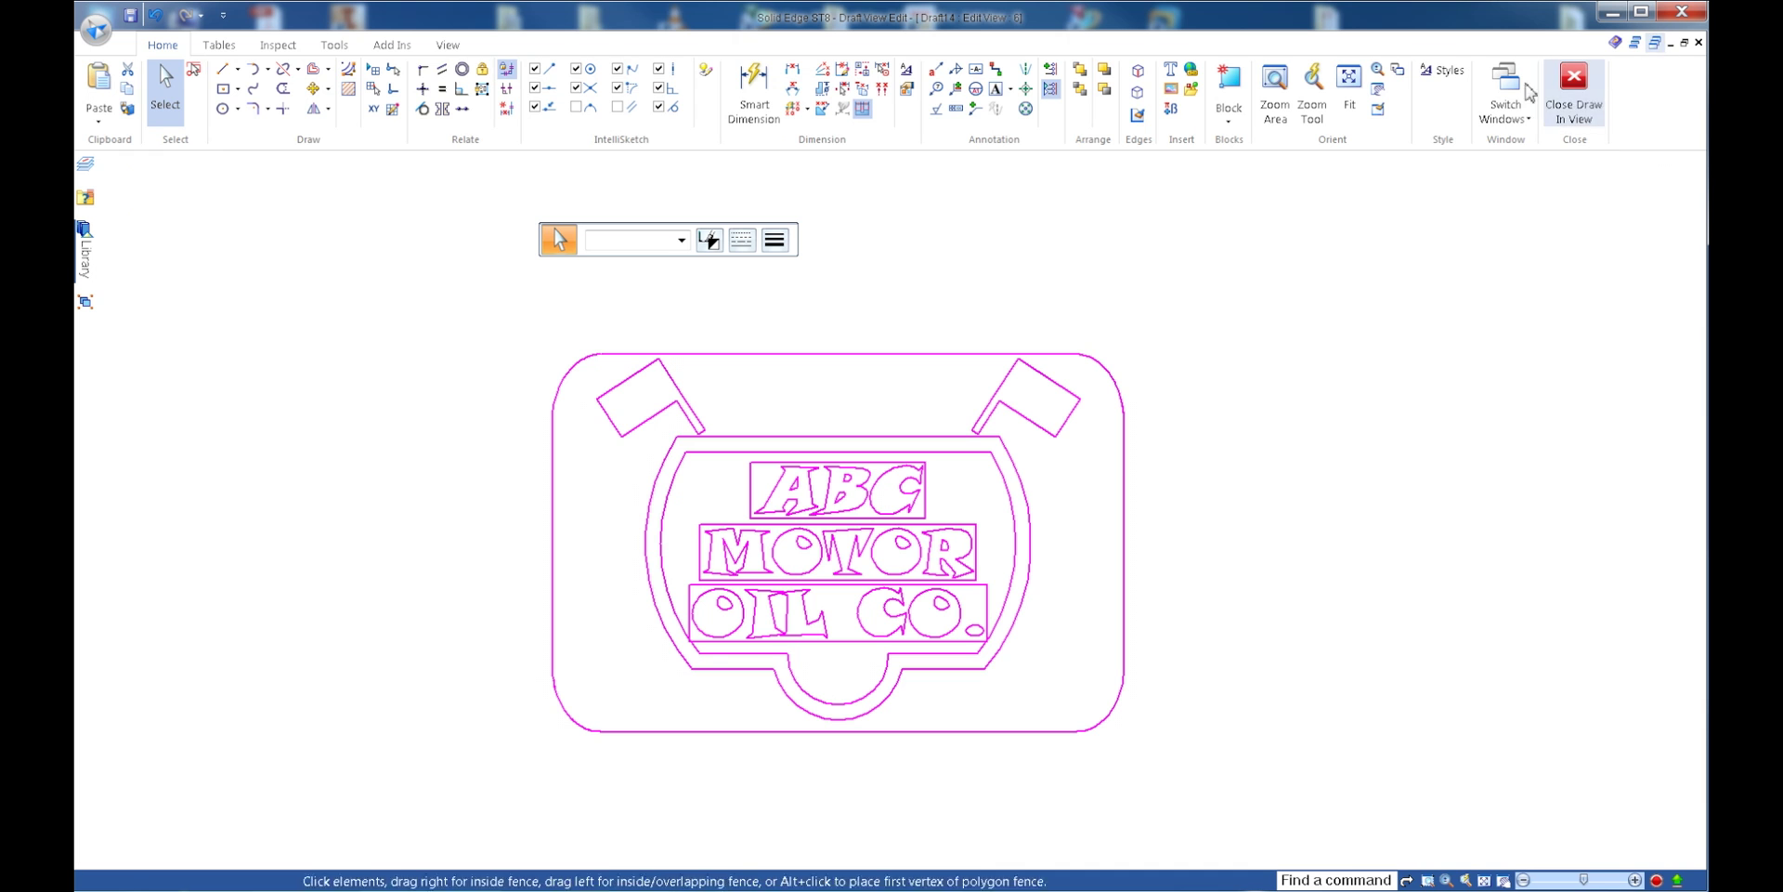
- Switch to the BOTTLE2.par window and orbit to view the label
click(448, 45)
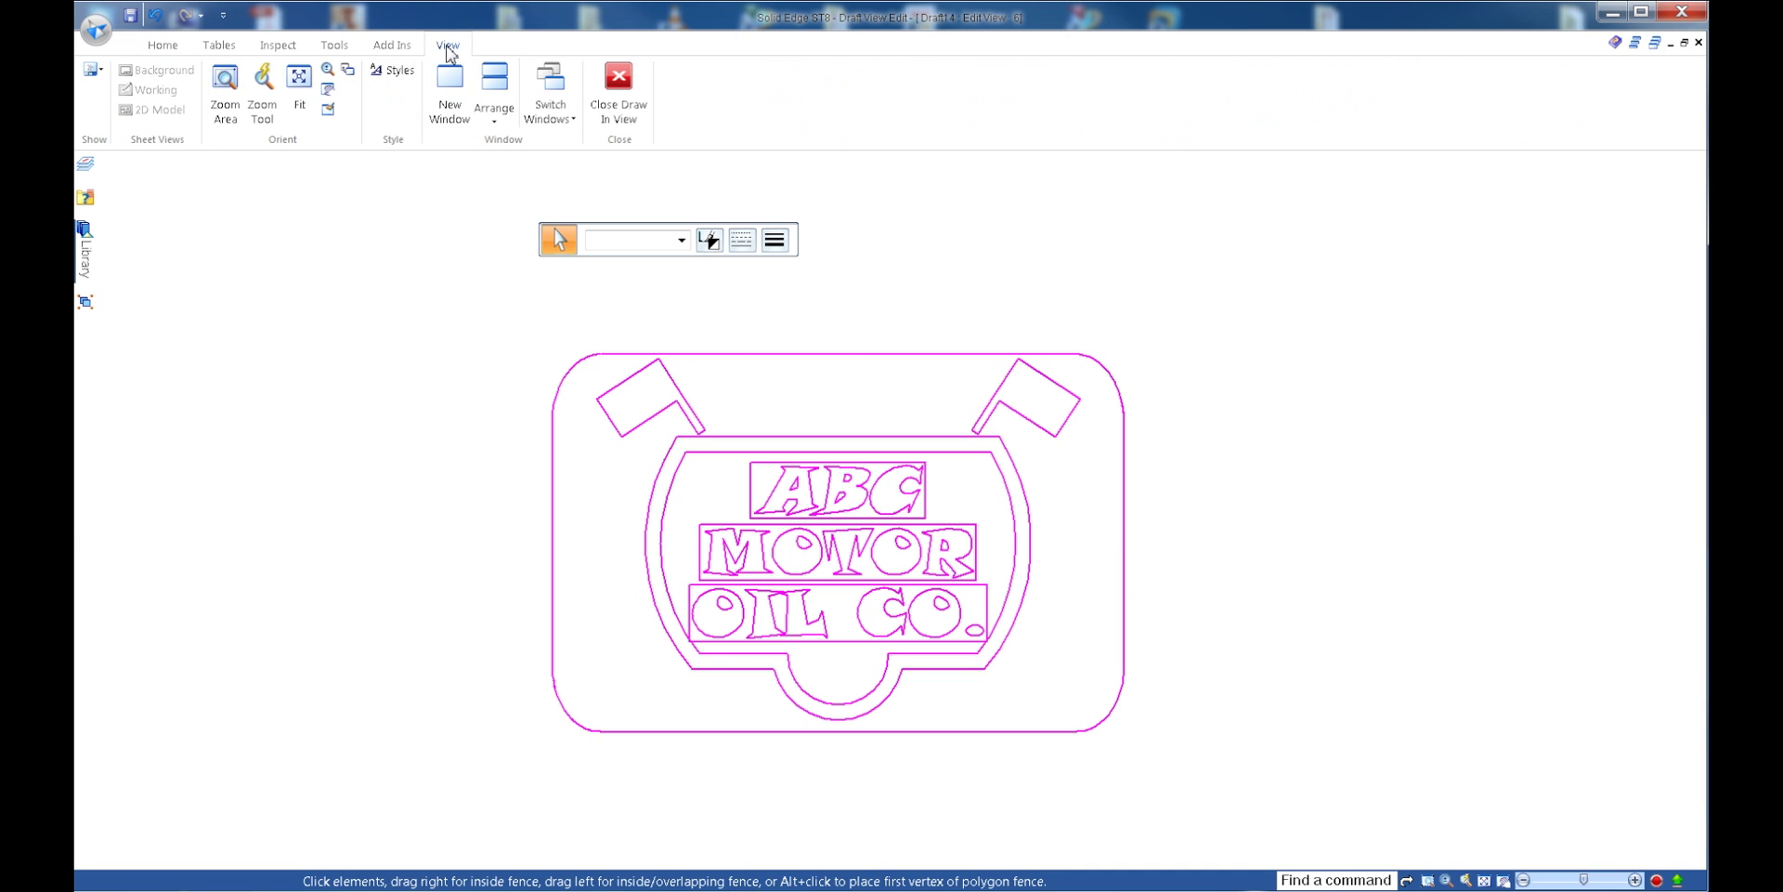
click(557, 105)
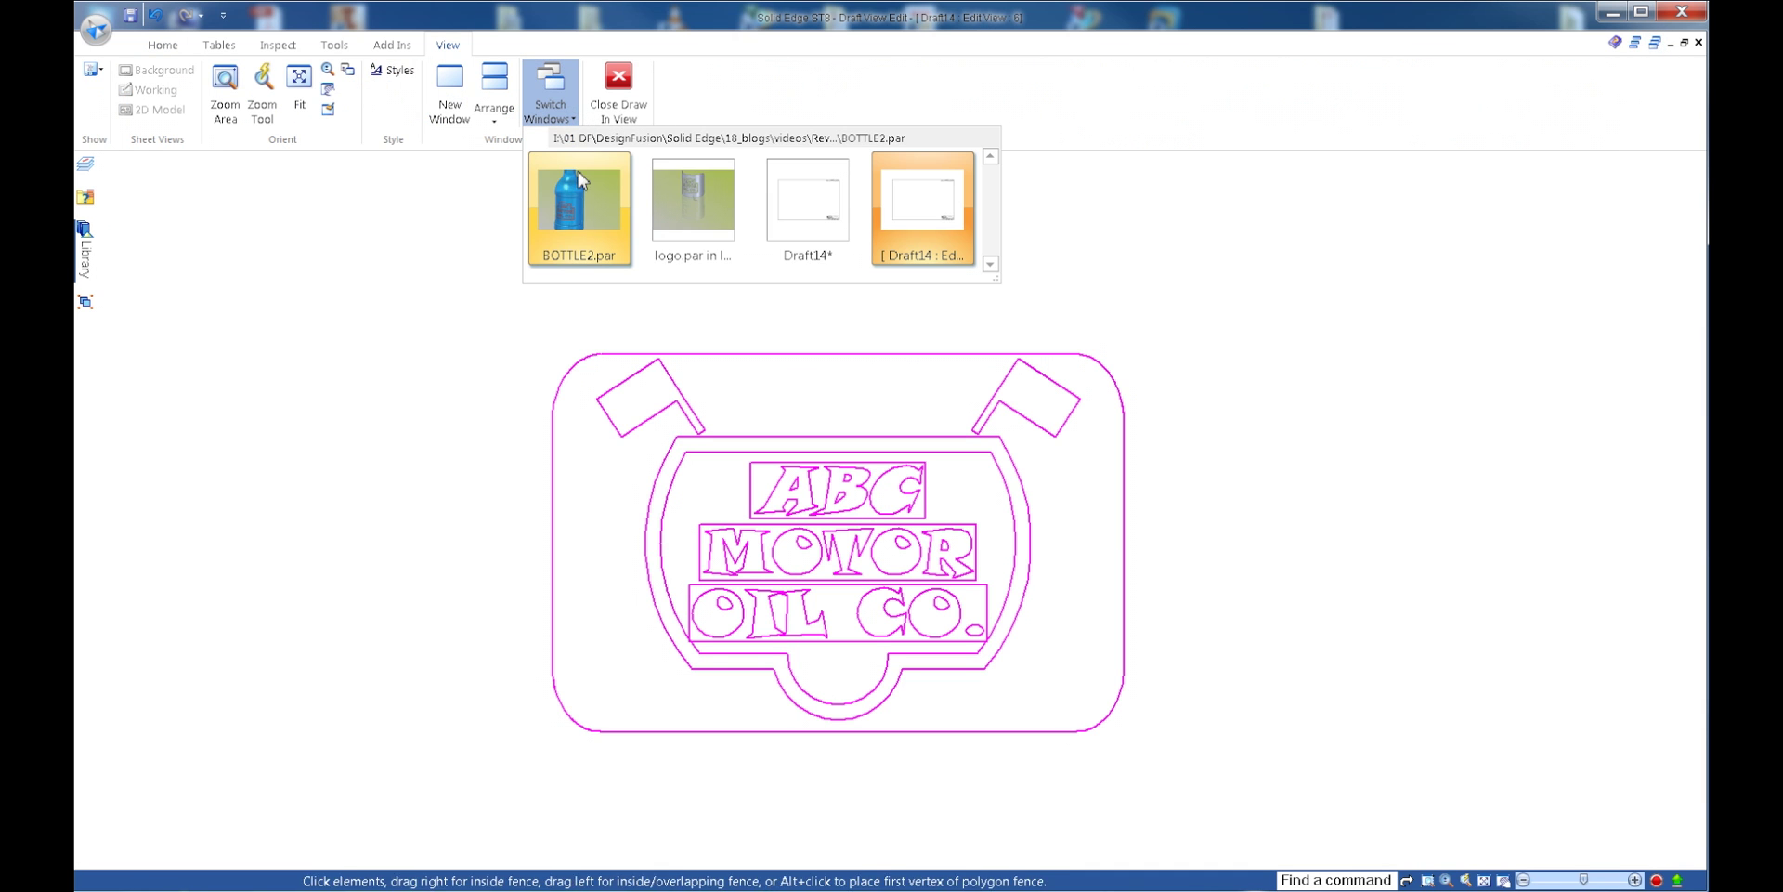
click(578, 219)
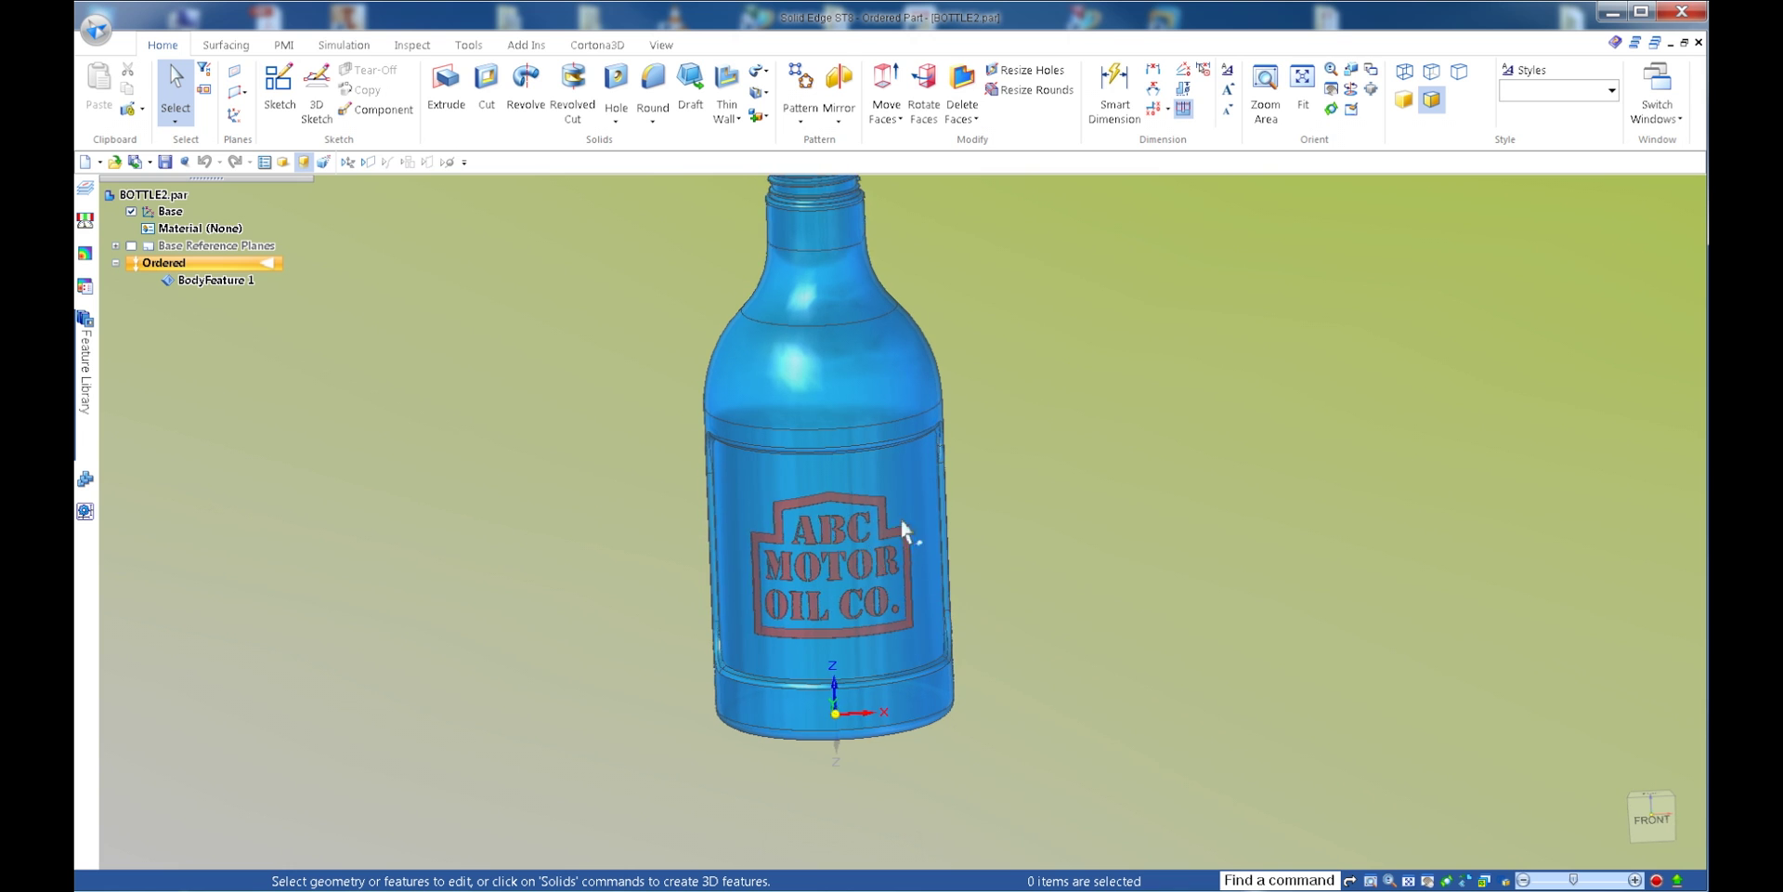
middle_drag(901, 520, 929, 606)
- Delete the old embossed logo faces from the label, creating Delete Face 1
click(962, 119)
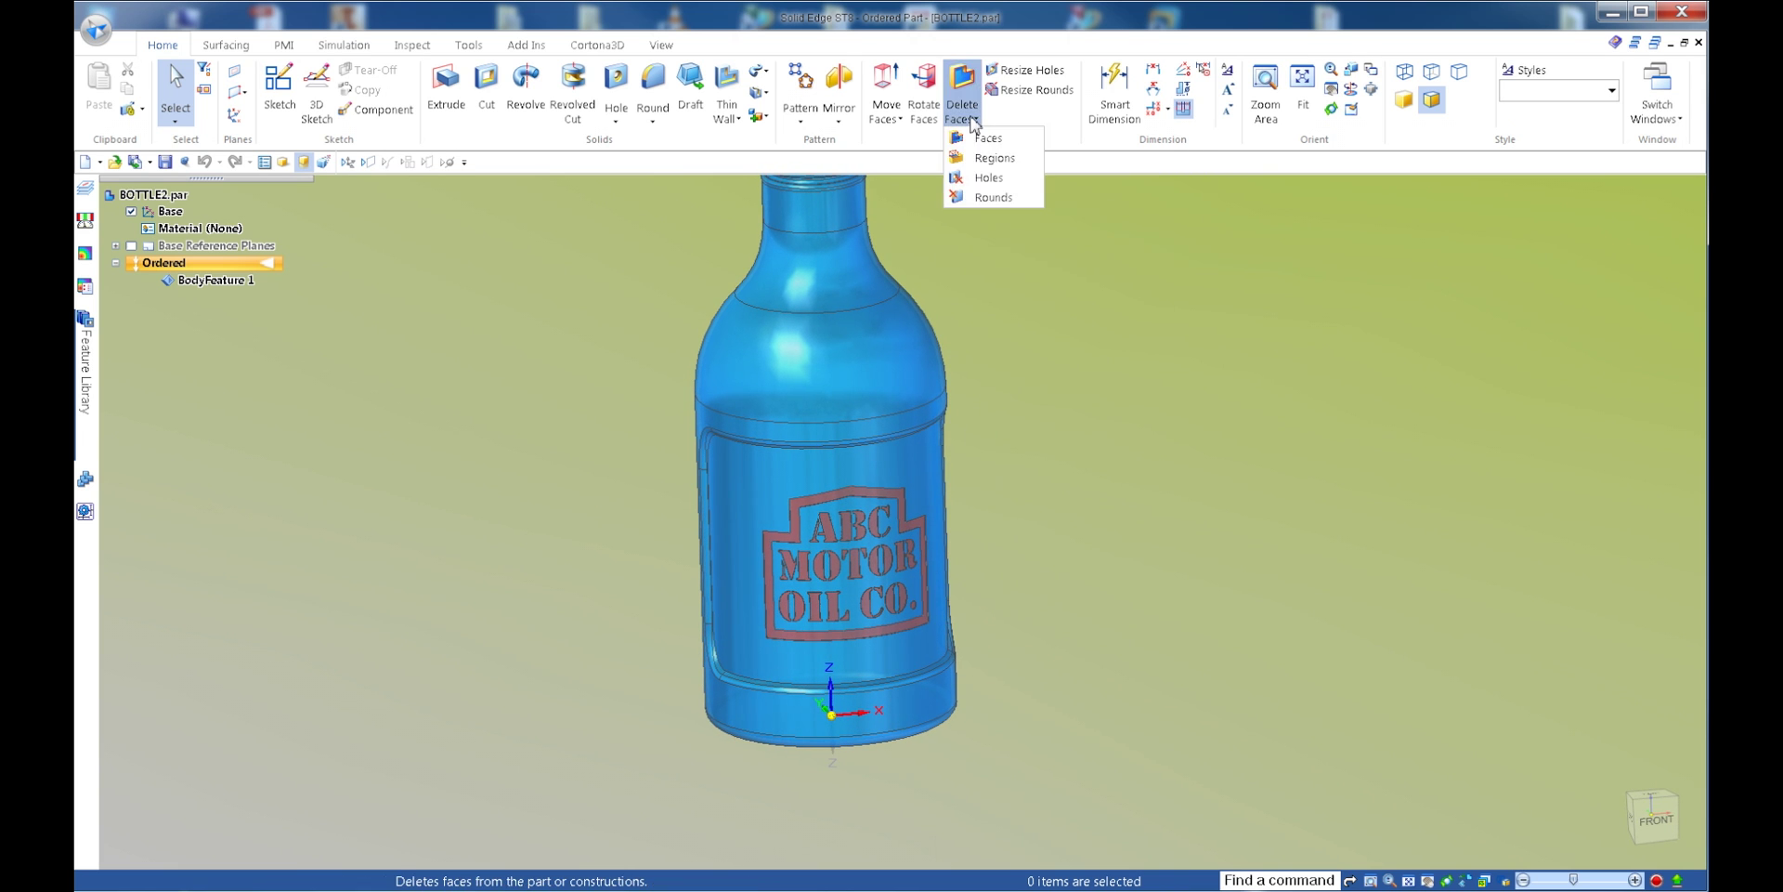
click(987, 136)
middle_drag(1004, 595, 1008, 633)
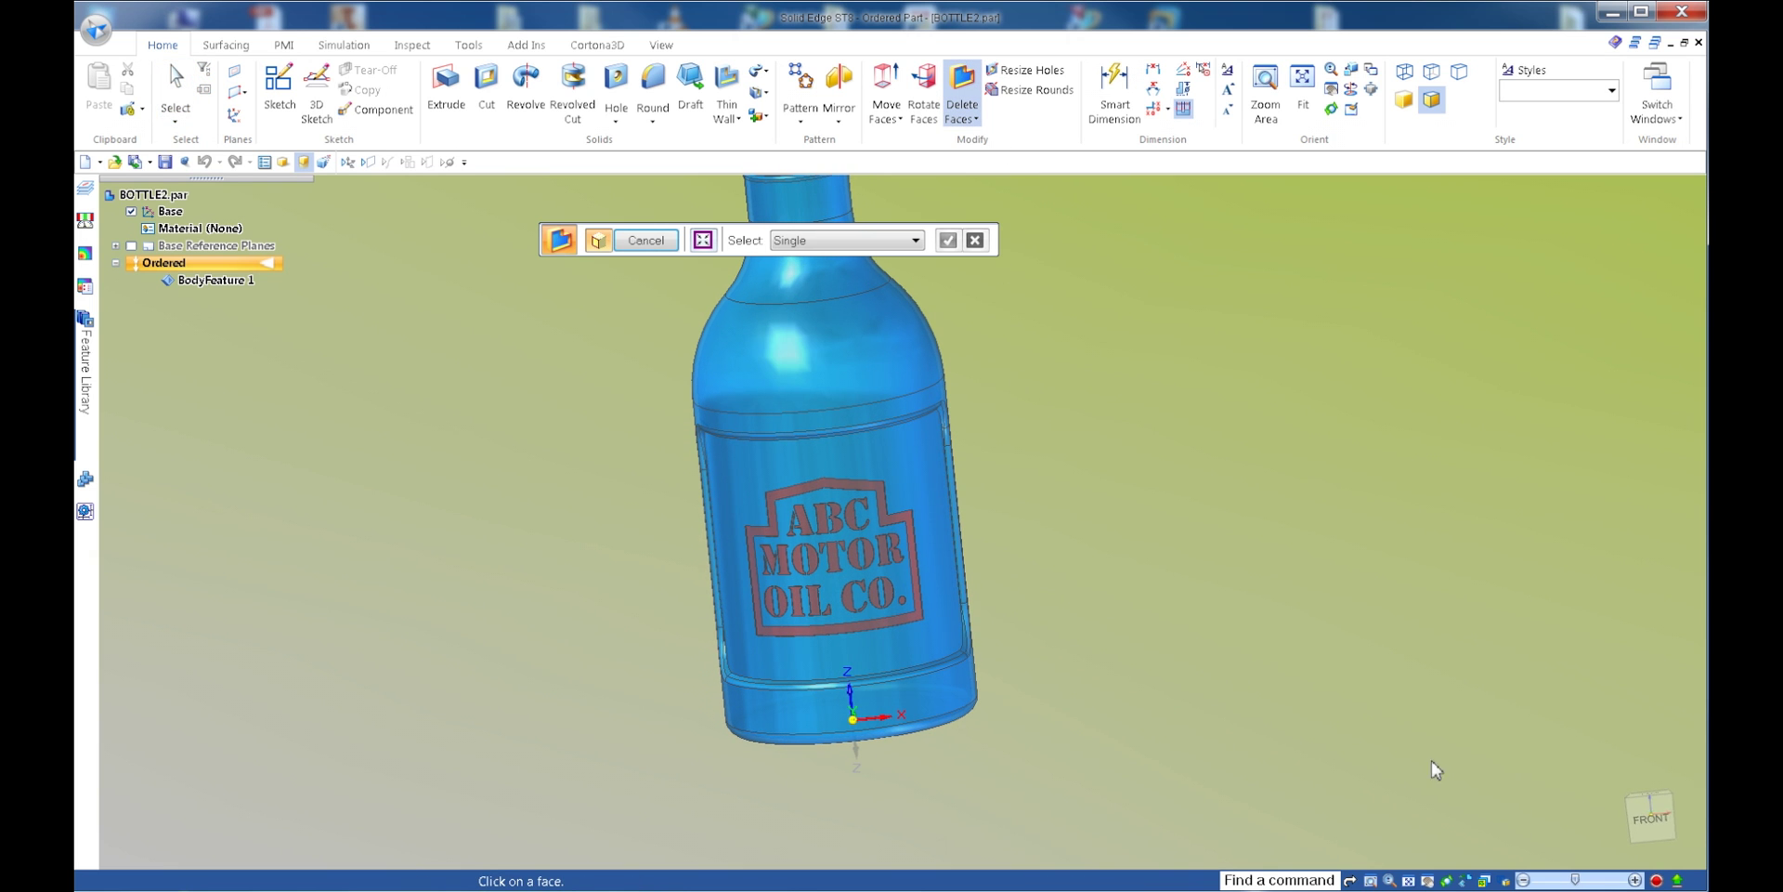
click(1652, 814)
click(1652, 818)
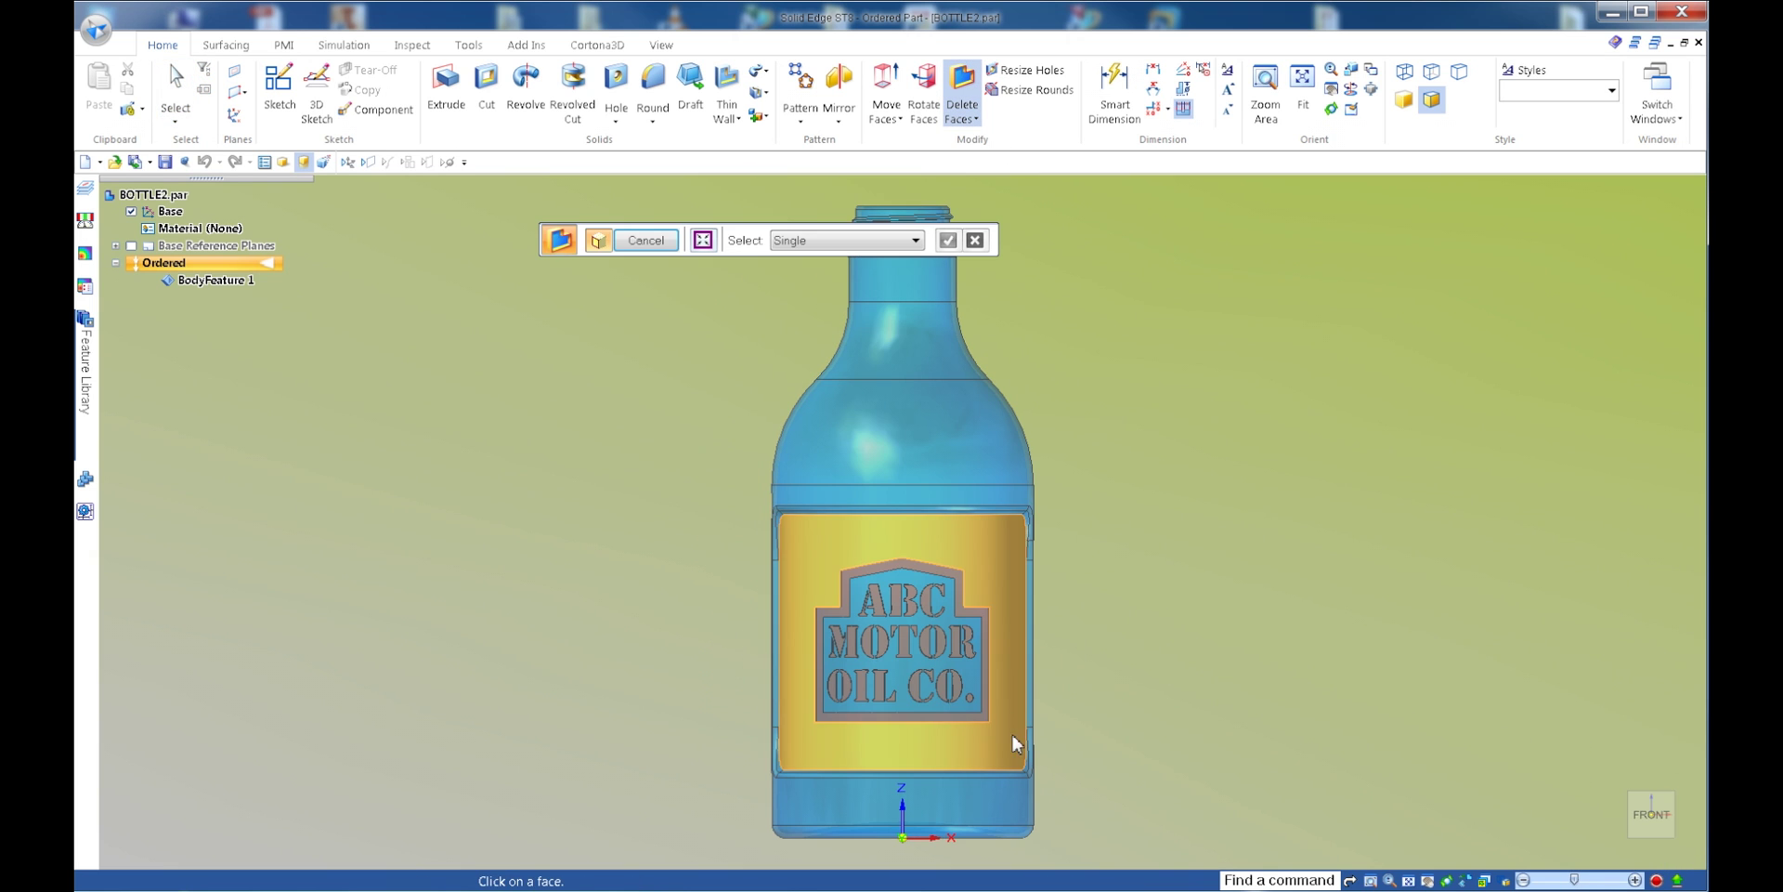
drag(1008, 742, 795, 533)
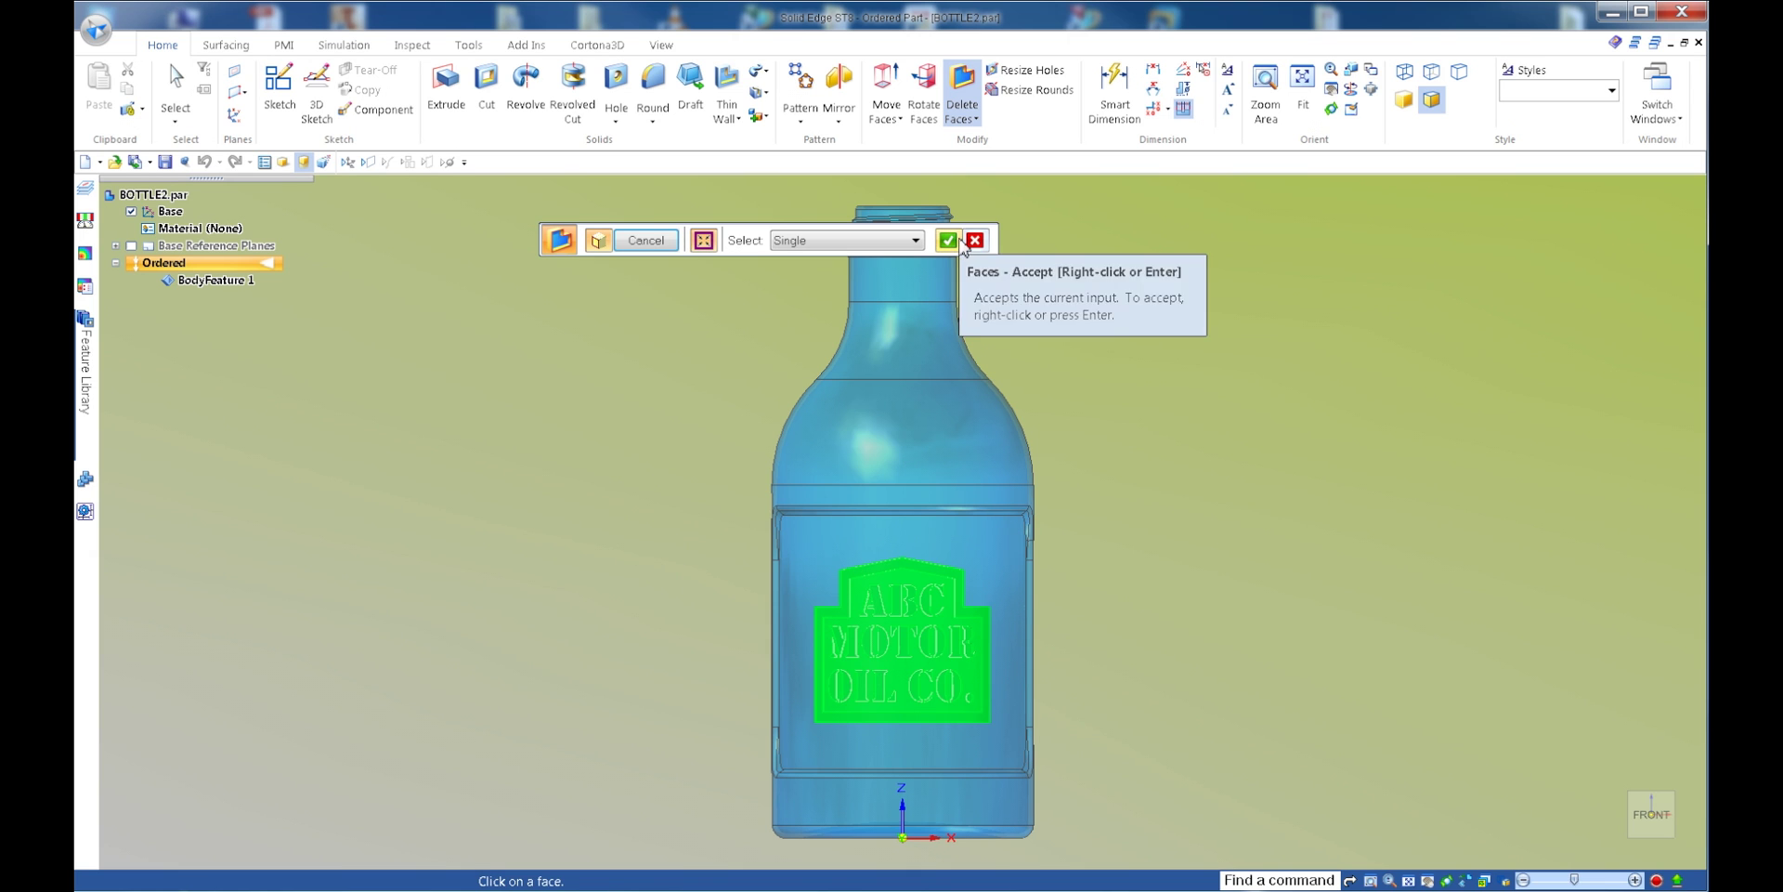
click(962, 241)
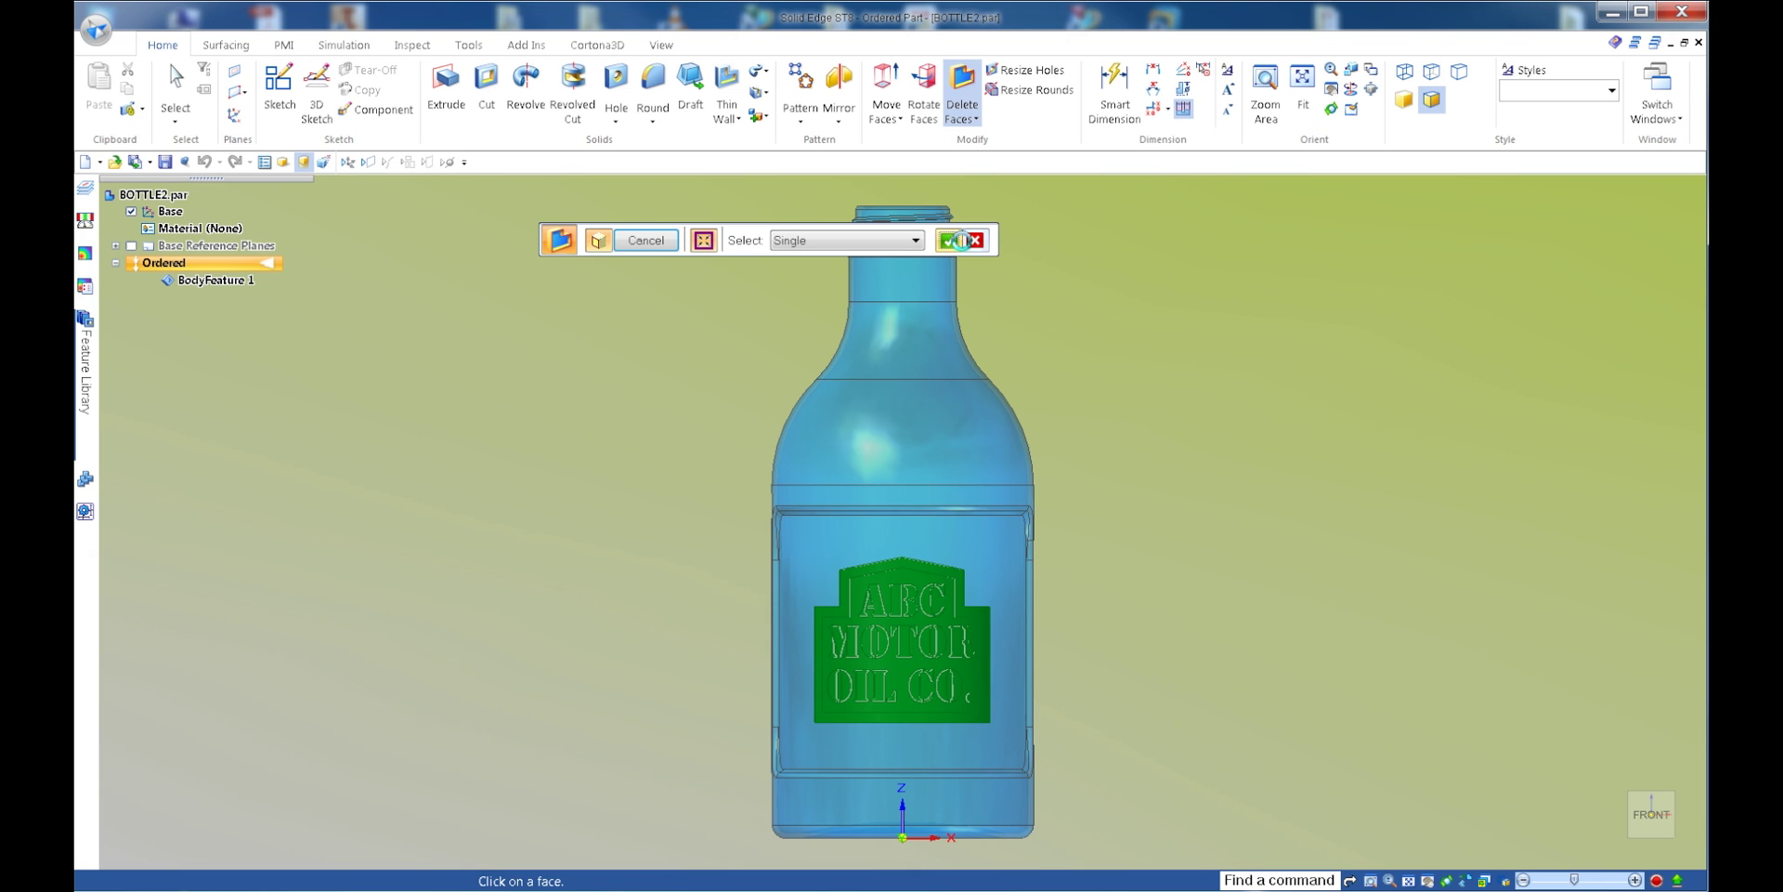
click(648, 245)
click(647, 245)
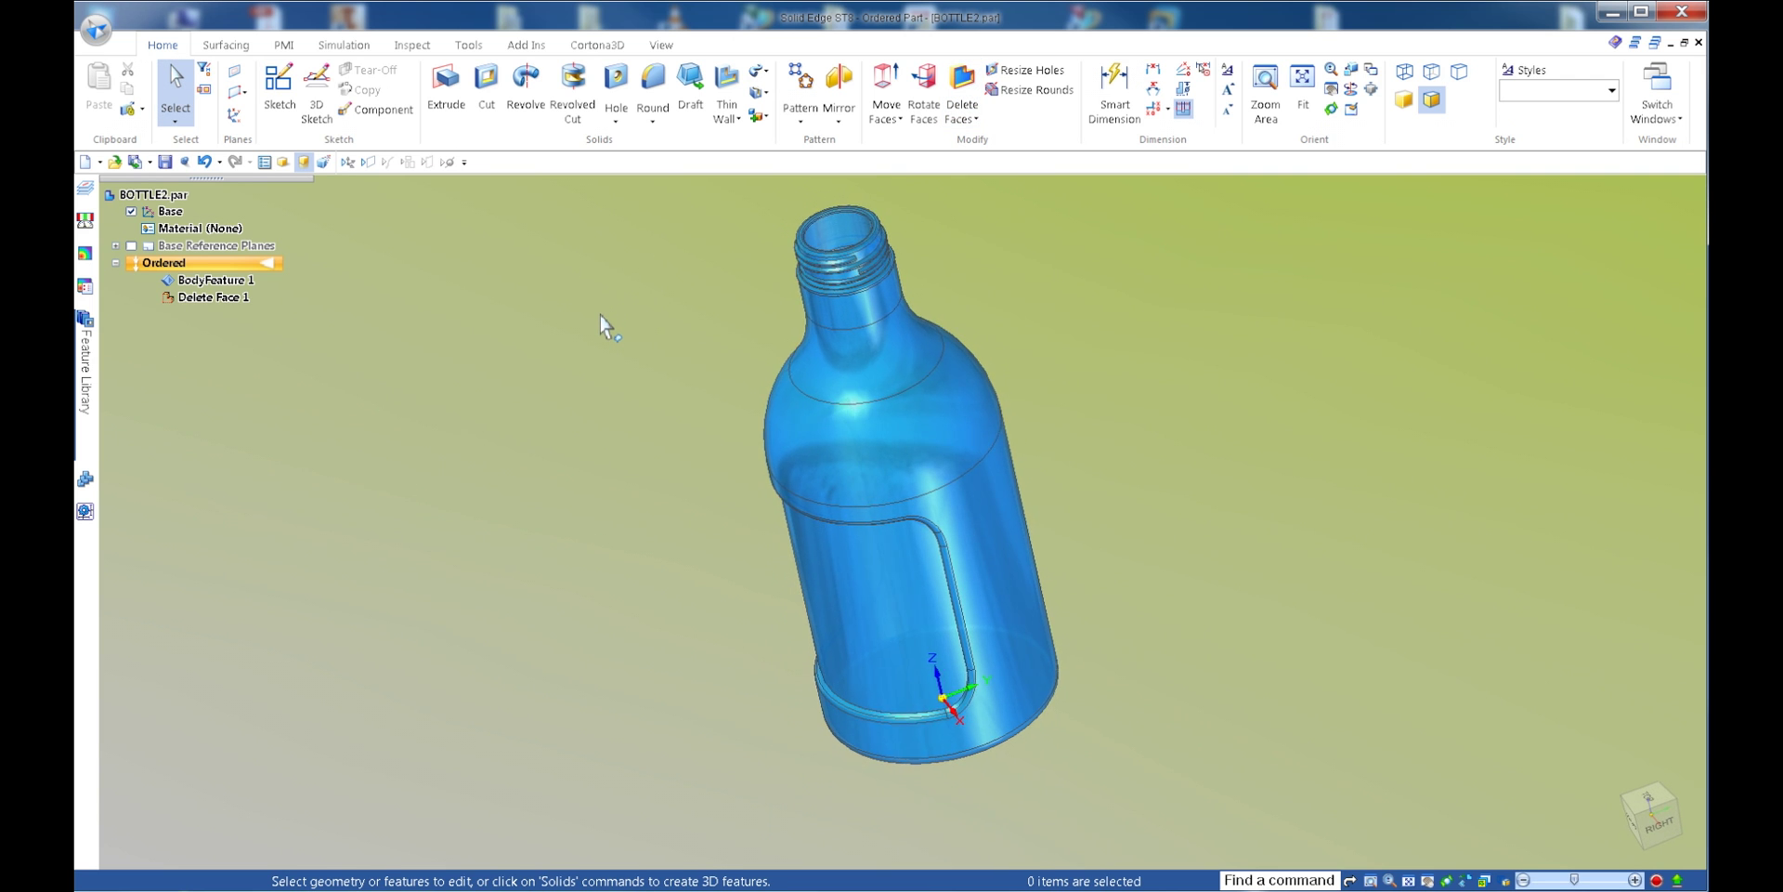
- Open Sketch 2 on a tangent plane to the cylindrical label face at 180°
click(279, 88)
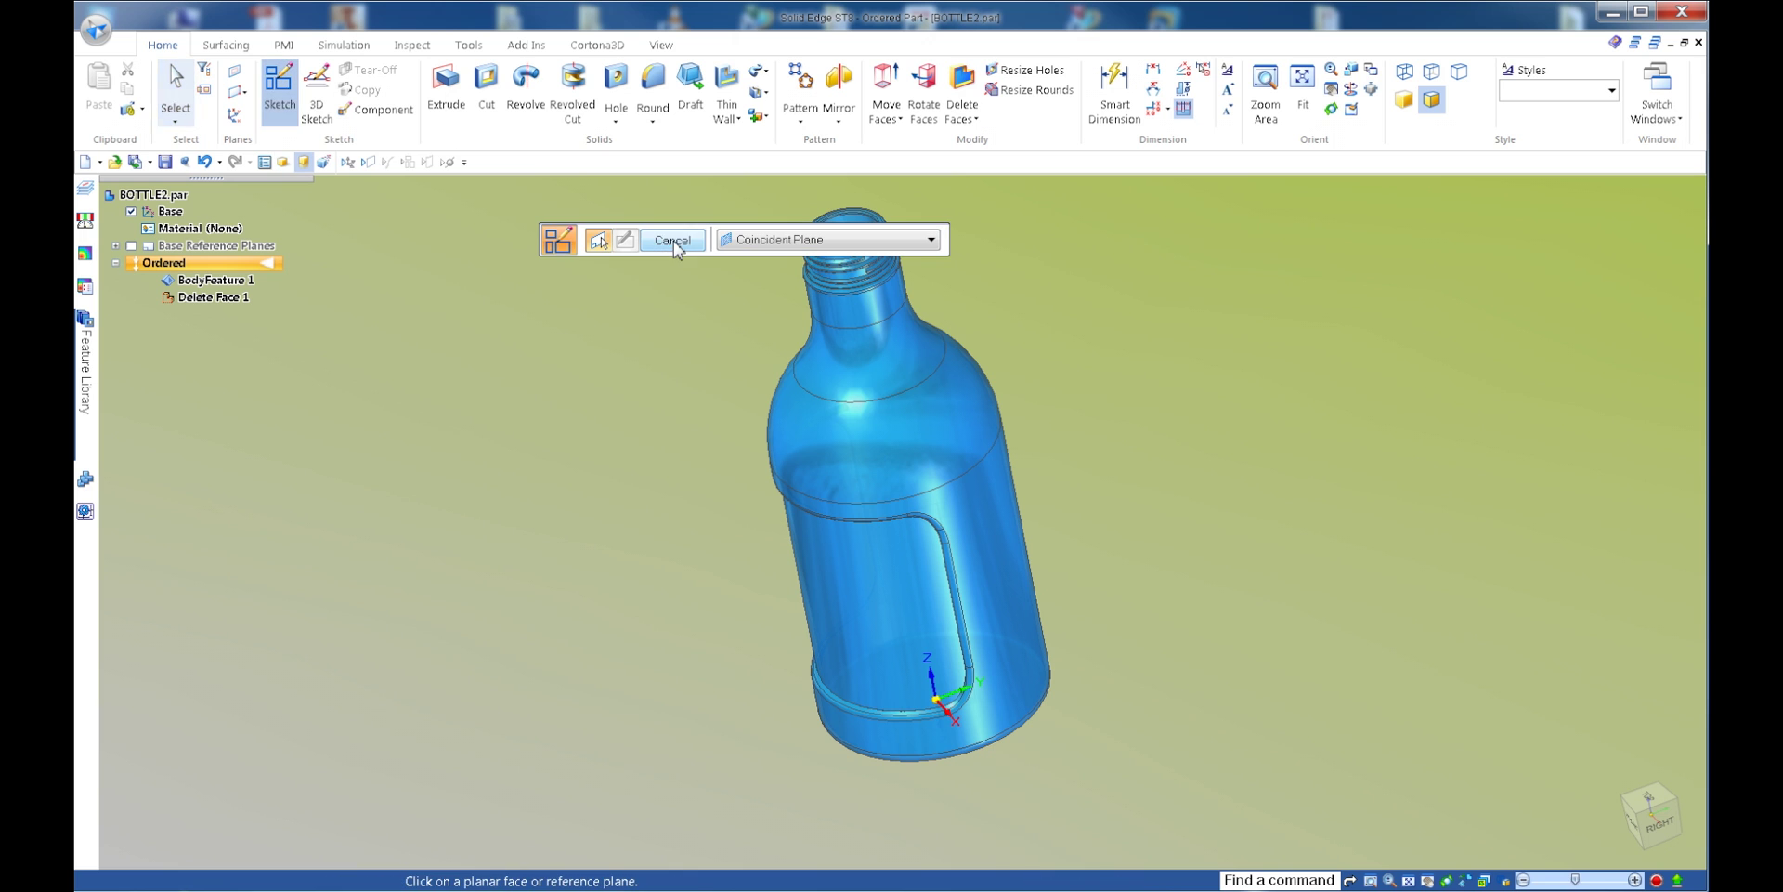
click(789, 240)
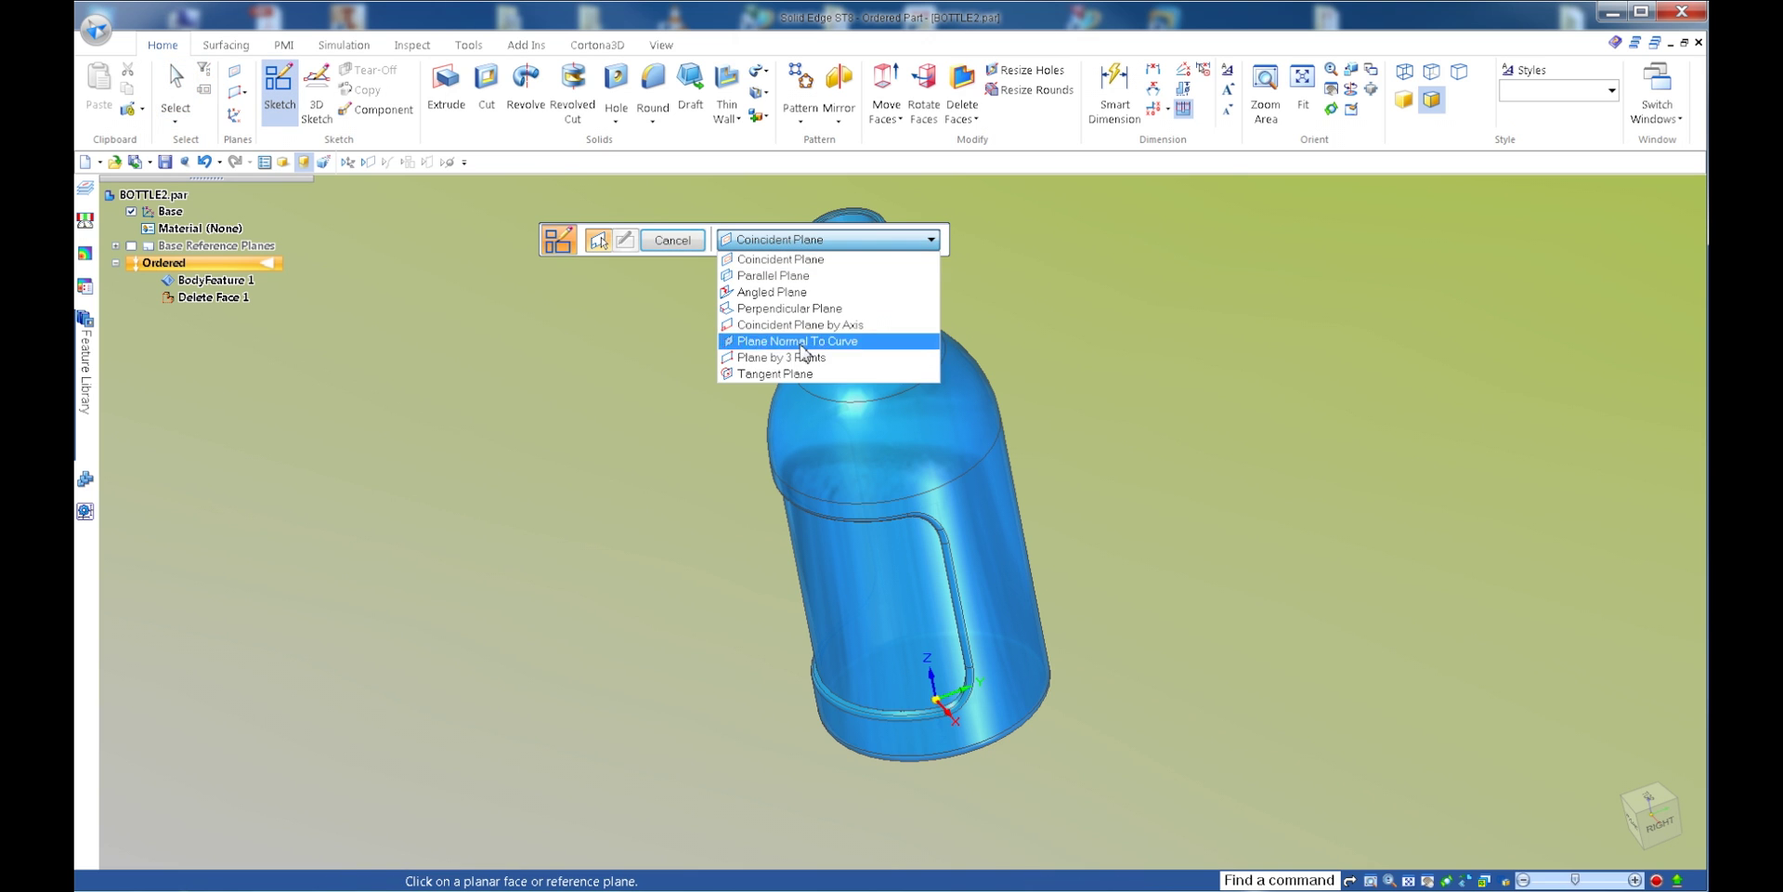
click(777, 374)
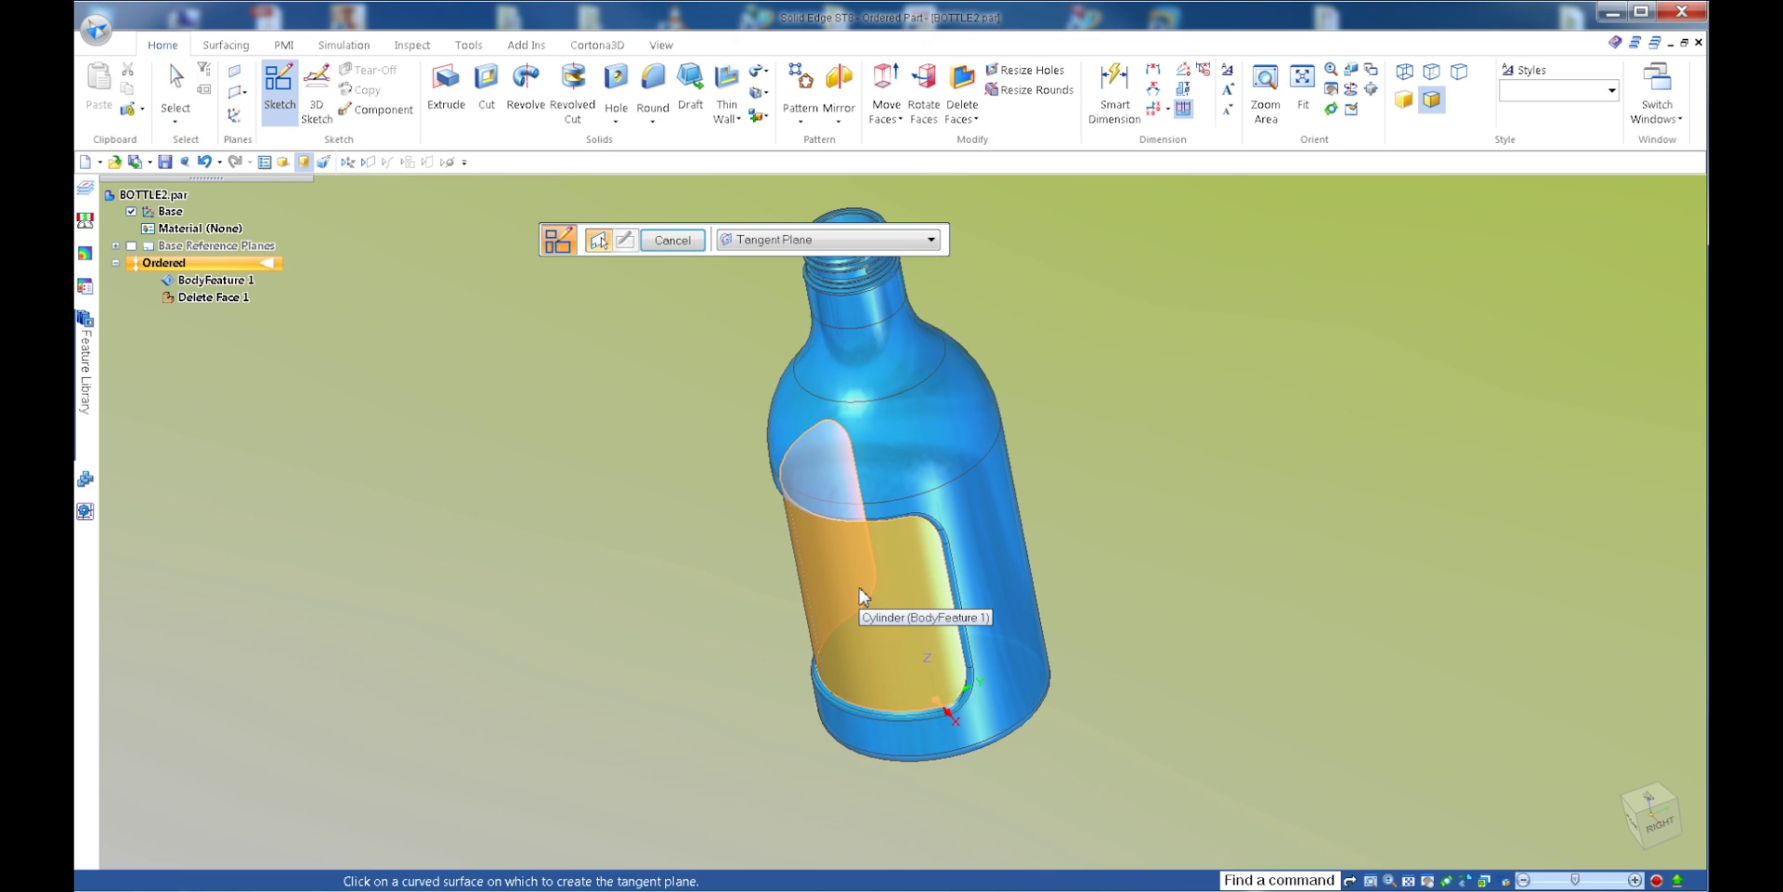
click(862, 594)
key(ctrl+t)
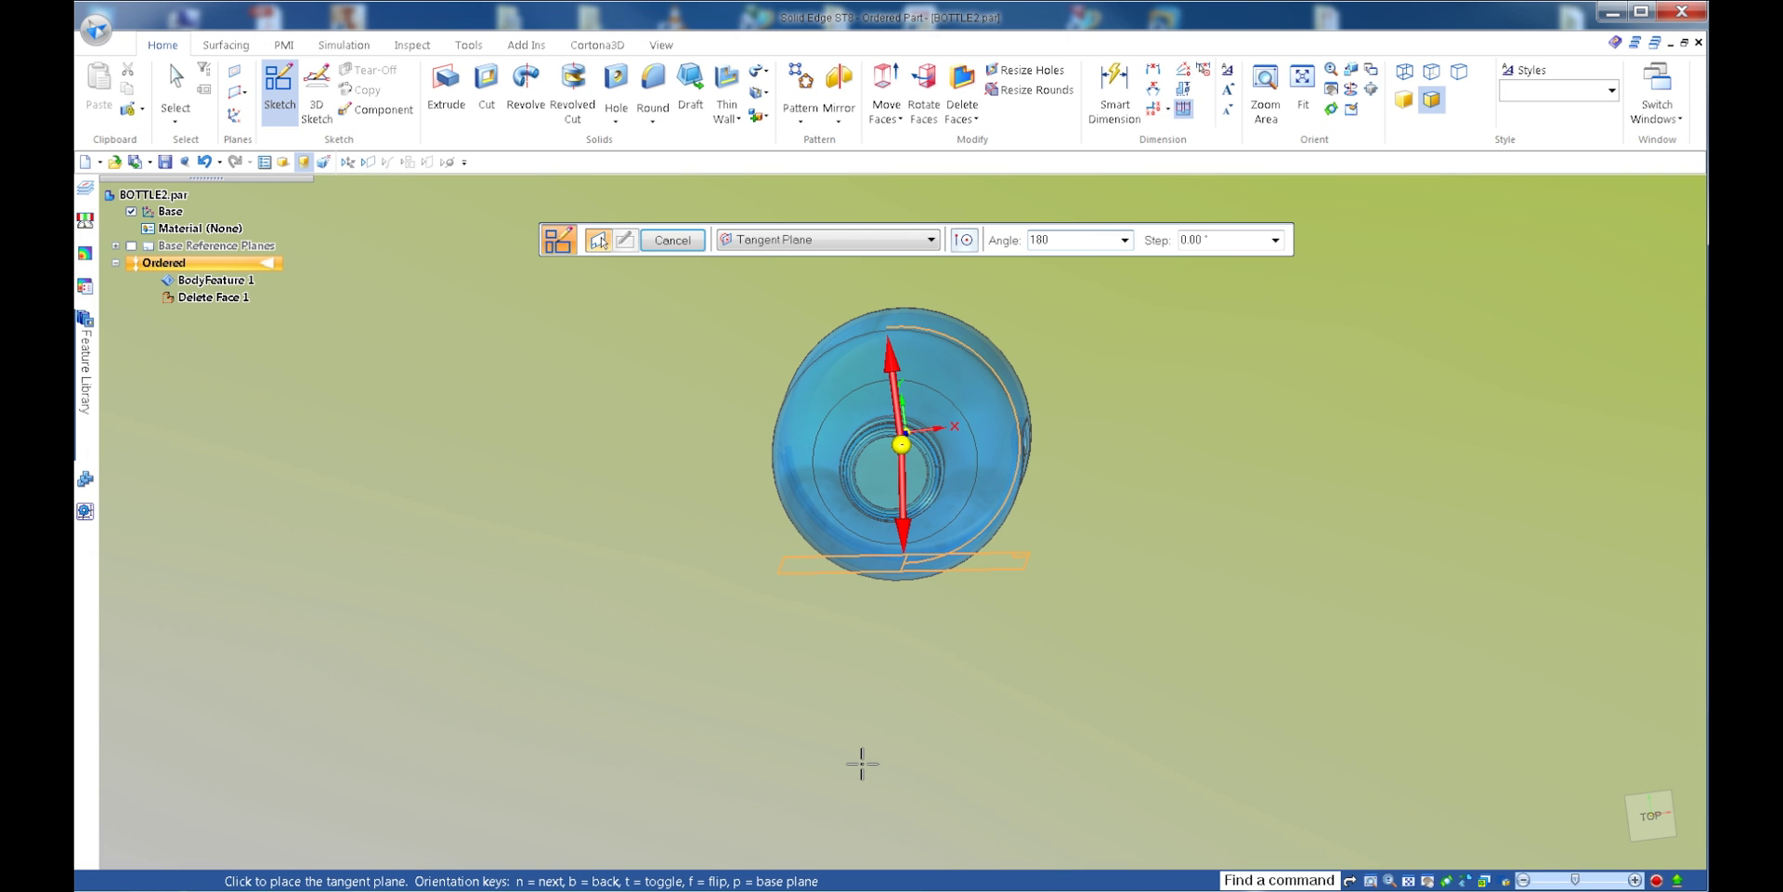
key(ctrl+f)
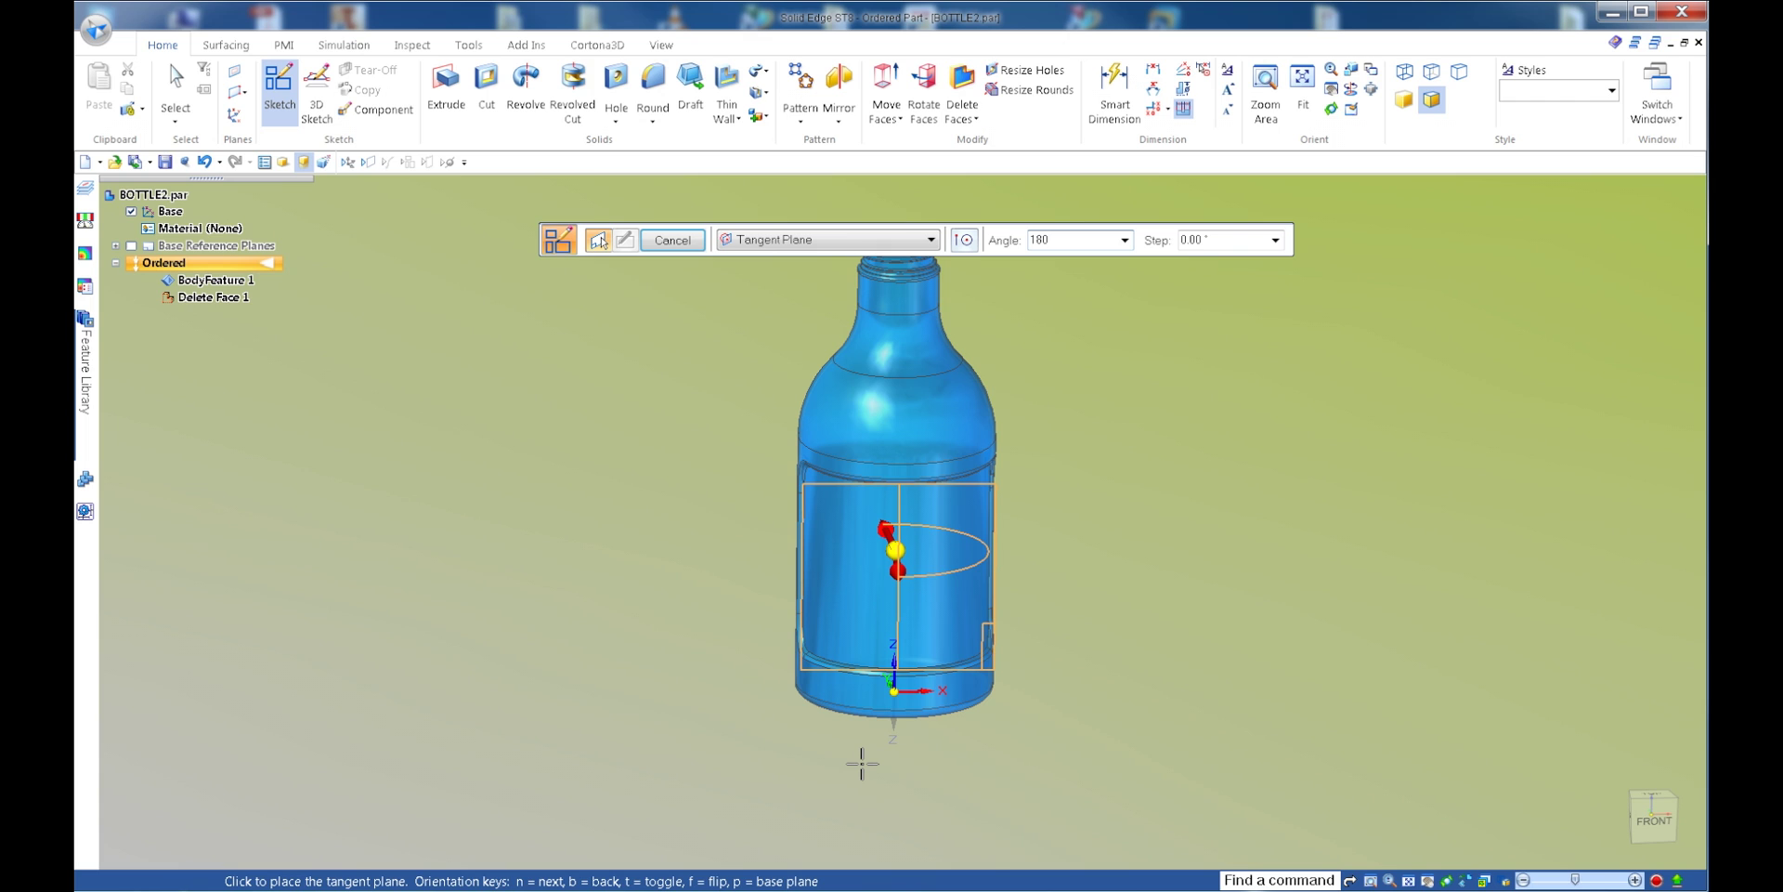
key(n)
key(Tab)
middle_drag(824, 725, 907, 712)
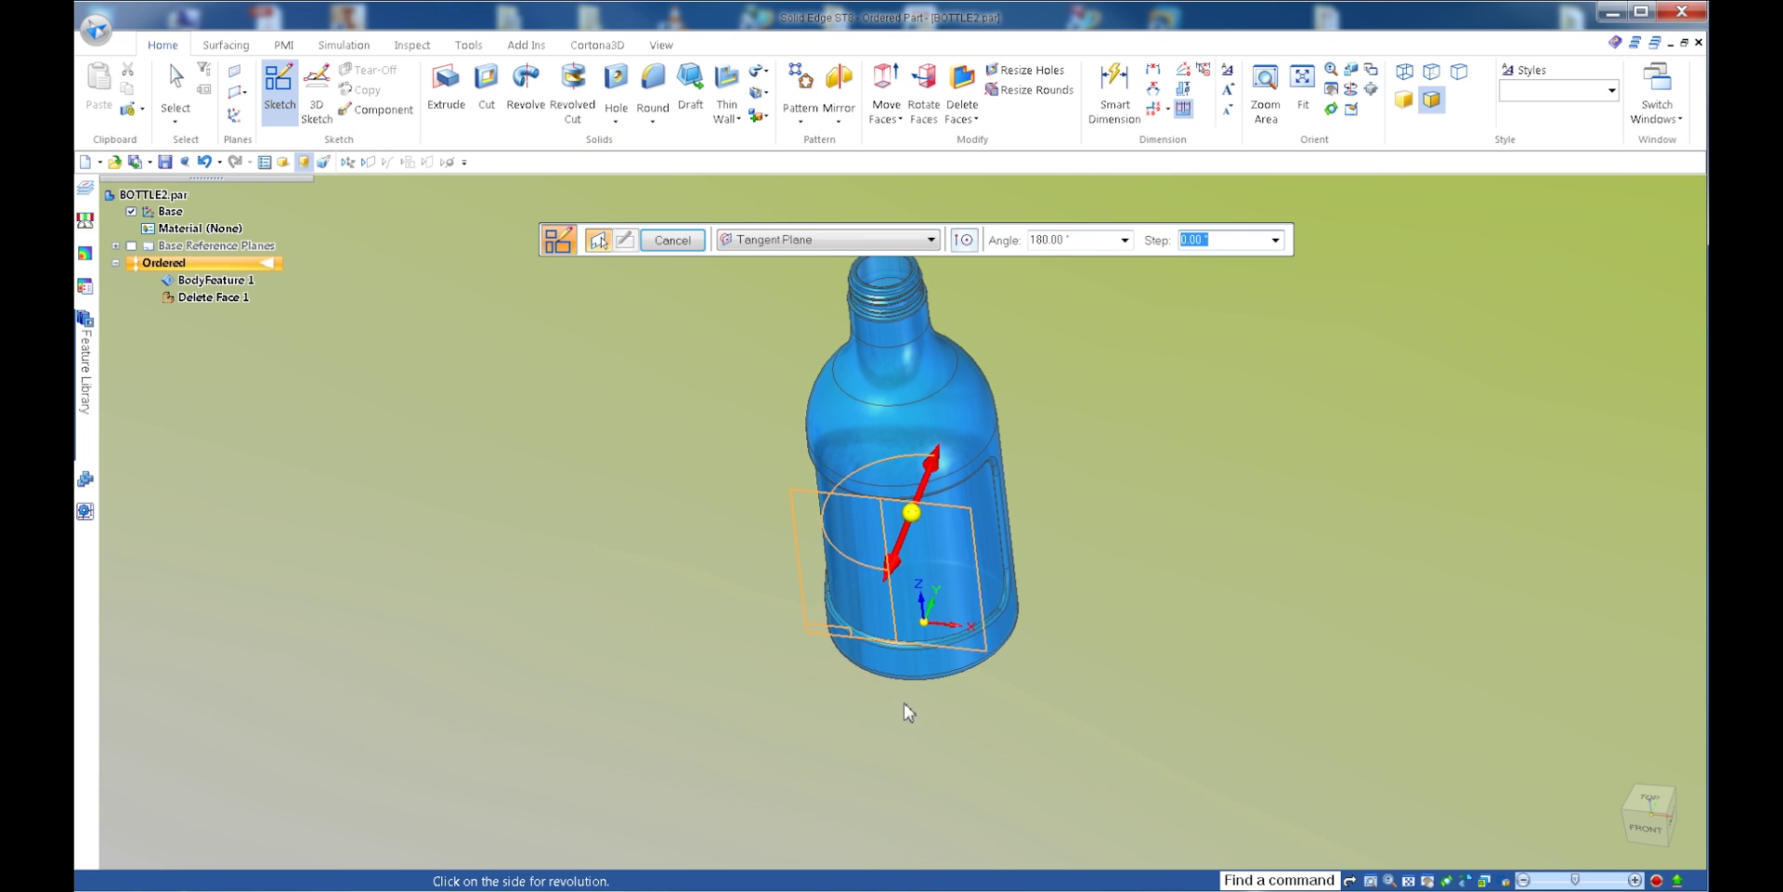
click(954, 739)
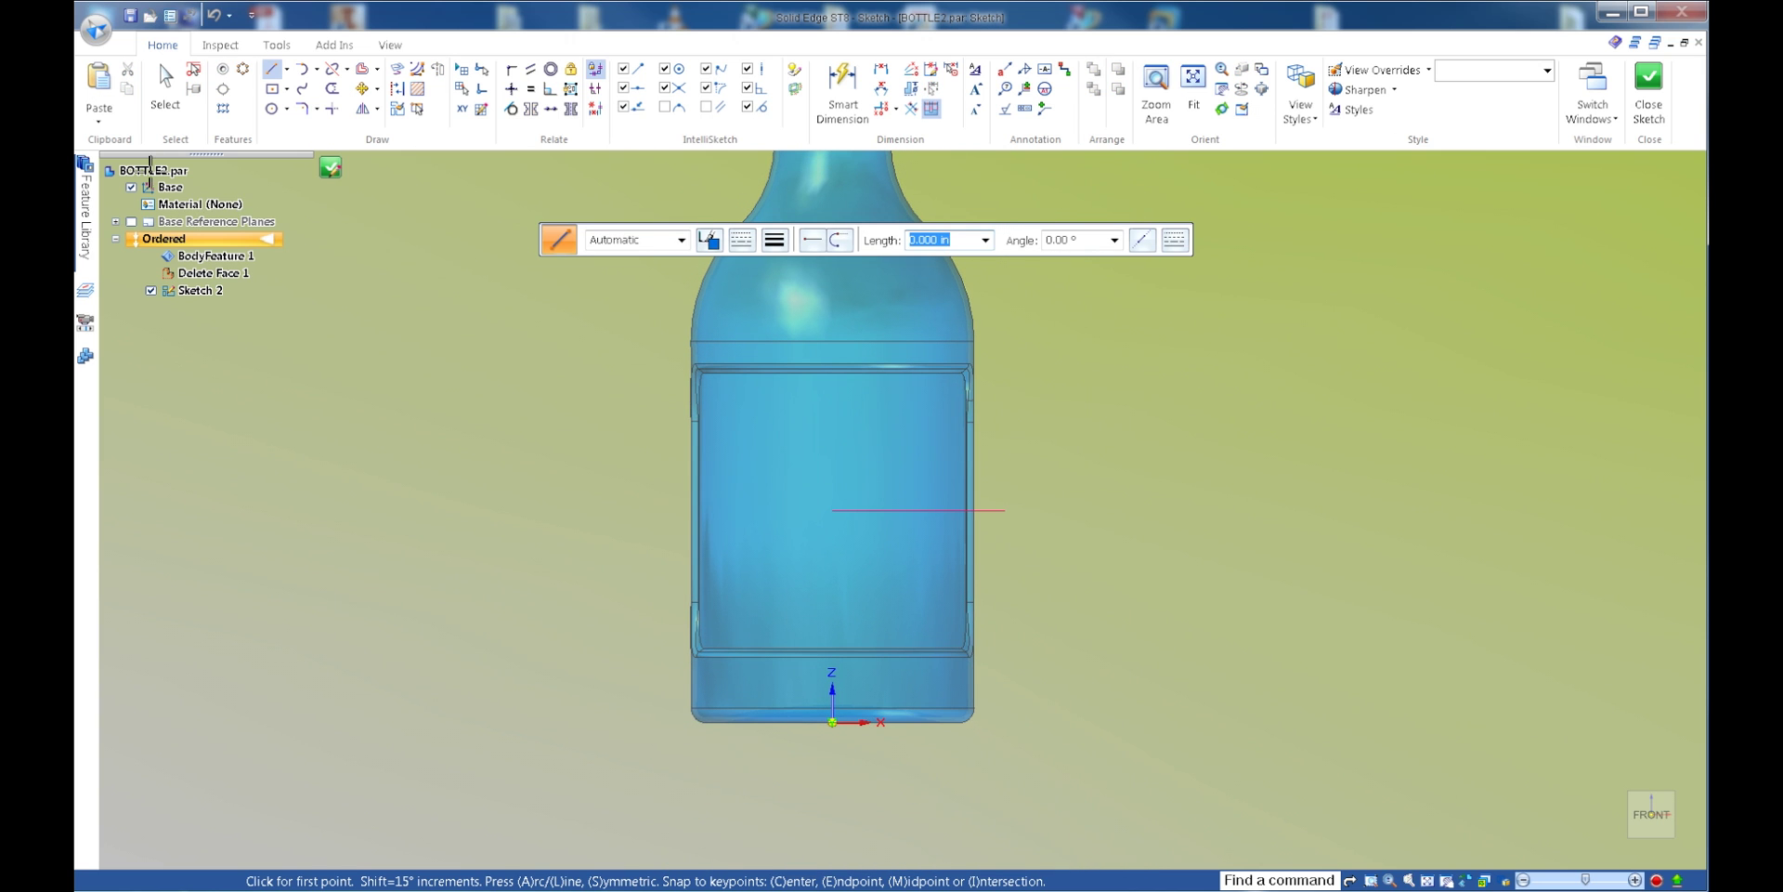
- Paste the copied logo centred on the bottle label and close Sketch 2
click(98, 82)
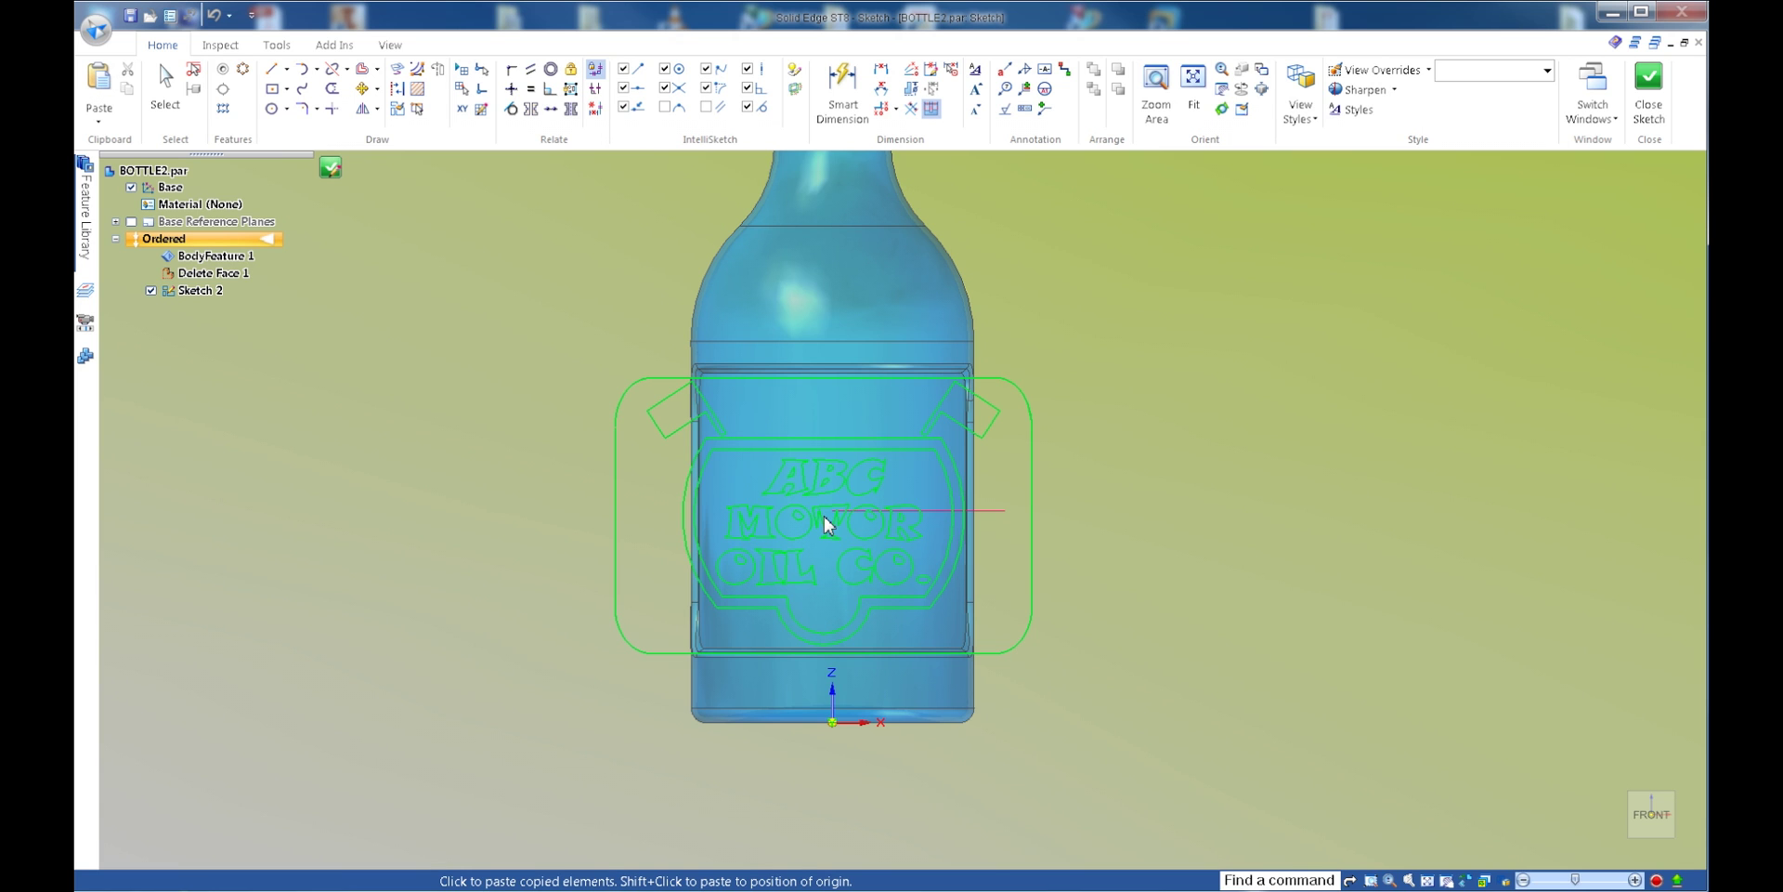
scroll(823, 515, up, 2)
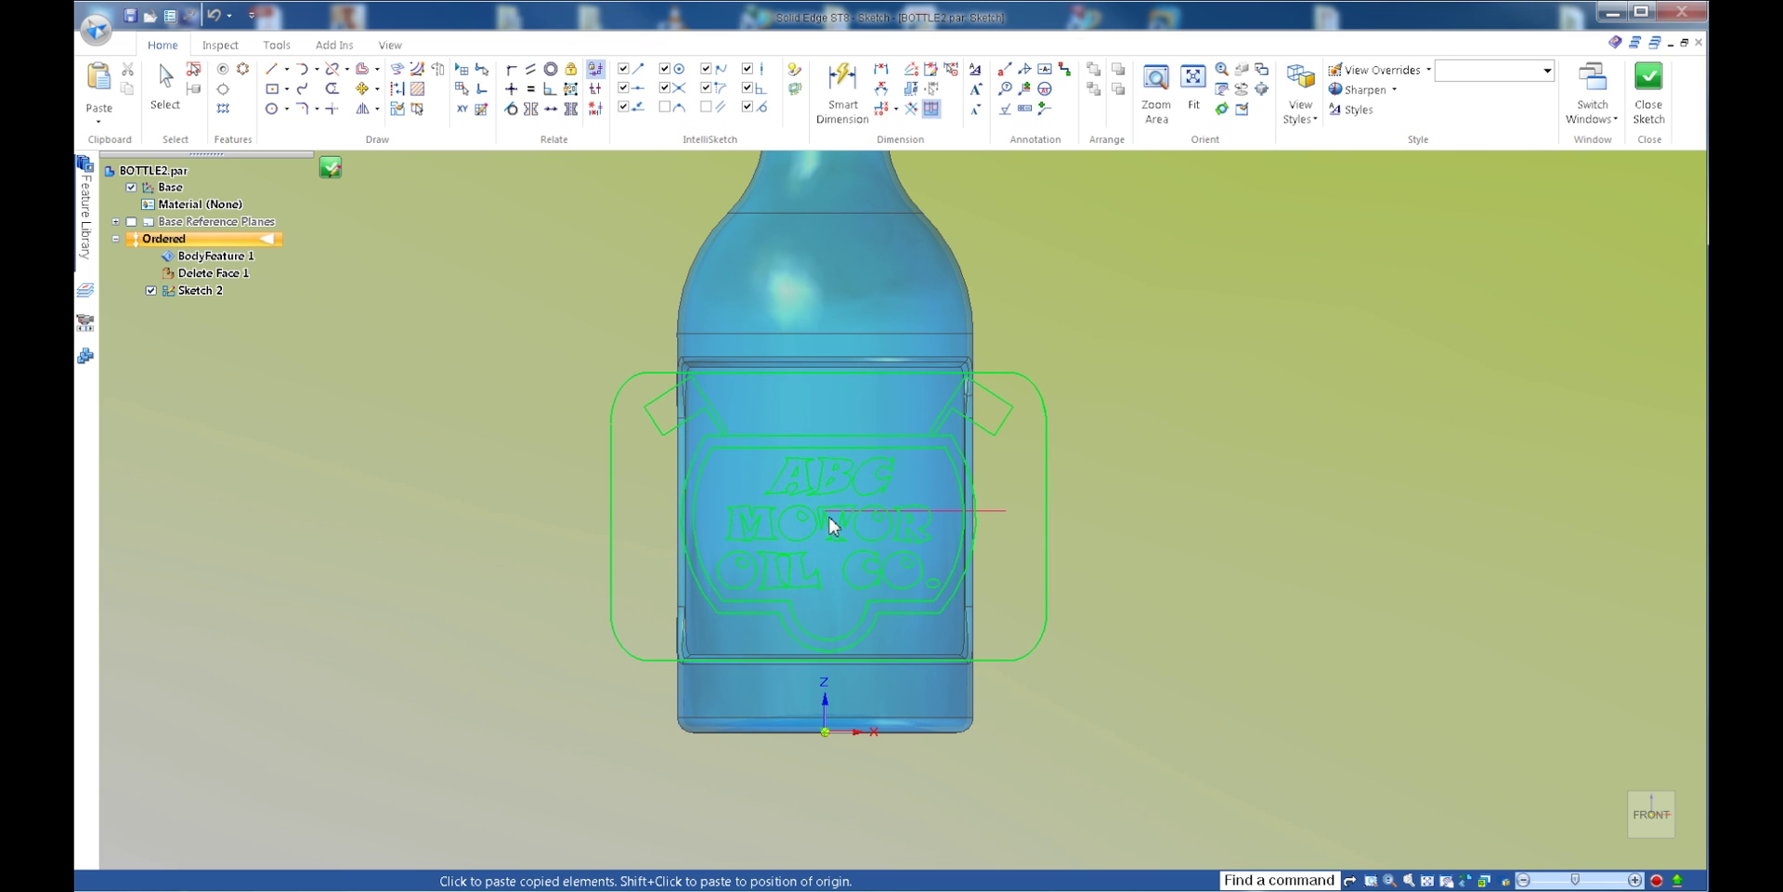
scroll(829, 513, up, 3)
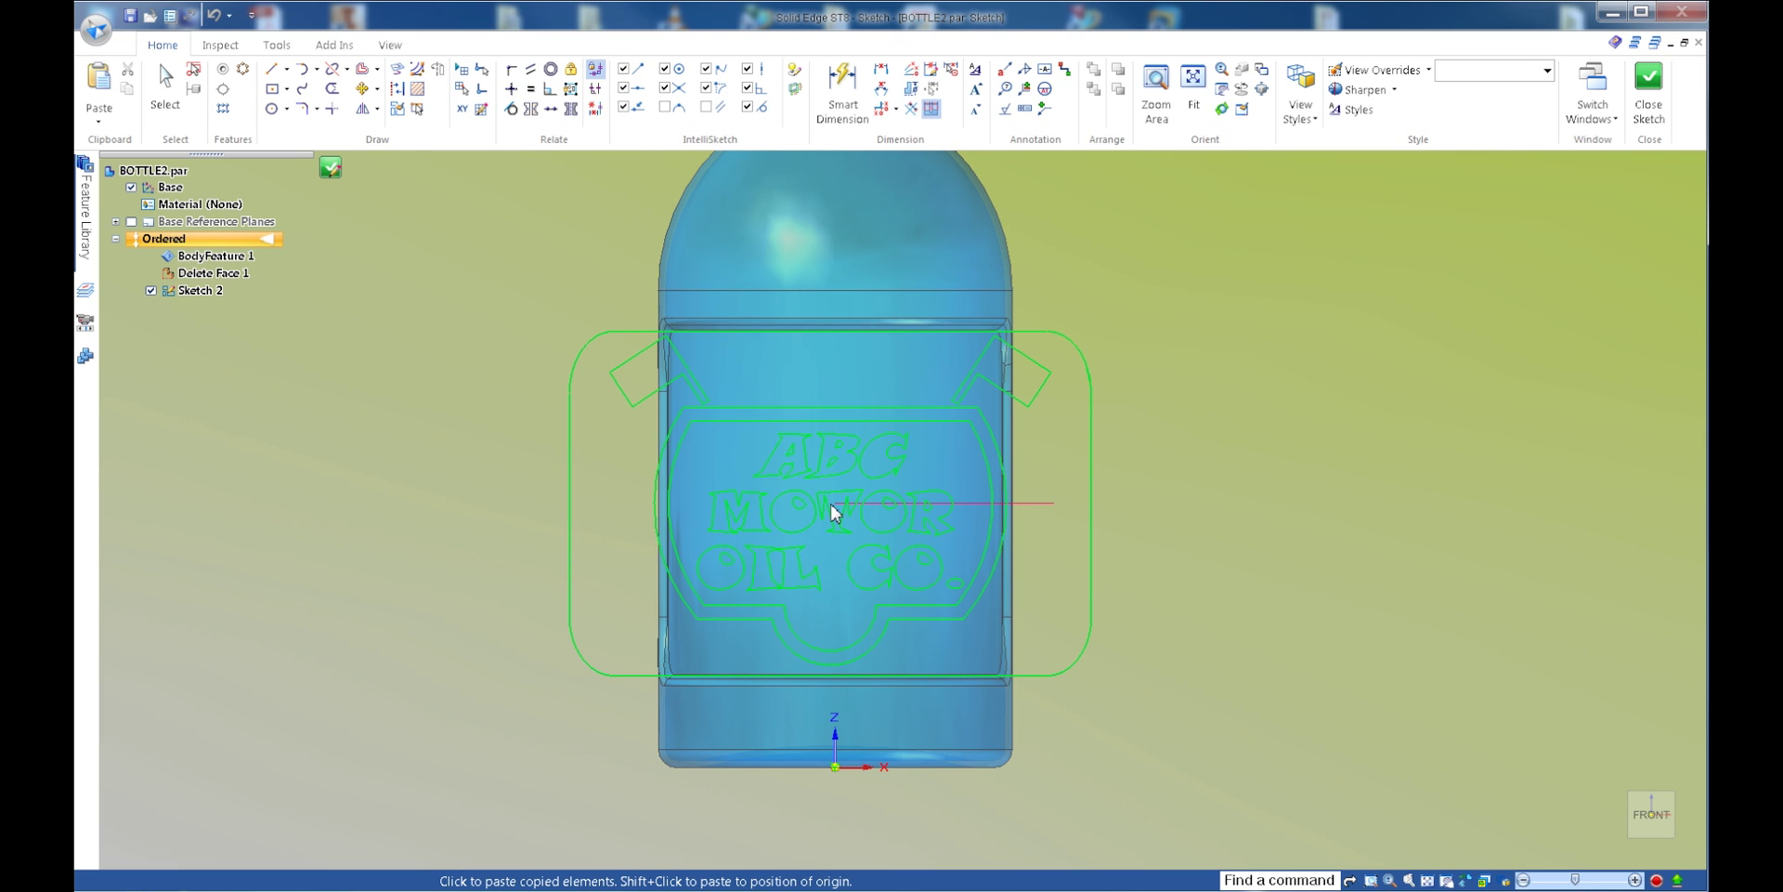
scroll(830, 504, up, 2)
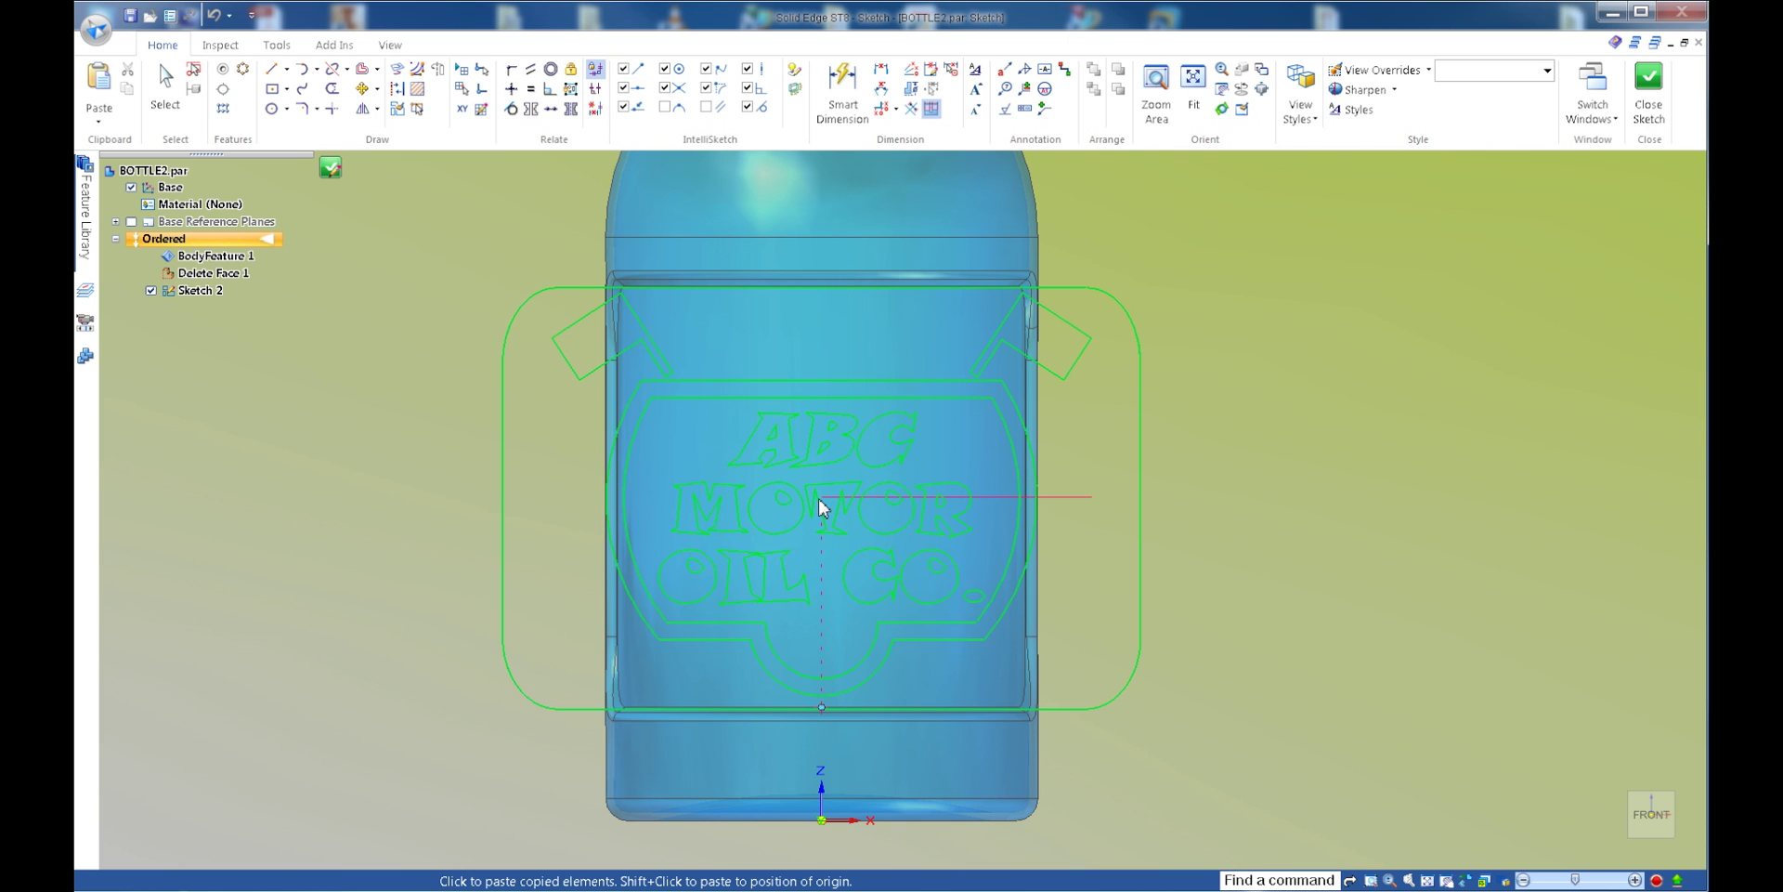
click(818, 498)
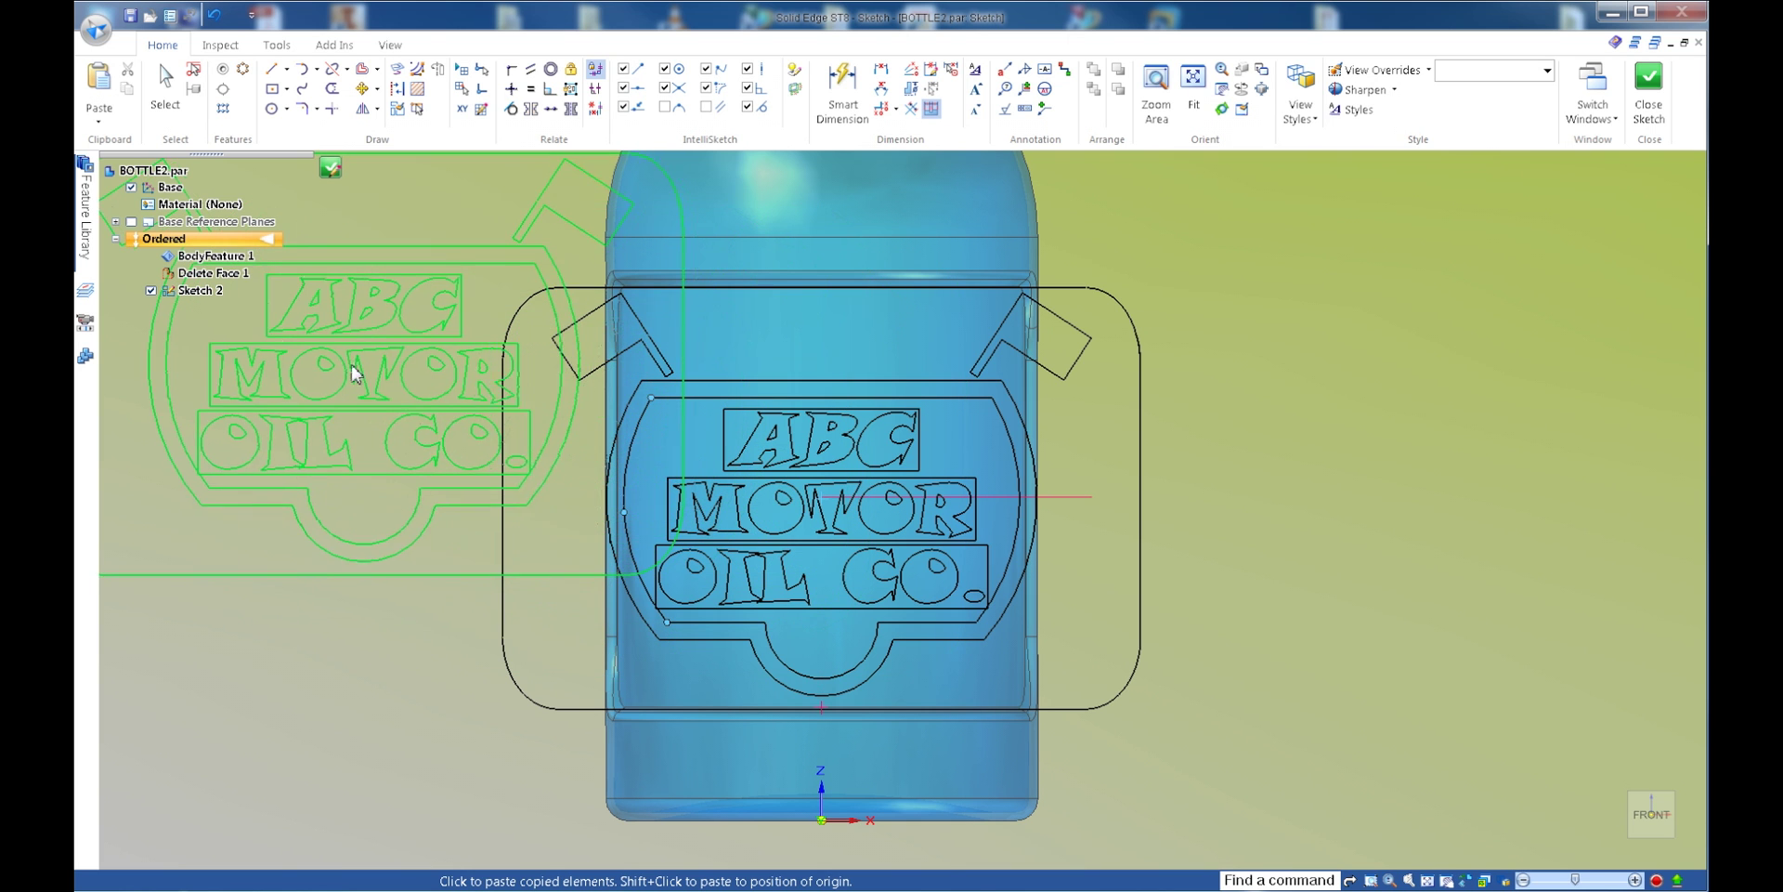
key(Escape)
scroll(346, 366, down, 3)
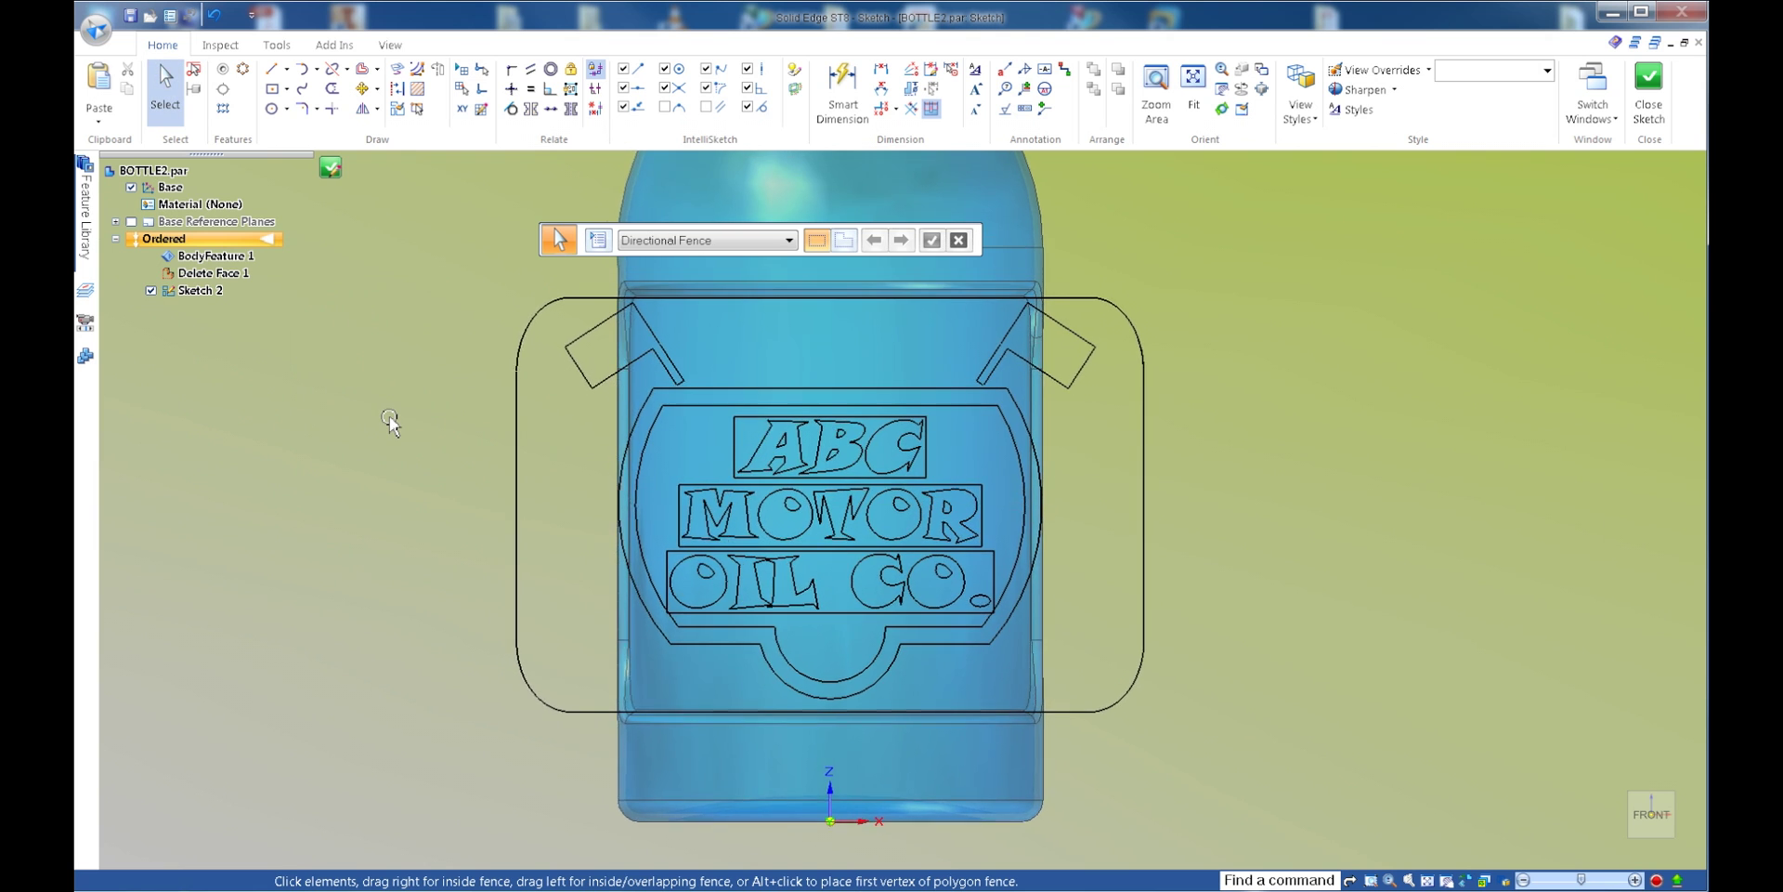
click(1650, 86)
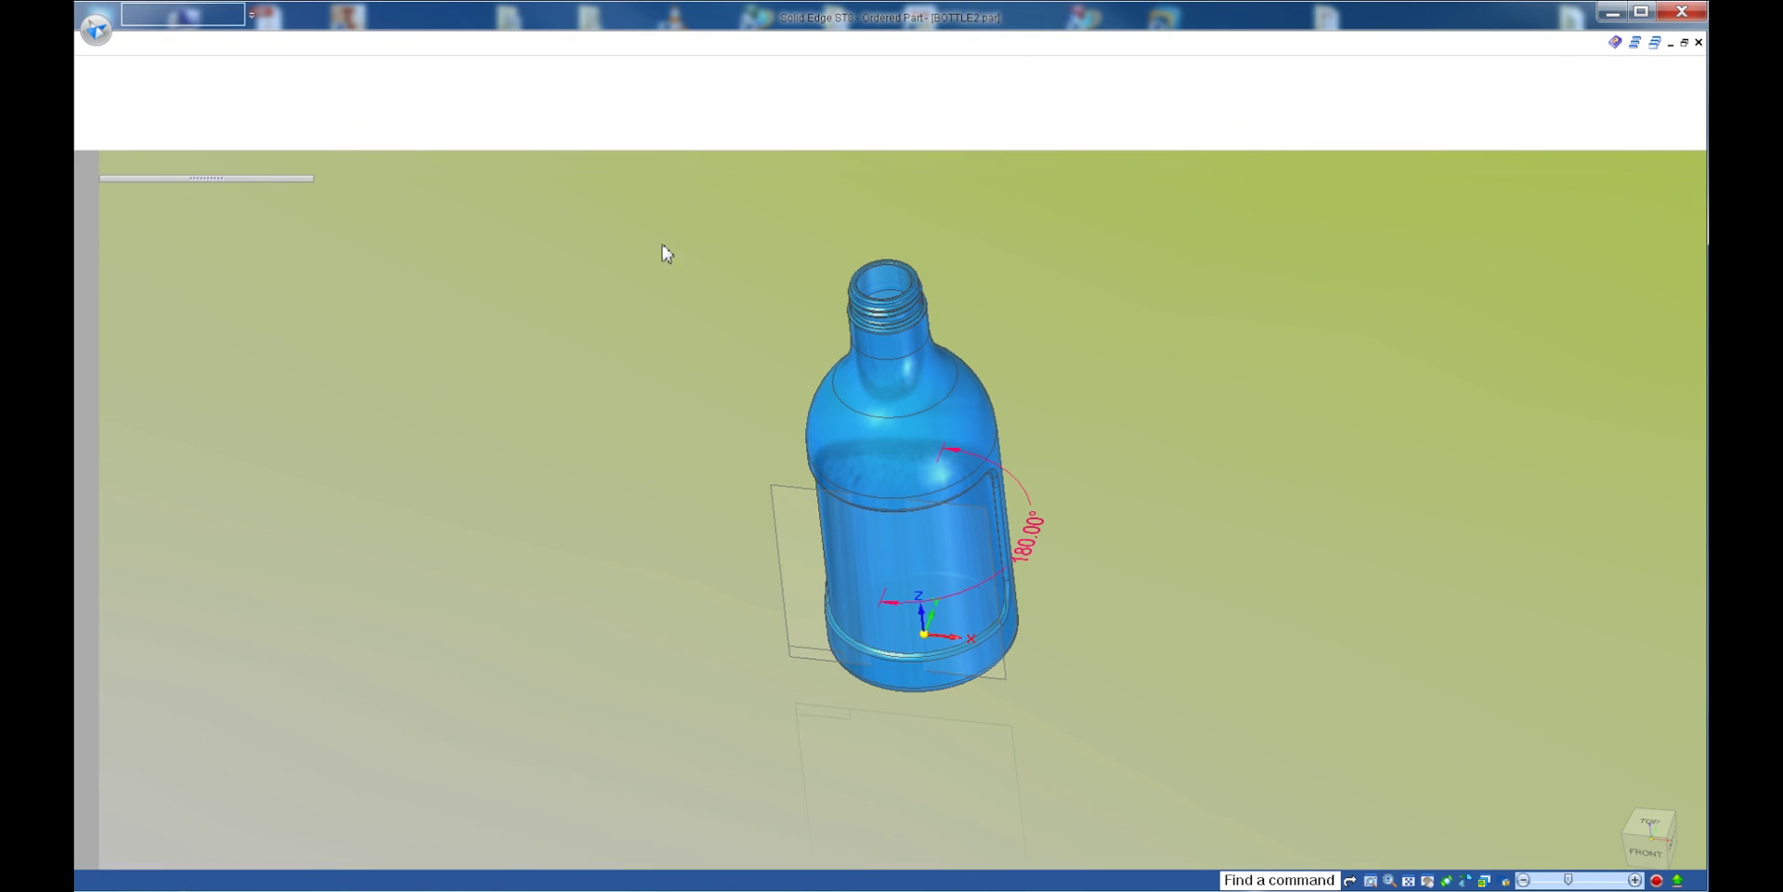
- Start Wrap Sketch from the Surfacing tab and accept the bottle's label face
click(669, 241)
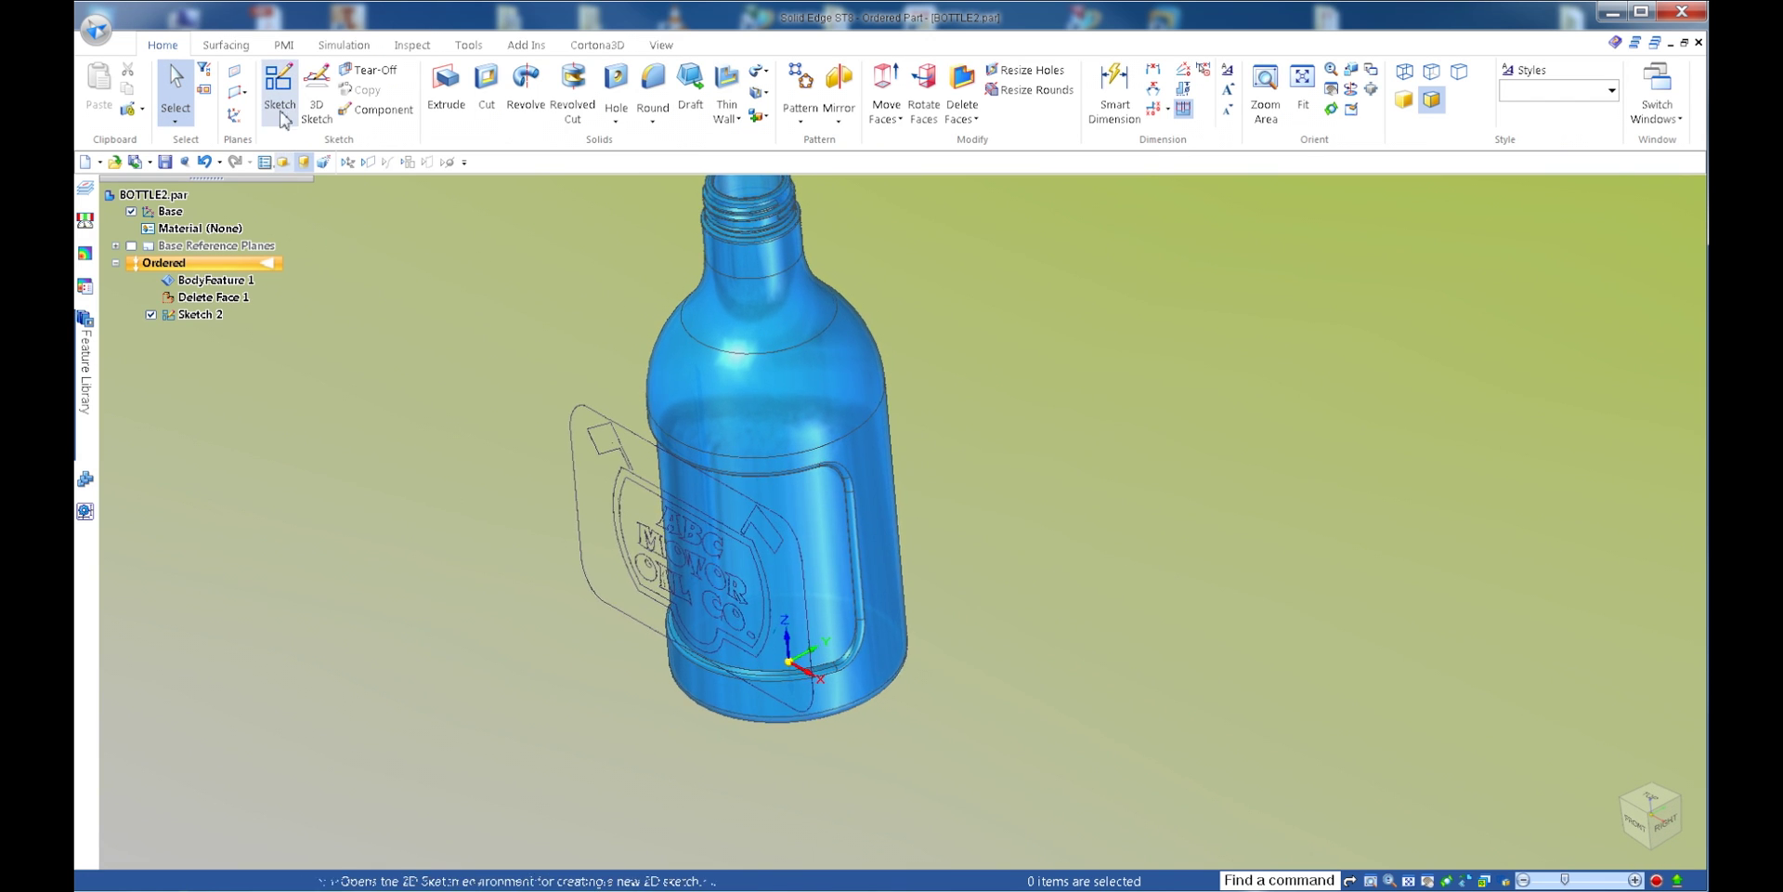
click(226, 44)
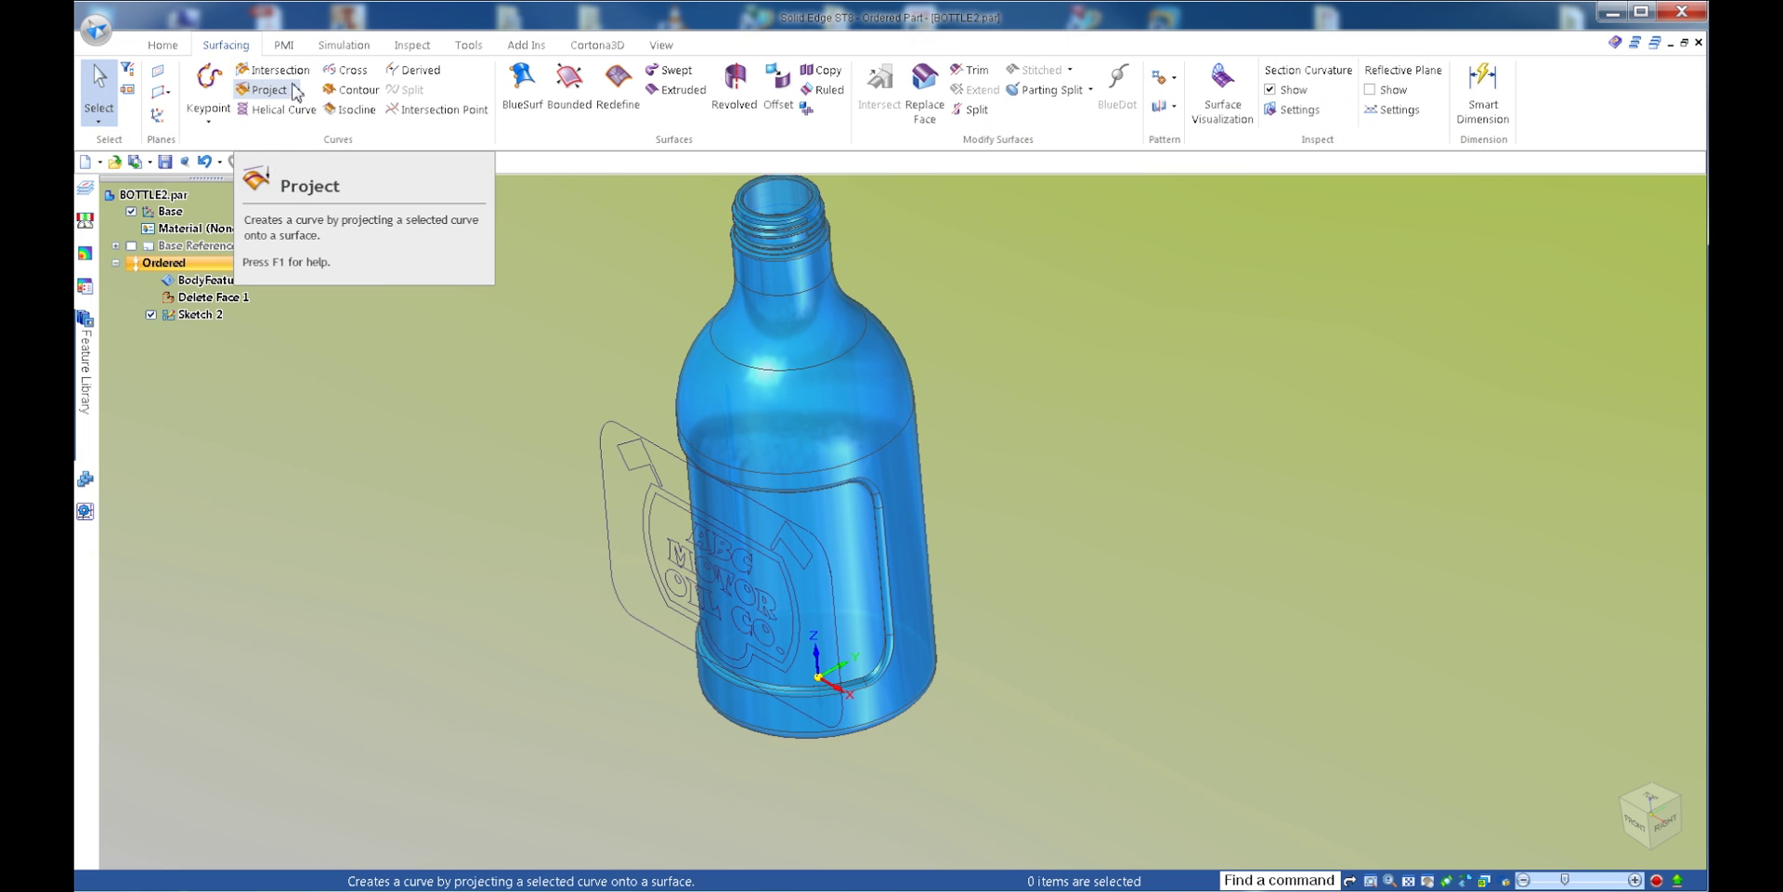
click(294, 90)
click(278, 128)
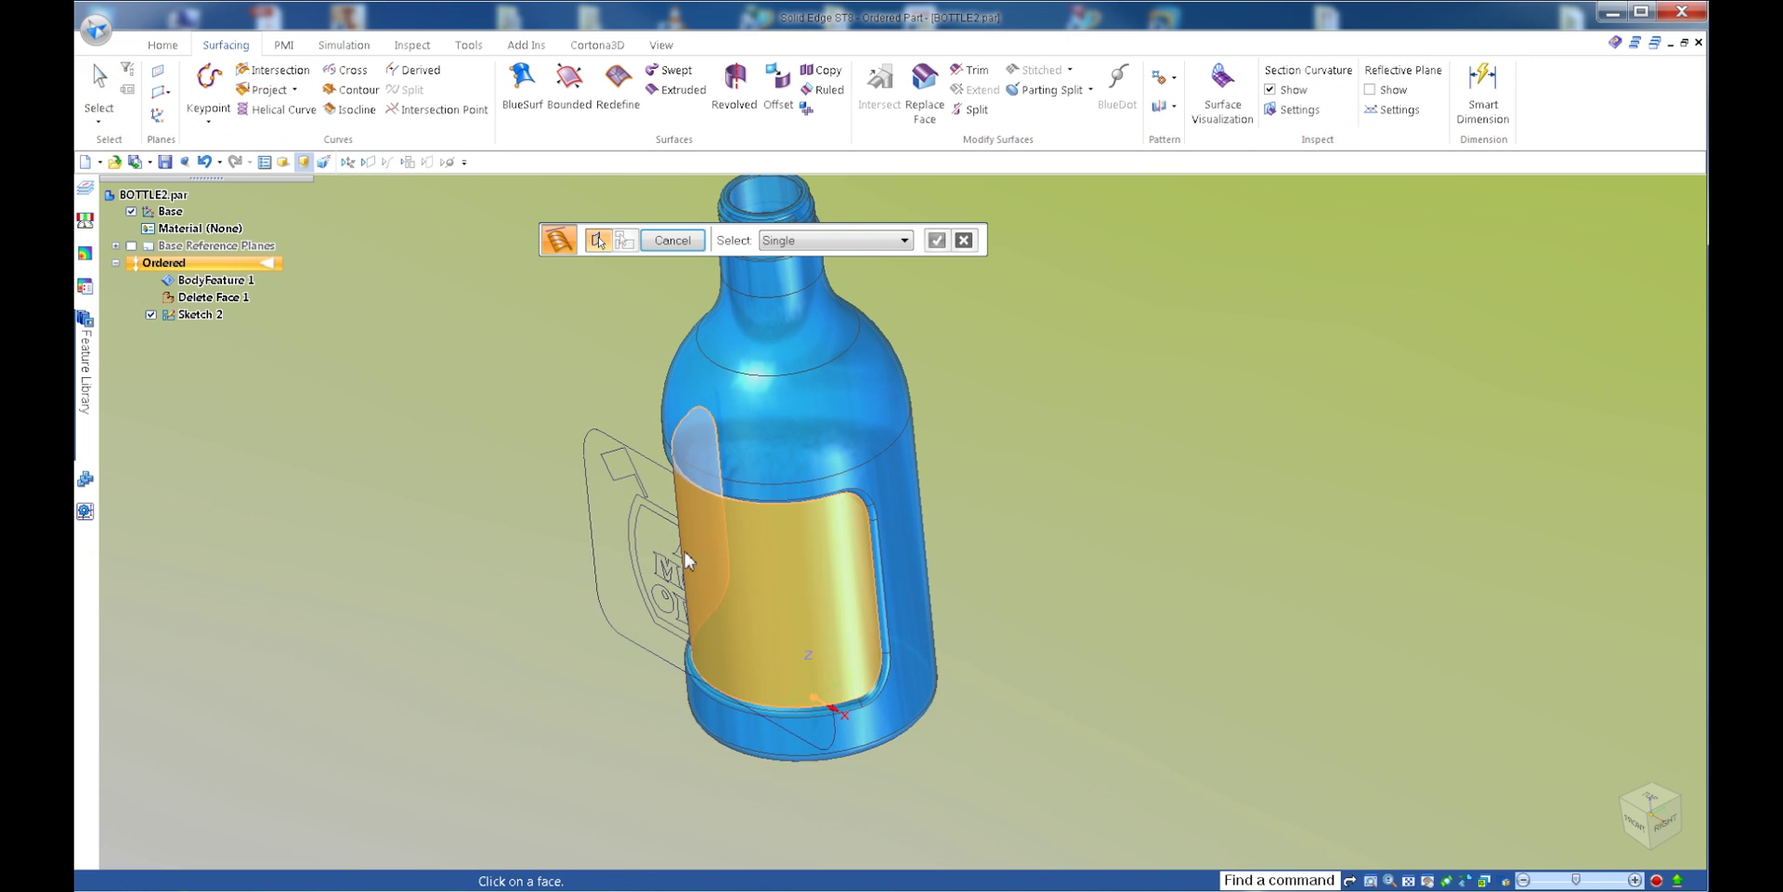
scroll(686, 560, up, 1)
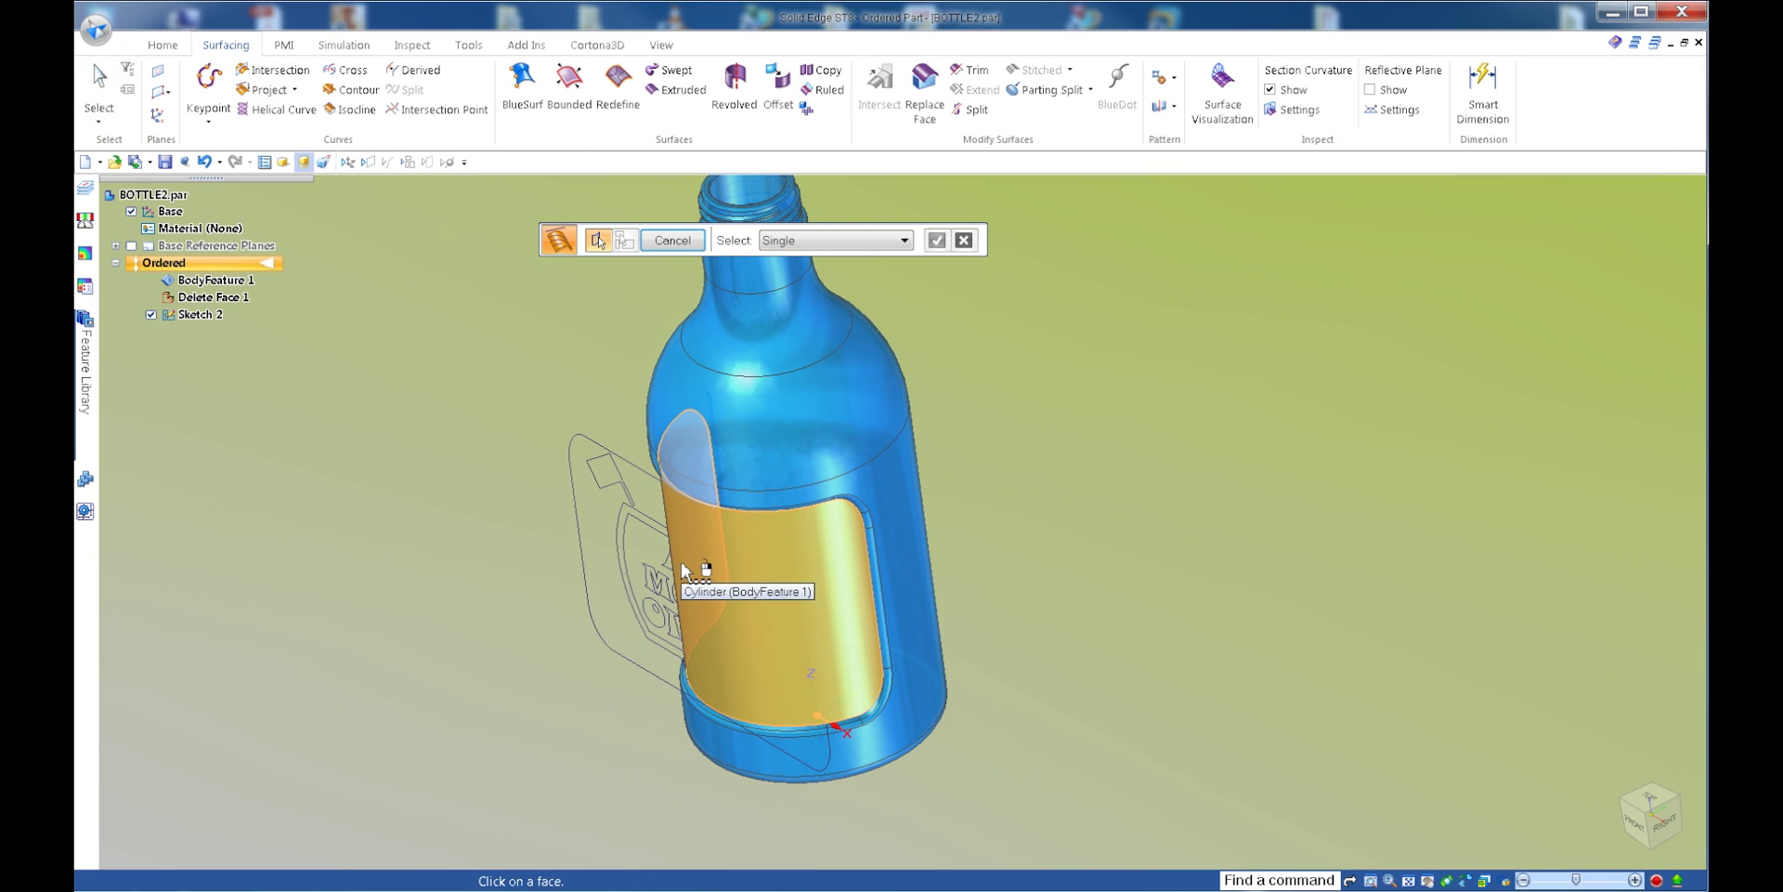
click(852, 577)
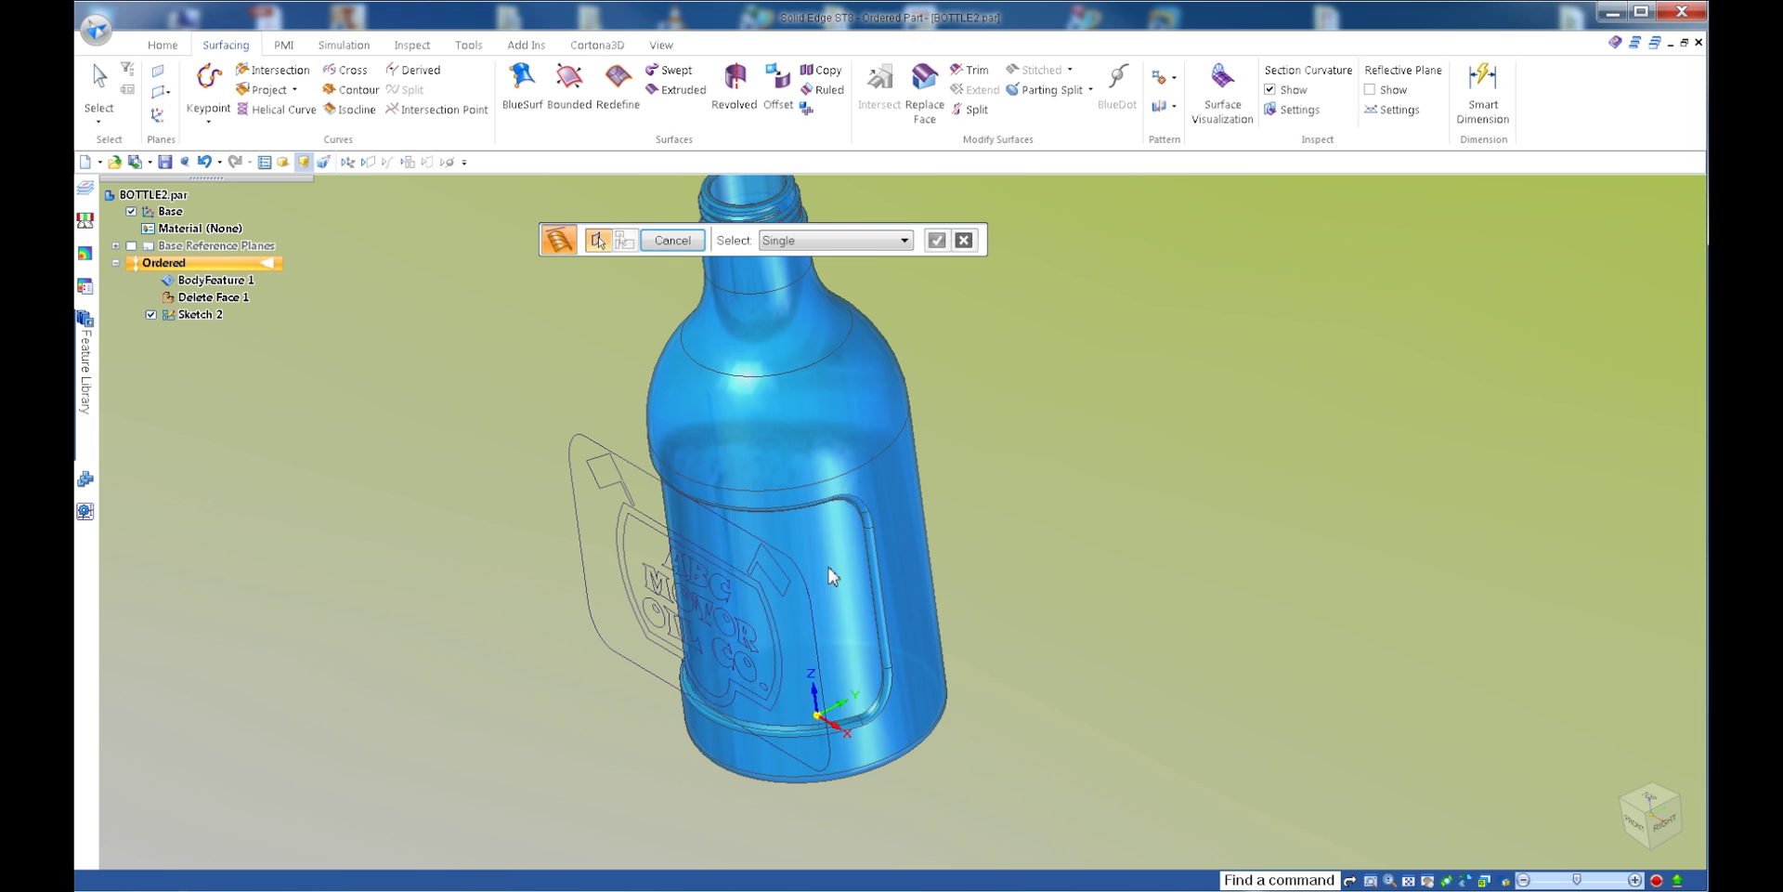
right_click(460, 449)
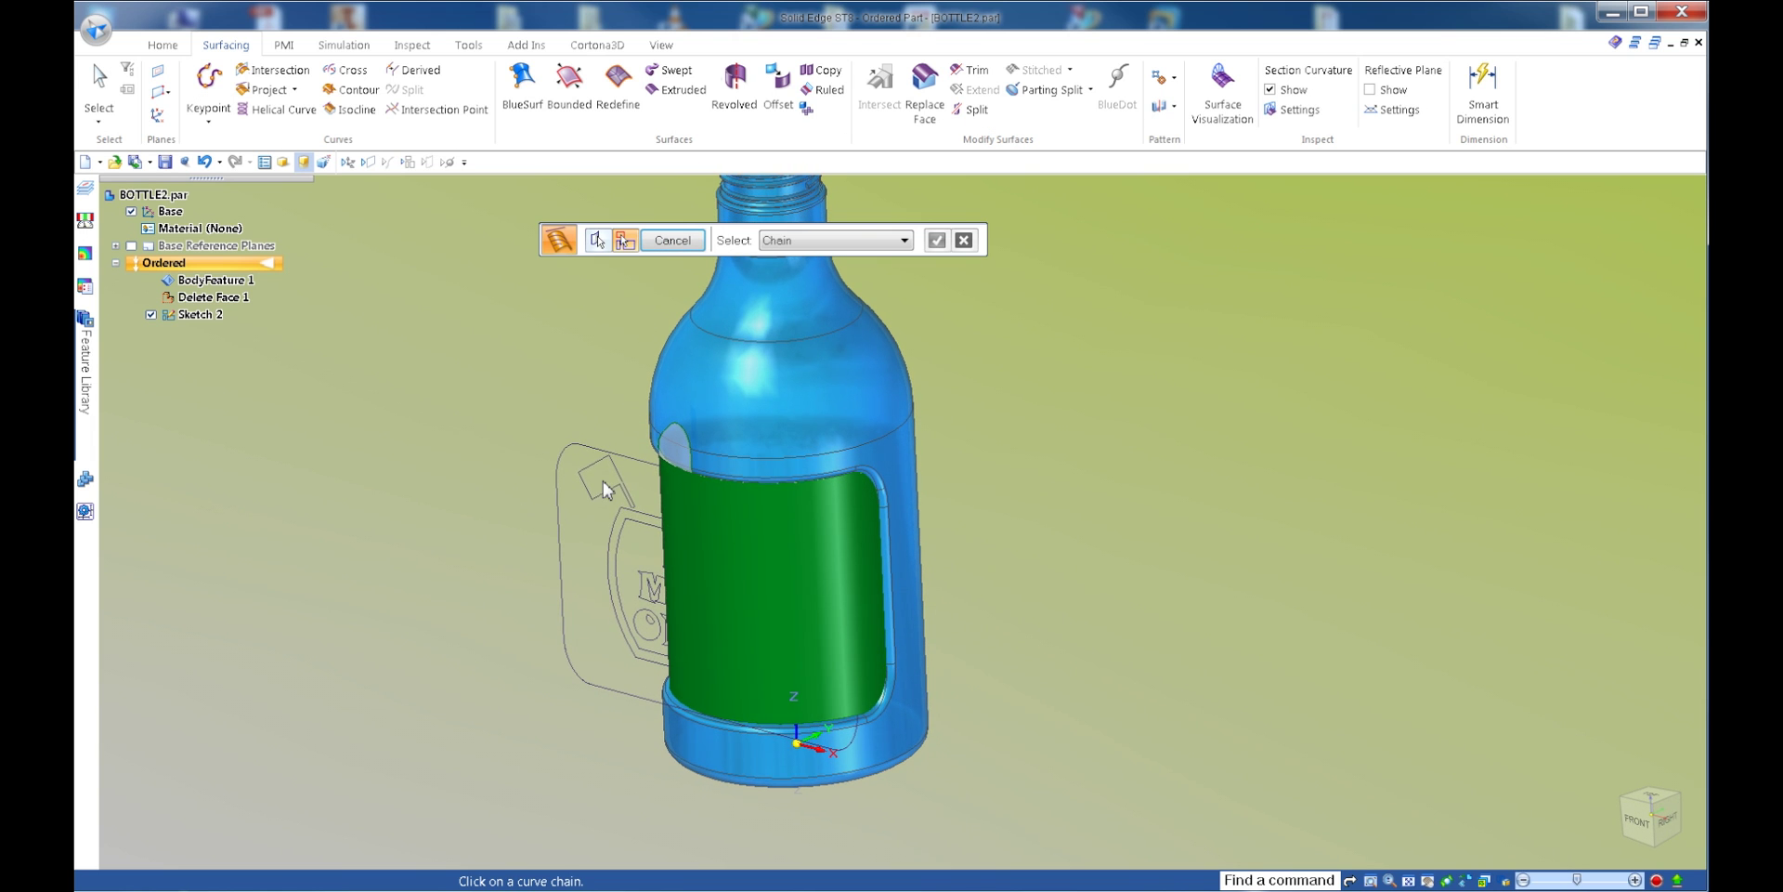
- Chain-select the outer outline and ABC, MOTOR, OIL CO. curves, then finish Wrap Sketch 2
mouse_move(723, 509)
middle_down()
mouse_move(908, 589)
mouse_move(1067, 493)
mouse_move(983, 437)
middle_up()
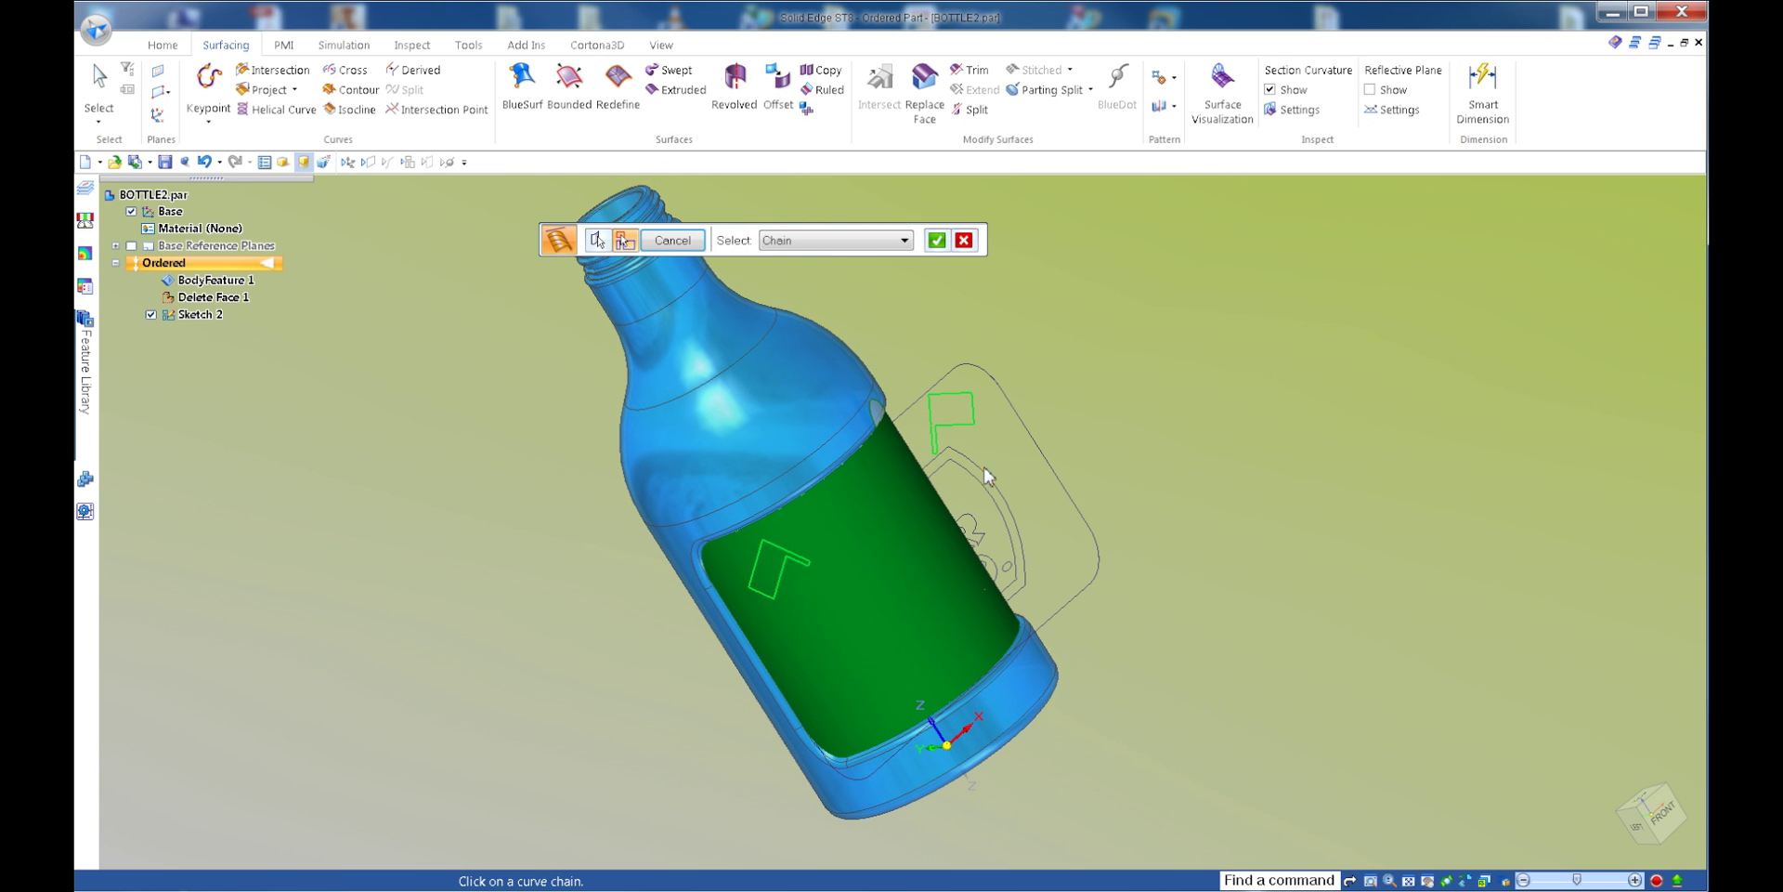
click(1025, 561)
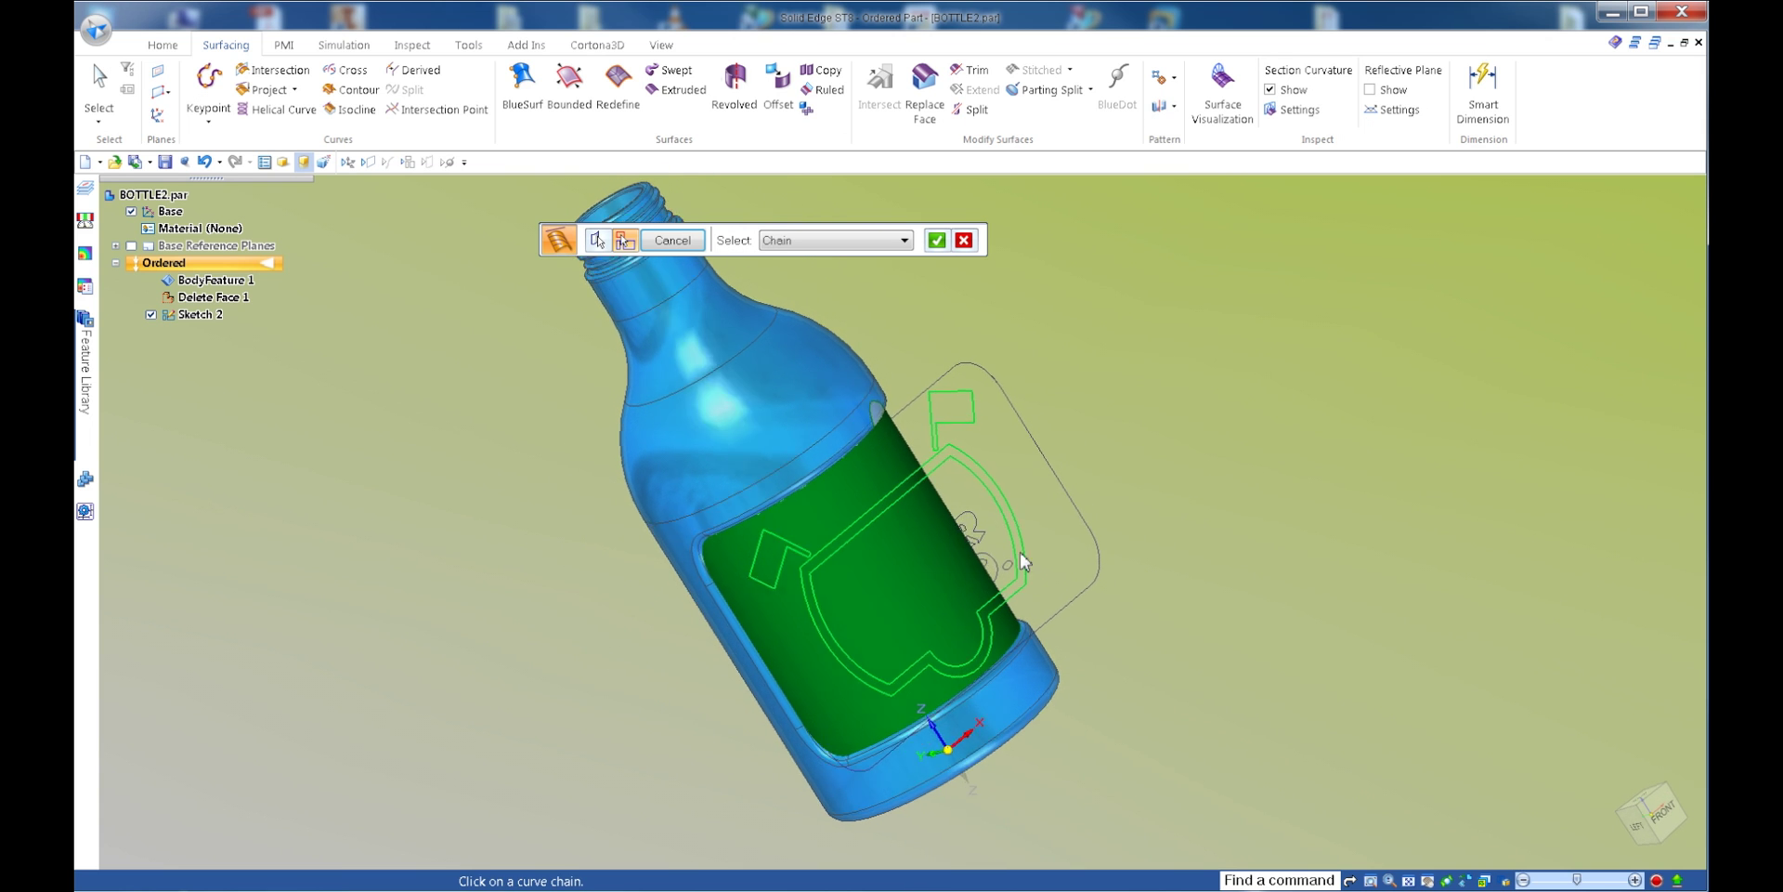
mouse_move(1023, 558)
middle_down()
mouse_move(1103, 569)
mouse_move(860, 561)
mouse_move(935, 488)
mouse_move(632, 418)
mouse_move(637, 451)
middle_up()
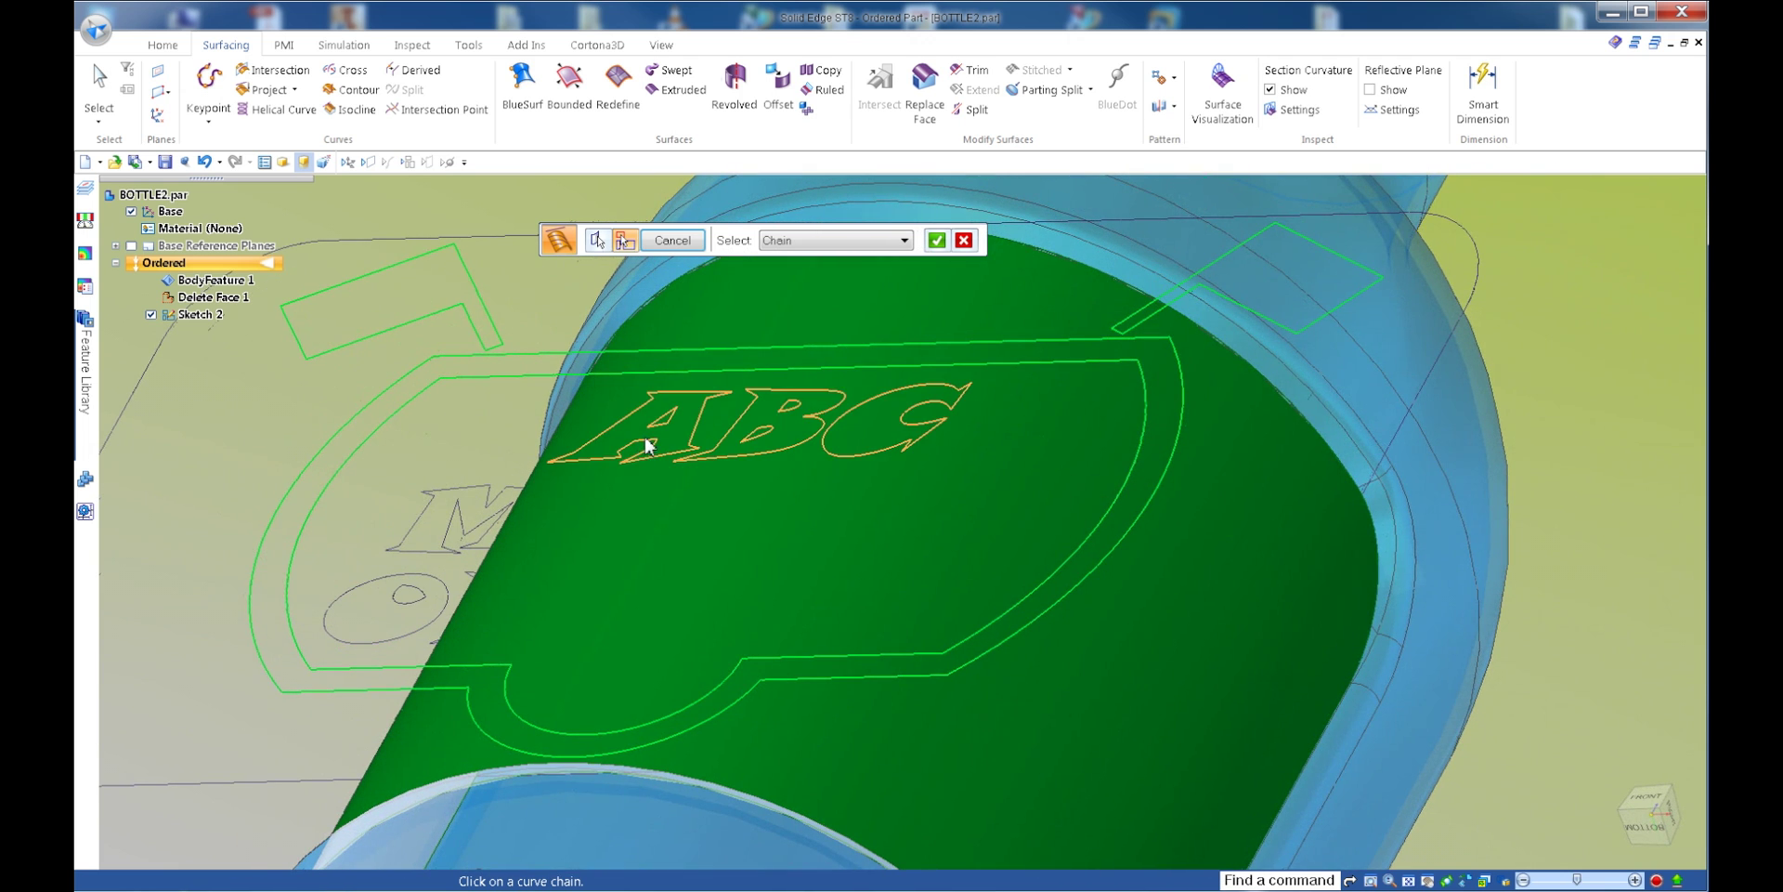
click(647, 445)
click(554, 507)
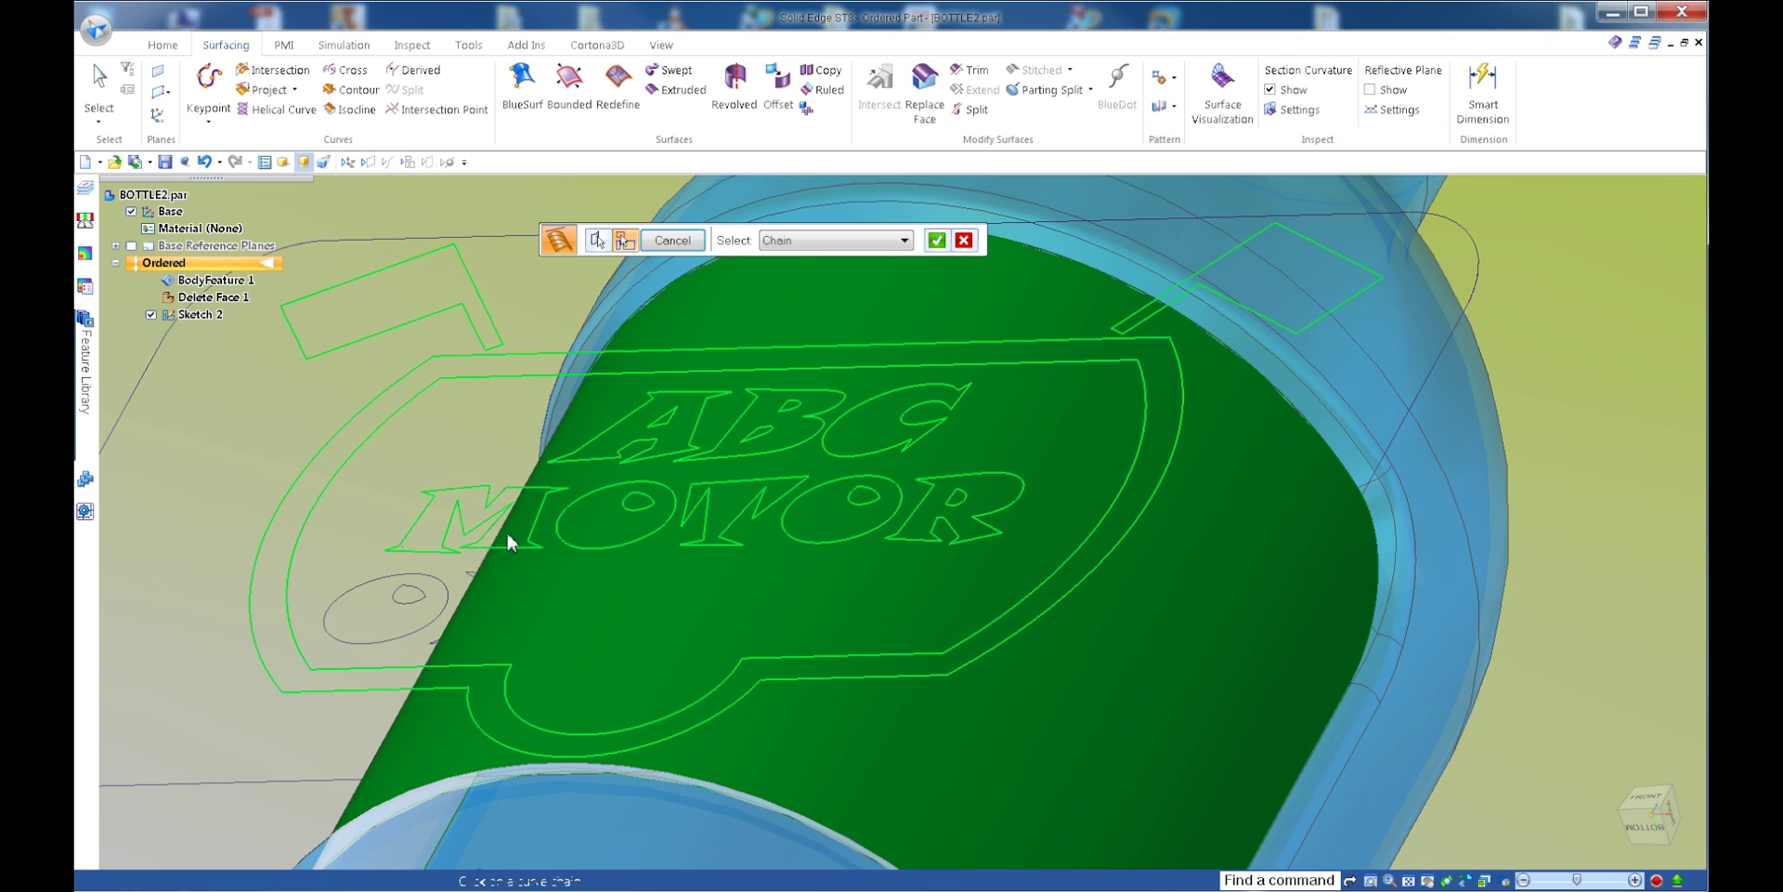
click(422, 610)
middle_drag(577, 609, 789, 542)
scroll(808, 557, down, 8)
right_click(702, 443)
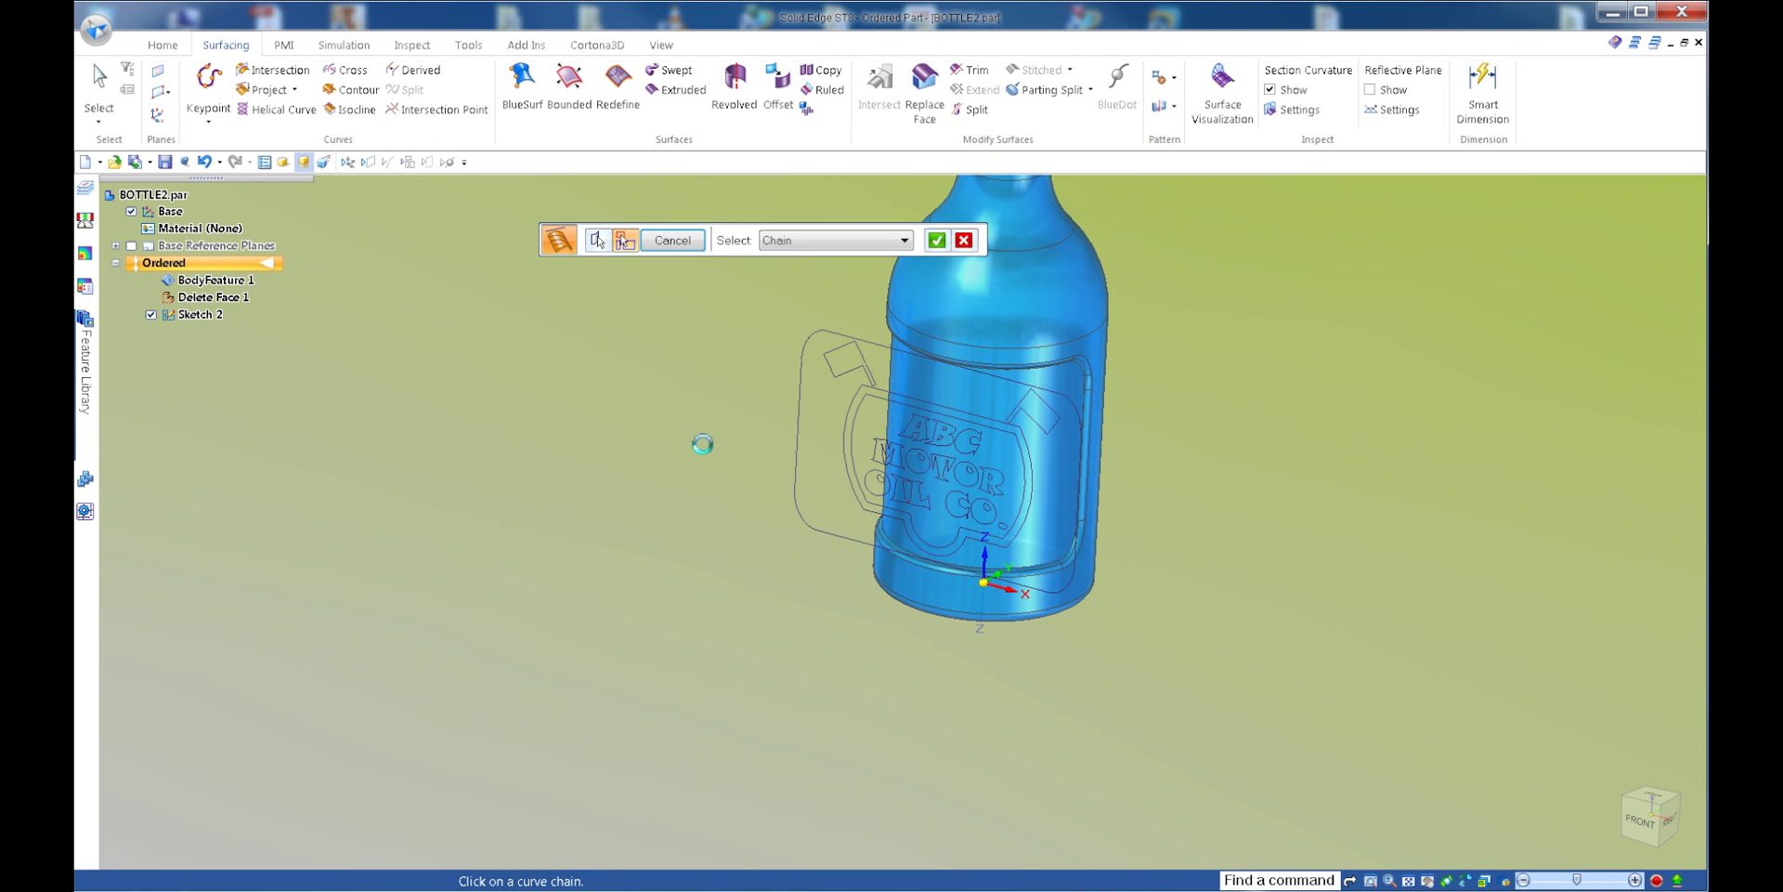
click(679, 245)
mouse_move(1140, 361)
middle_down()
mouse_move(1059, 518)
mouse_move(987, 429)
middle_up()
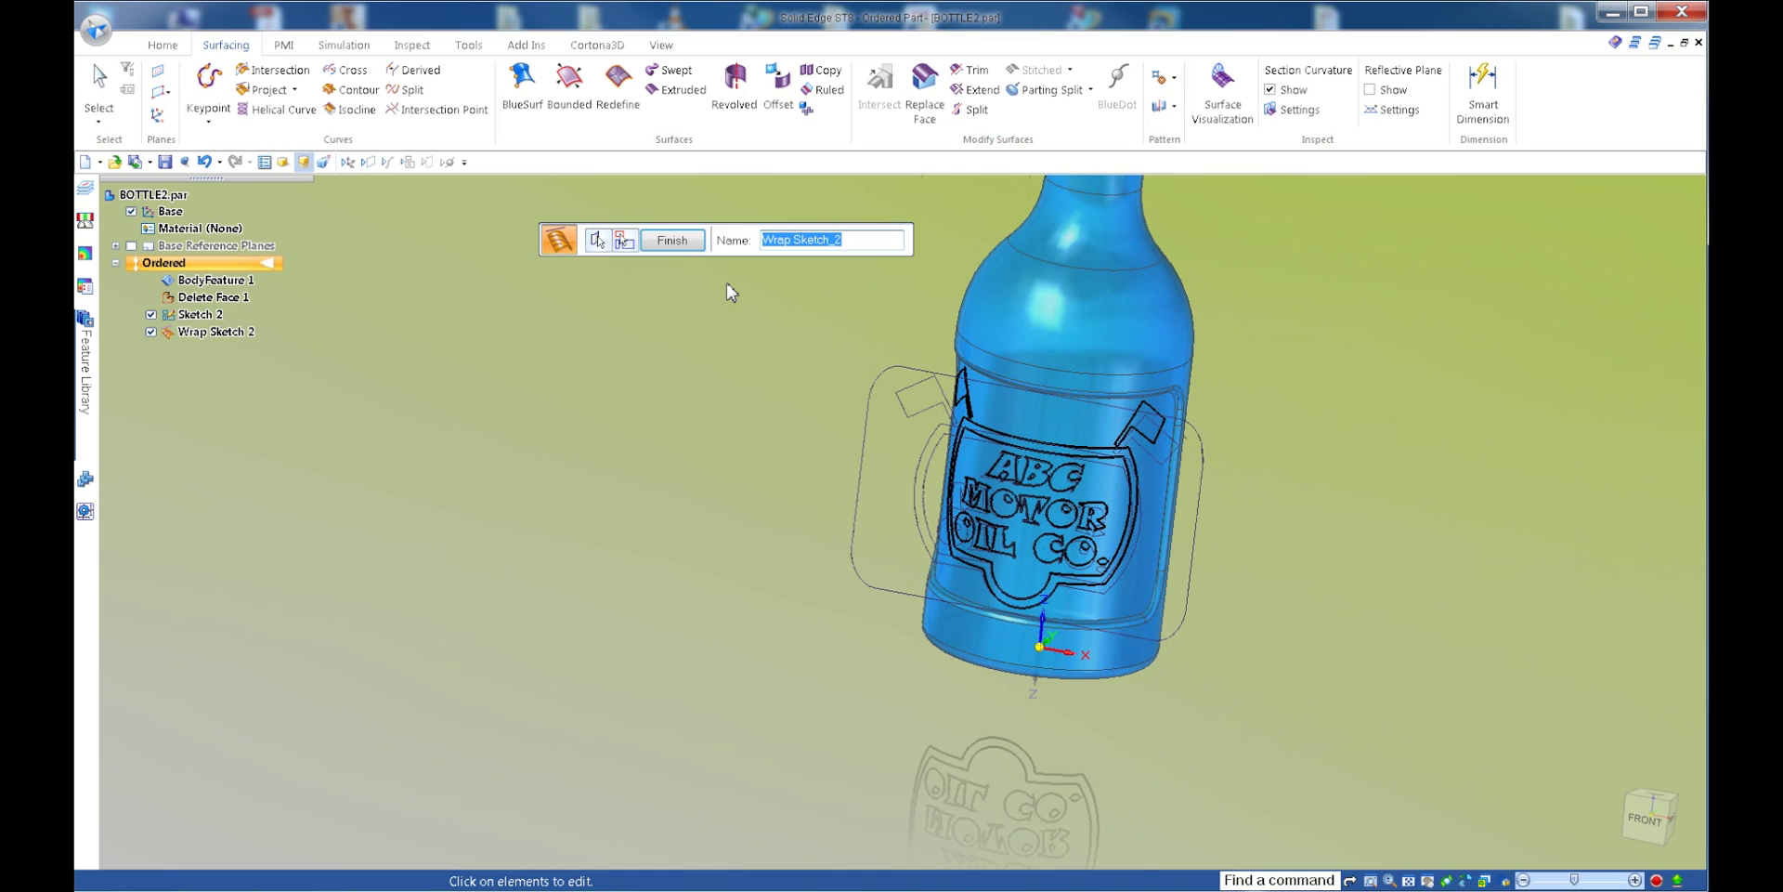
click(673, 243)
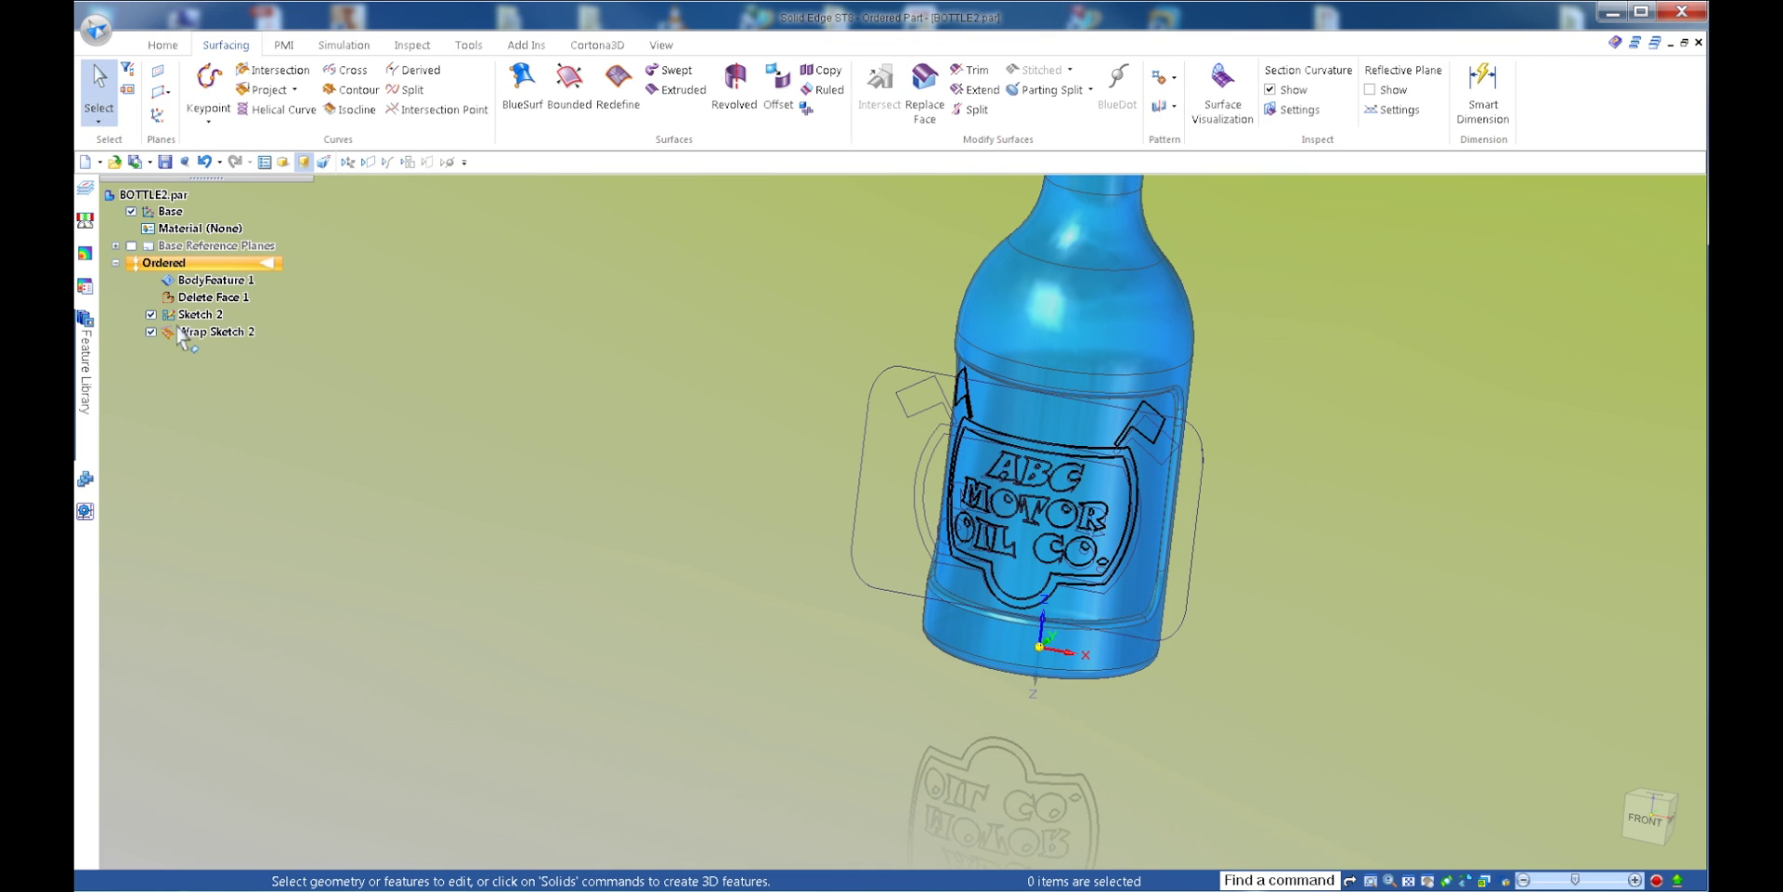
- Hide flat Sketch 2 in PathFinder and orbit to inspect the wrapped logo
click(152, 315)
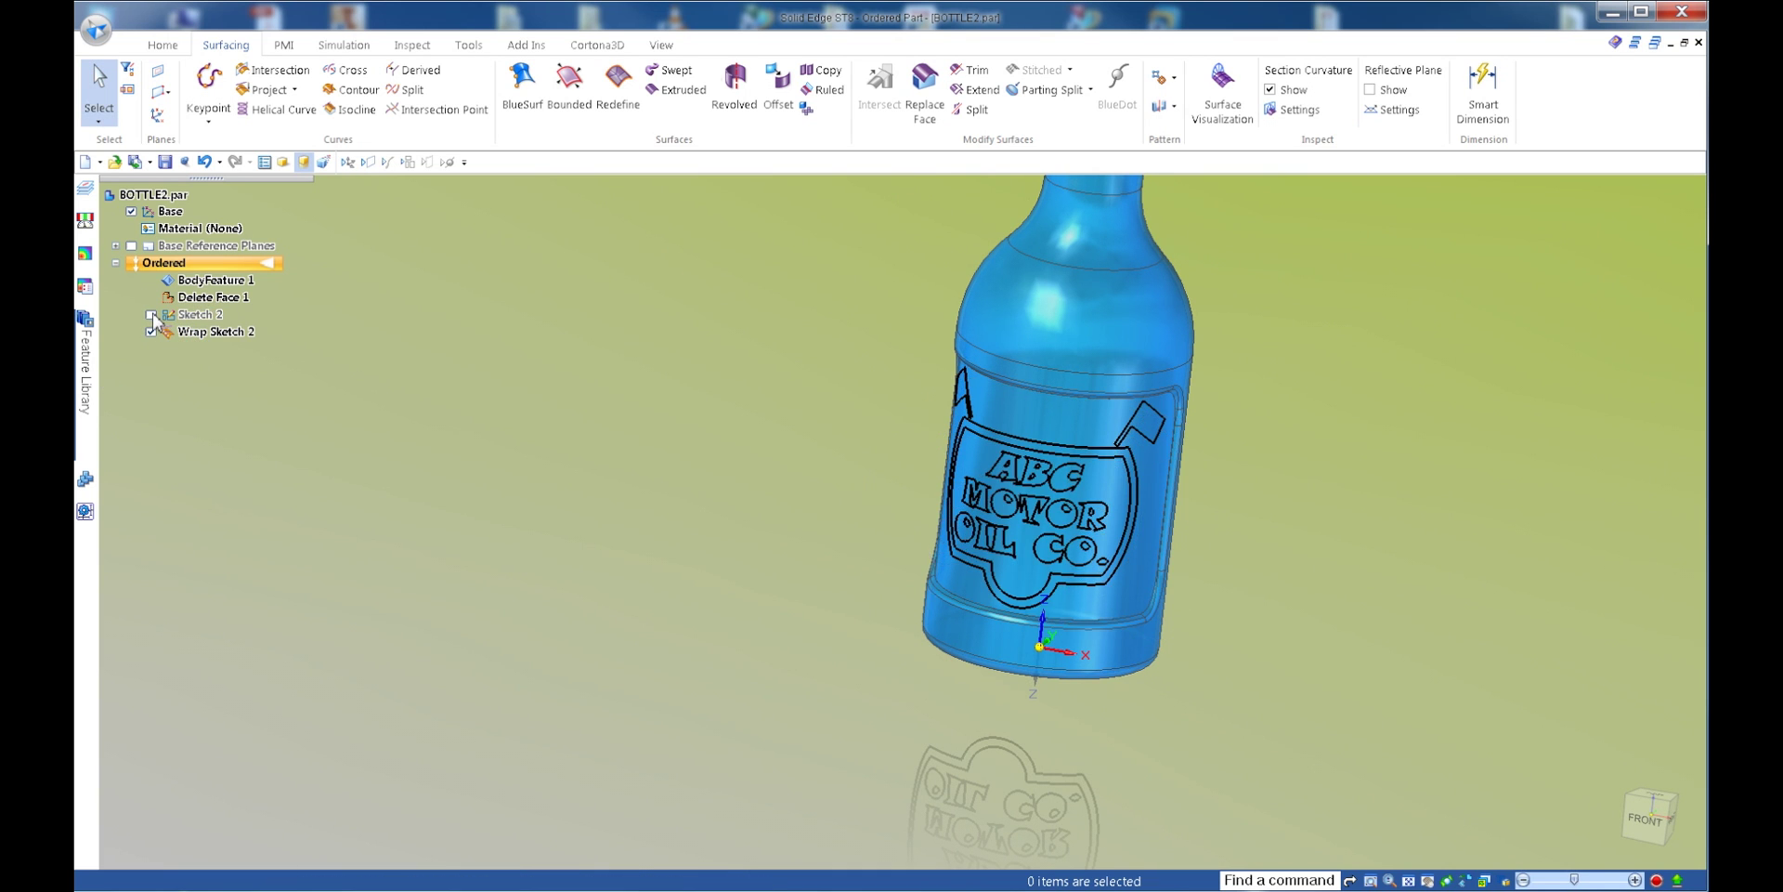
middle_drag(1021, 455, 1209, 462)
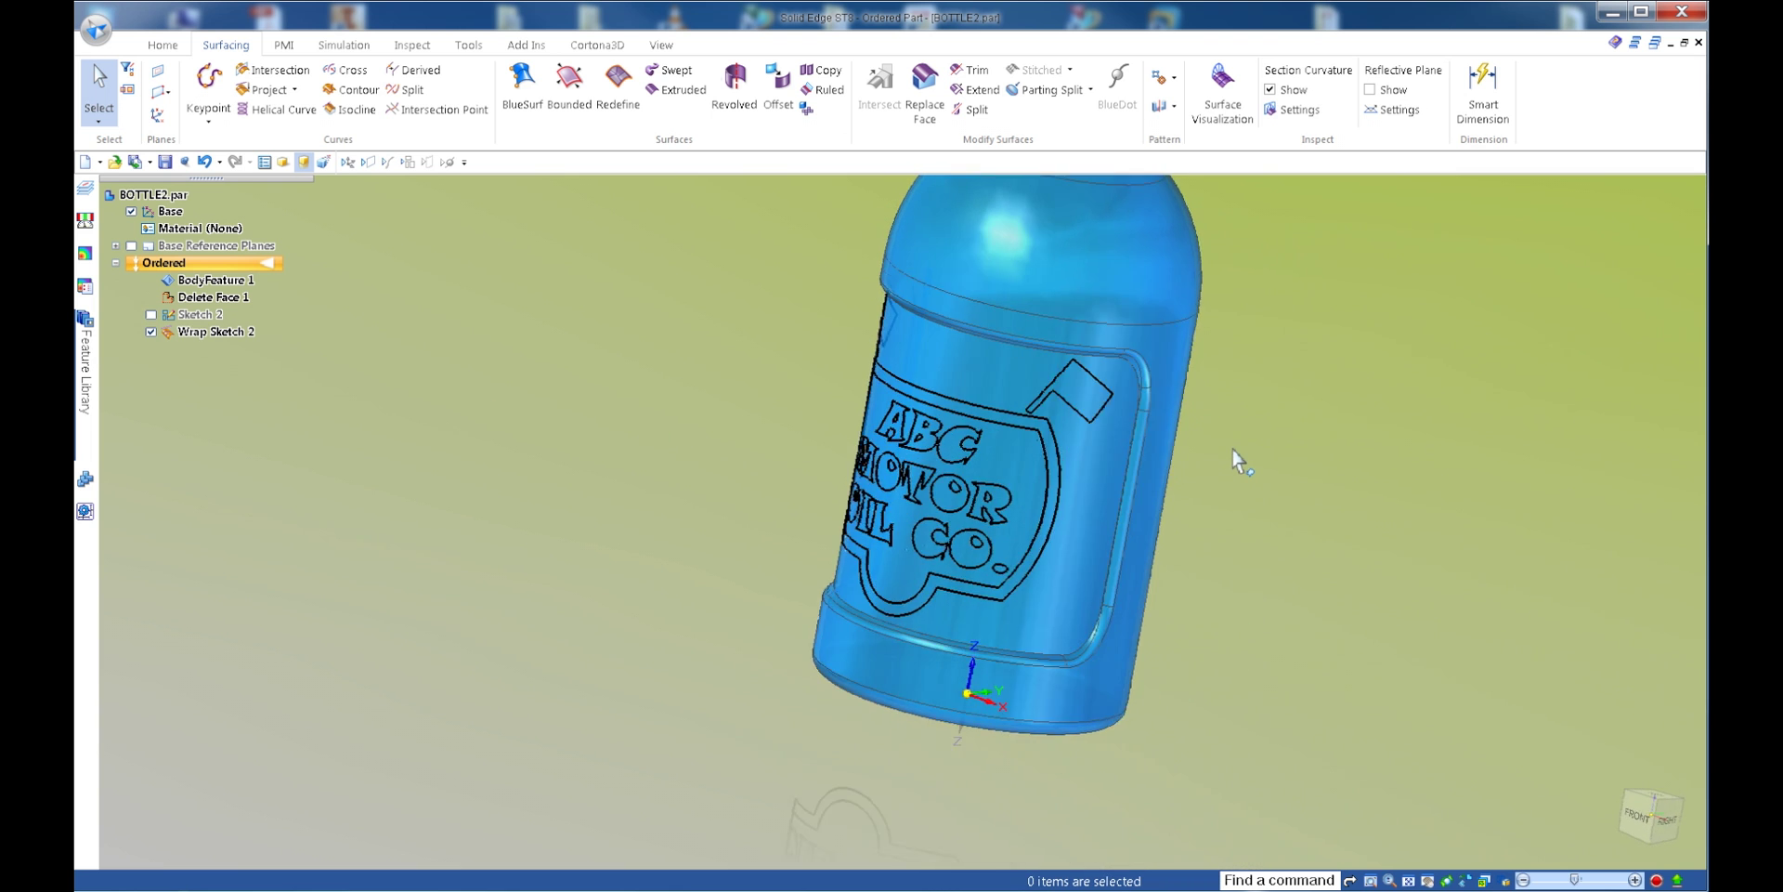
middle_drag(1236, 458, 1180, 458)
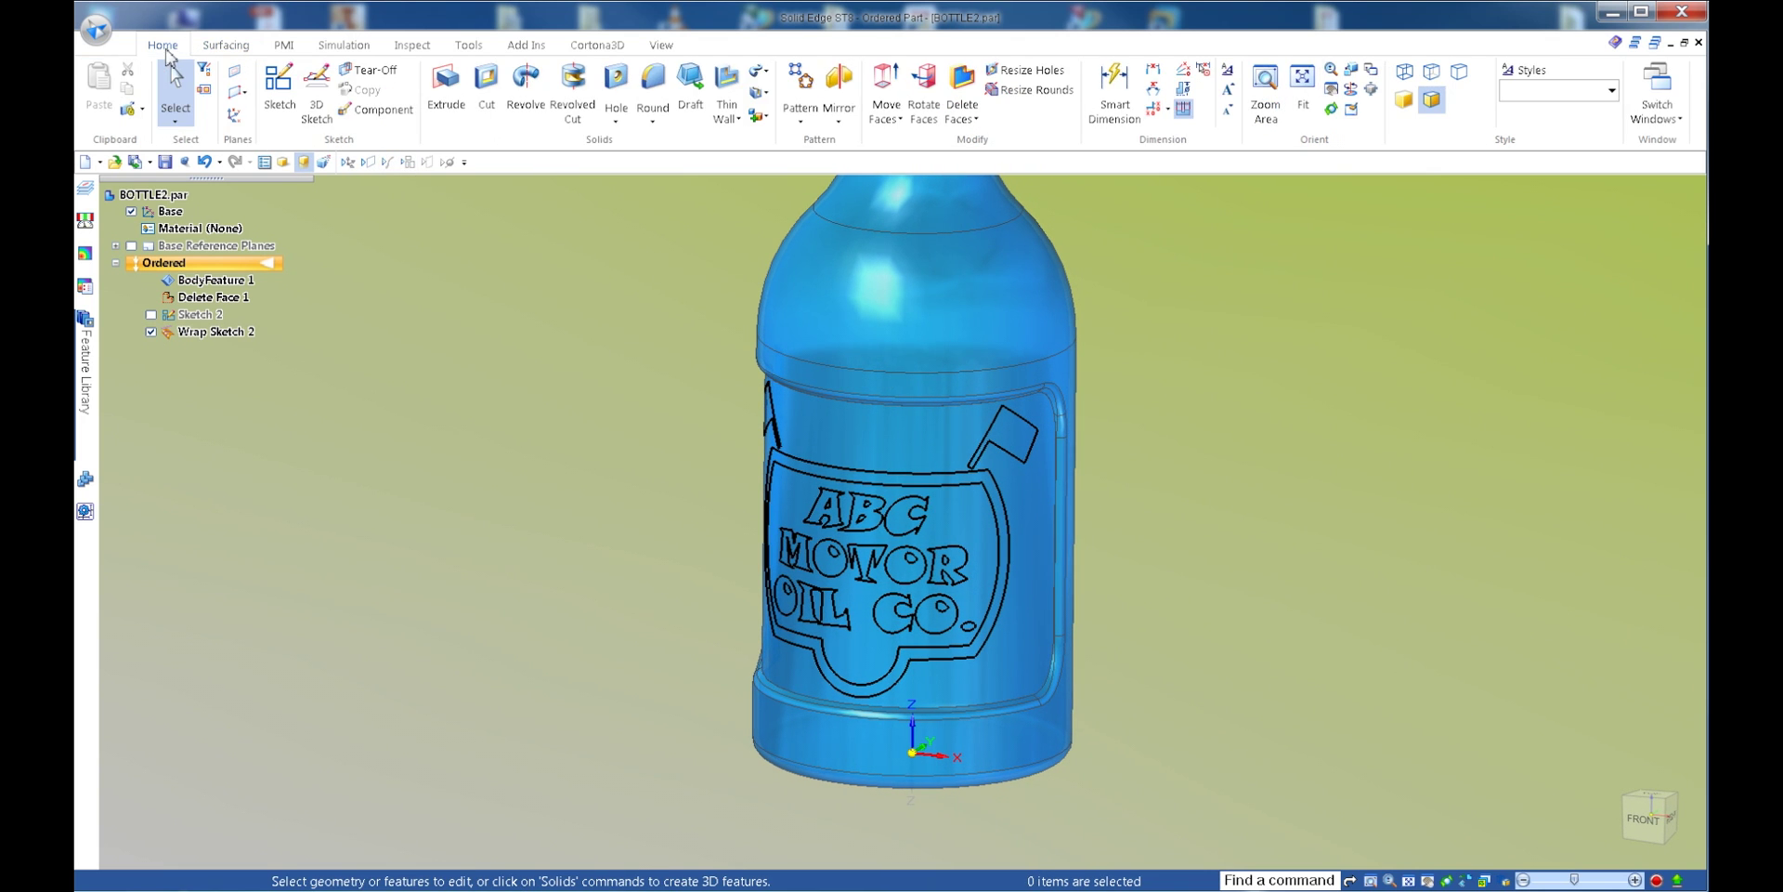
middle_drag(609, 247, 752, 157)
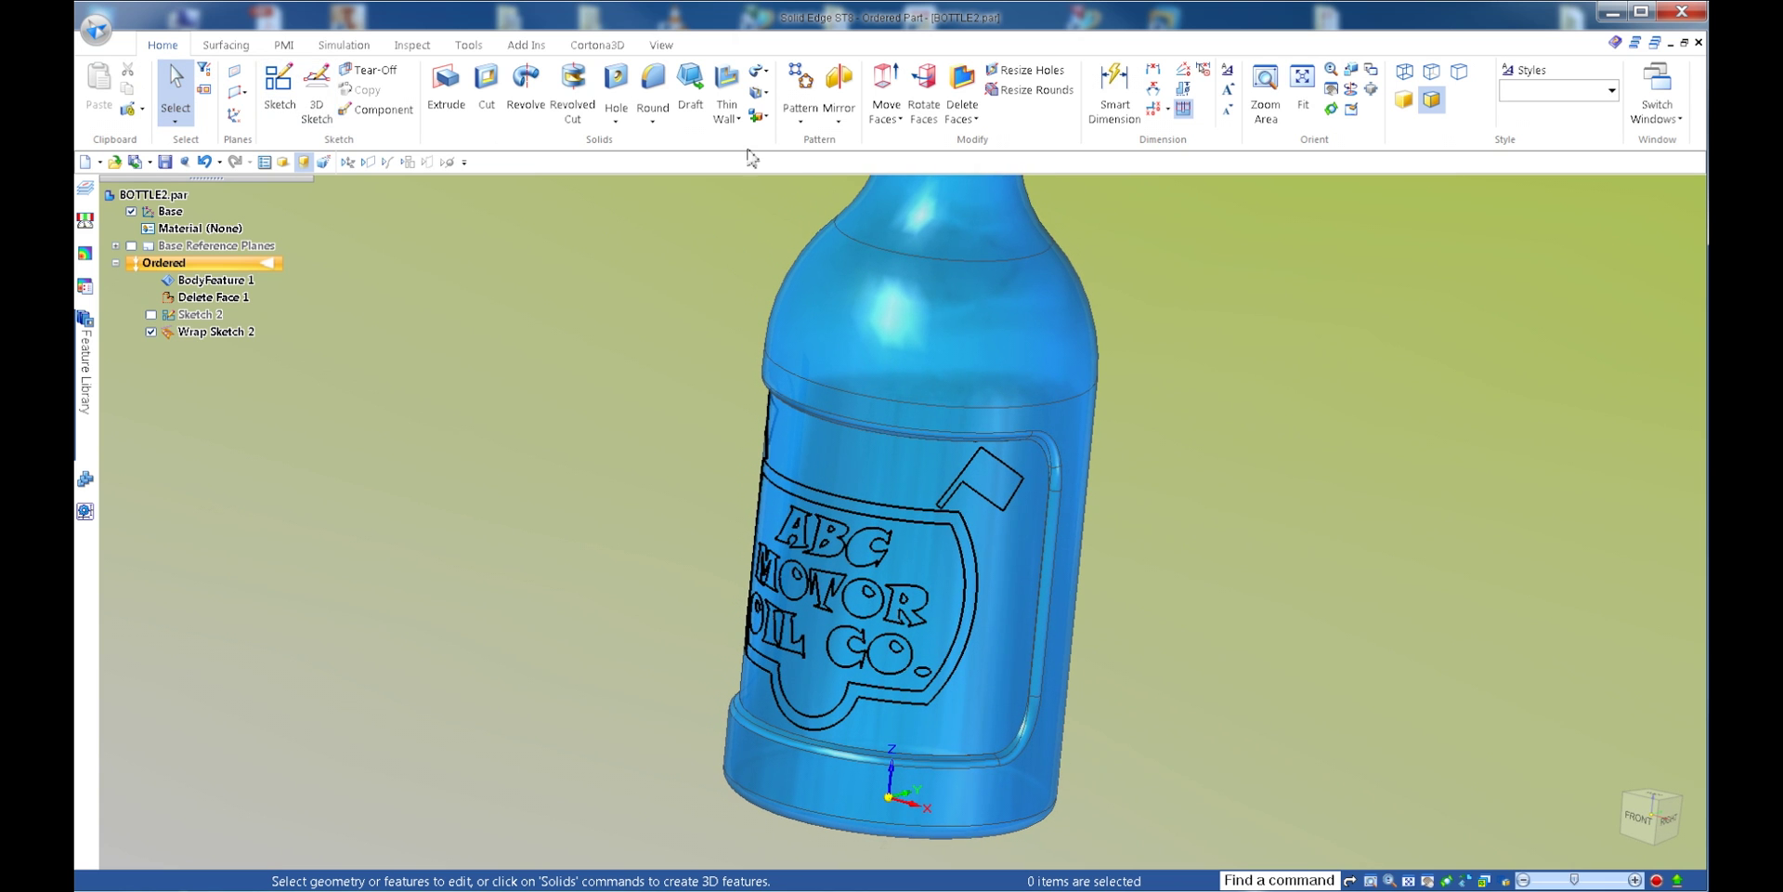
click(767, 74)
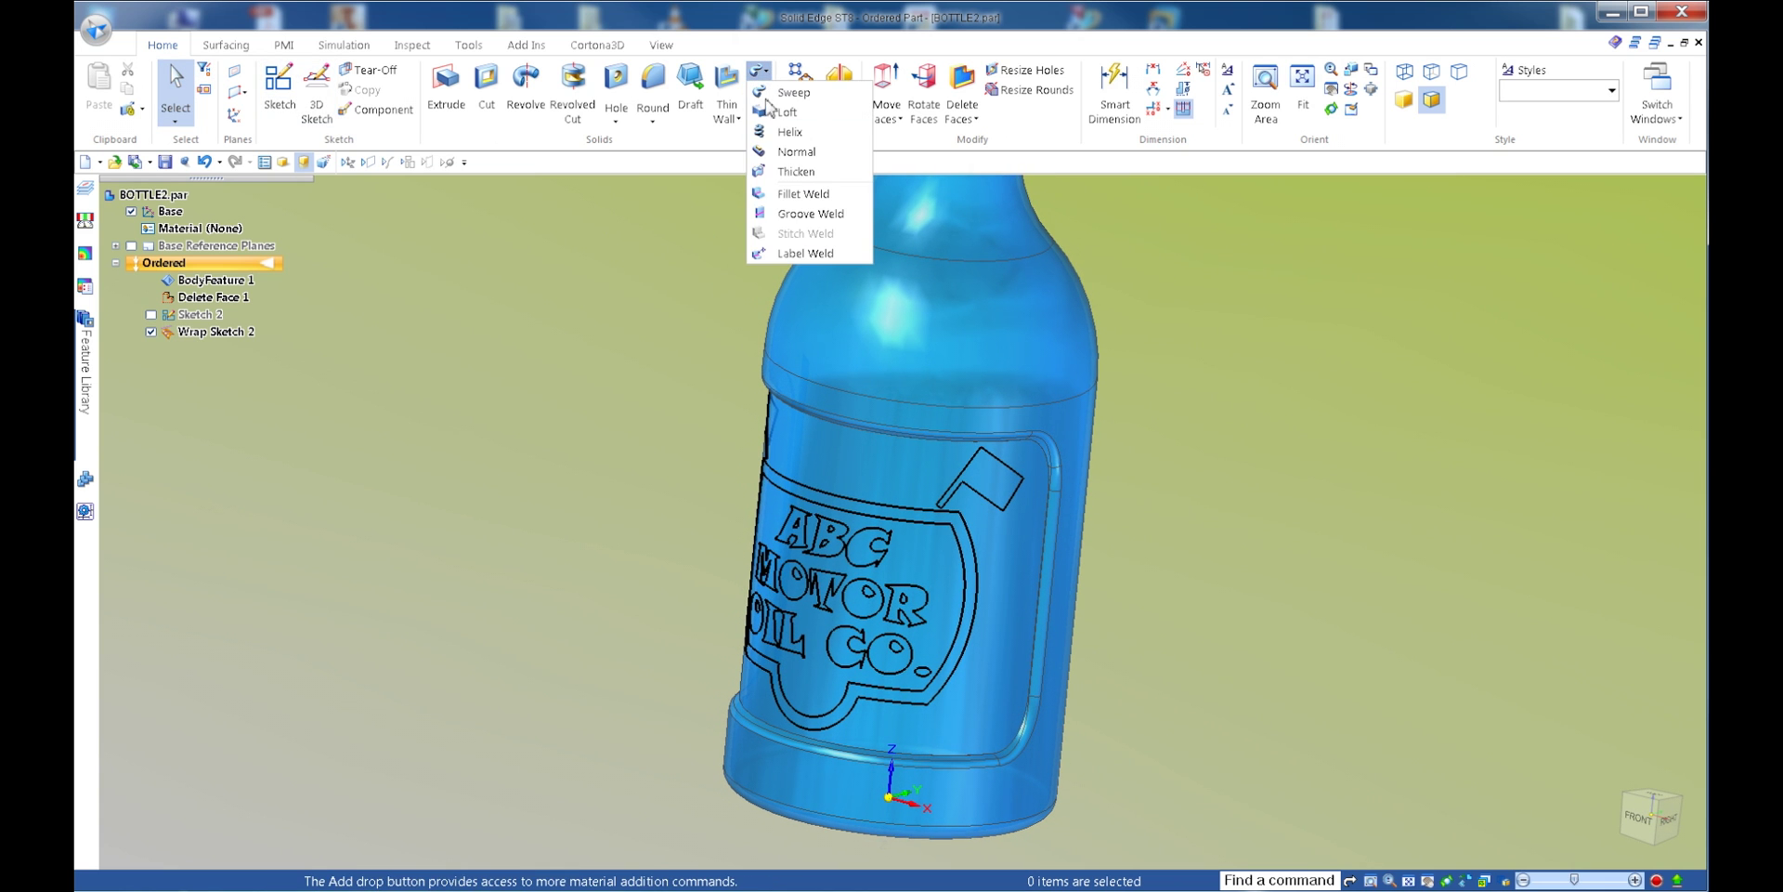
- Start a Normal Cutout and turn the bottle to the front view
click(760, 71)
click(759, 92)
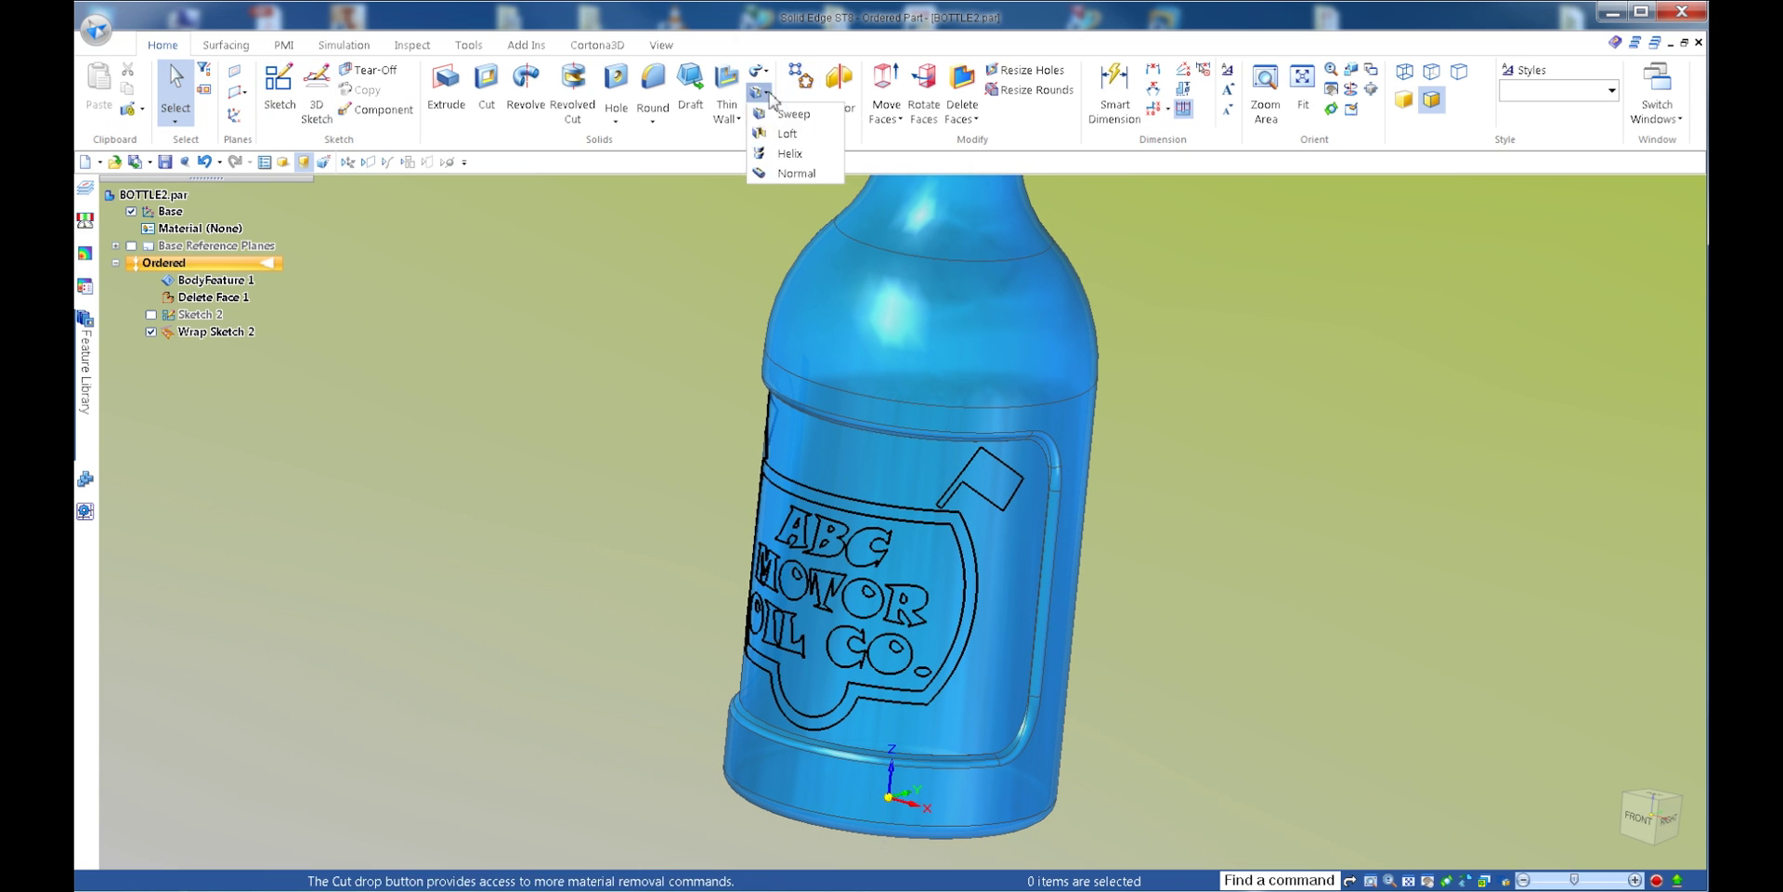
click(784, 176)
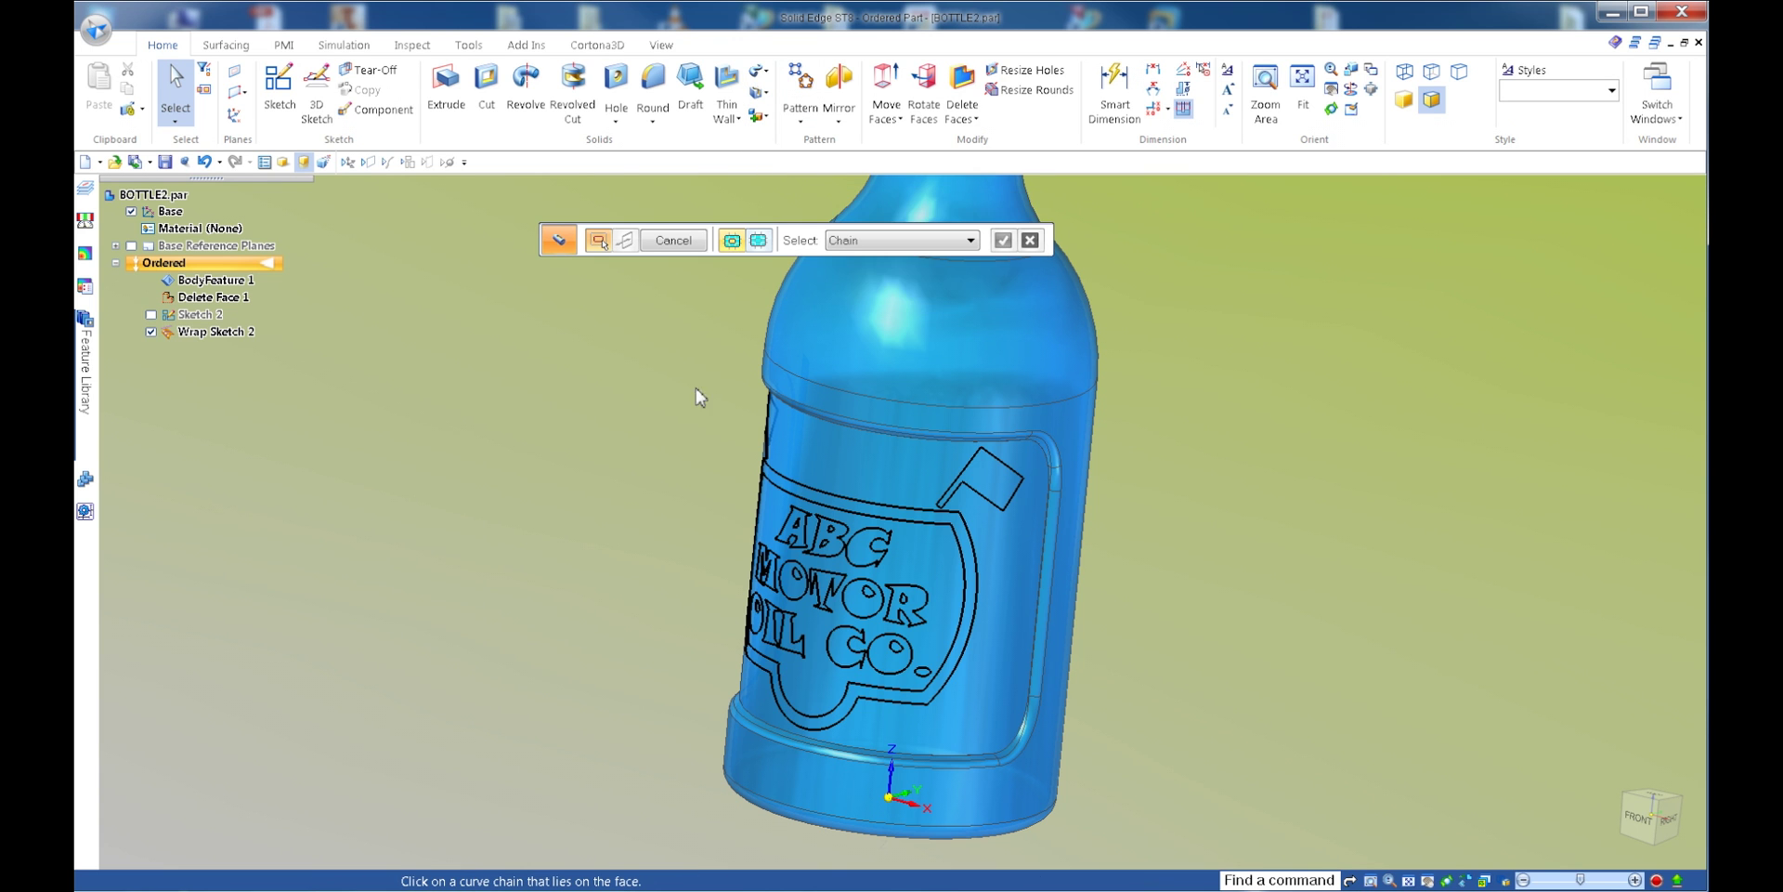
key(ctrl+f)
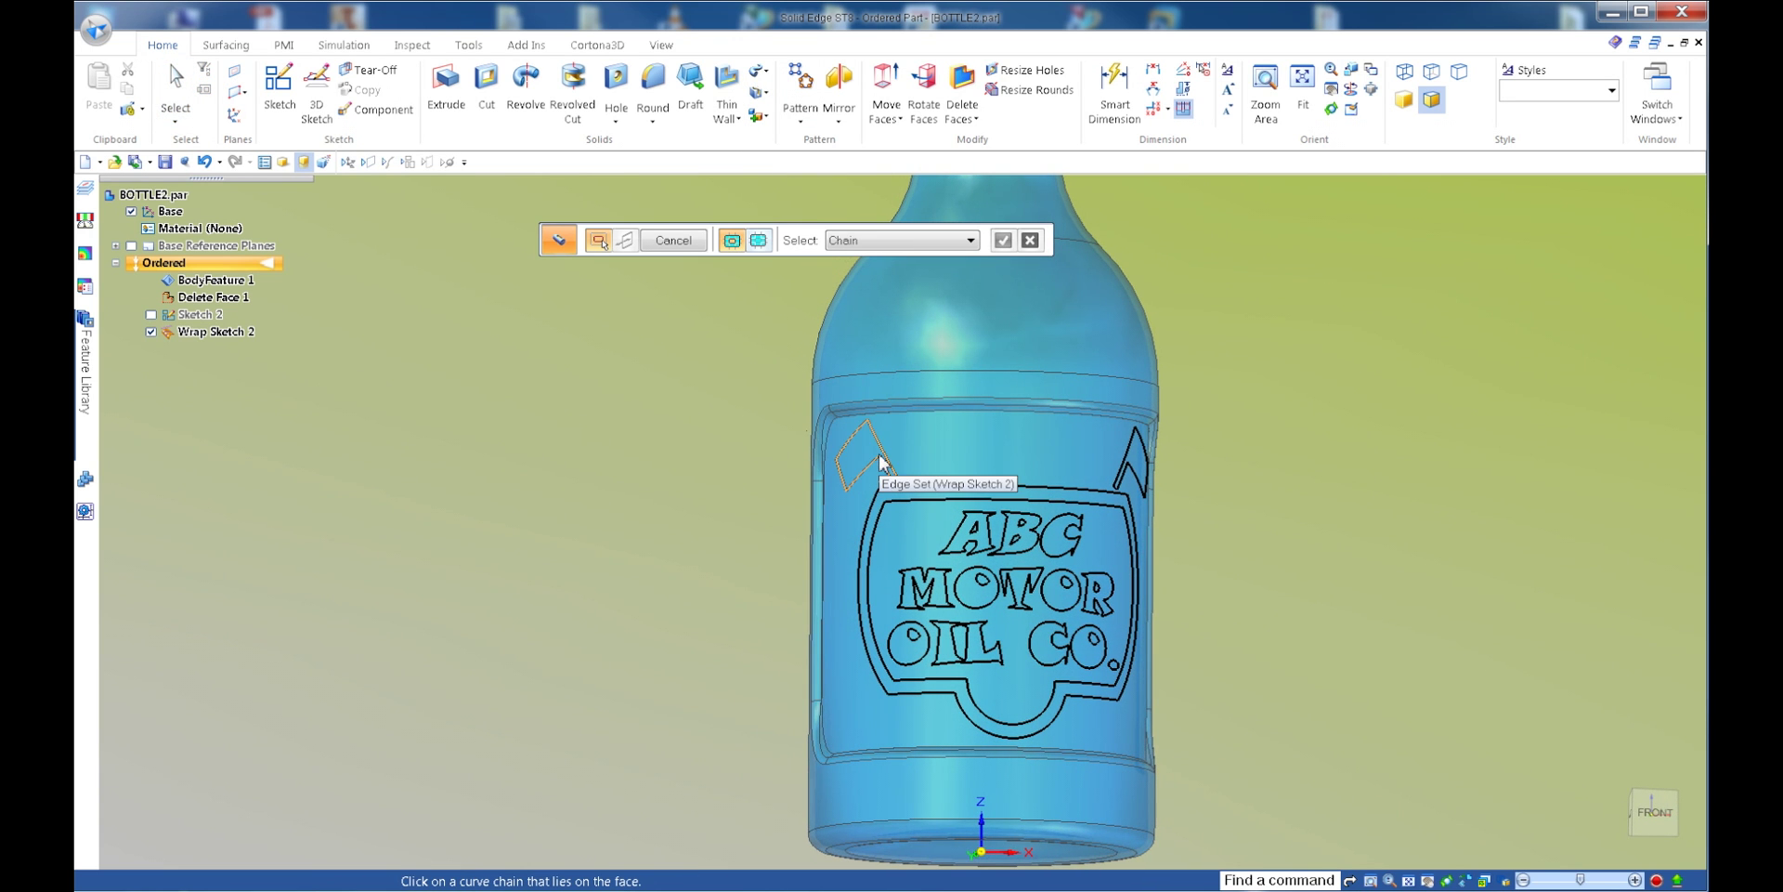
- Select the flag, the label's outer and inner outlines, and the A, B, C letters
click(882, 462)
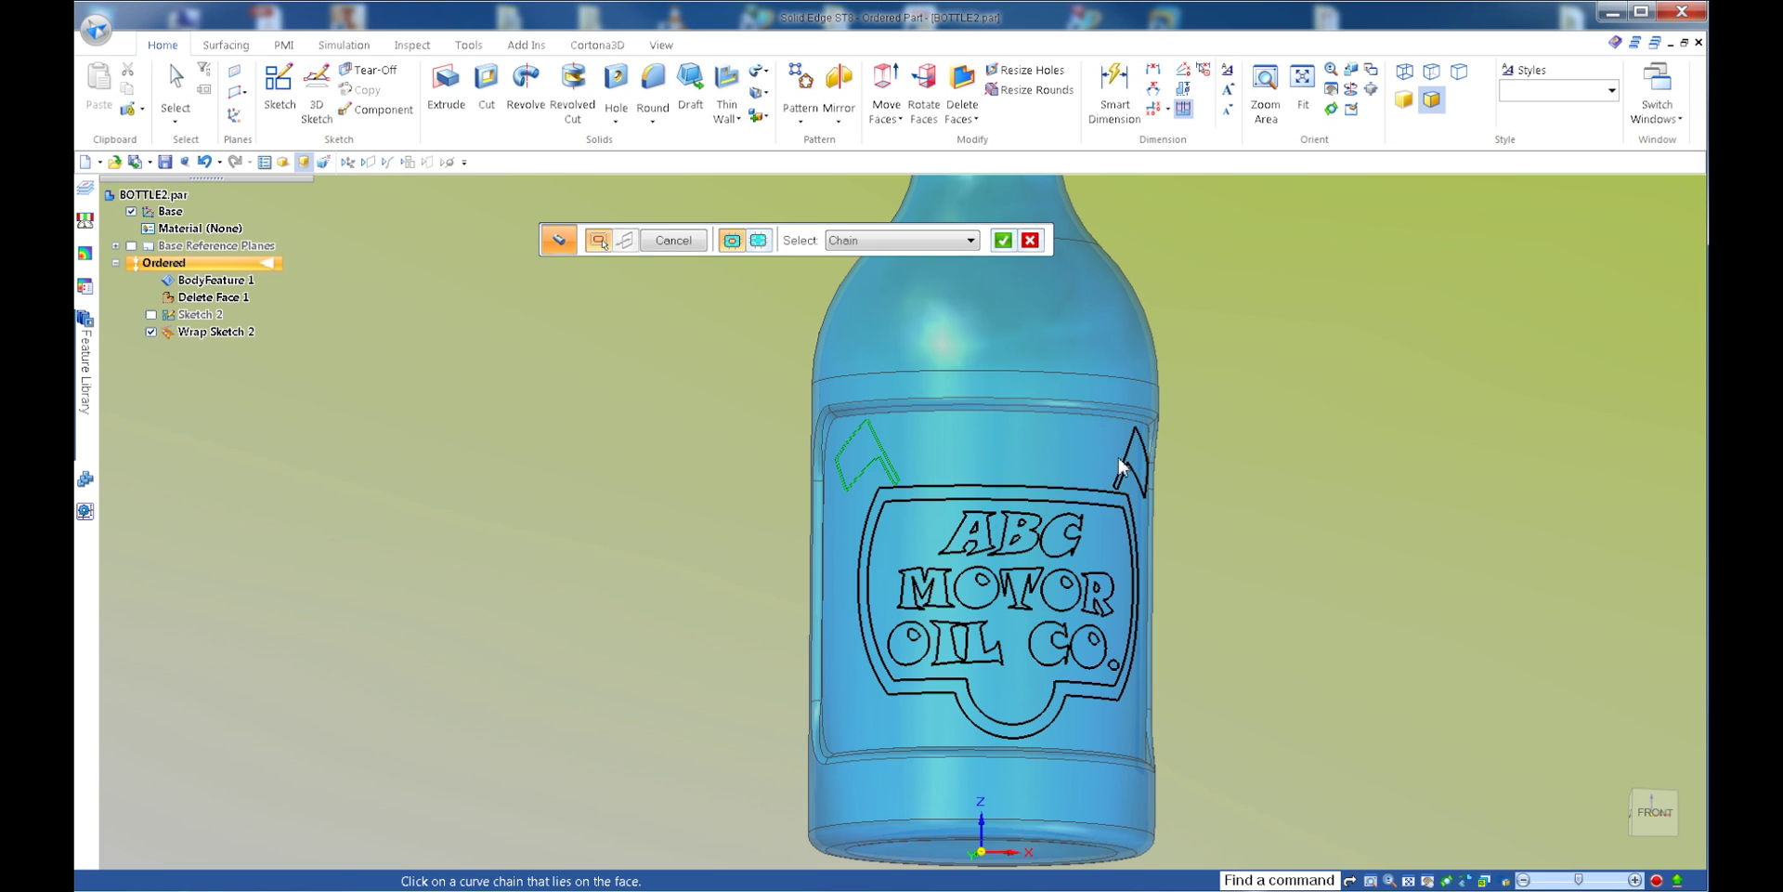
middle_drag(1124, 467, 1069, 531)
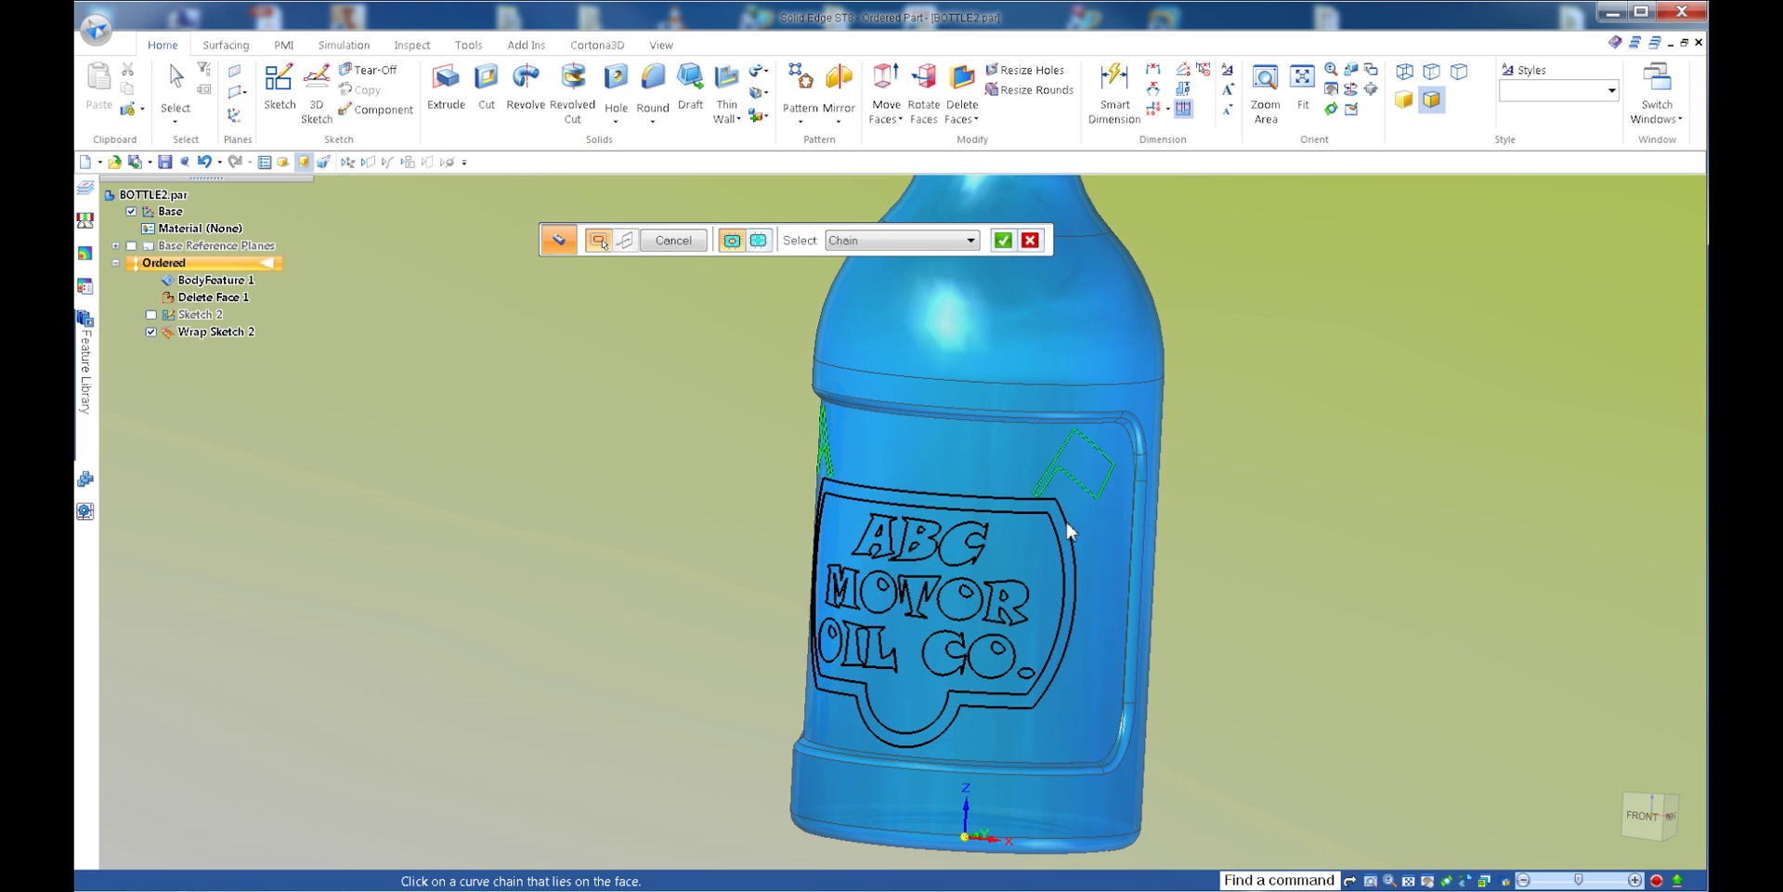
click(1063, 526)
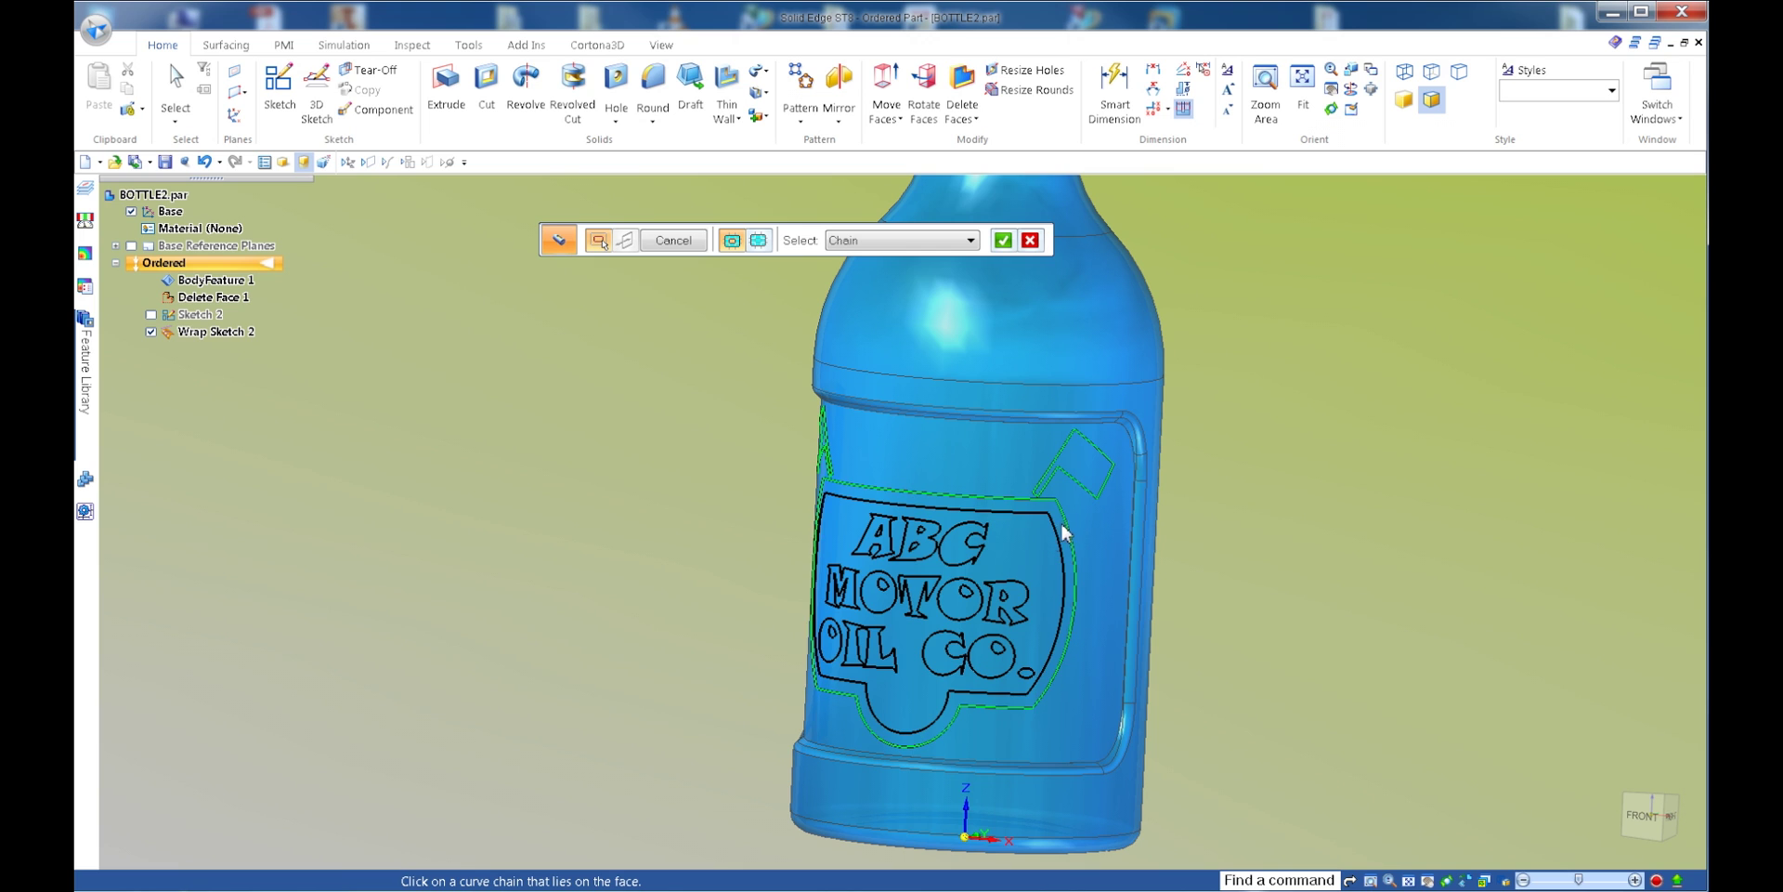
click(1054, 544)
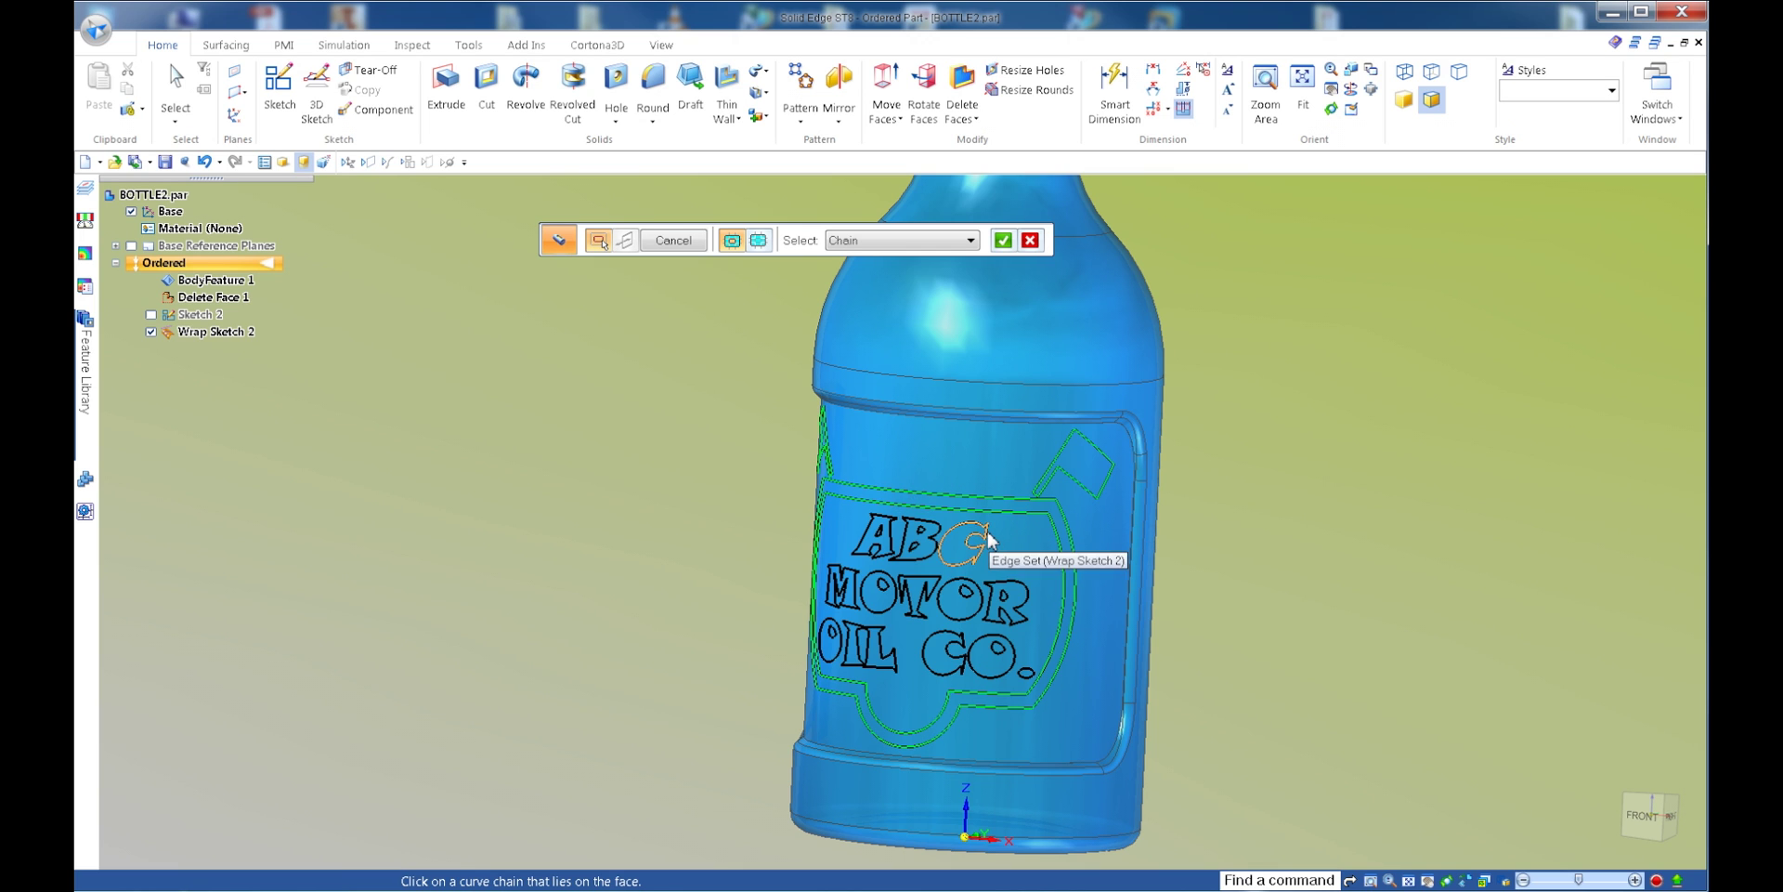
click(938, 530)
click(925, 530)
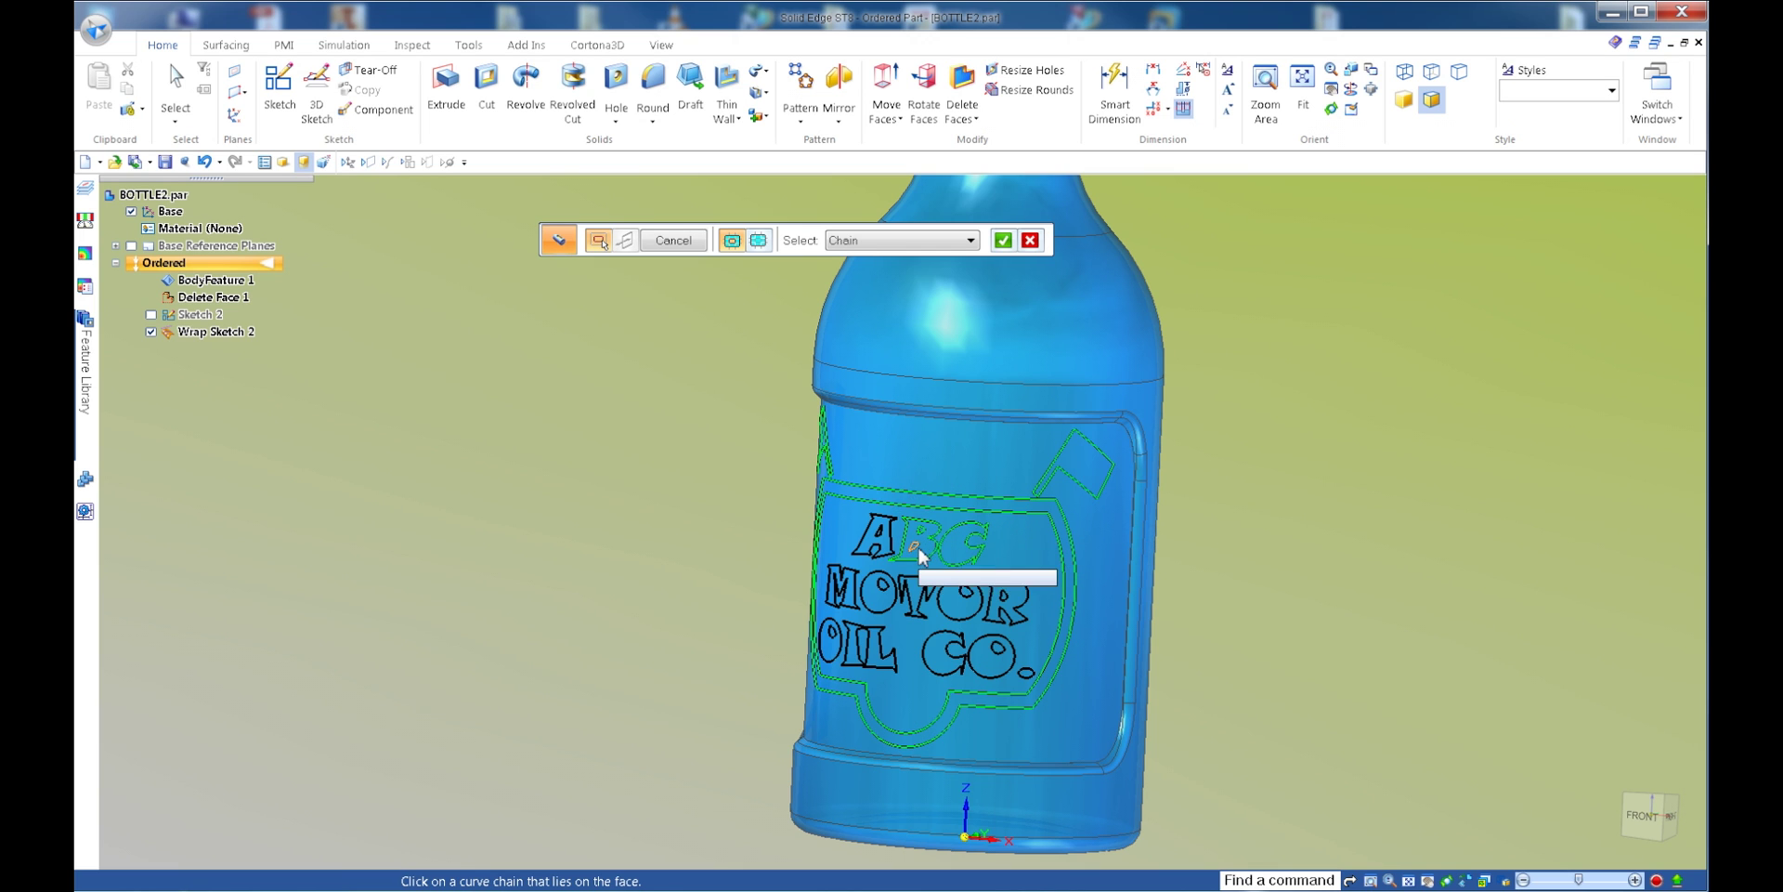
click(918, 550)
click(883, 555)
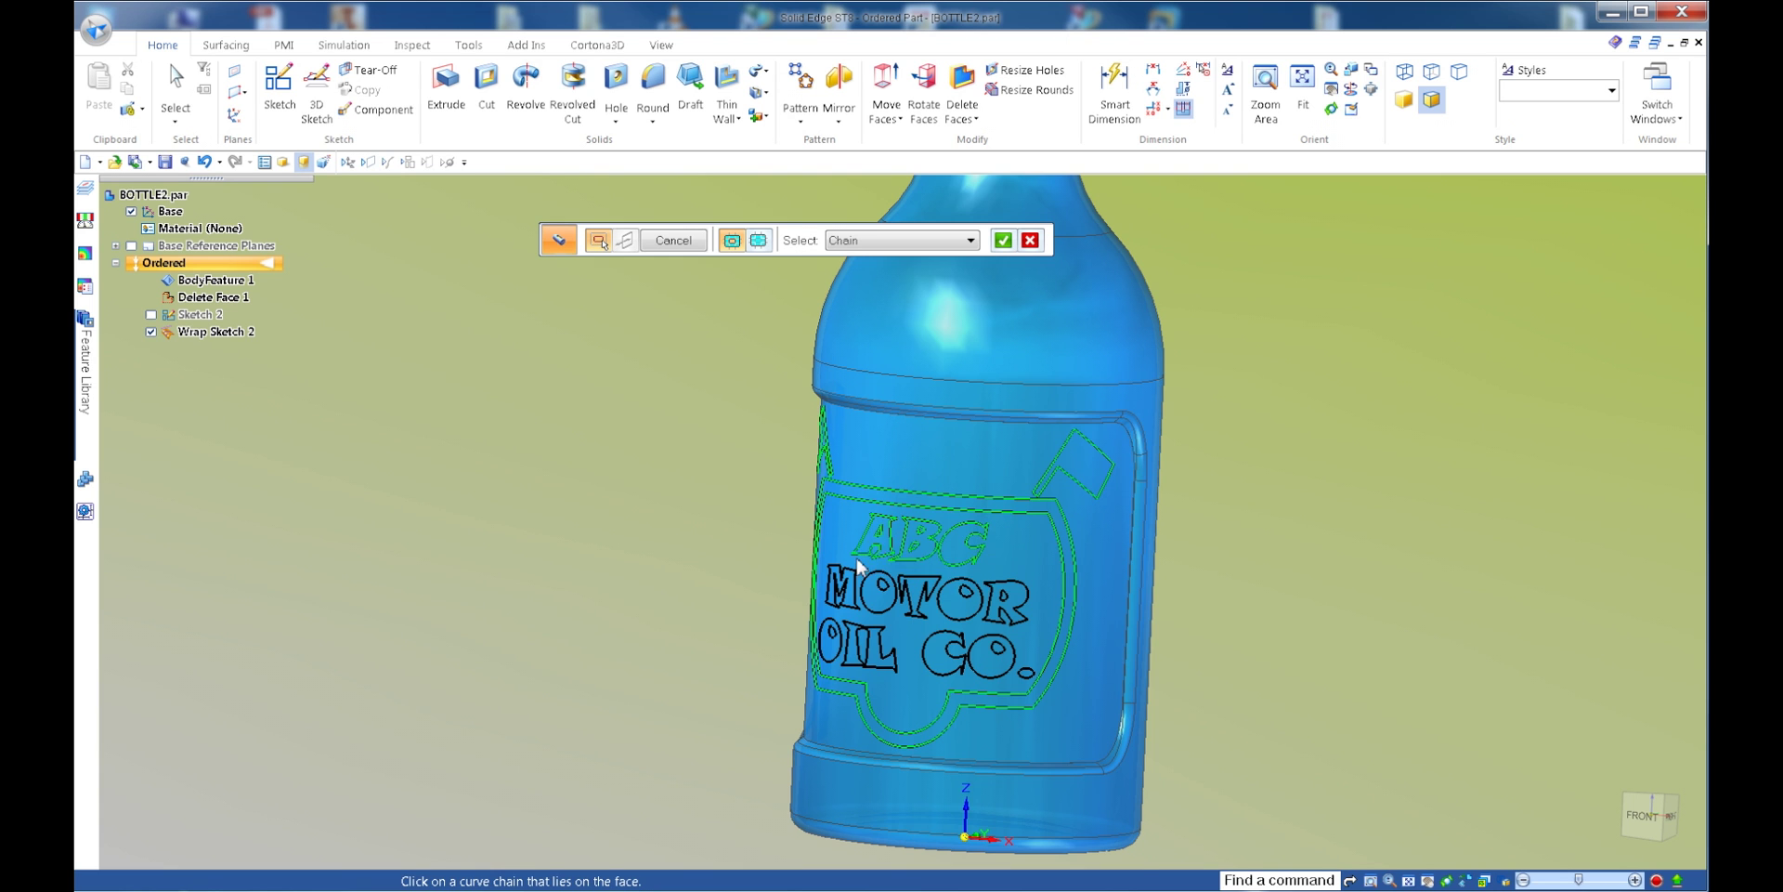
- Add the MOTOR letter chains and the O and I of OIL to the profile
scroll(858, 567, up, 3)
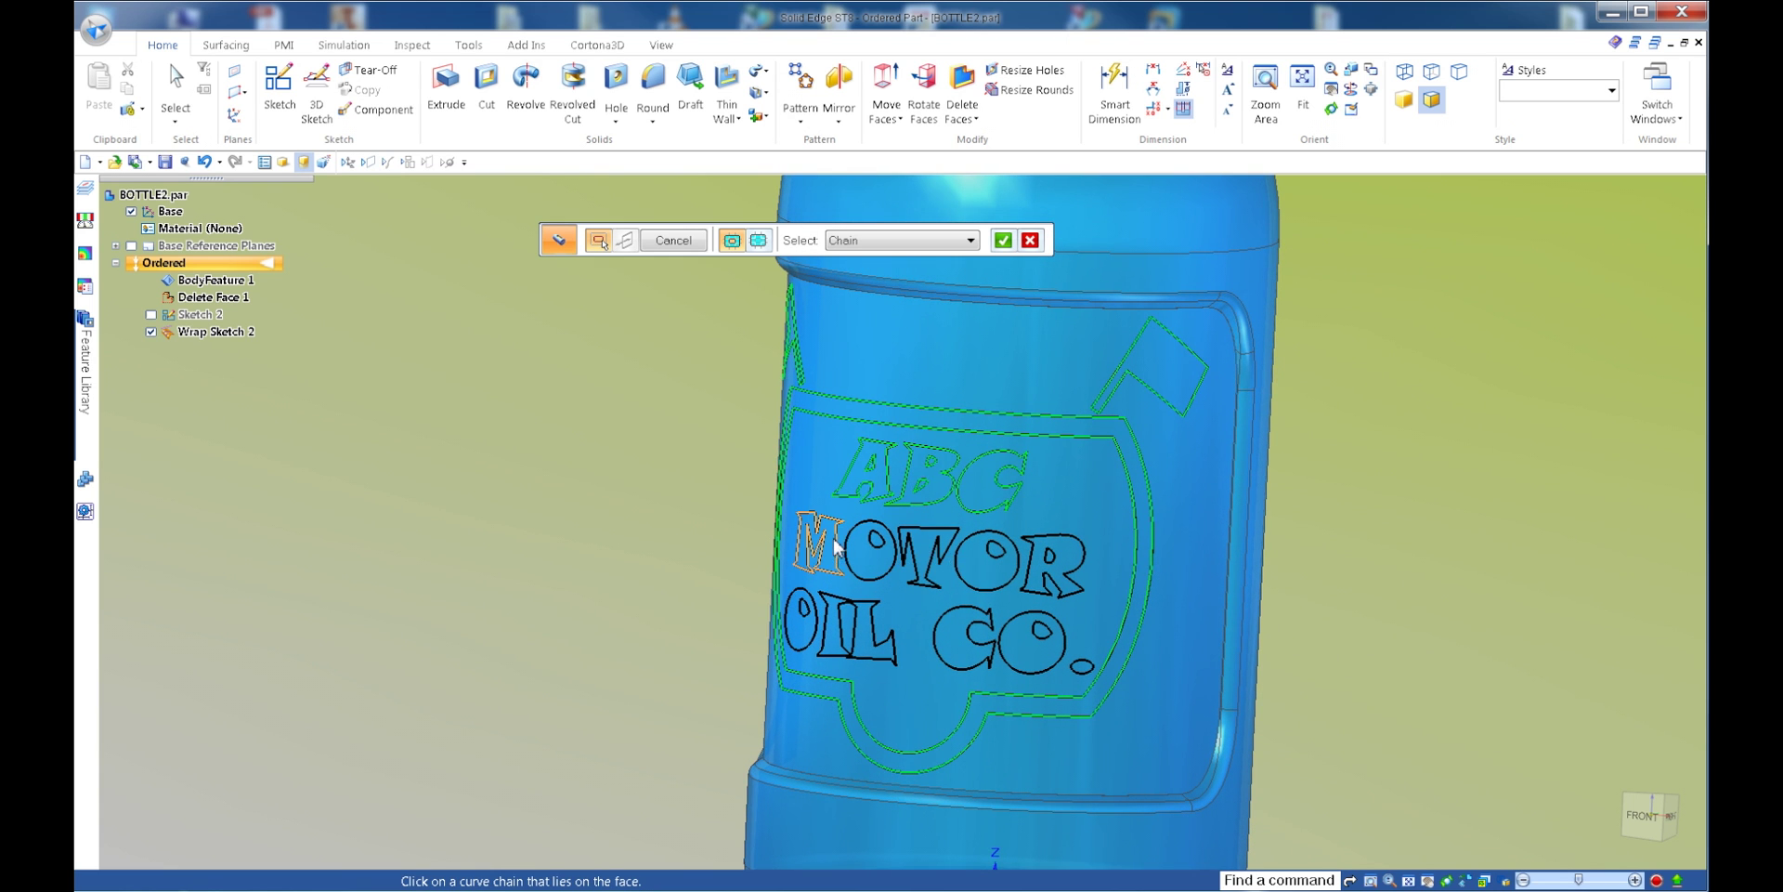
click(875, 535)
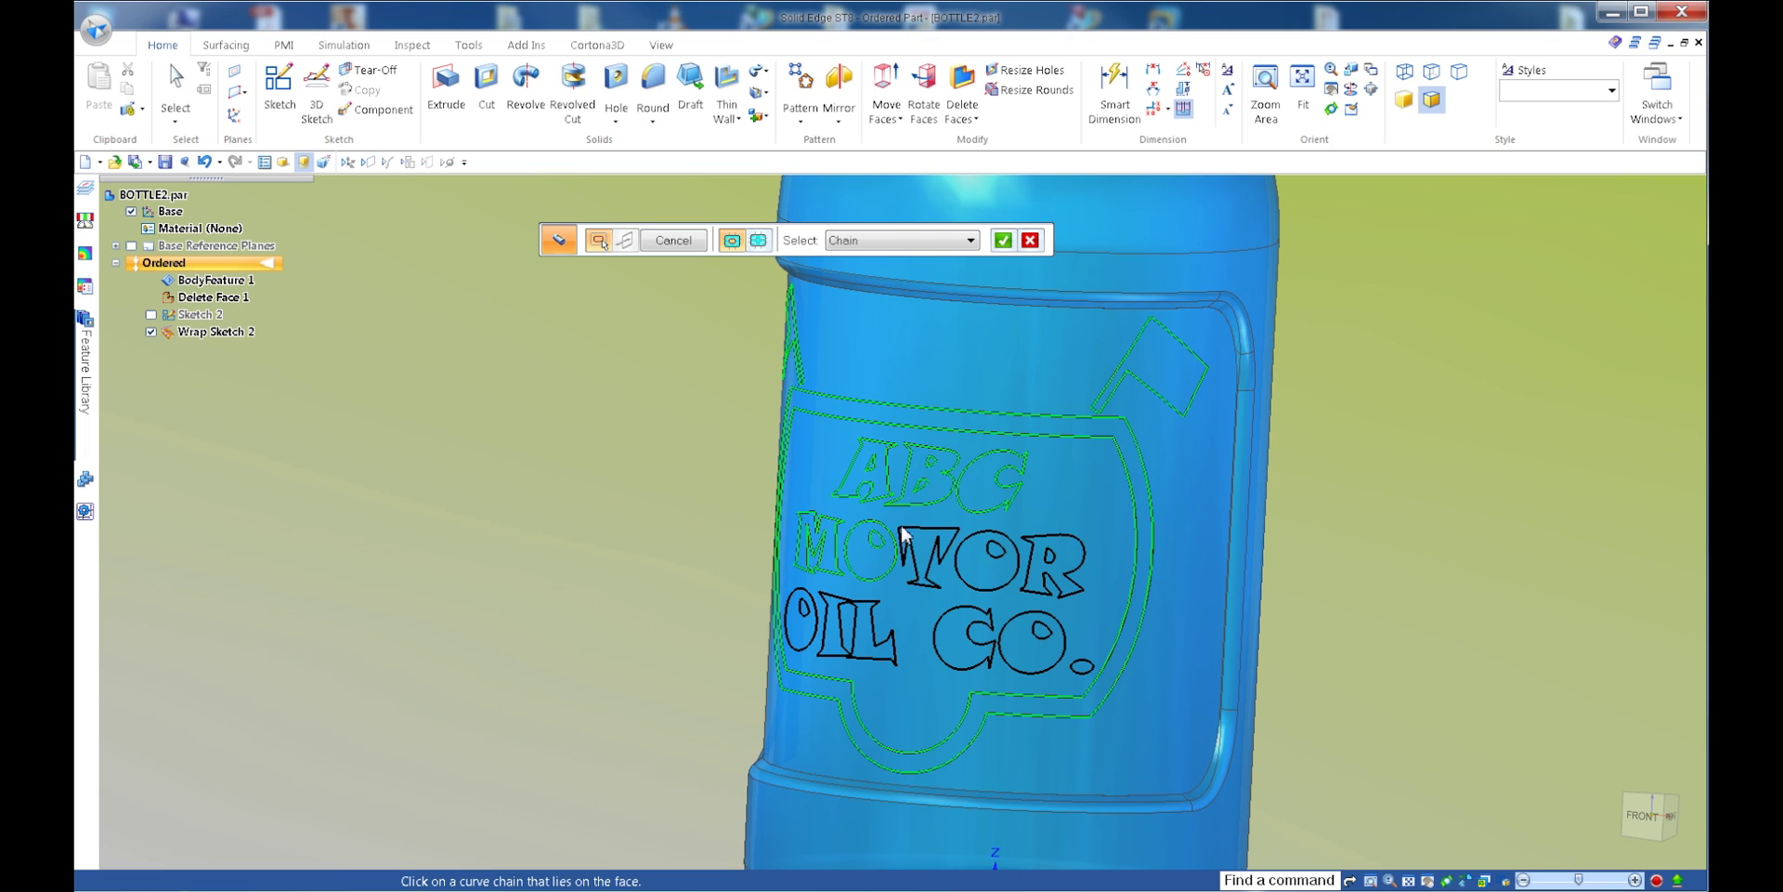
click(986, 545)
click(1055, 558)
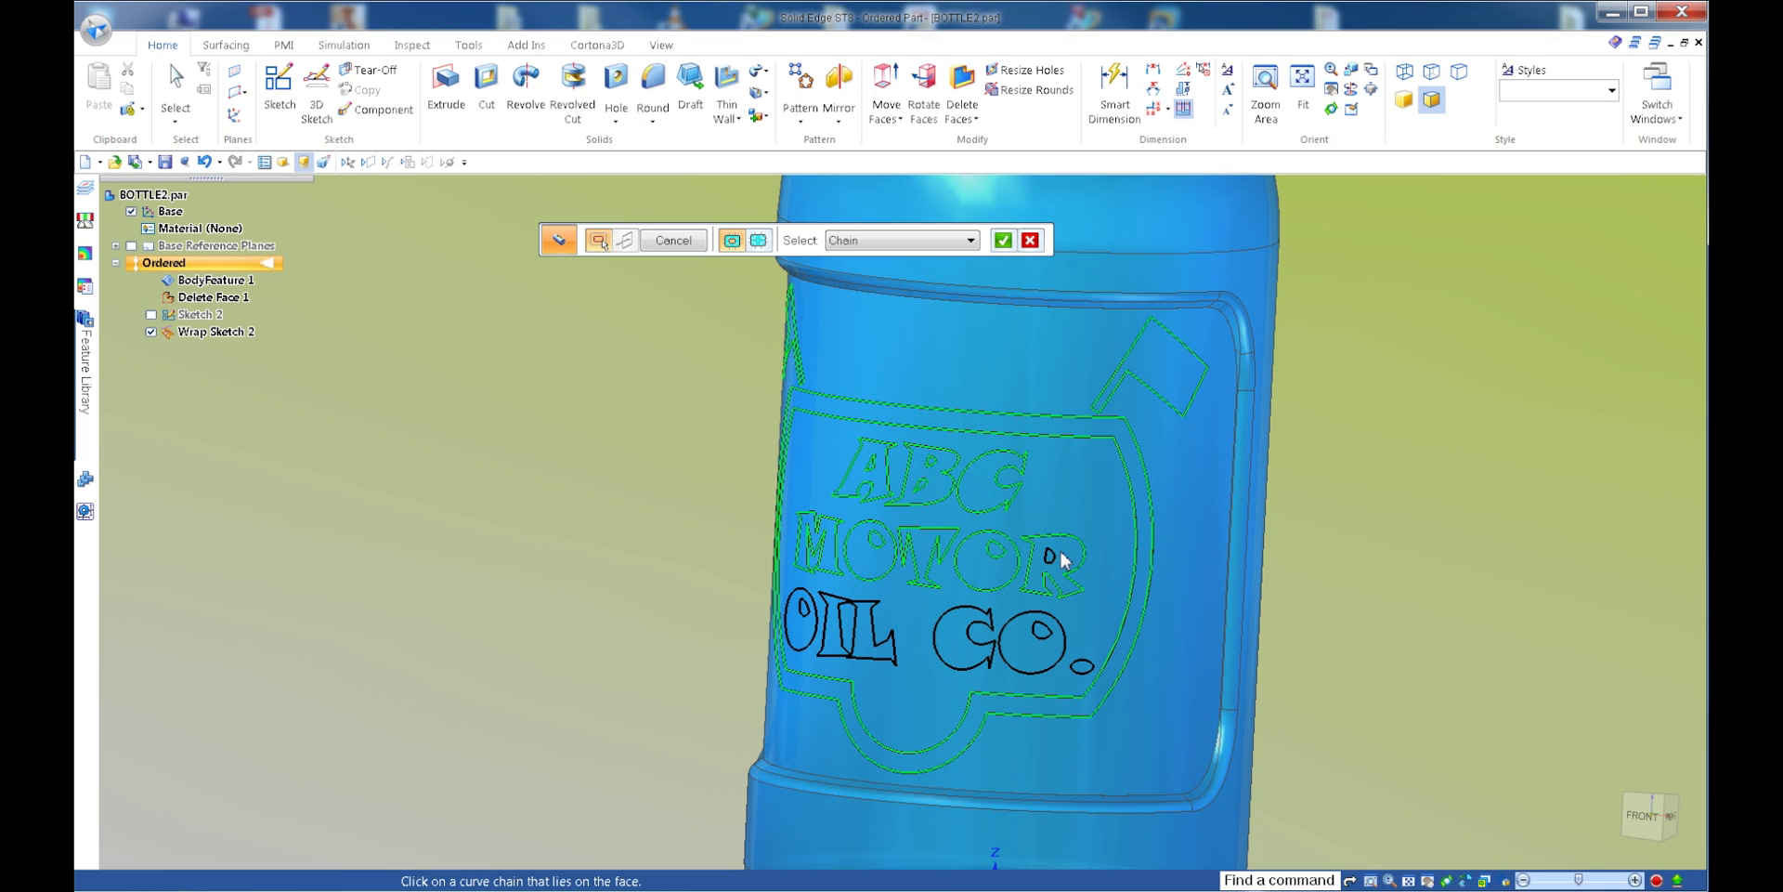
click(802, 614)
click(841, 628)
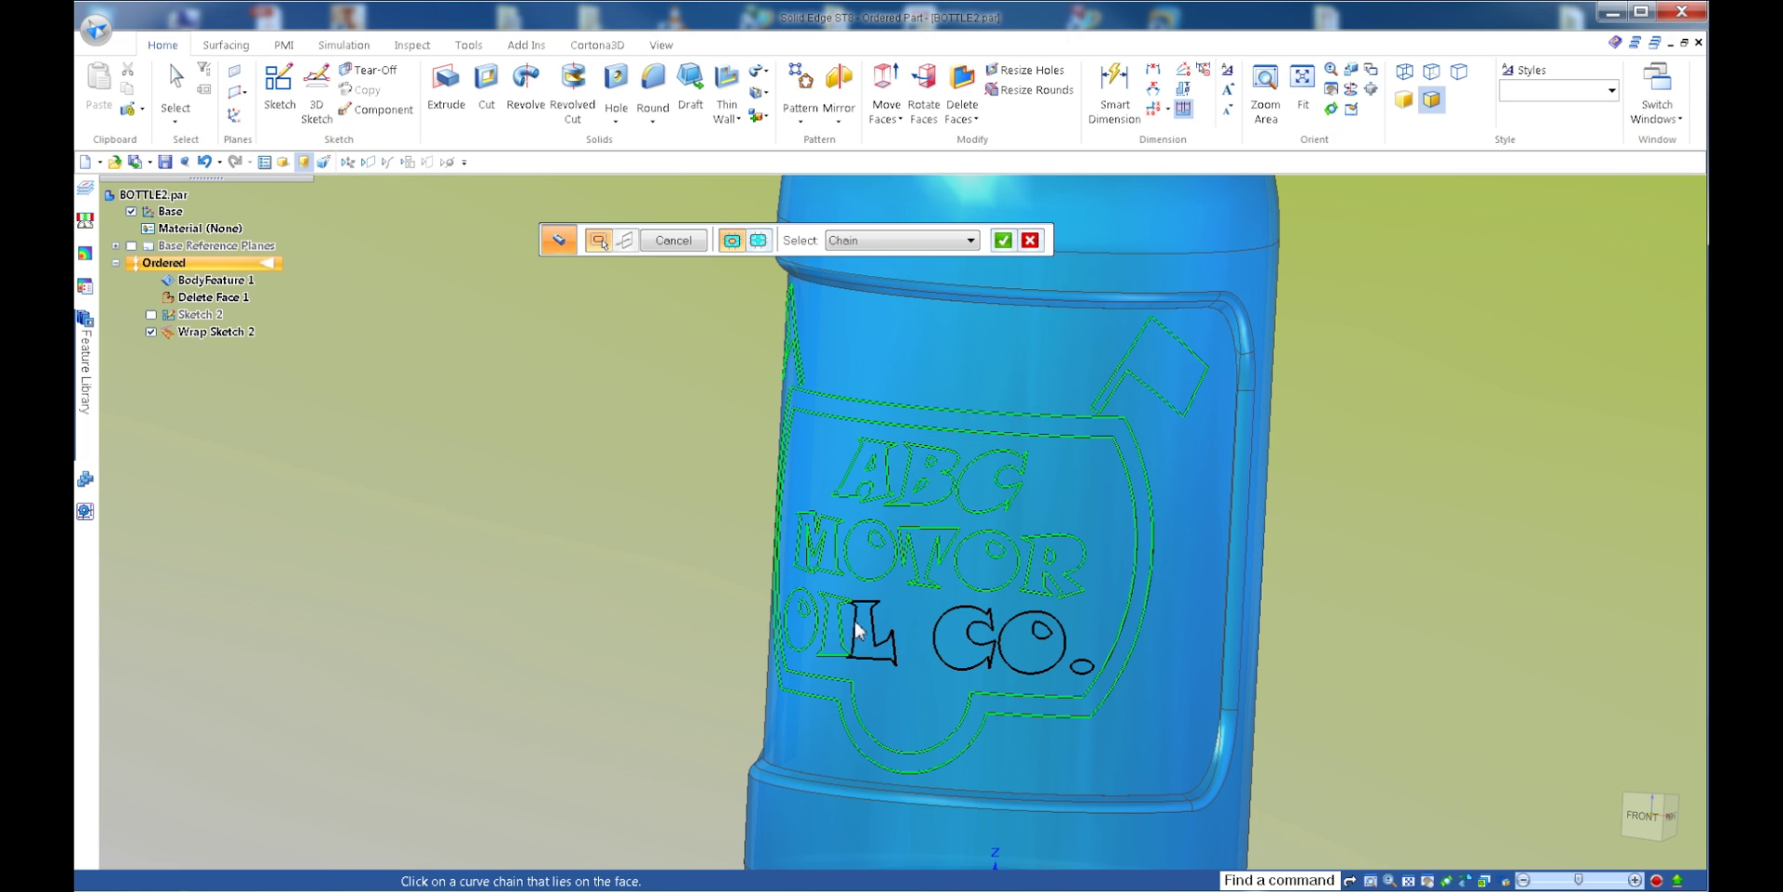
scroll(856, 628, up, 6)
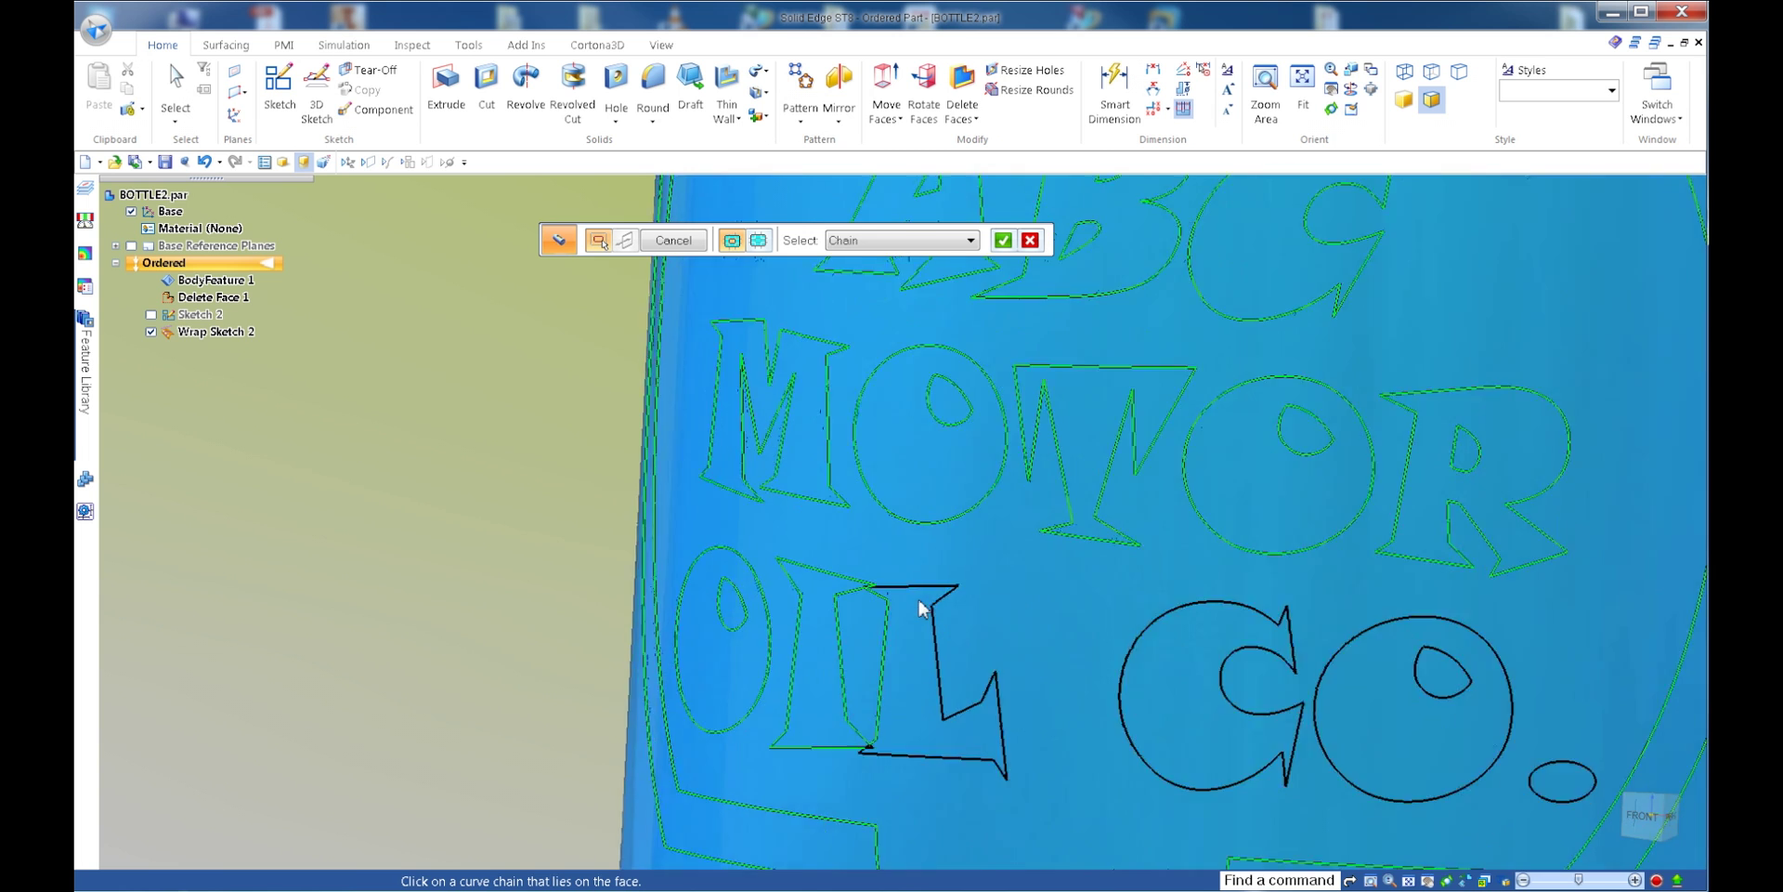
scroll(920, 606, up, 8)
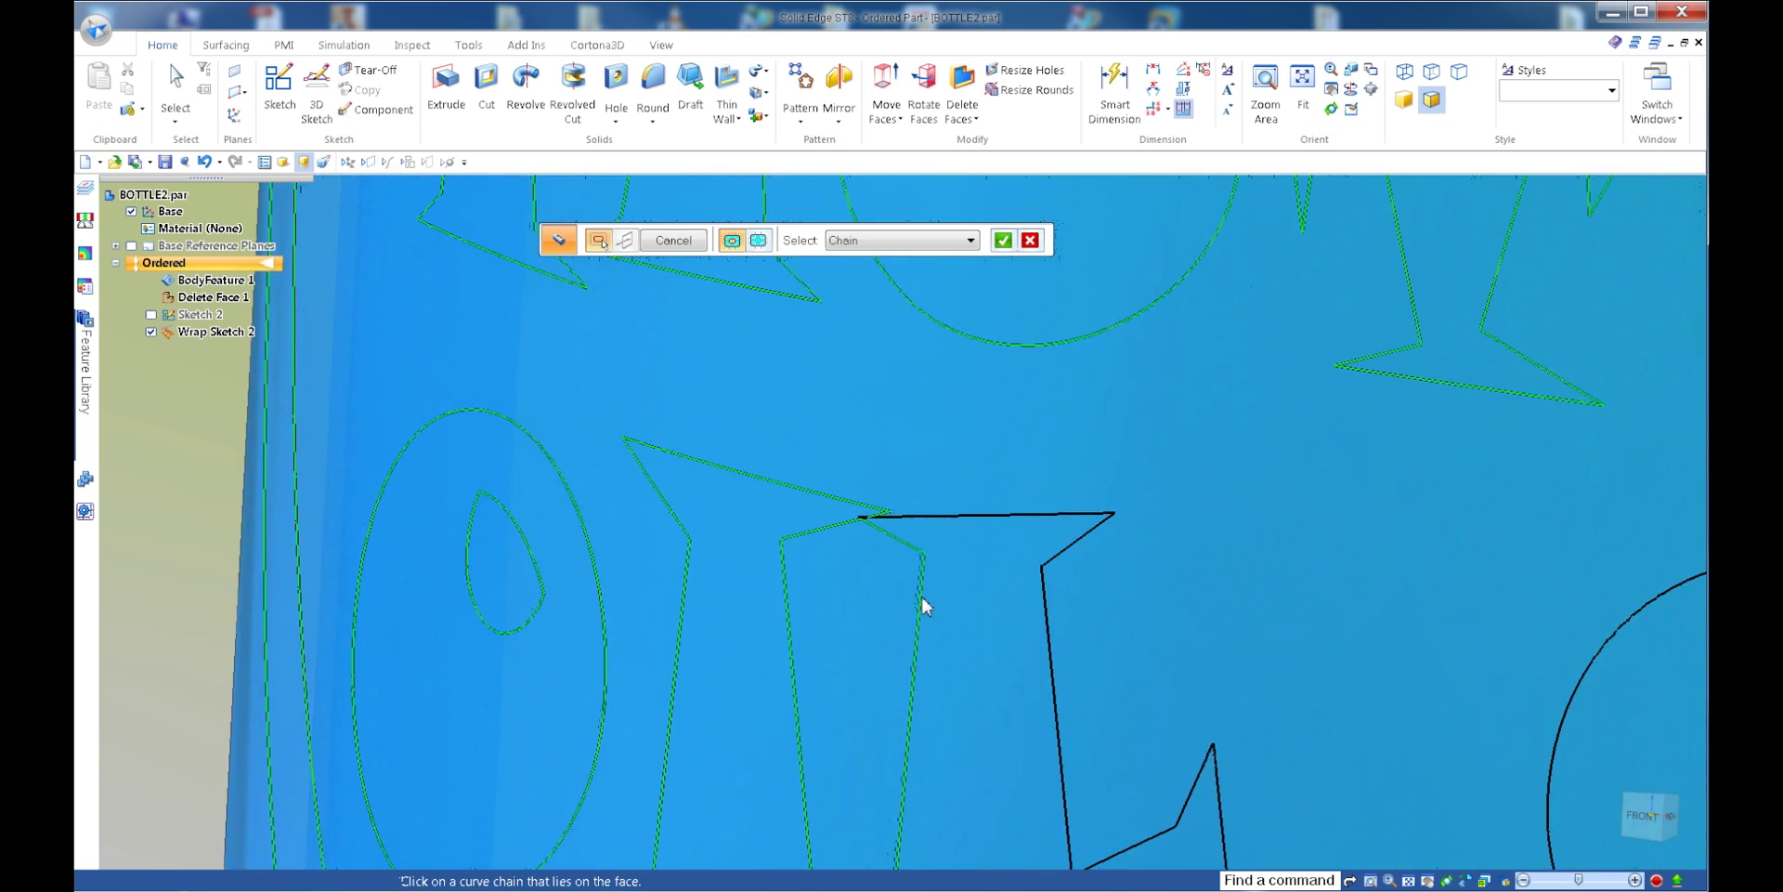
- Add the L, C, O and period outlines, then accept the profile at 0.010 in depth
click(916, 507)
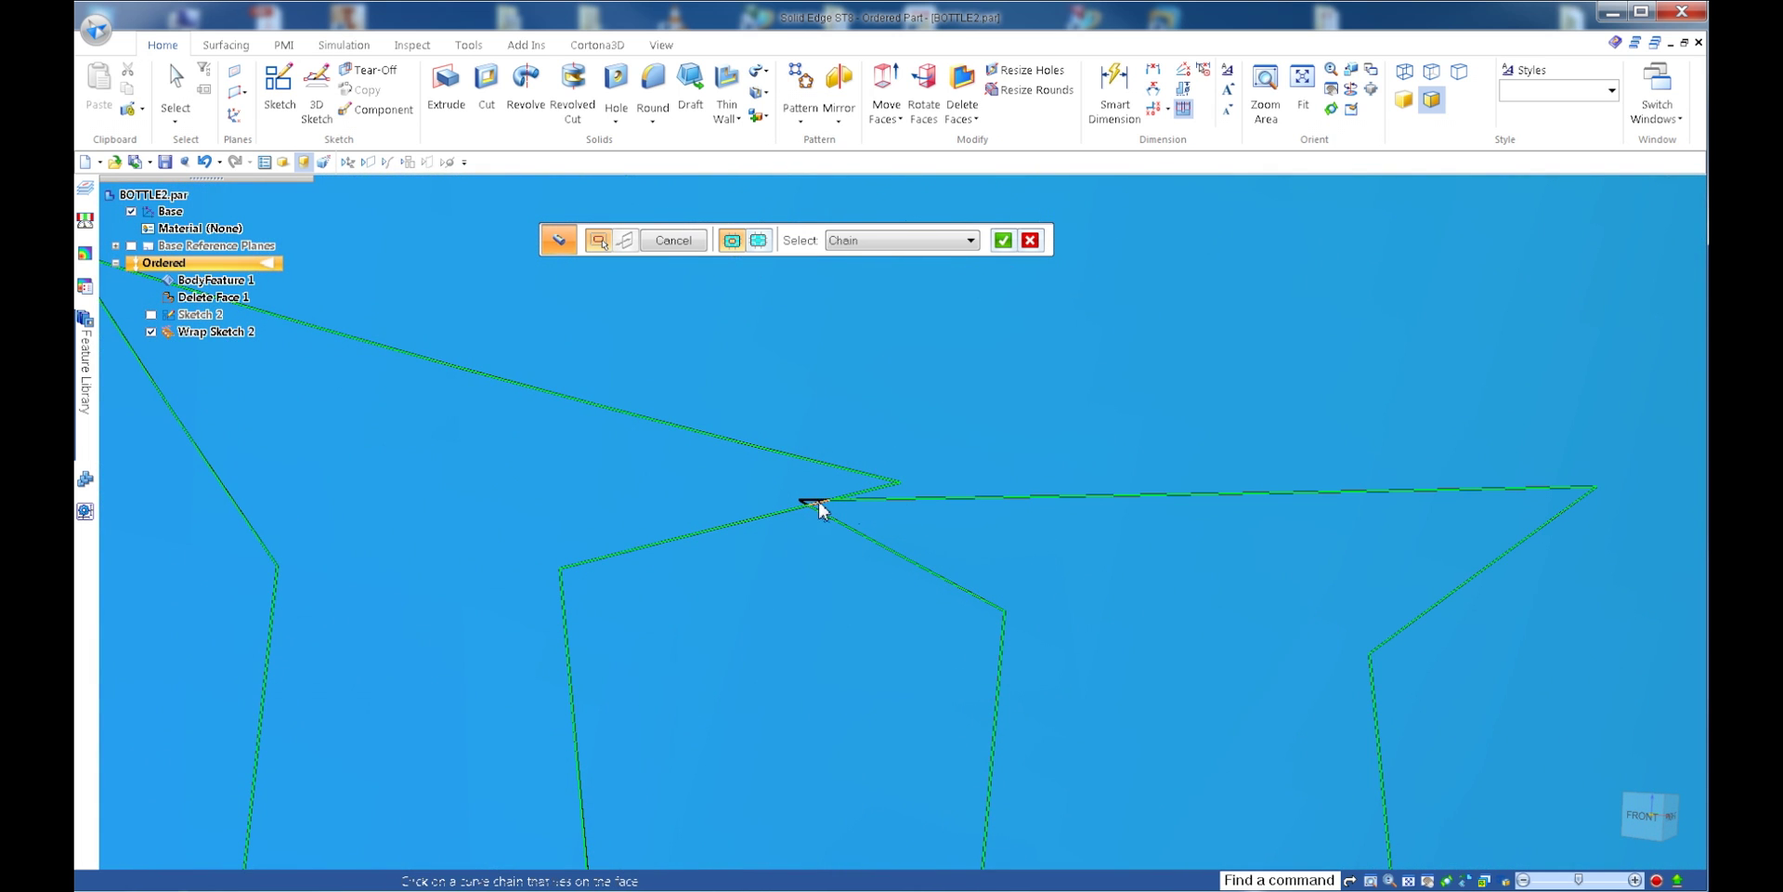
scroll(833, 516, up, 3)
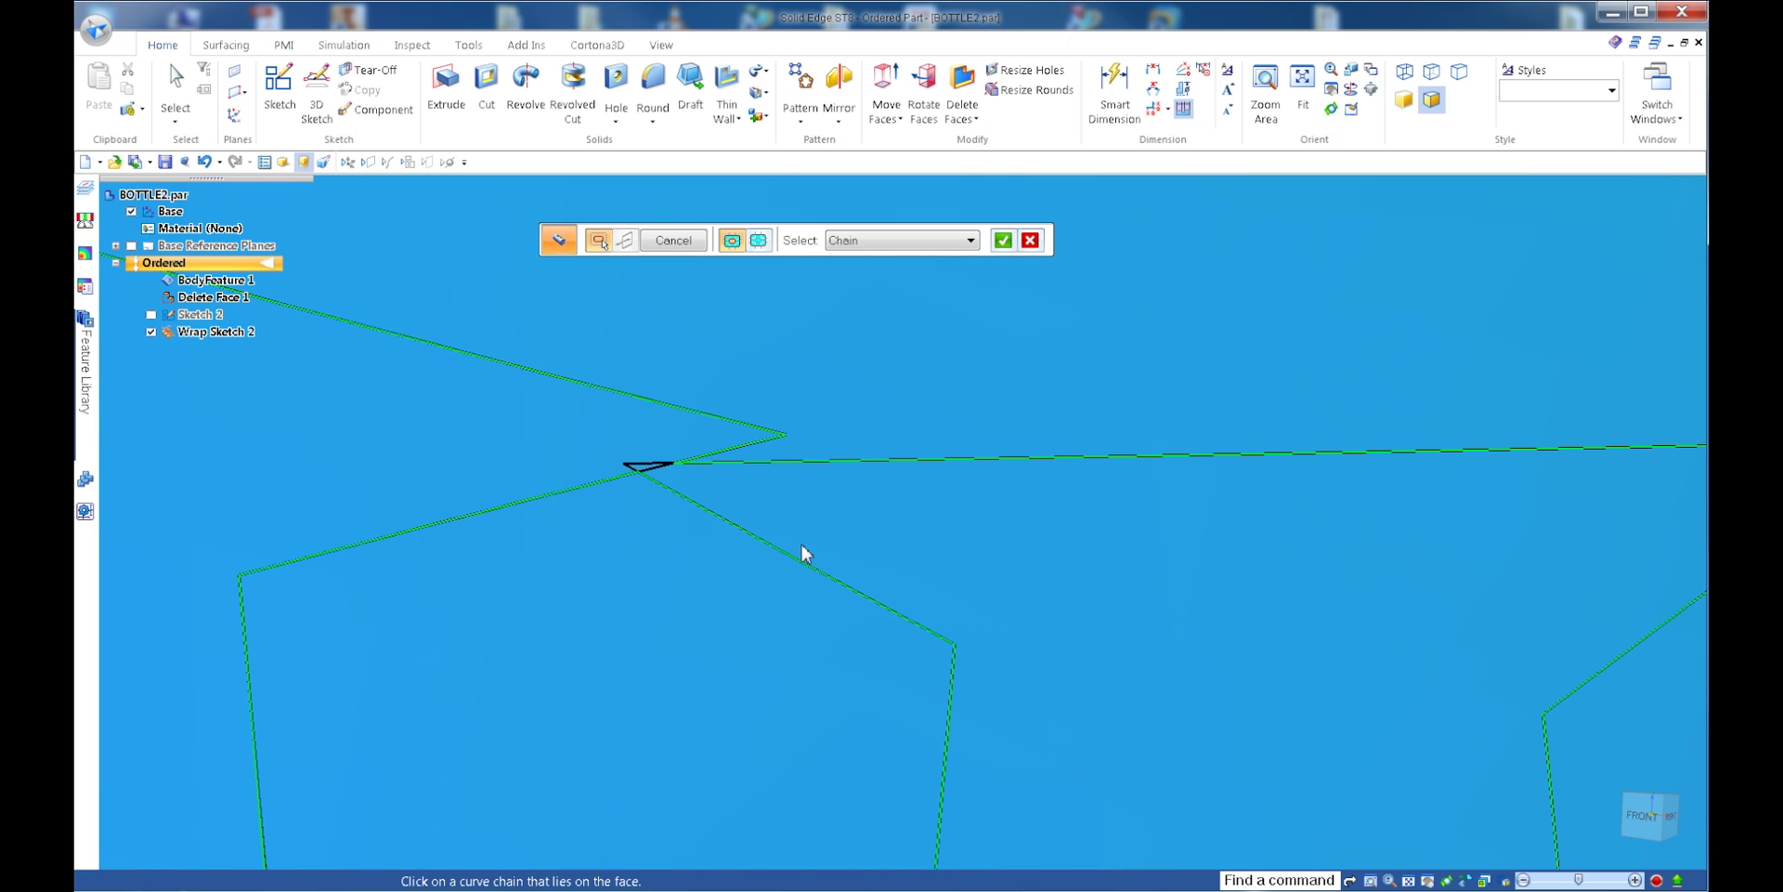
scroll(794, 548, down, 6)
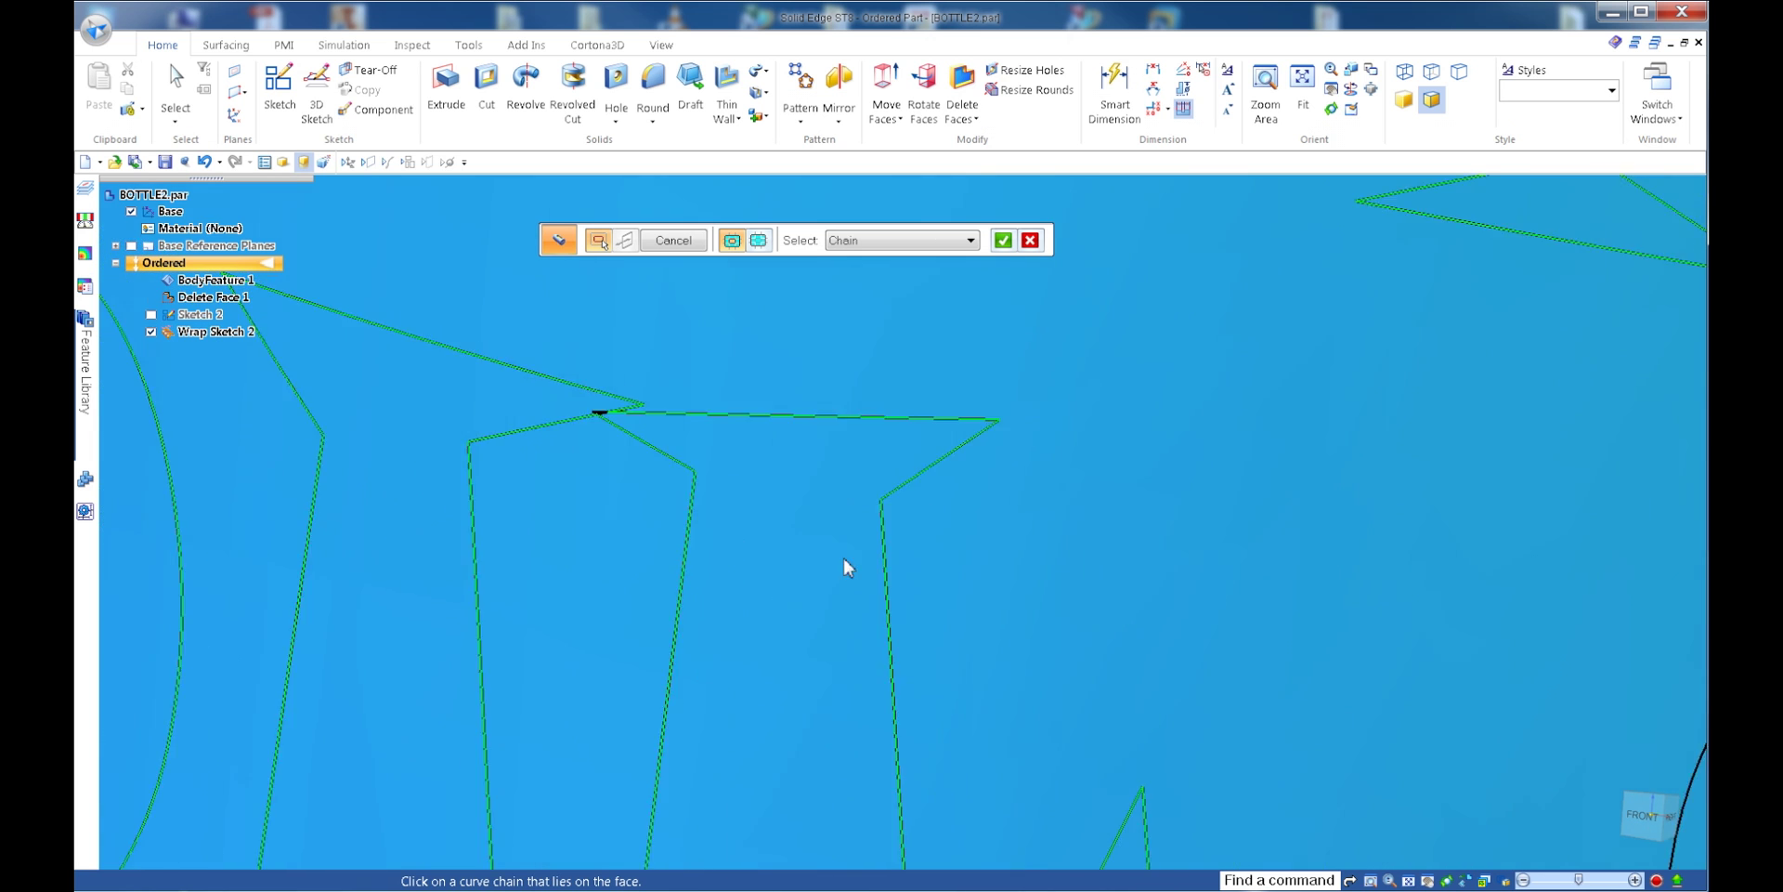
scroll(867, 554, down, 2)
scroll(594, 613, up, 6)
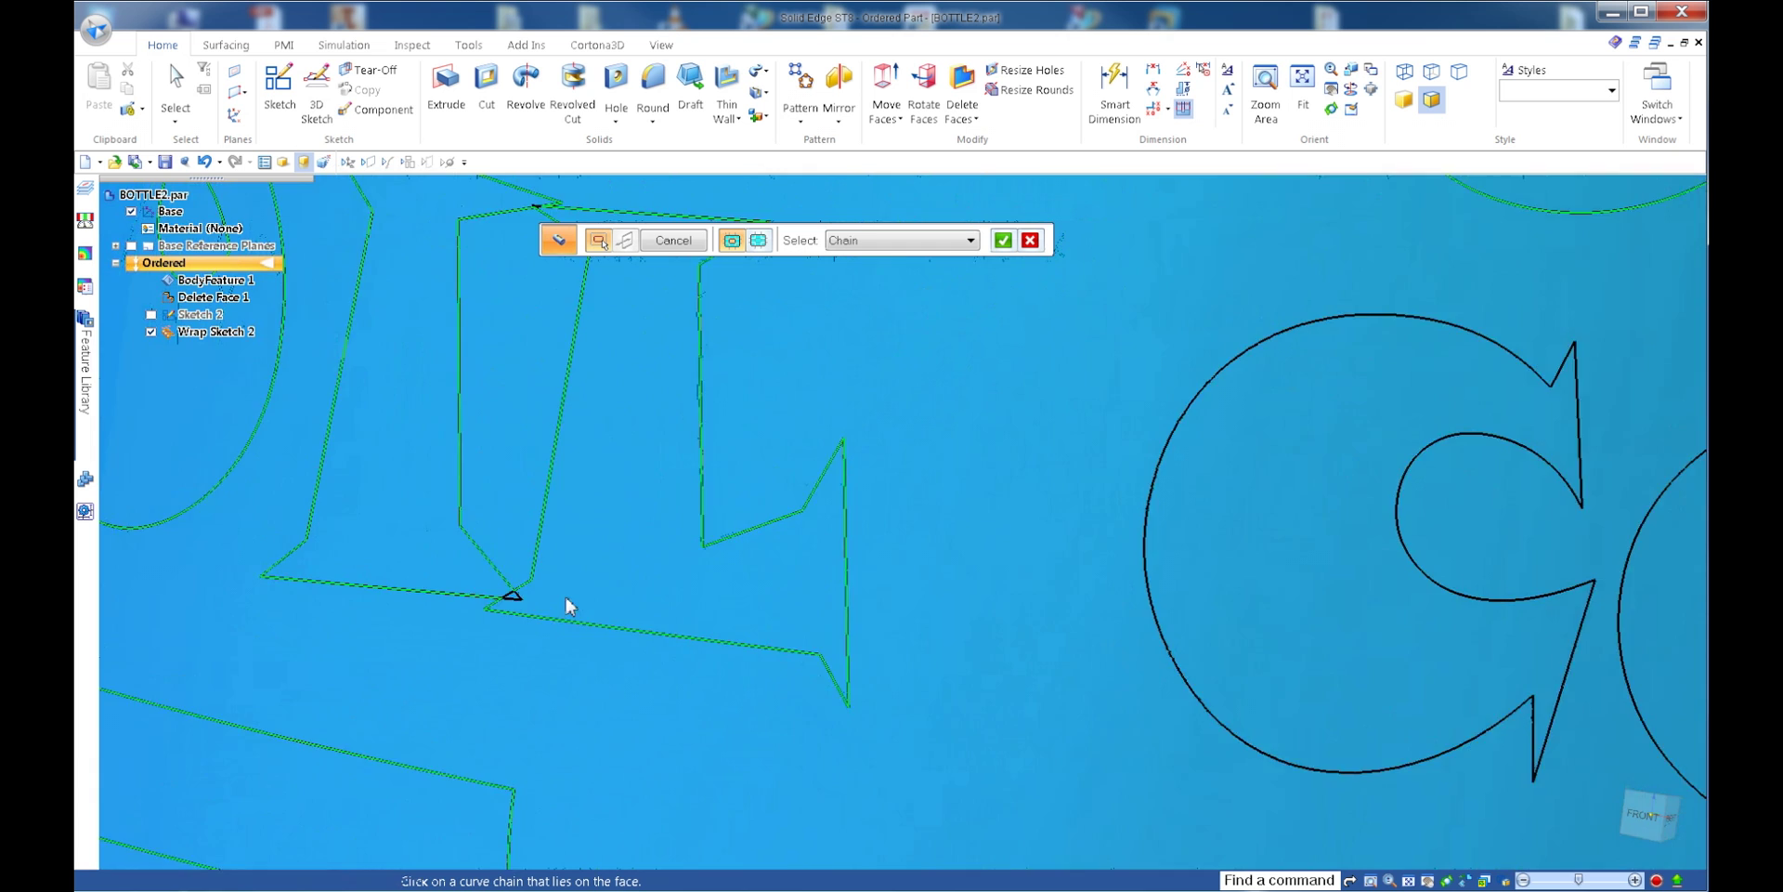
scroll(441, 590, up, 2)
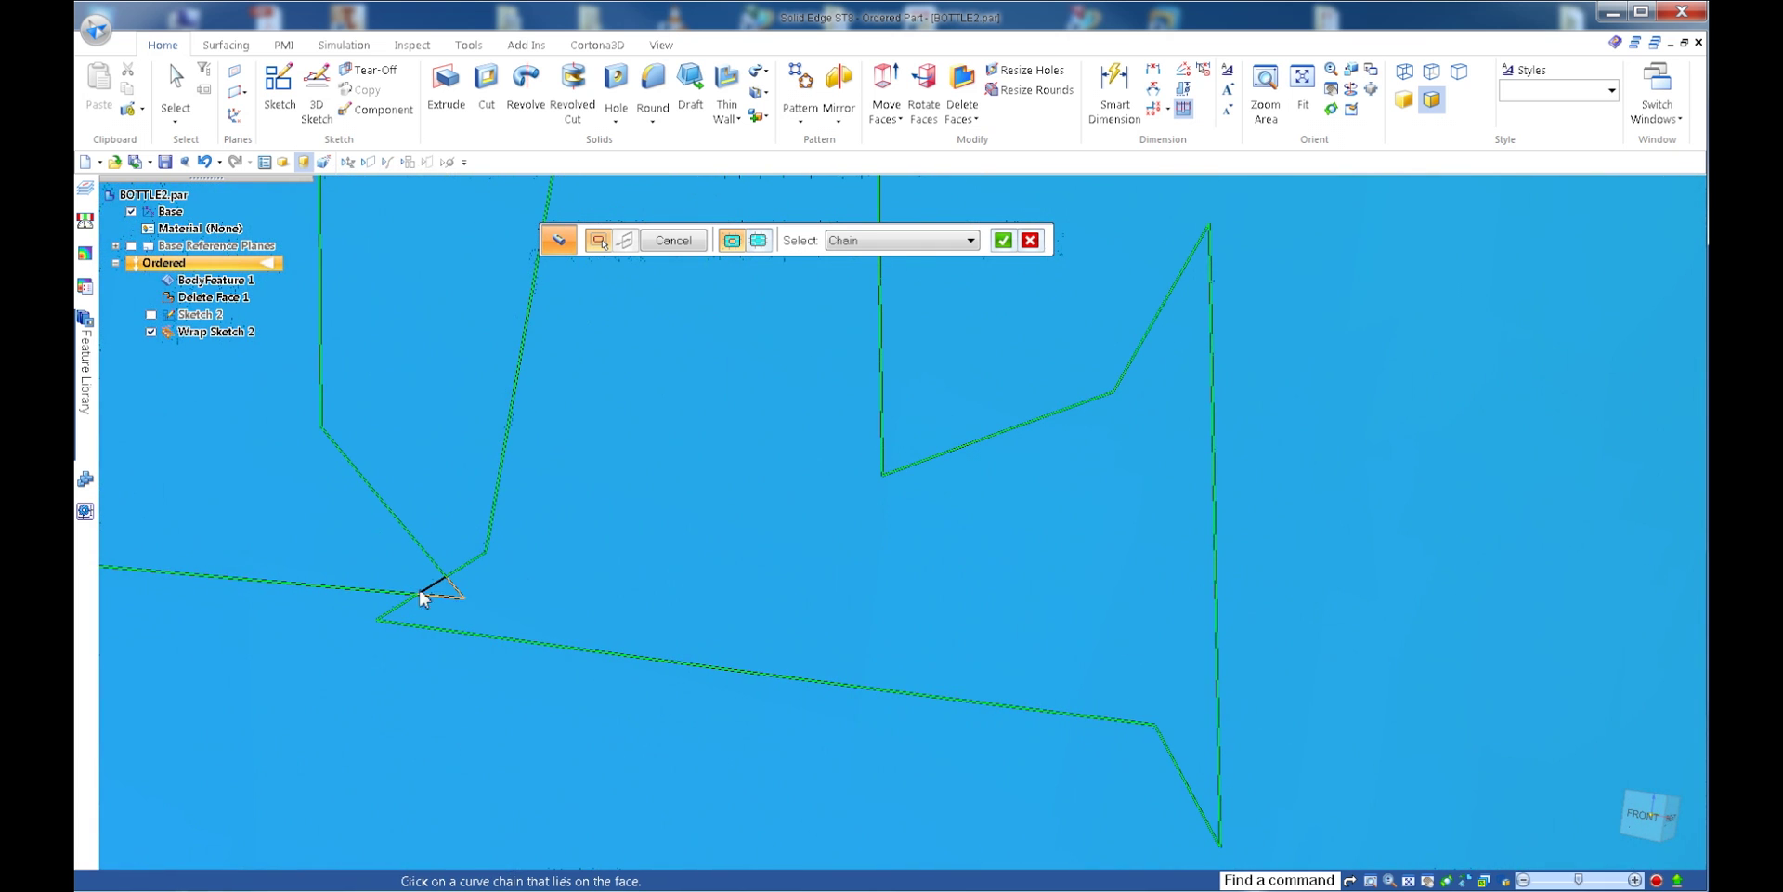
scroll(420, 594, down, 8)
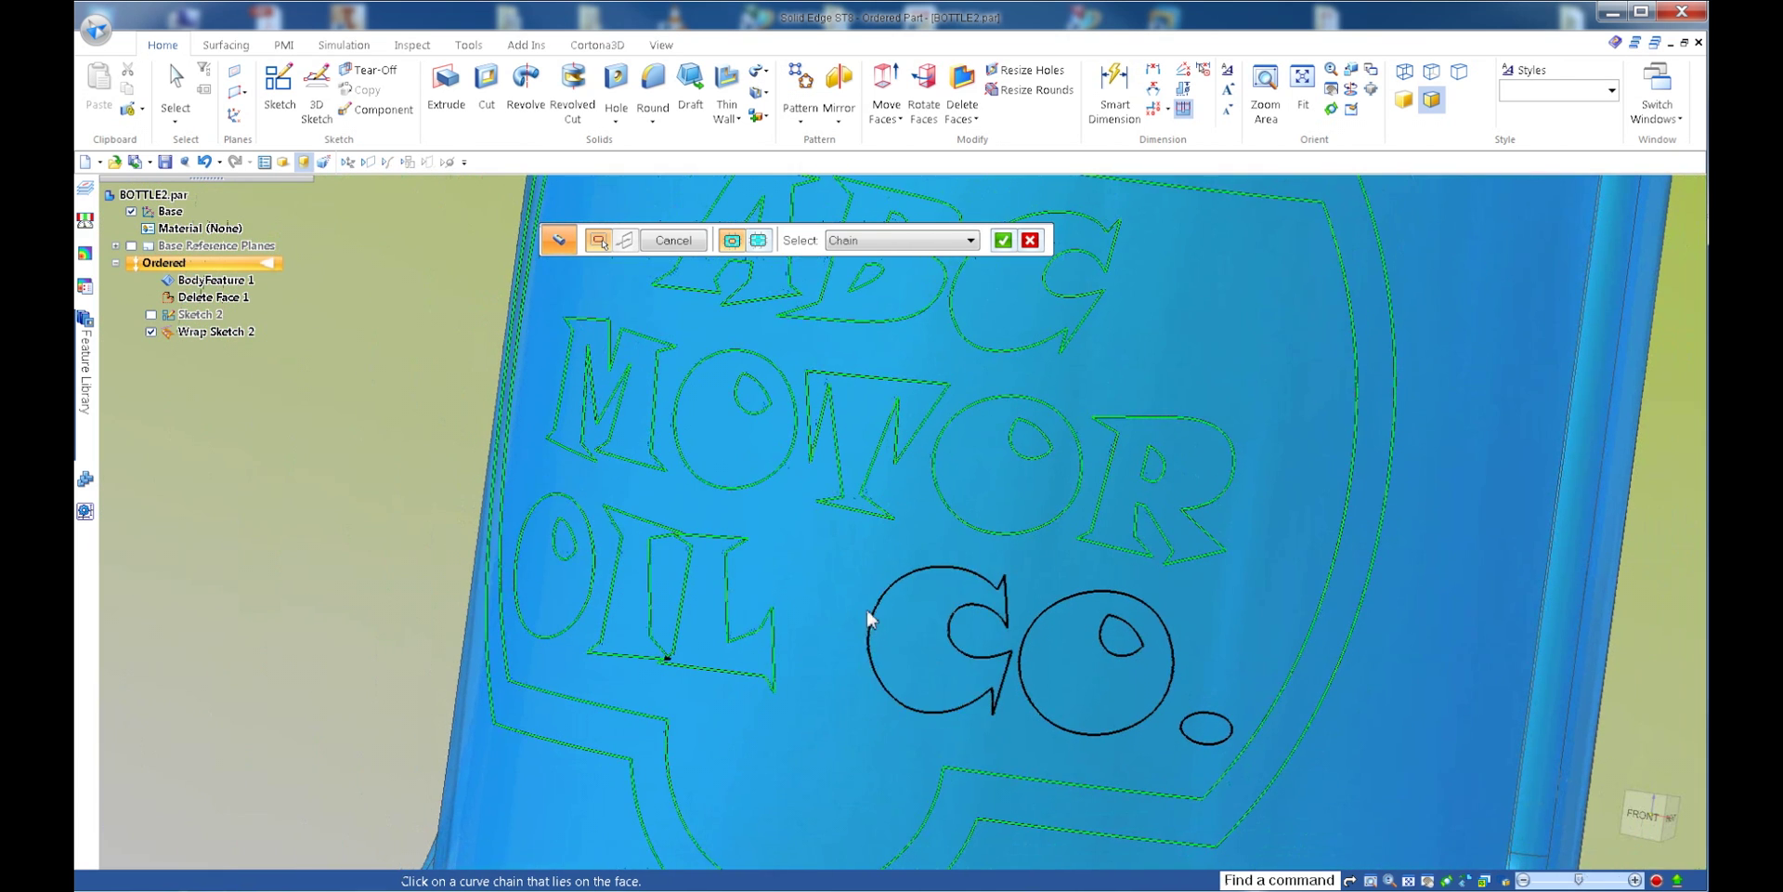
click(878, 604)
click(1057, 604)
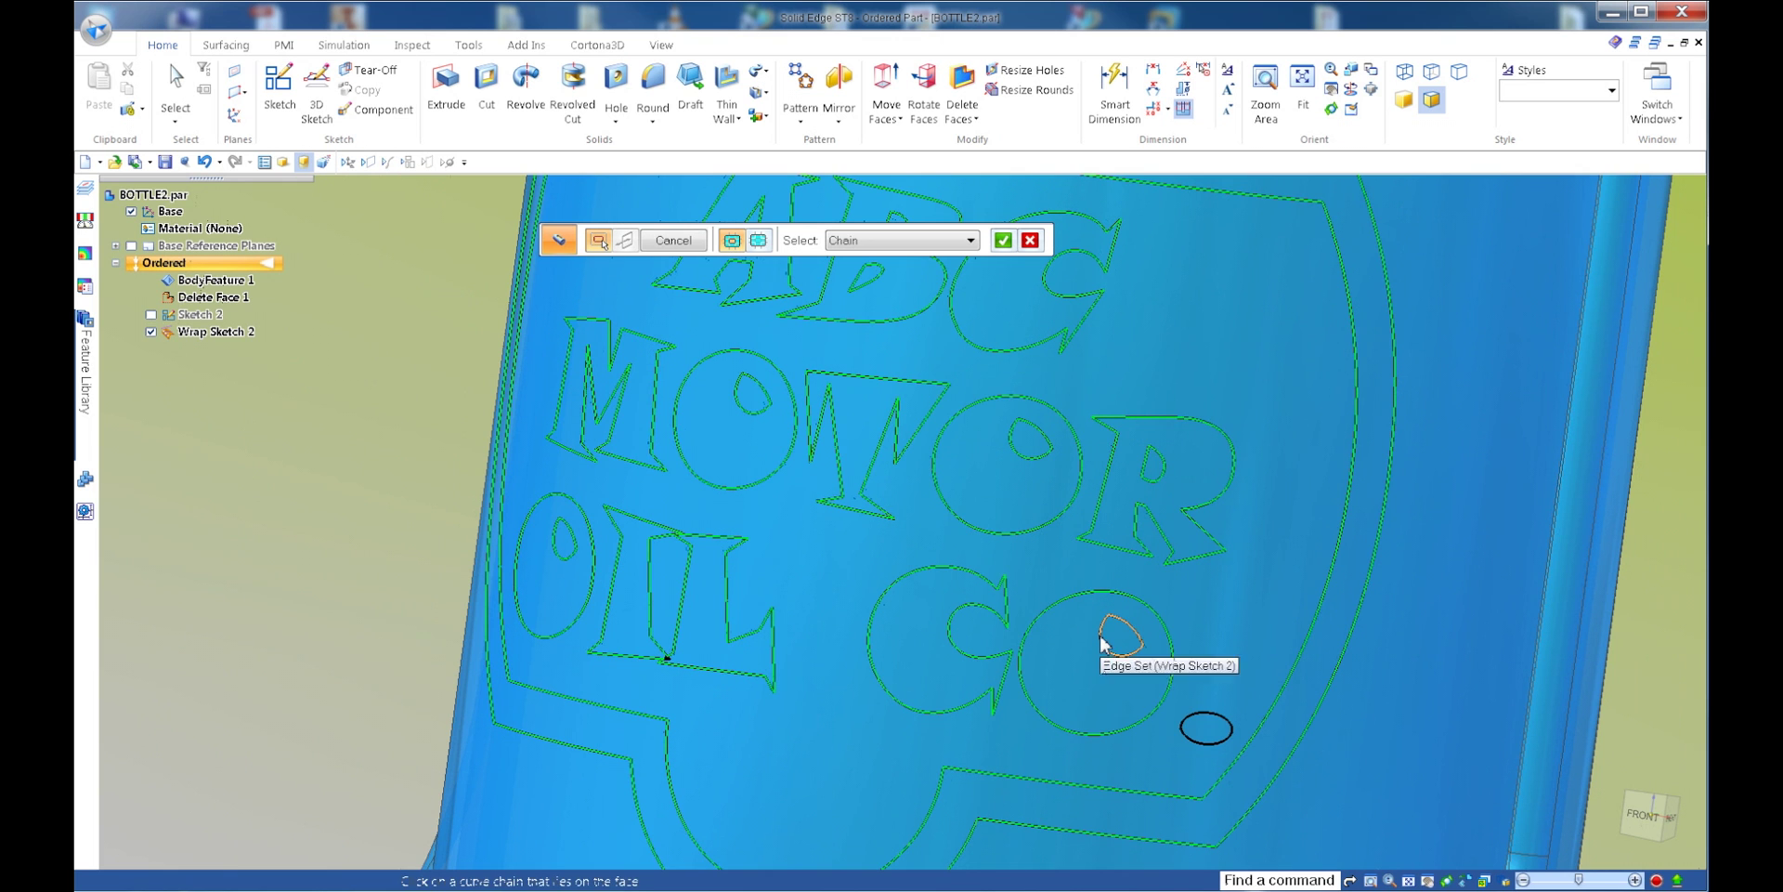
click(1102, 637)
click(1182, 733)
middle_drag(1158, 703, 1104, 690)
scroll(1104, 690, down, 2)
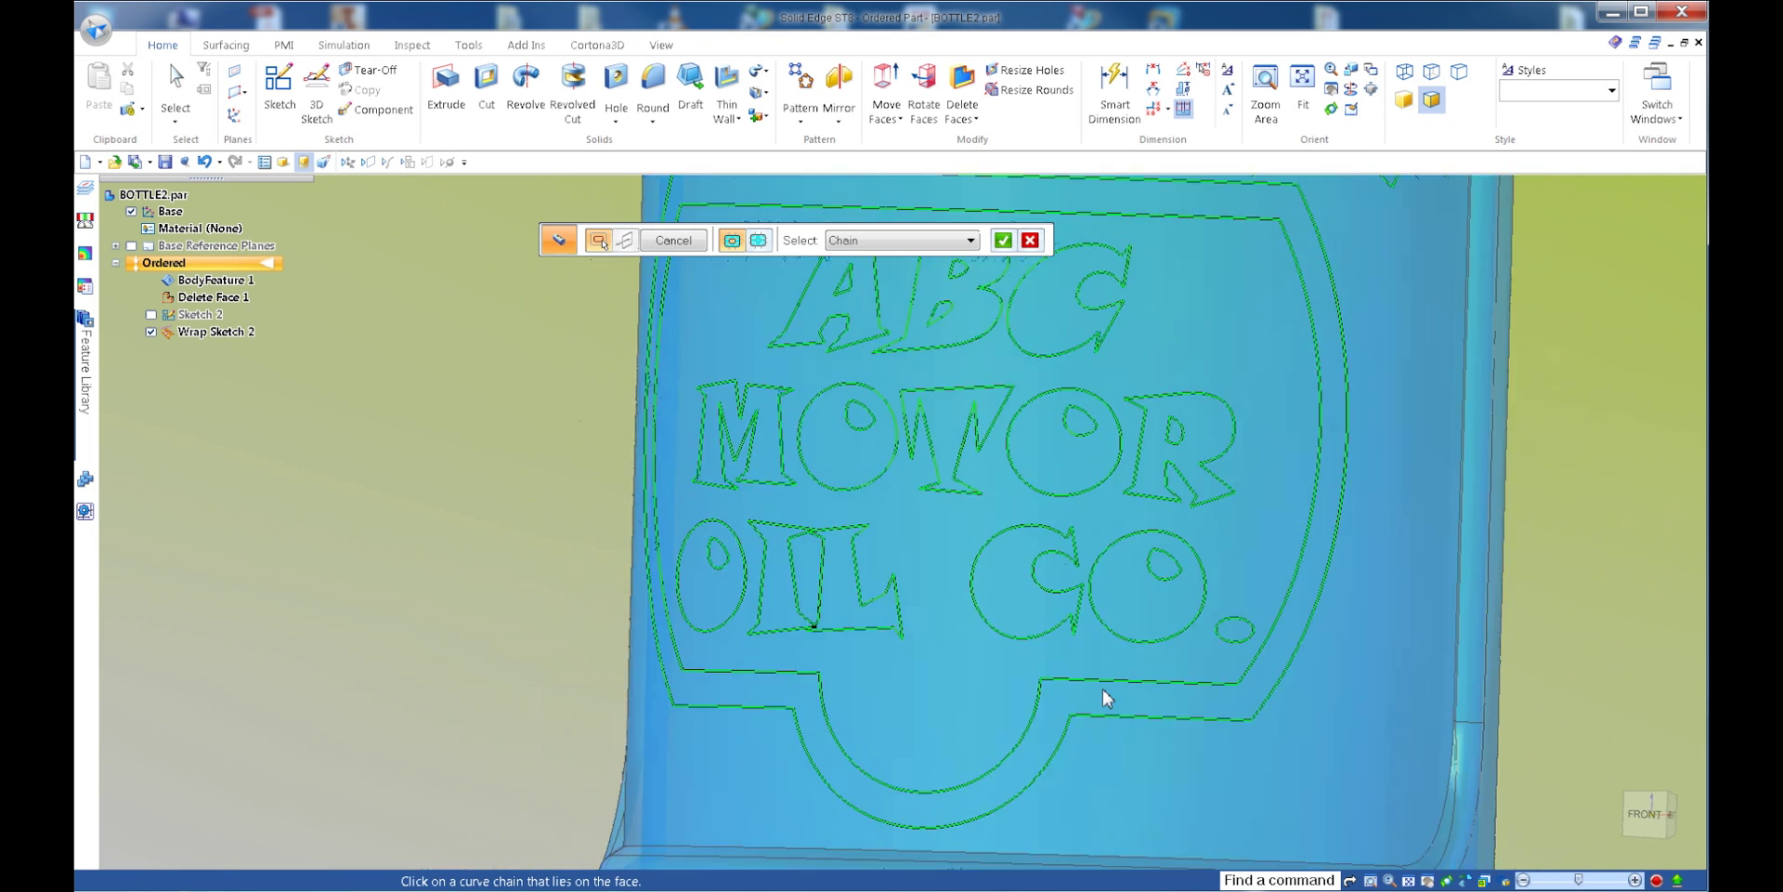
scroll(1104, 699, down, 5)
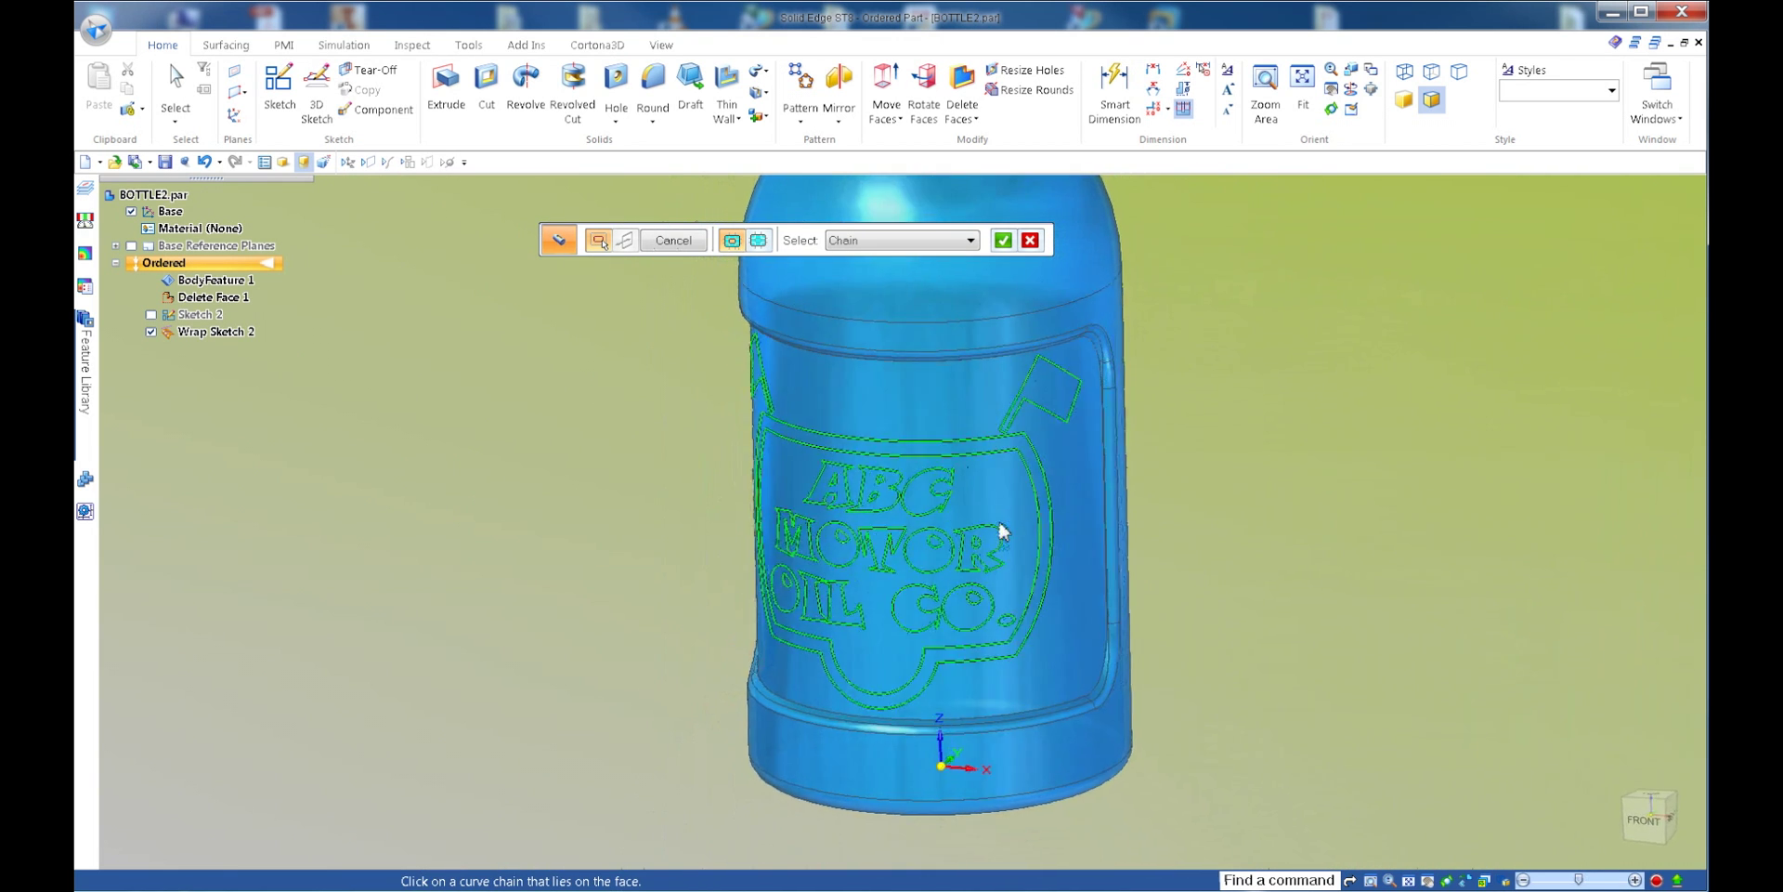
middle_drag(1001, 531, 637, 472)
right_click(627, 458)
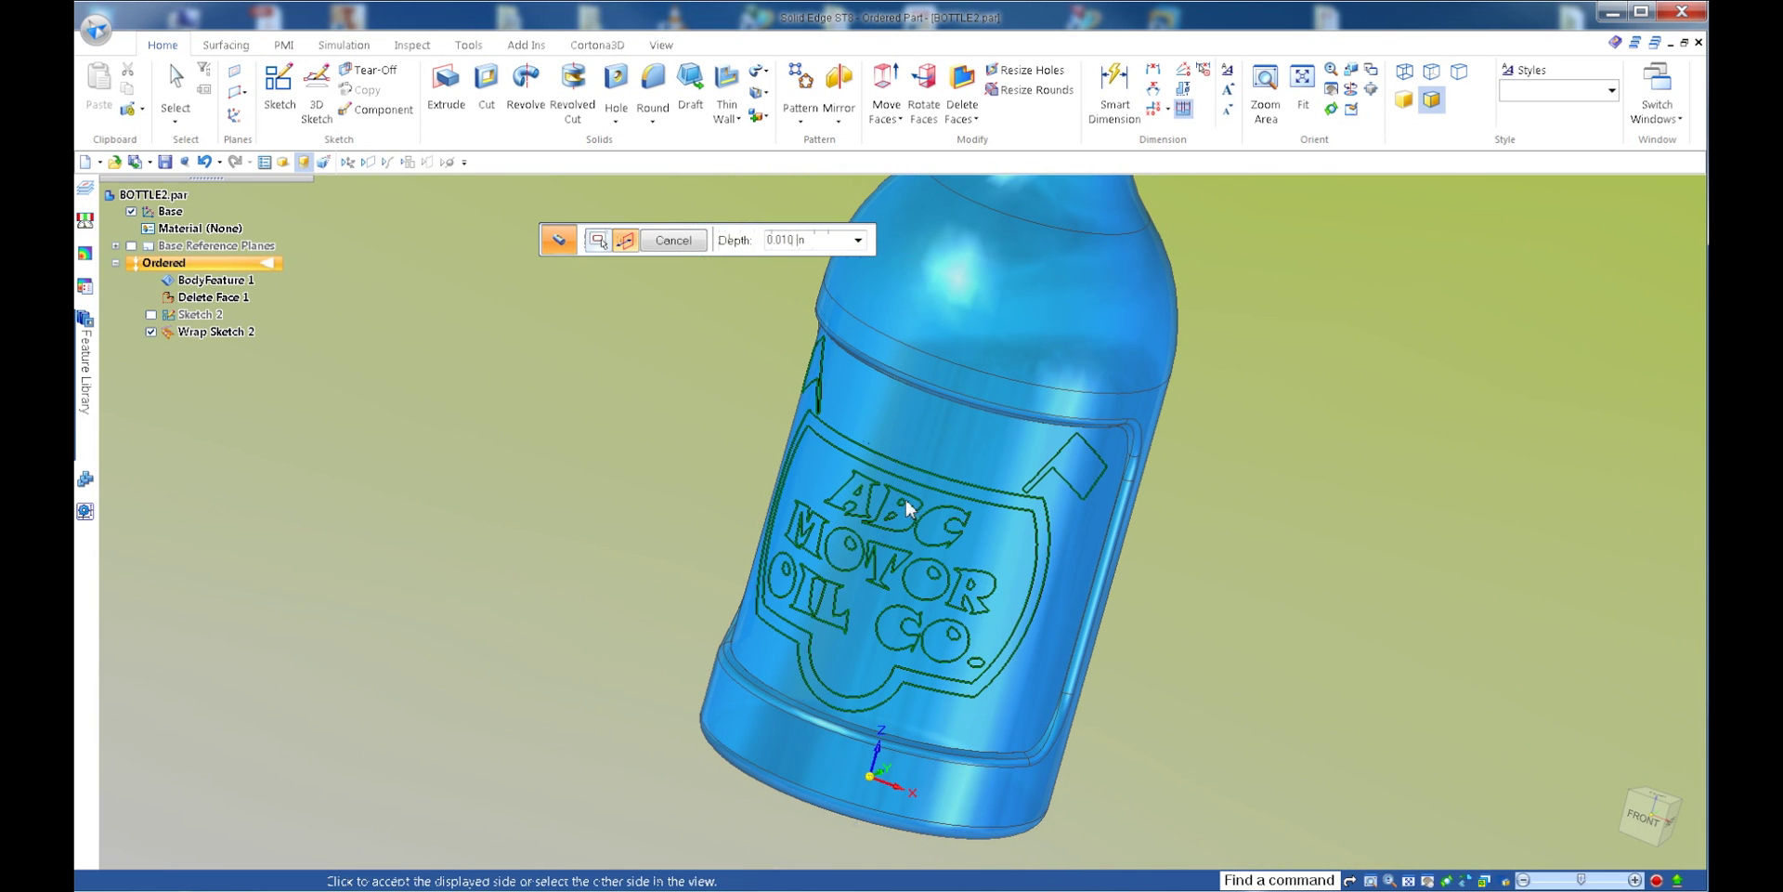
- Accept the displayed cutout side and finish Normal Cutout 1, engraving the ABC MOTOR OIL CO. logo
click(599, 529)
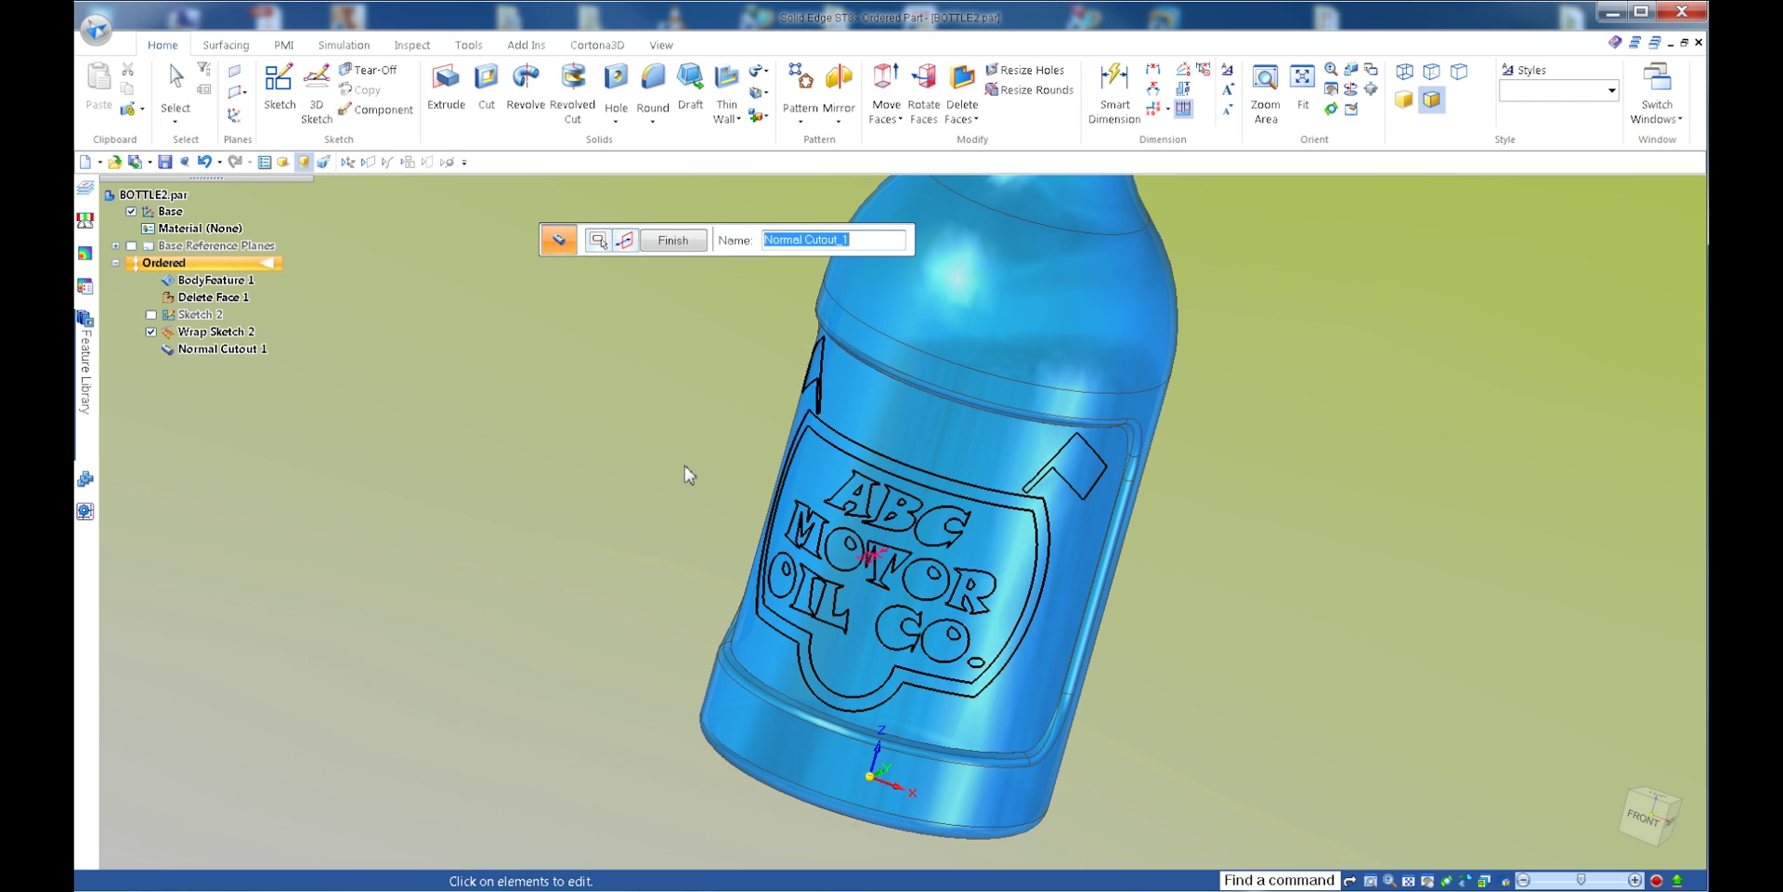
middle_drag(824, 391, 818, 393)
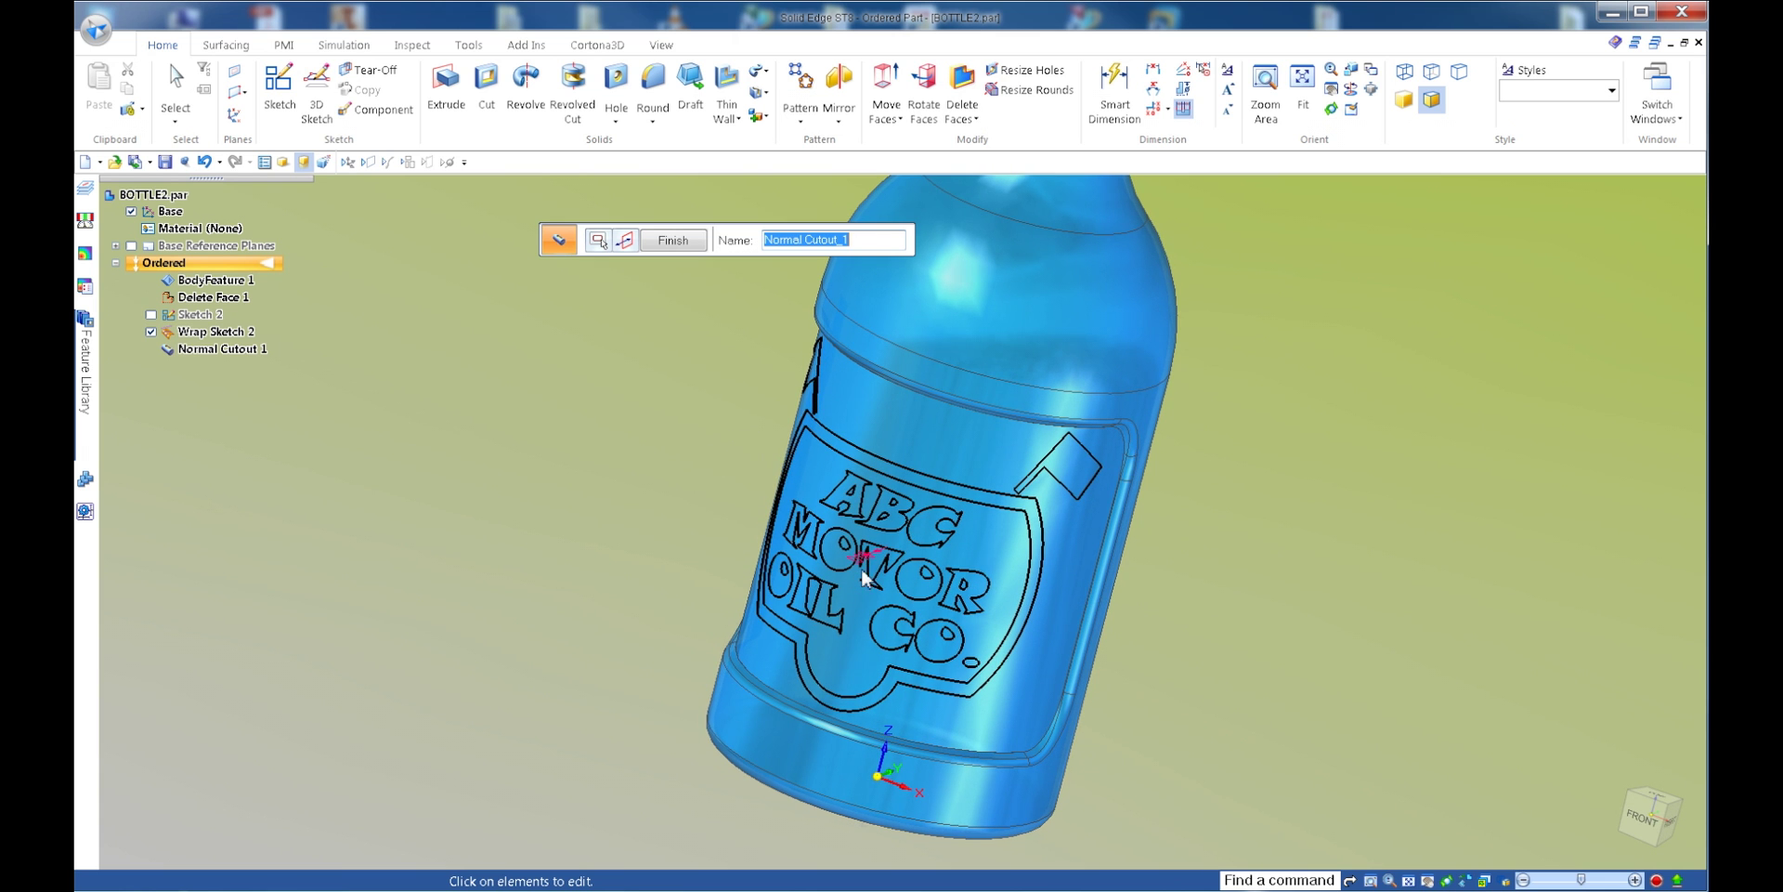
middle_drag(863, 576, 927, 571)
scroll(790, 576, up, 3)
middle_drag(791, 576, 836, 576)
scroll(599, 571, down, 3)
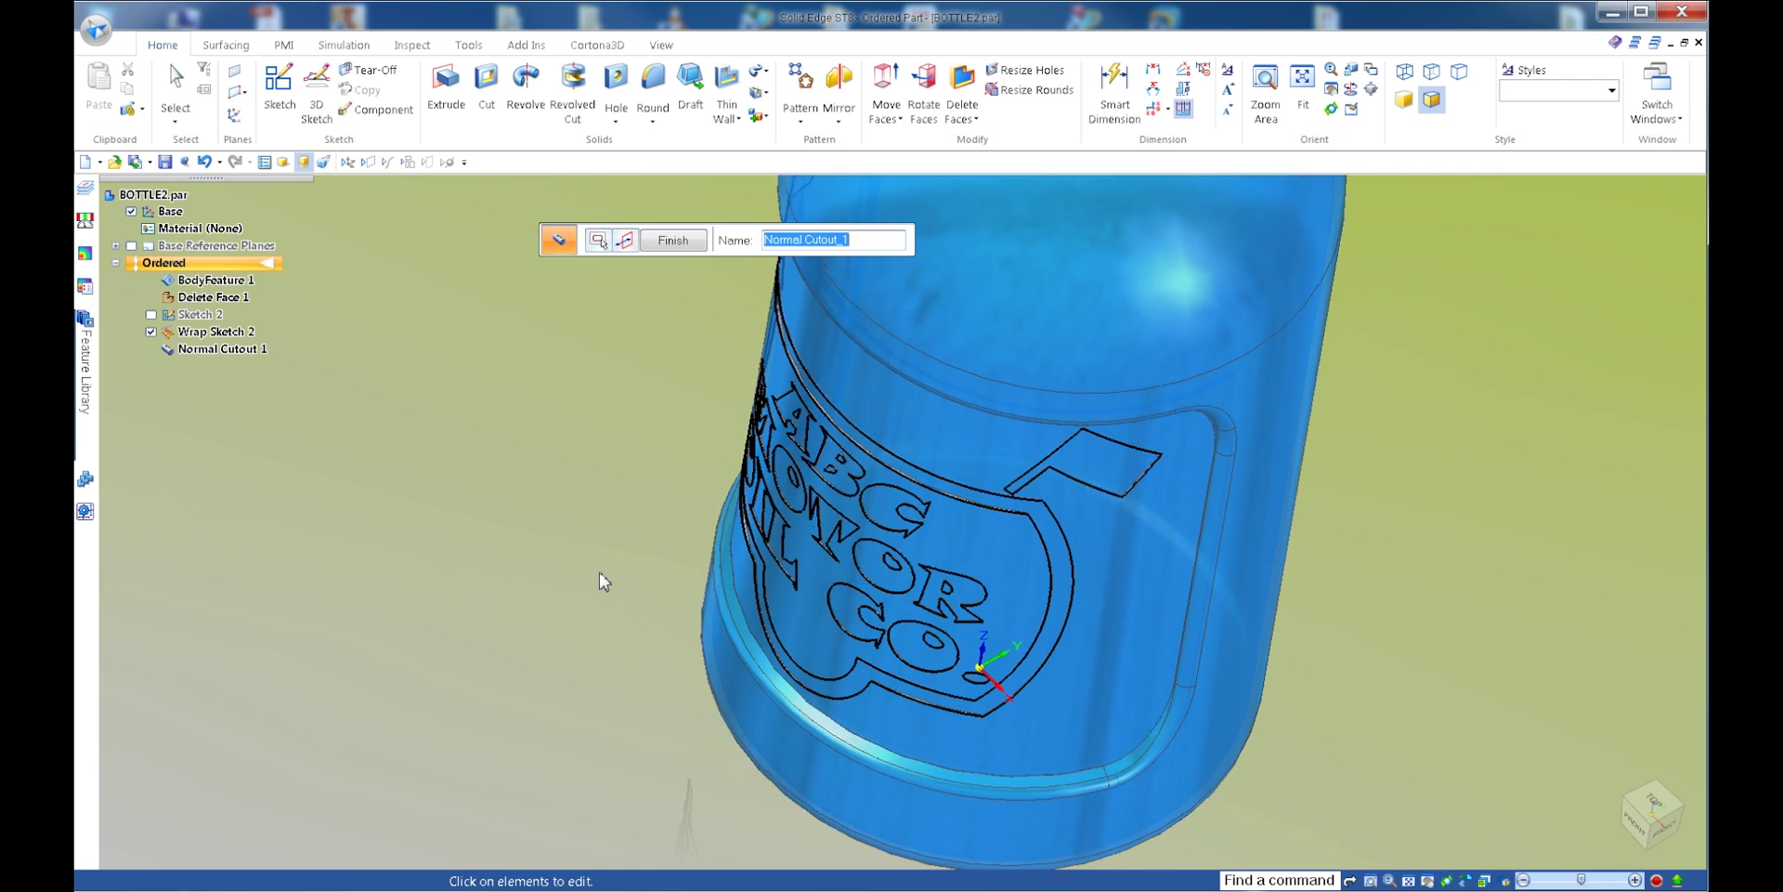
middle_drag(600, 571, 654, 462)
click(693, 246)
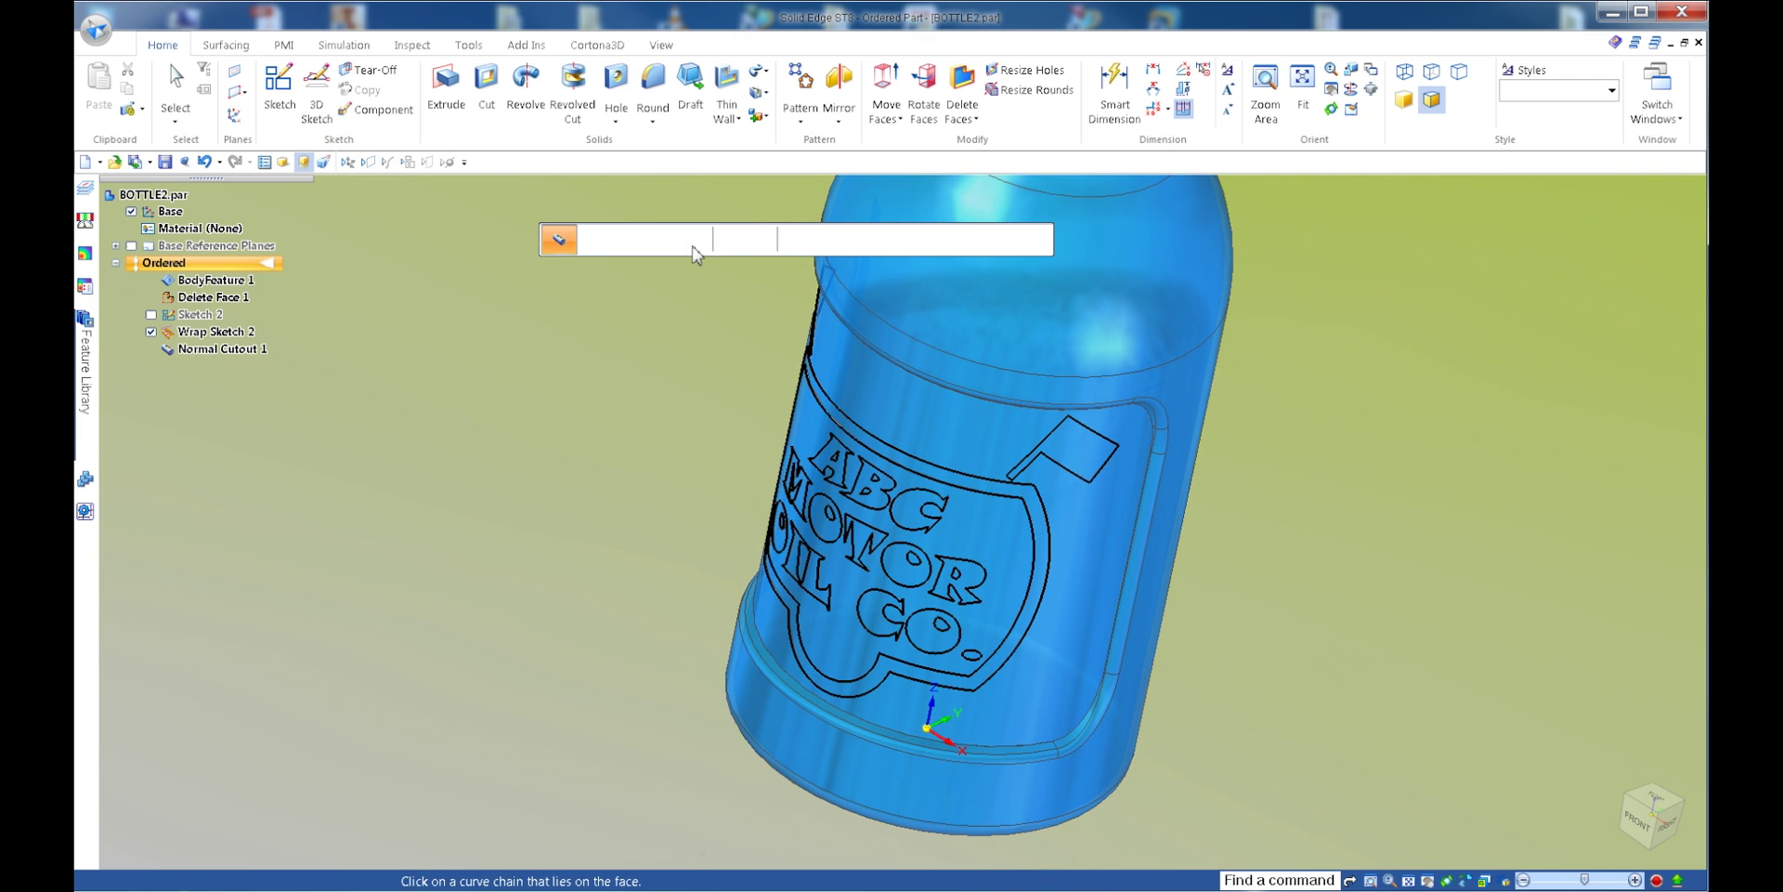
middle_drag(605, 414, 641, 380)
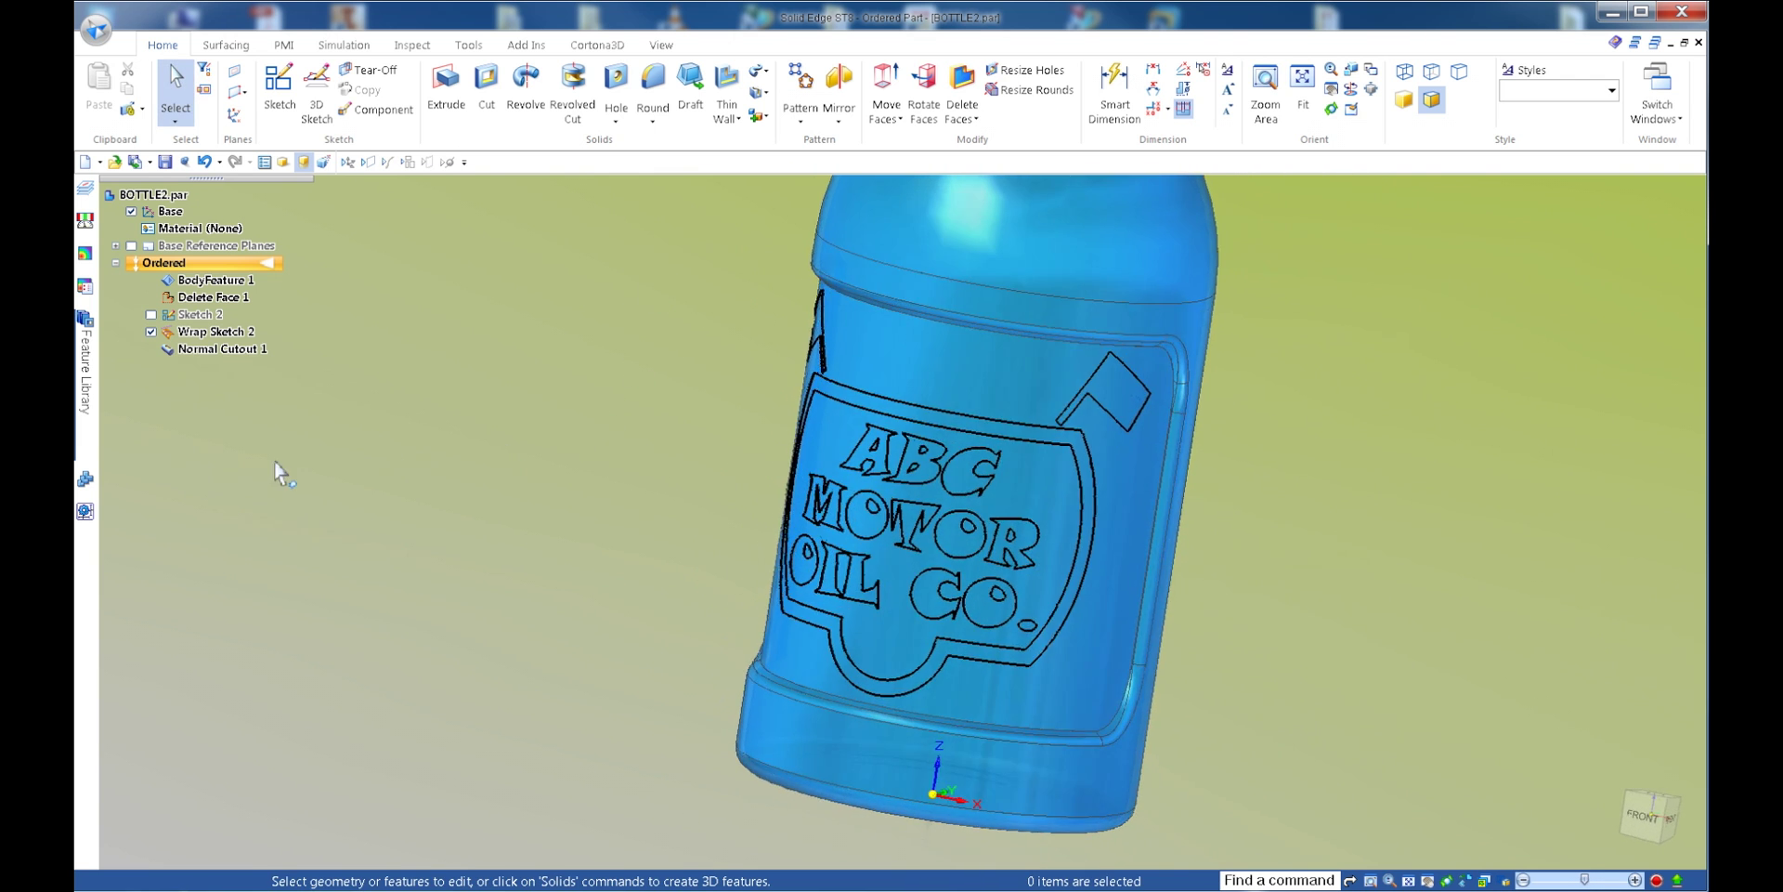
- Hide Wrap Sketch 2 in PathFinder and inspect the engraved lettering from front and side views
click(151, 332)
middle_drag(472, 483, 471, 483)
key(Left)
key(Left)
key(Left)
key(Left)
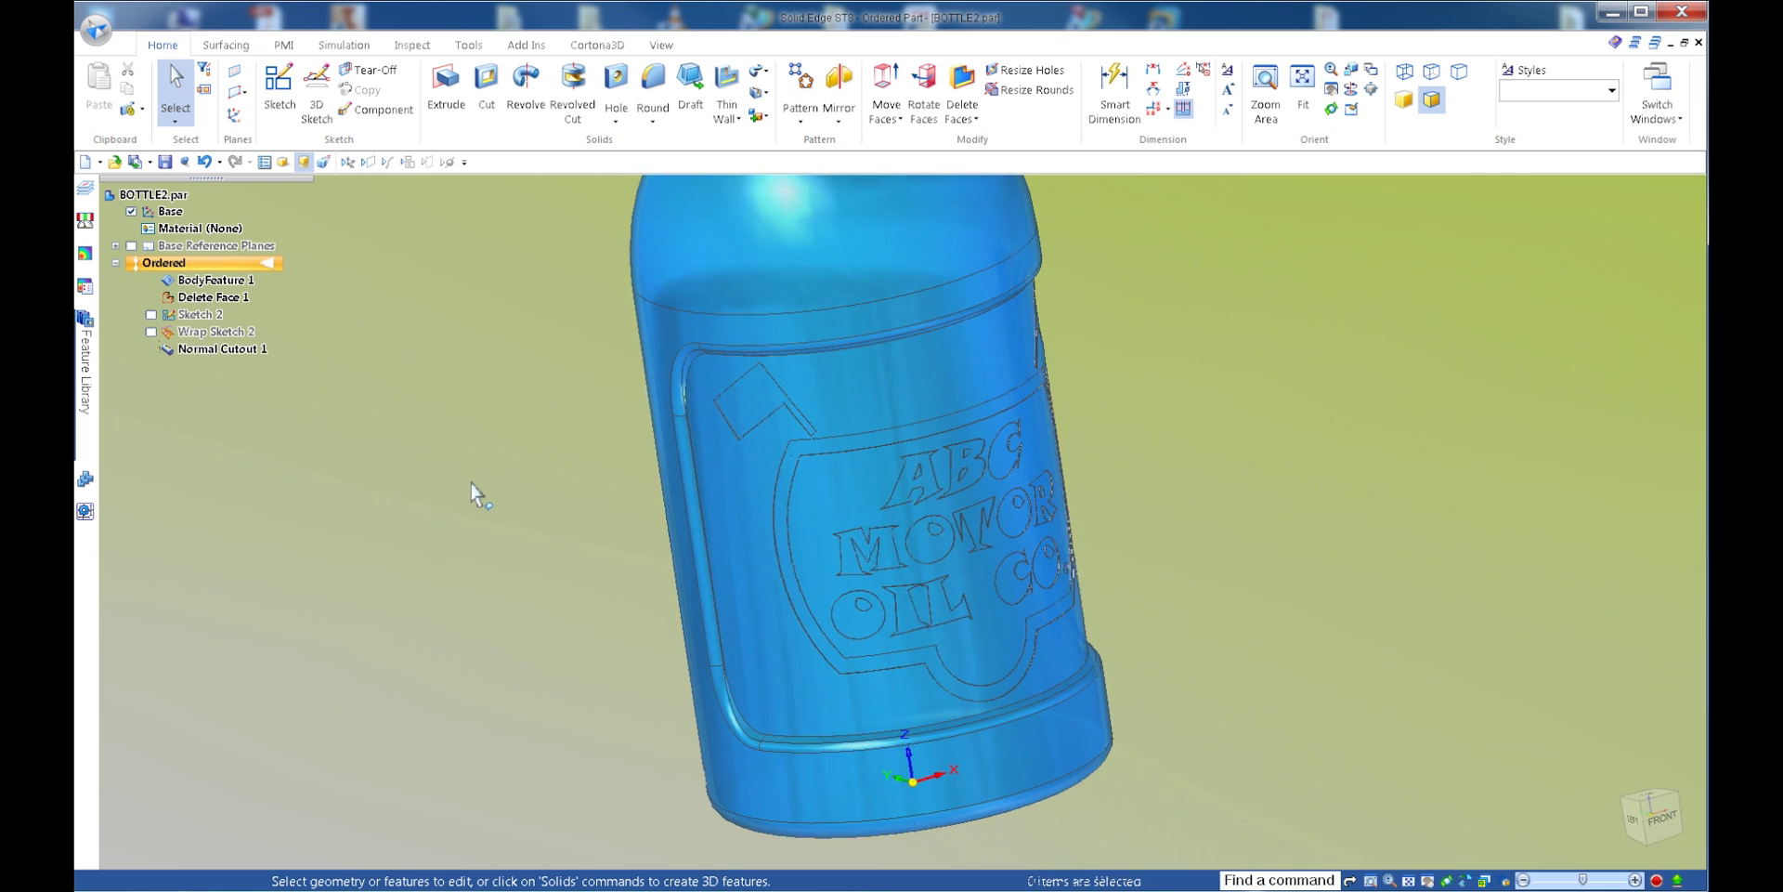
key(ctrl+Right)
key(ctrl+Right)
key(ctrl+Right)
key(ctrl+Right)
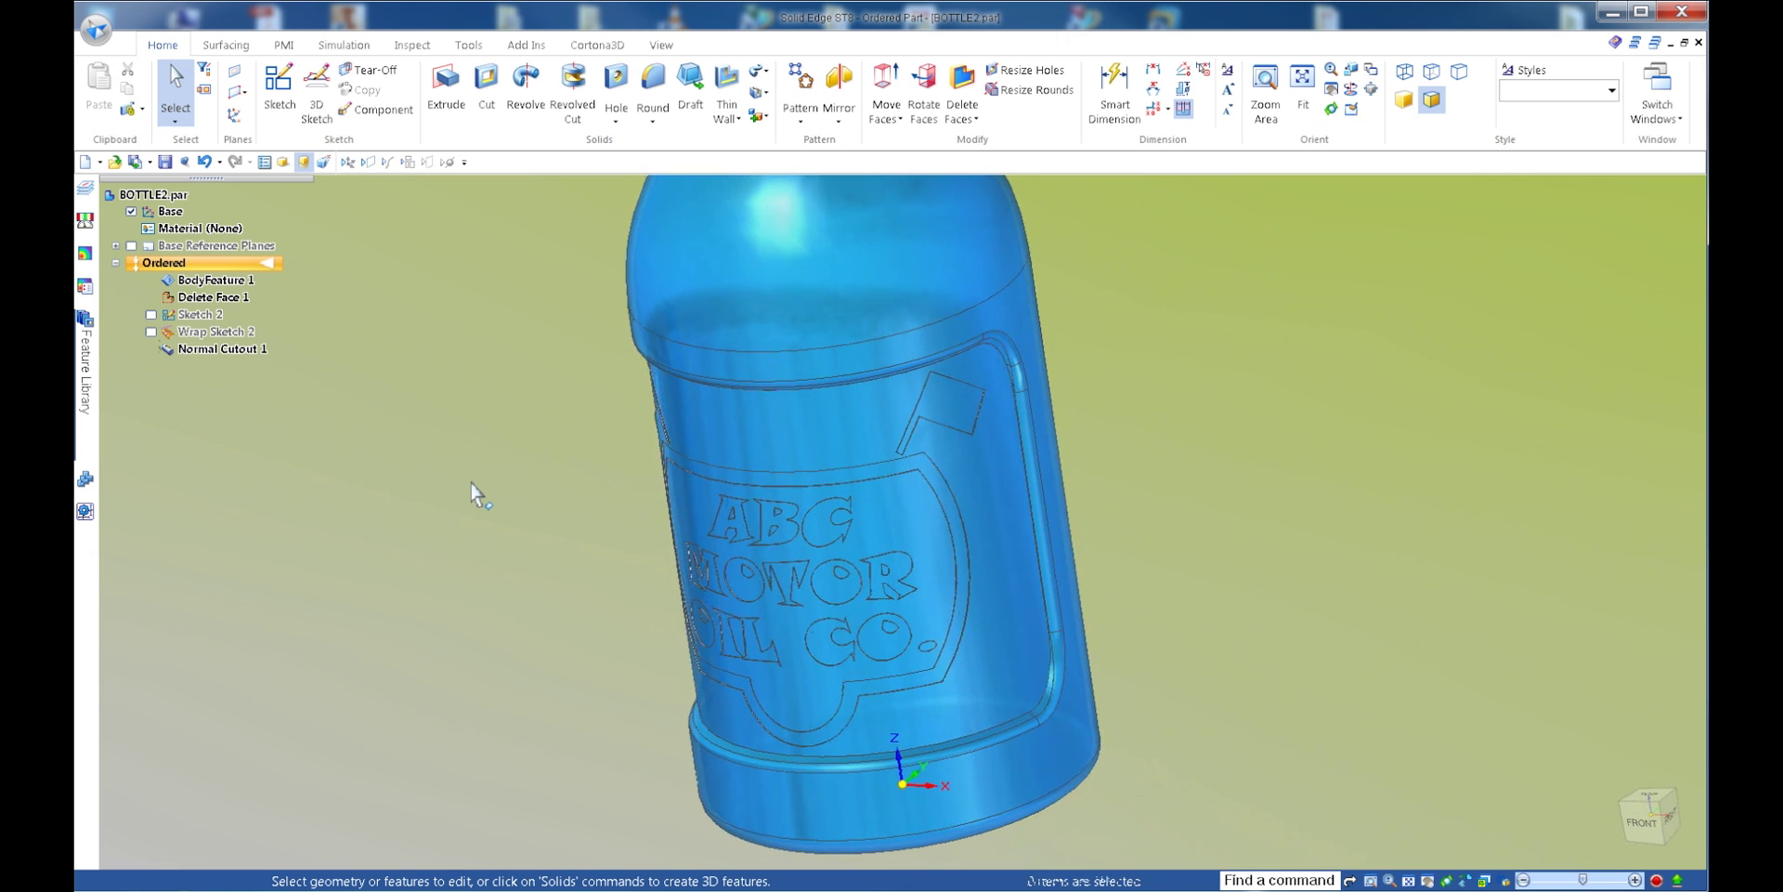
key(Right)
key(Right)
key(Right)
key(Right)
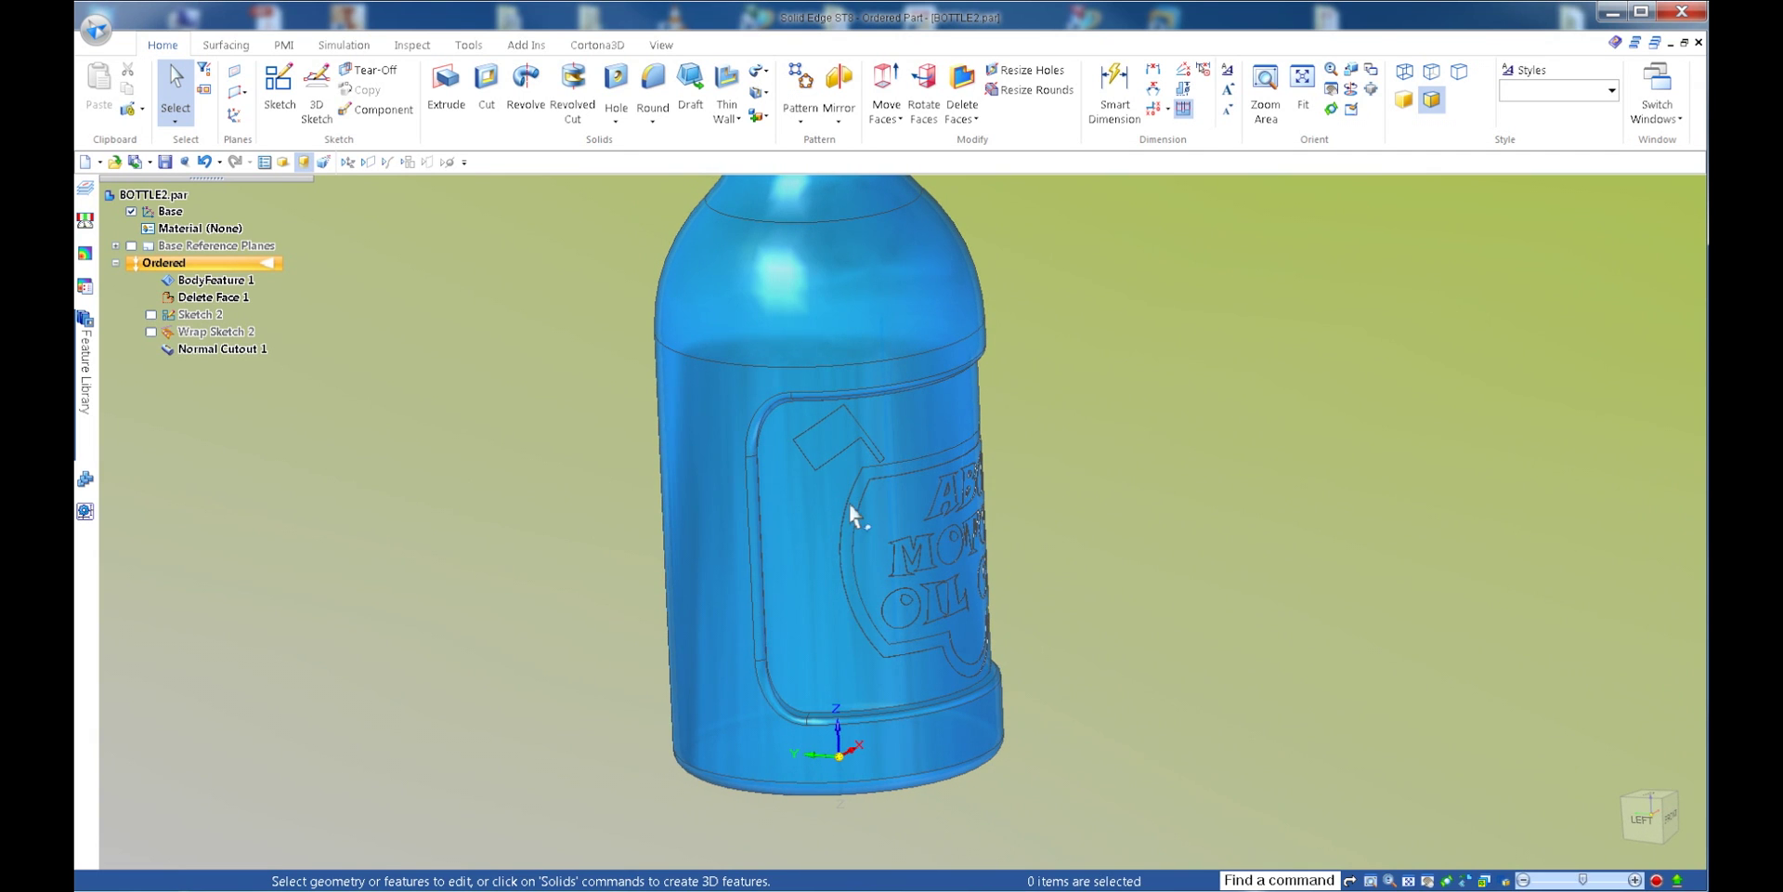
key(Left)
key(Left)
key(Left)
key(Left)
key(ctrl+Right)
key(ctrl+Right)
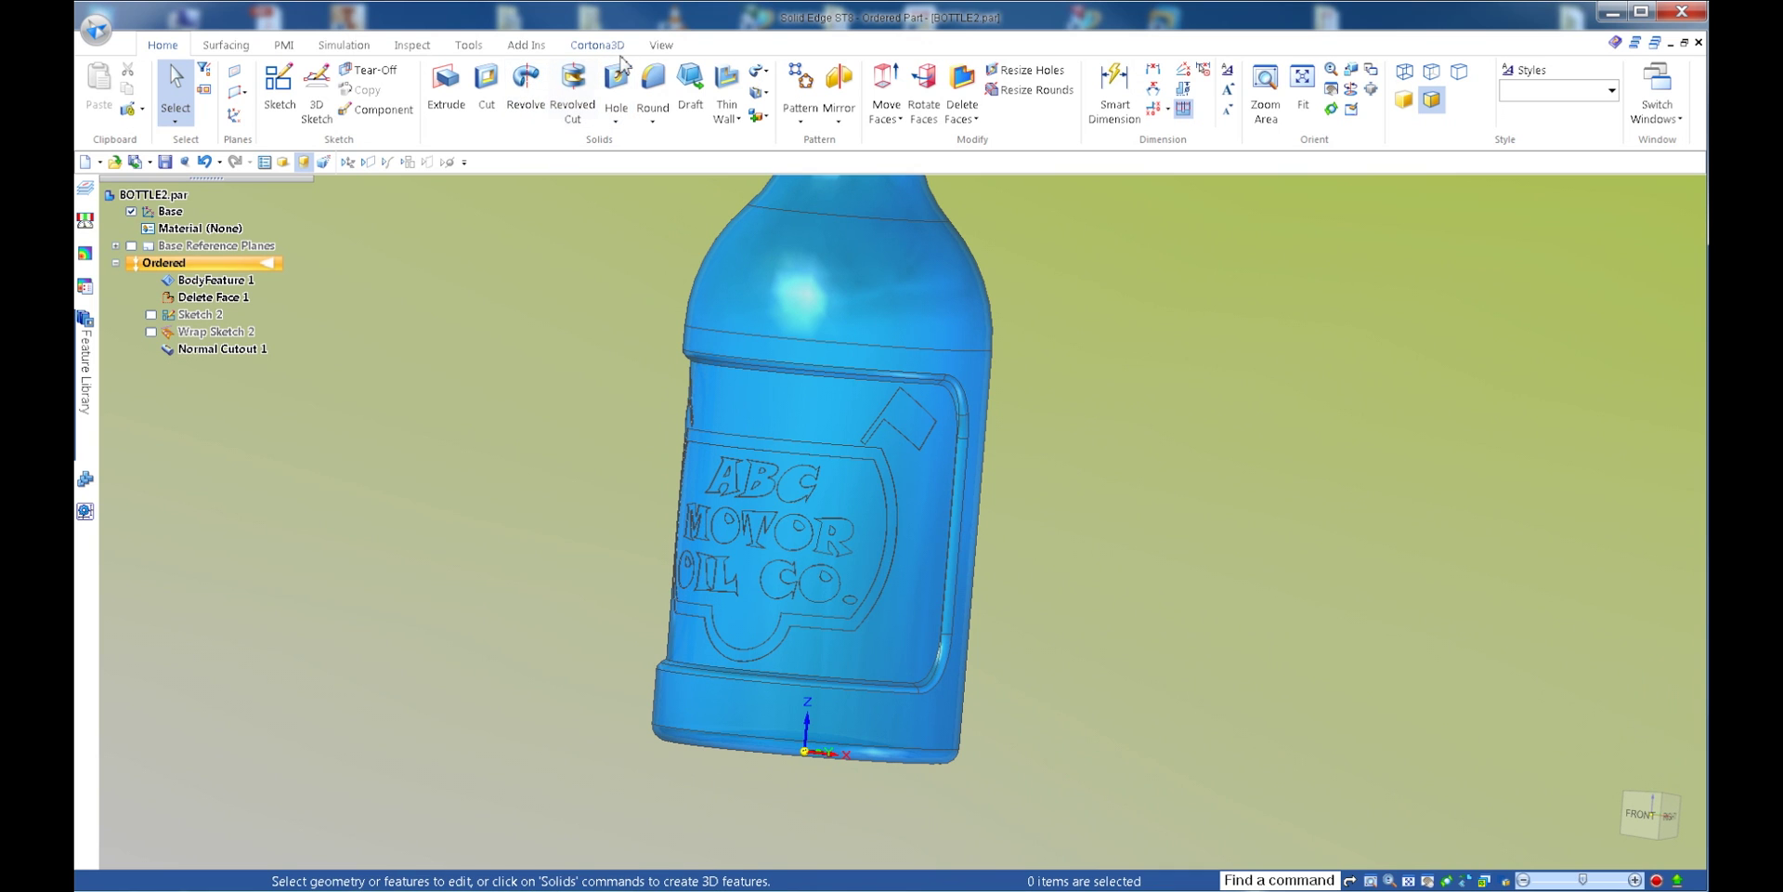
click(660, 45)
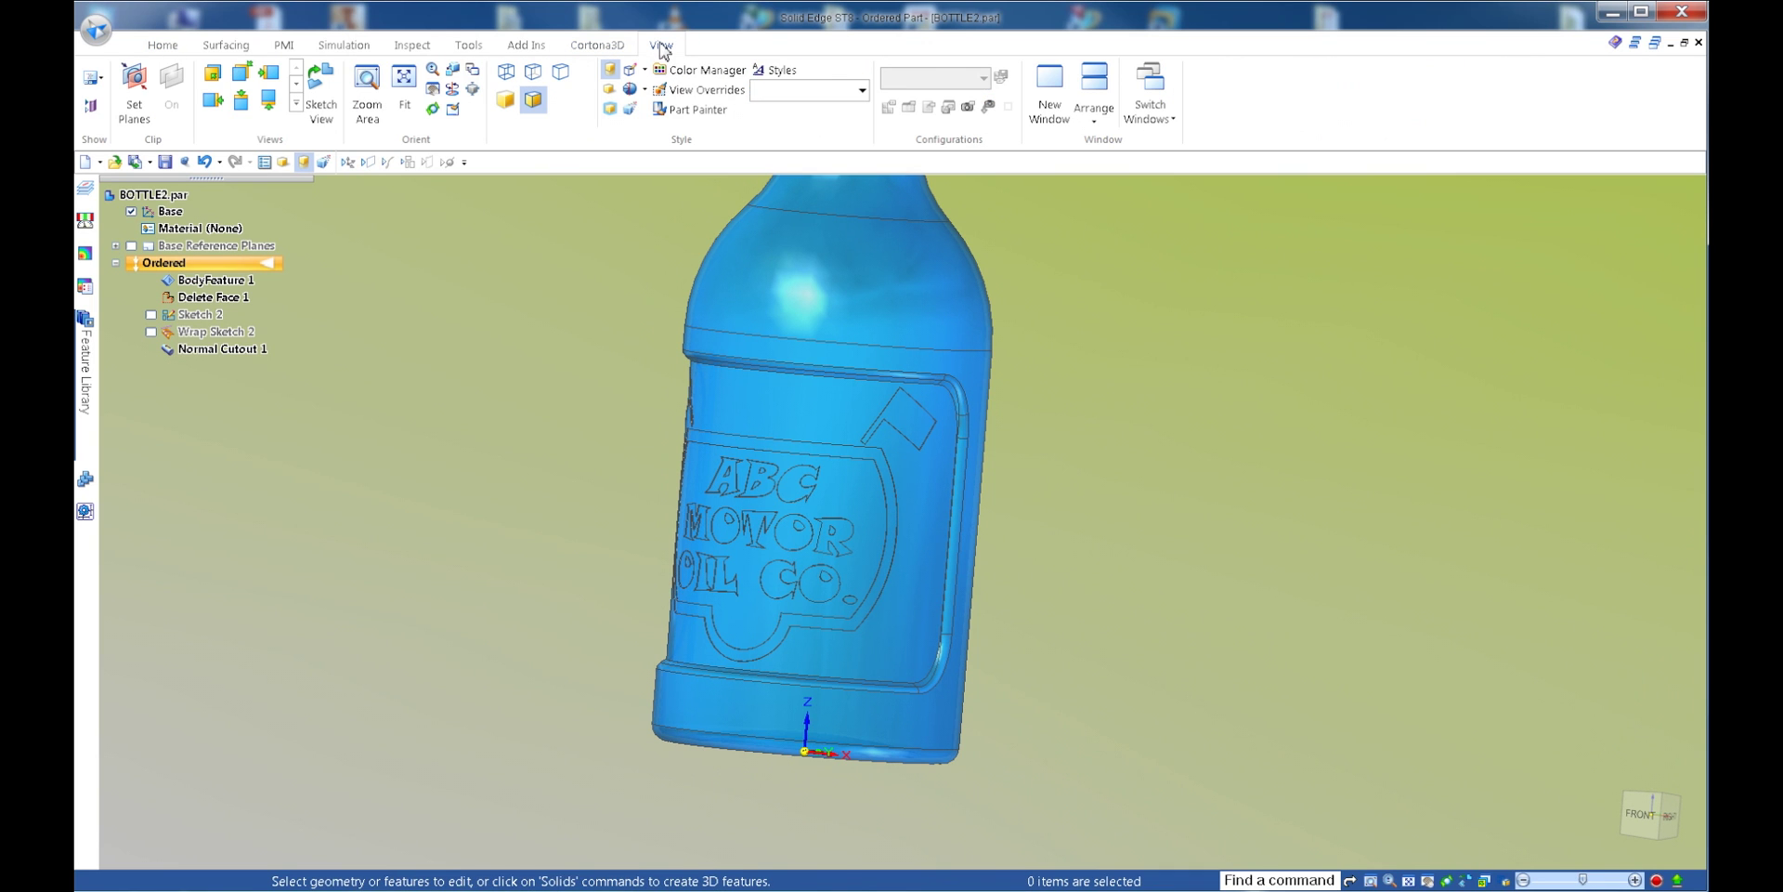
- Paint the logo cutout feature with the Red (glass) style using Part Painter
click(692, 109)
middle_drag(415, 391, 617, 491)
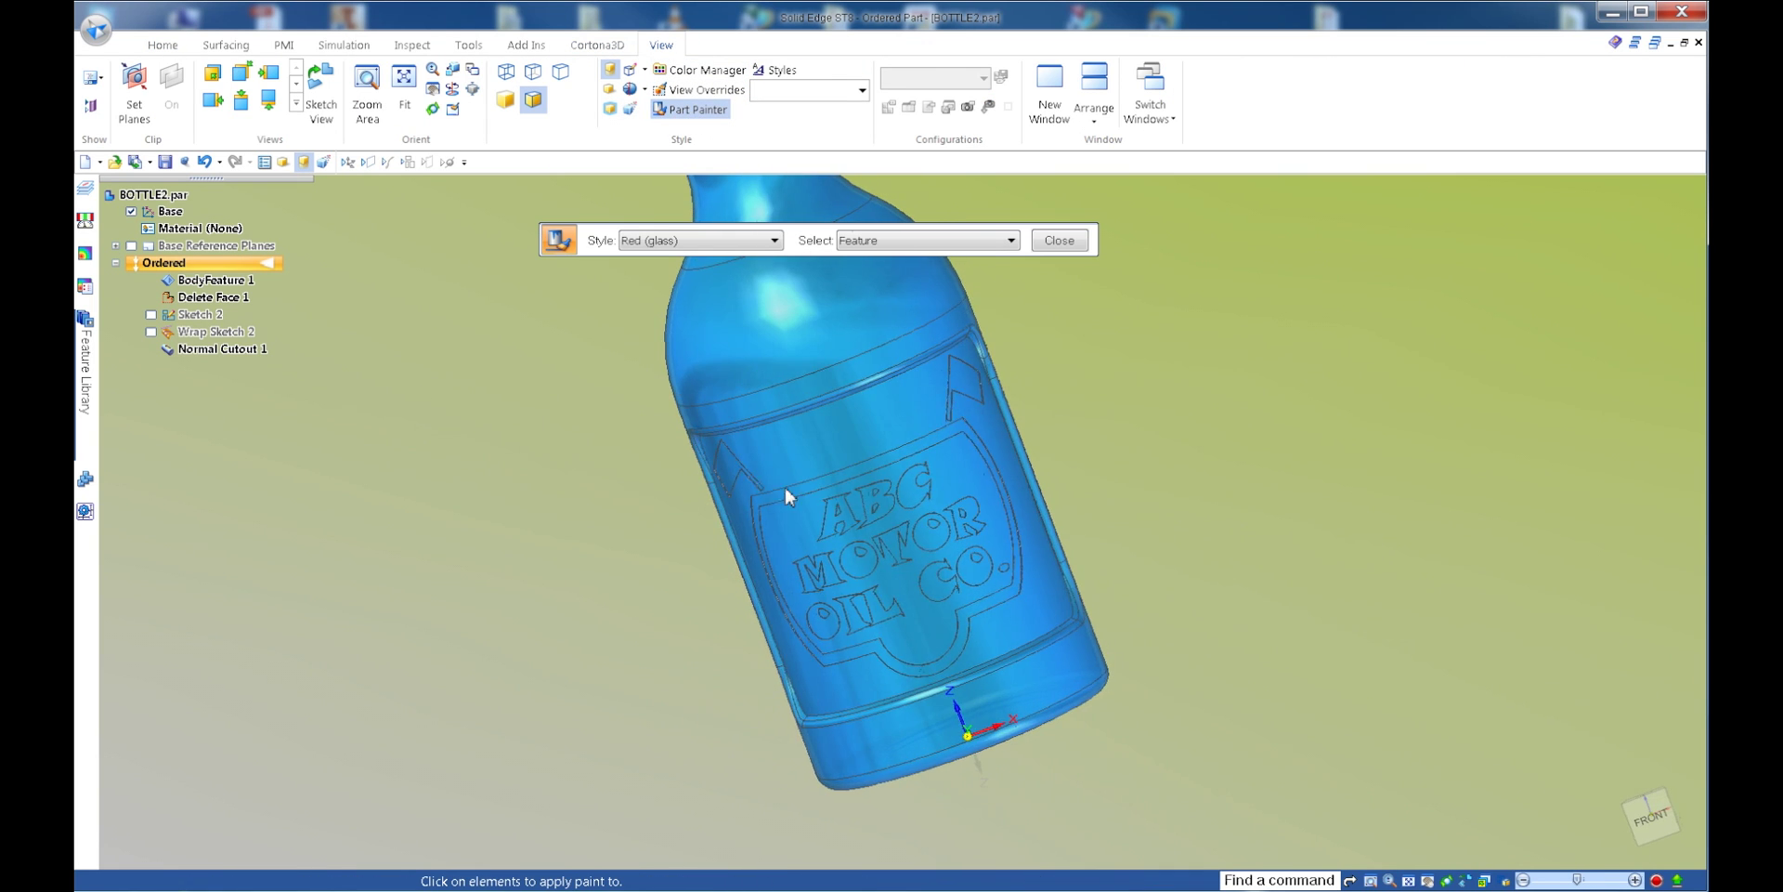
click(779, 513)
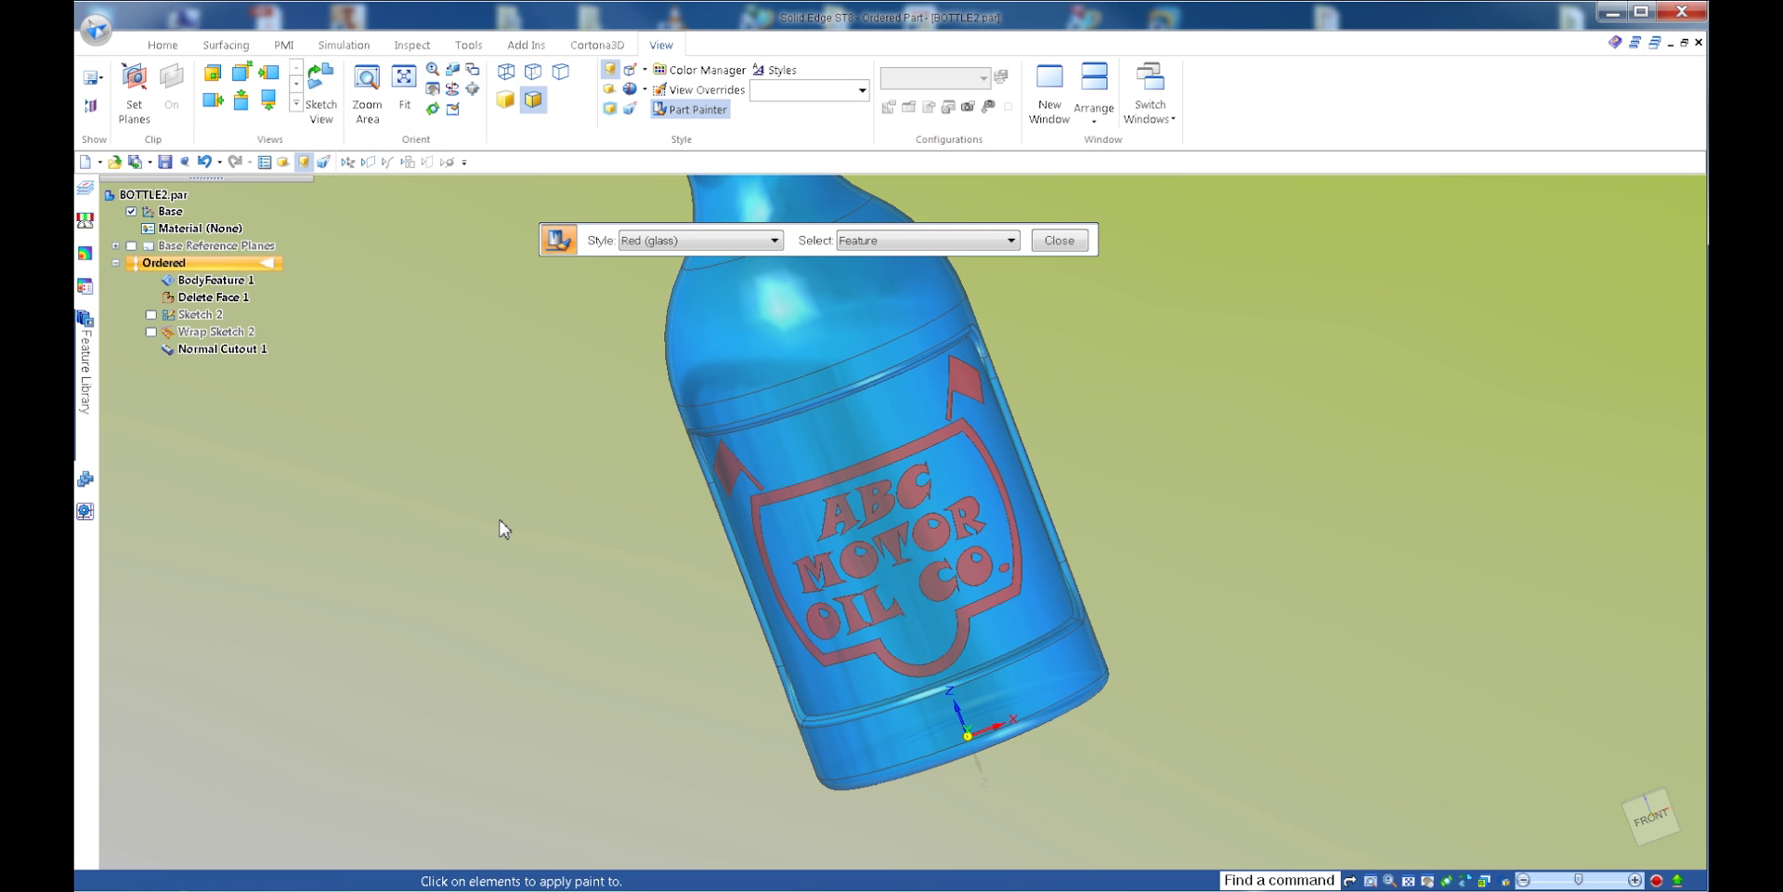
click(1059, 240)
mouse_move(1096, 291)
middle_down()
mouse_move(1155, 390)
mouse_move(1223, 444)
mouse_move(1226, 475)
middle_up()
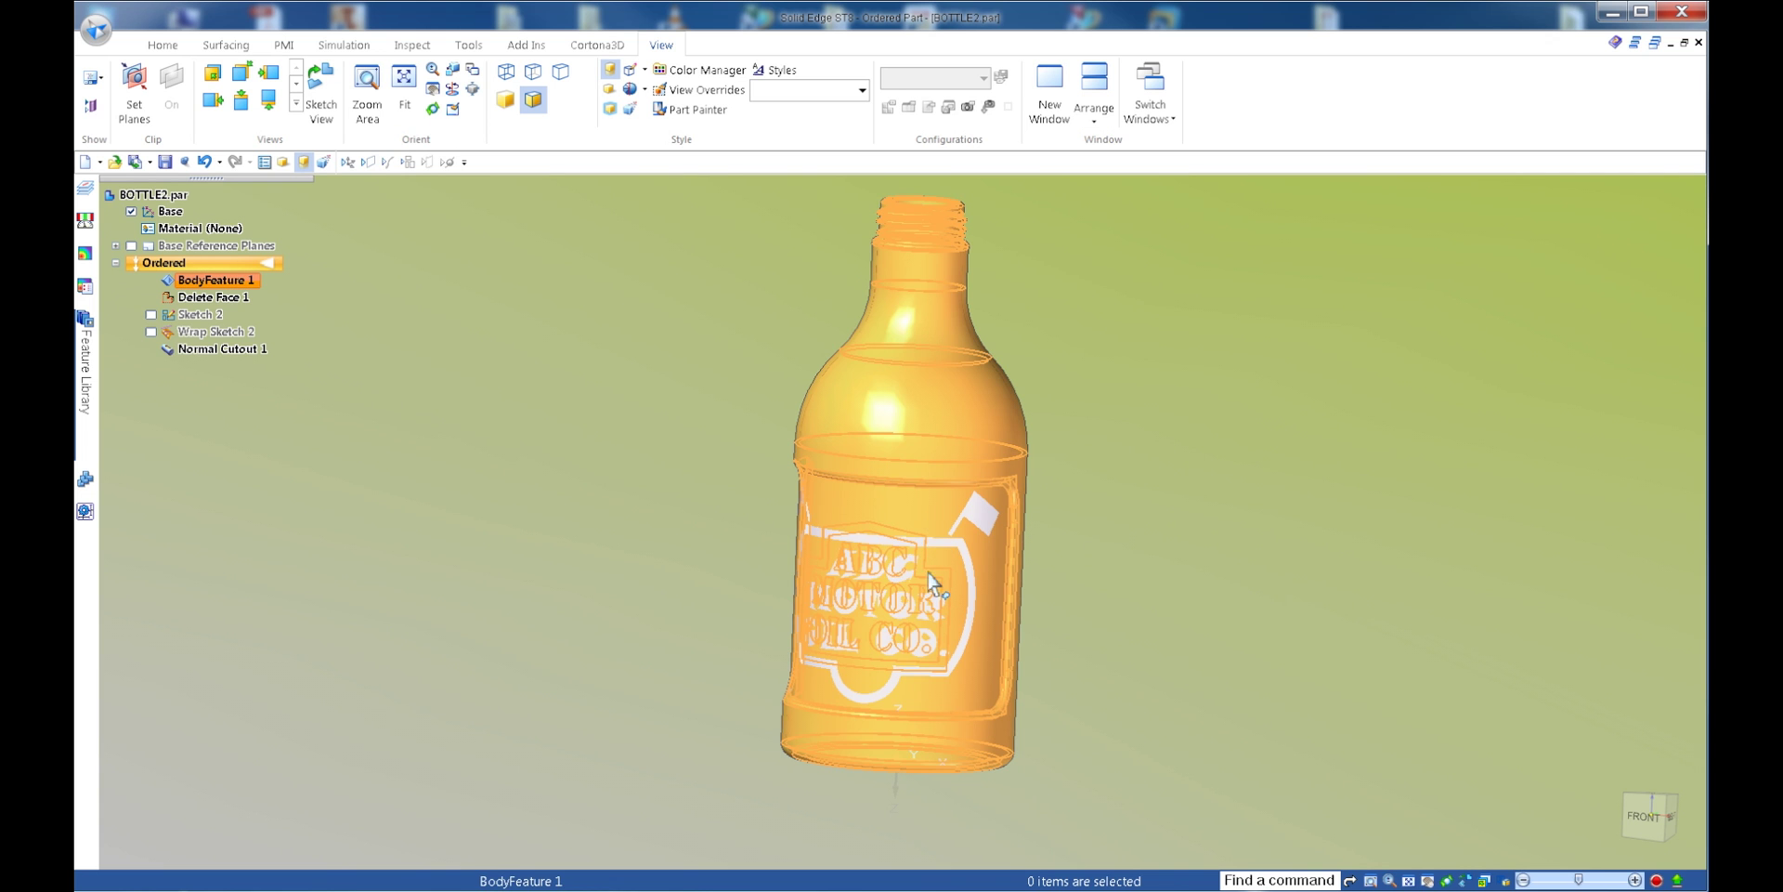
middle_drag(933, 582, 762, 606)
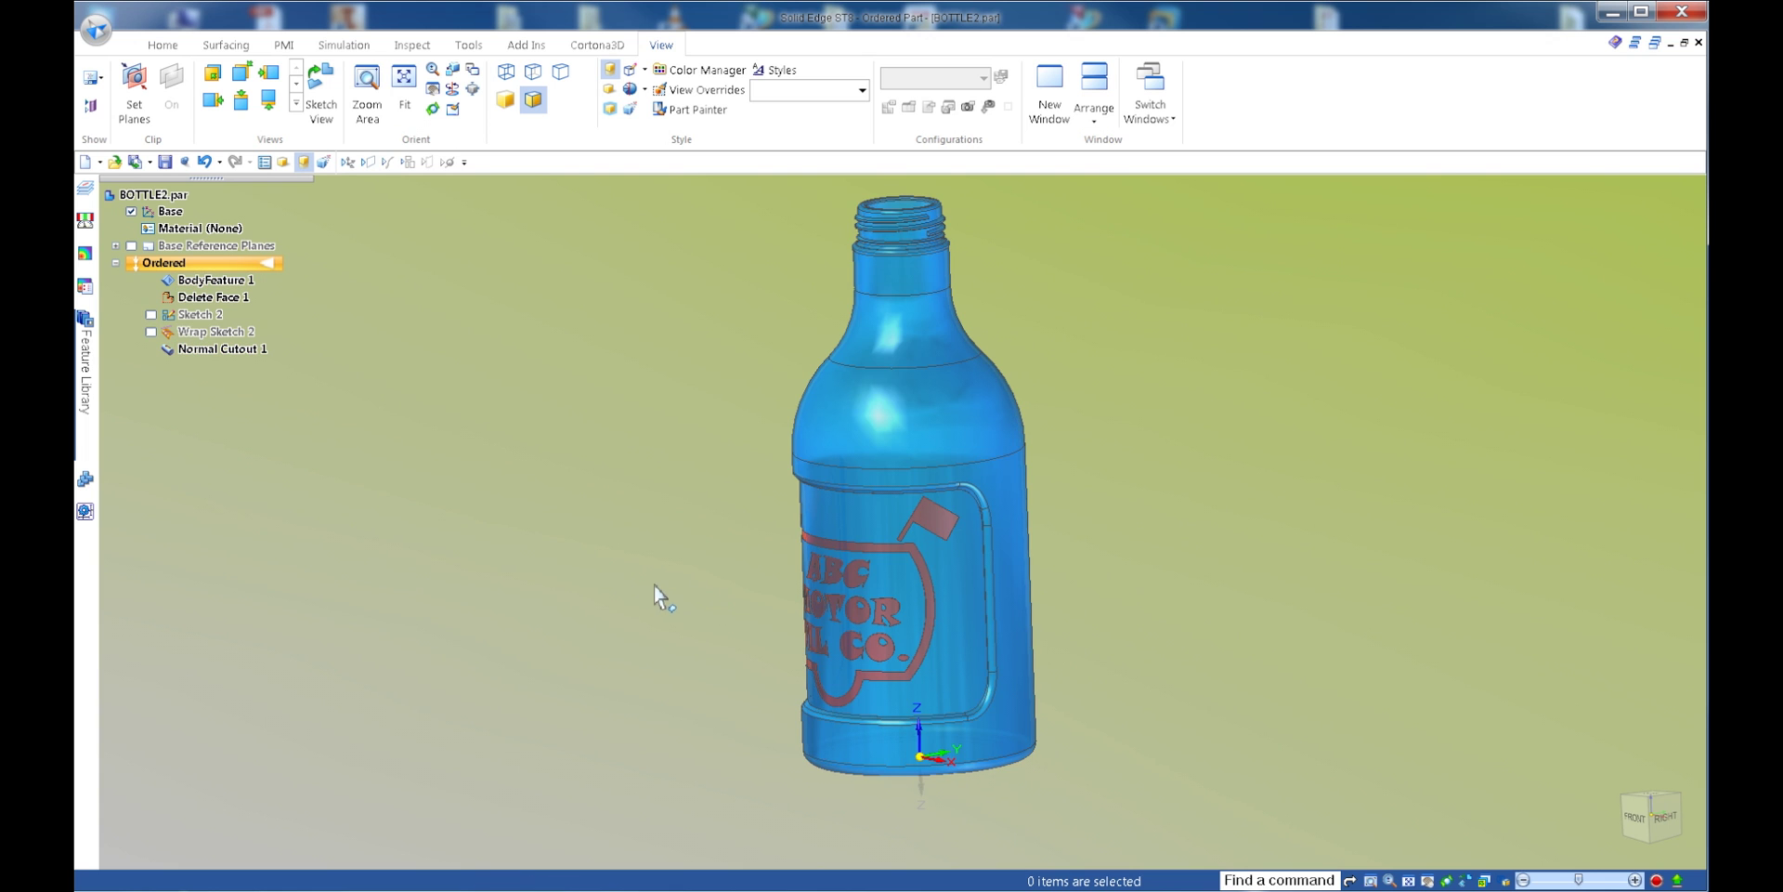
middle_drag(647, 595, 704, 623)
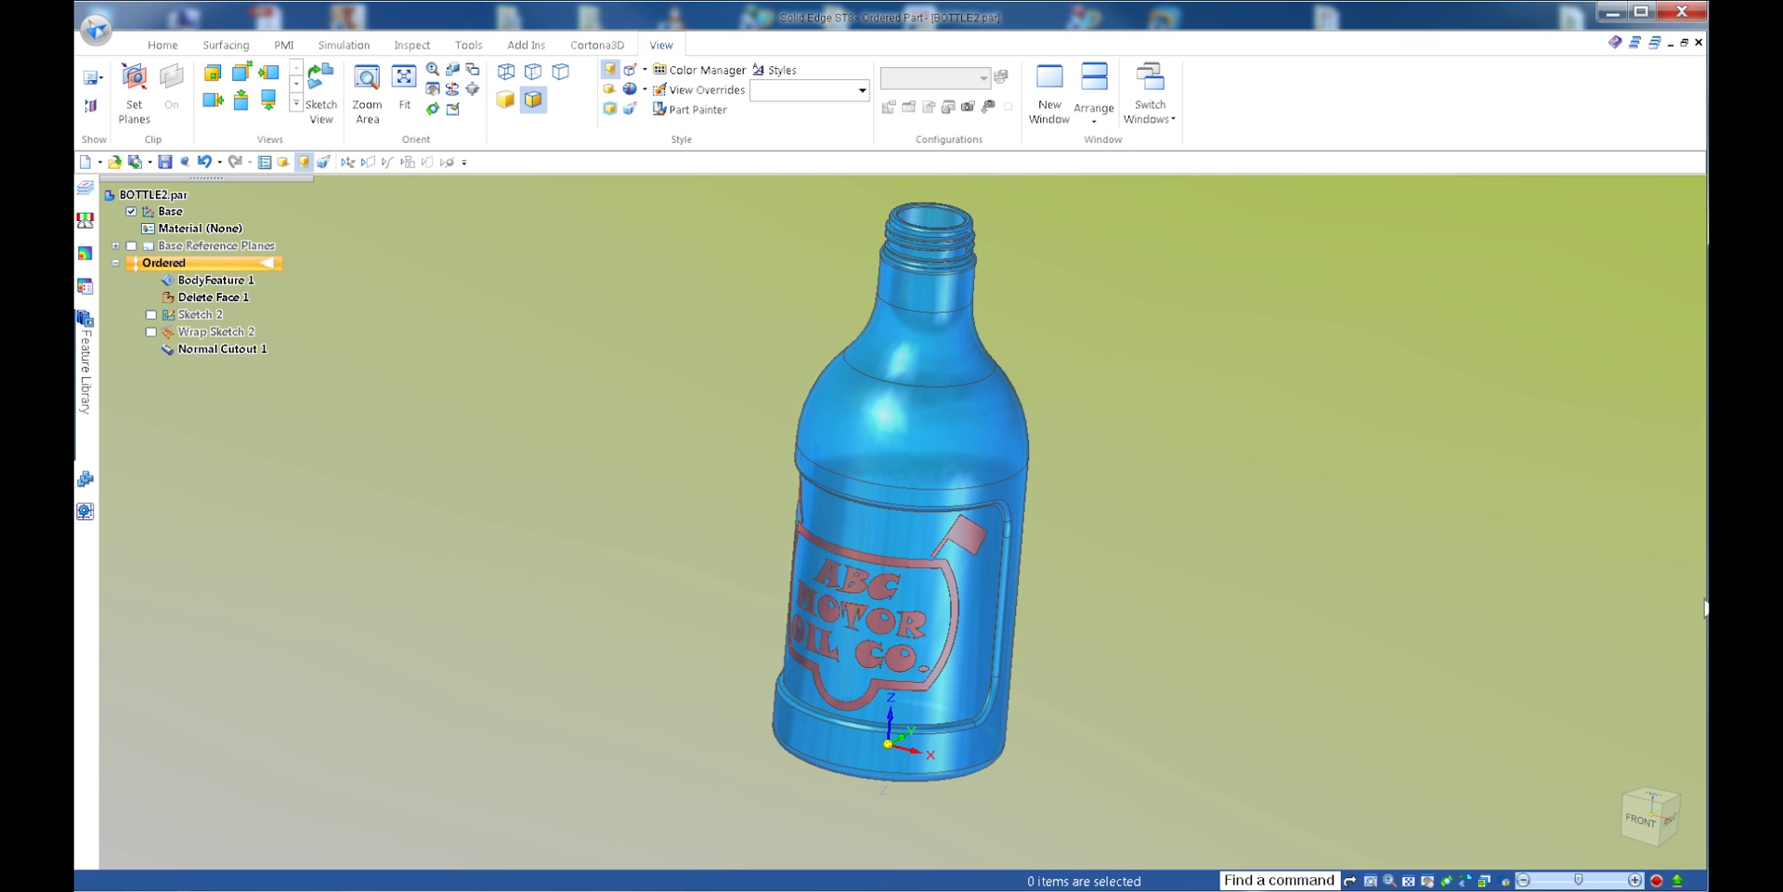
middle_drag(1705, 608, 1131, 571)
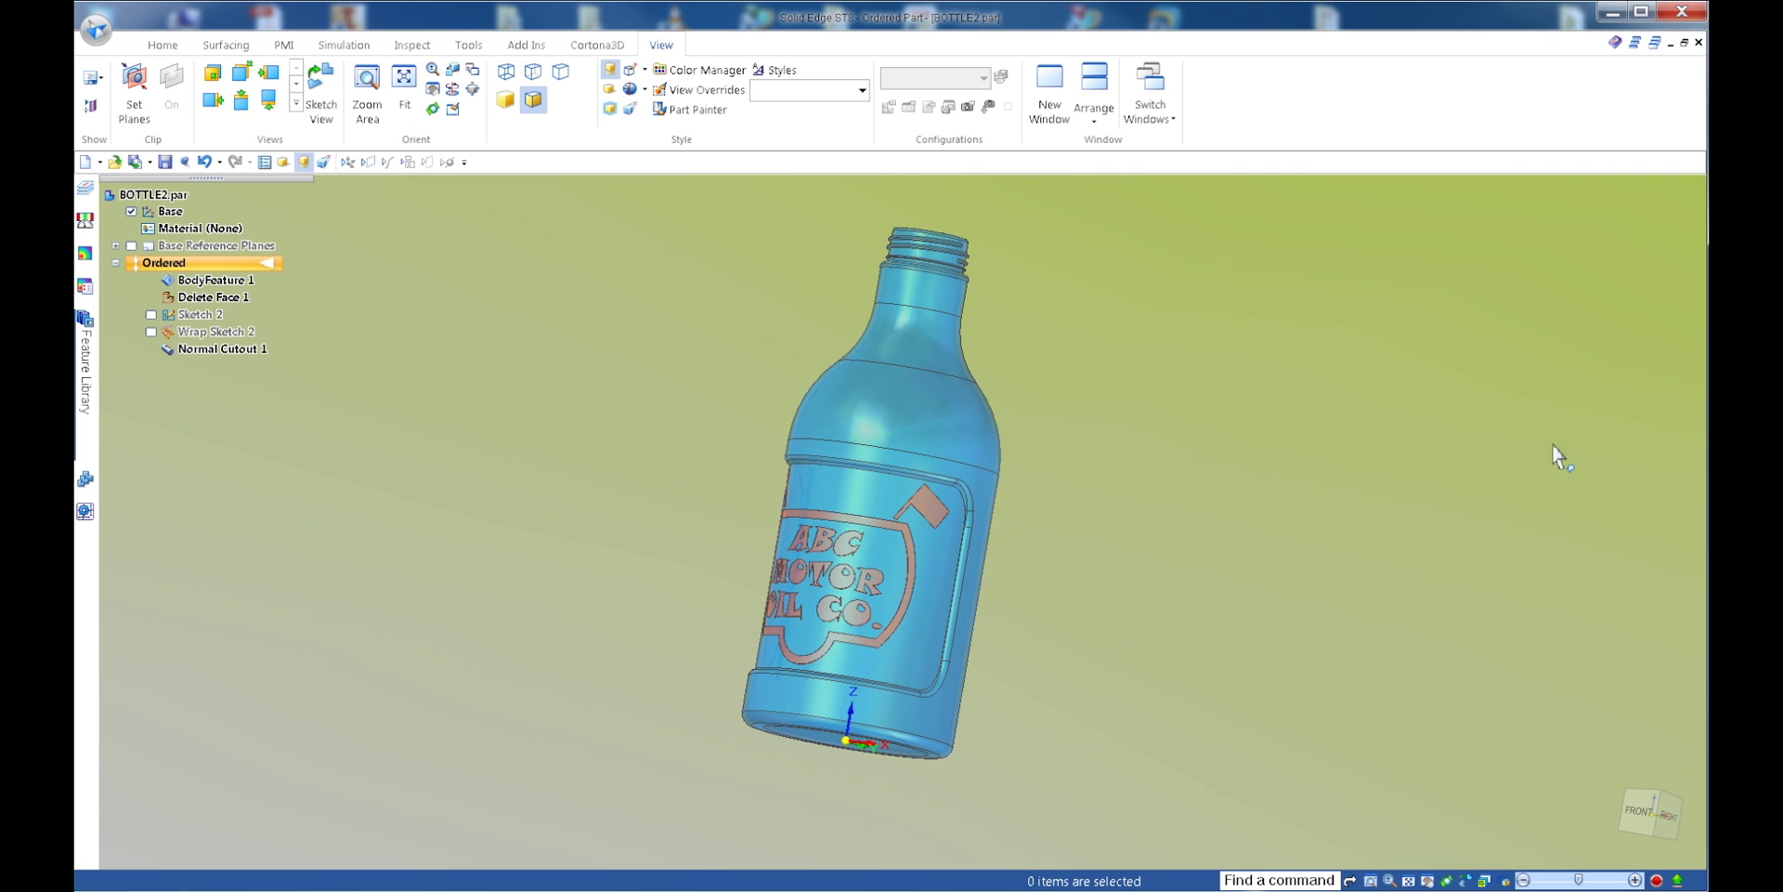